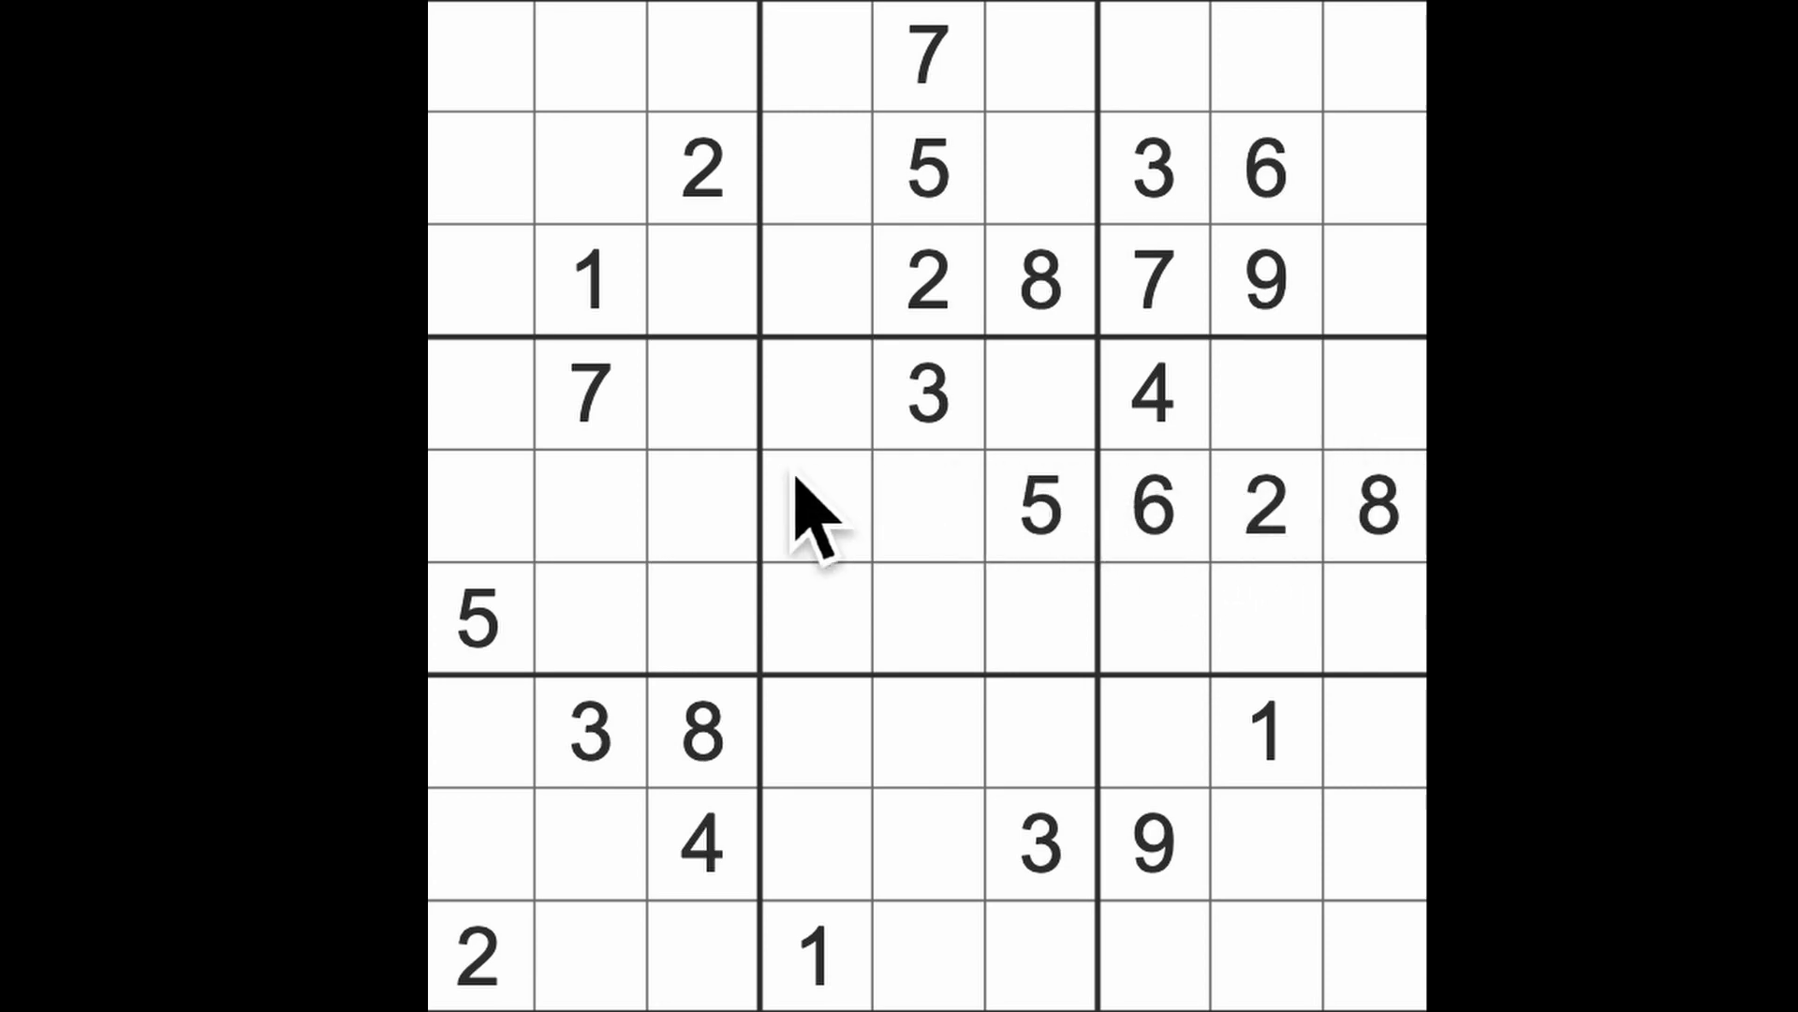
Step: Rule out rows 4 and 6 and column 5, then place a 7 at row 5, column 4
left_click_drag(637, 406, 1377, 394)
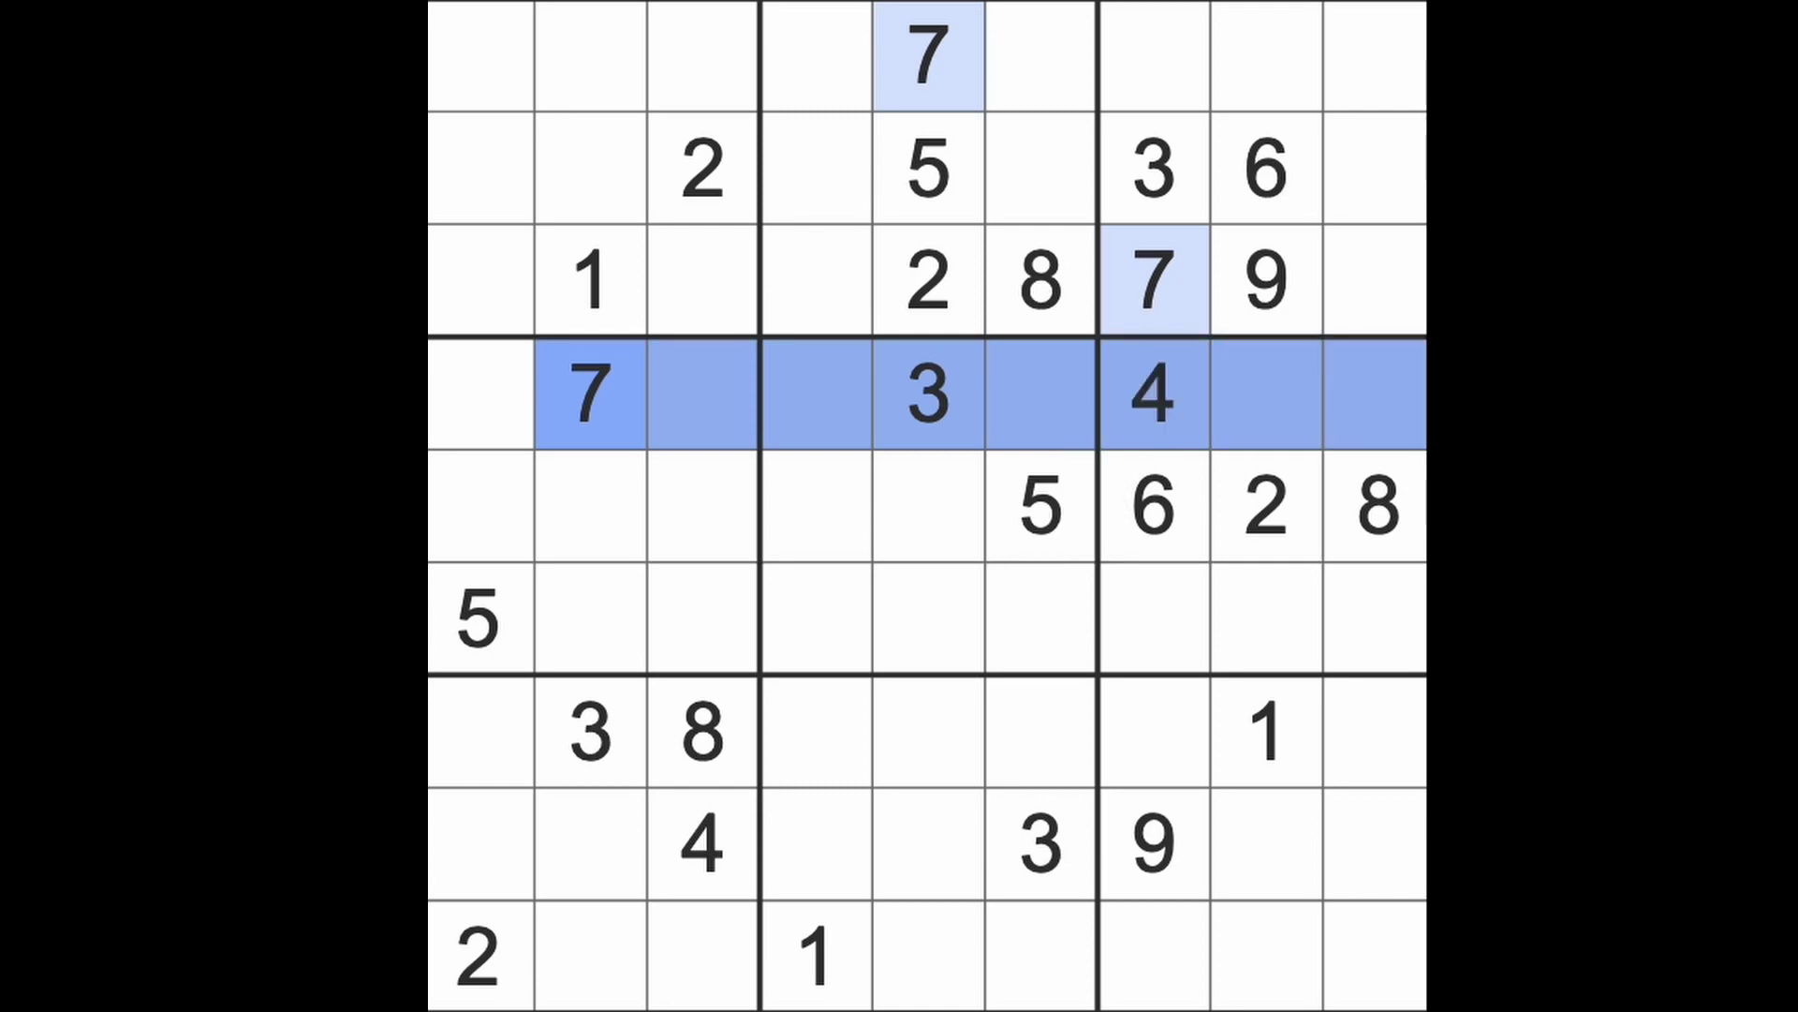
left_click_drag(1406, 632, 1315, 626)
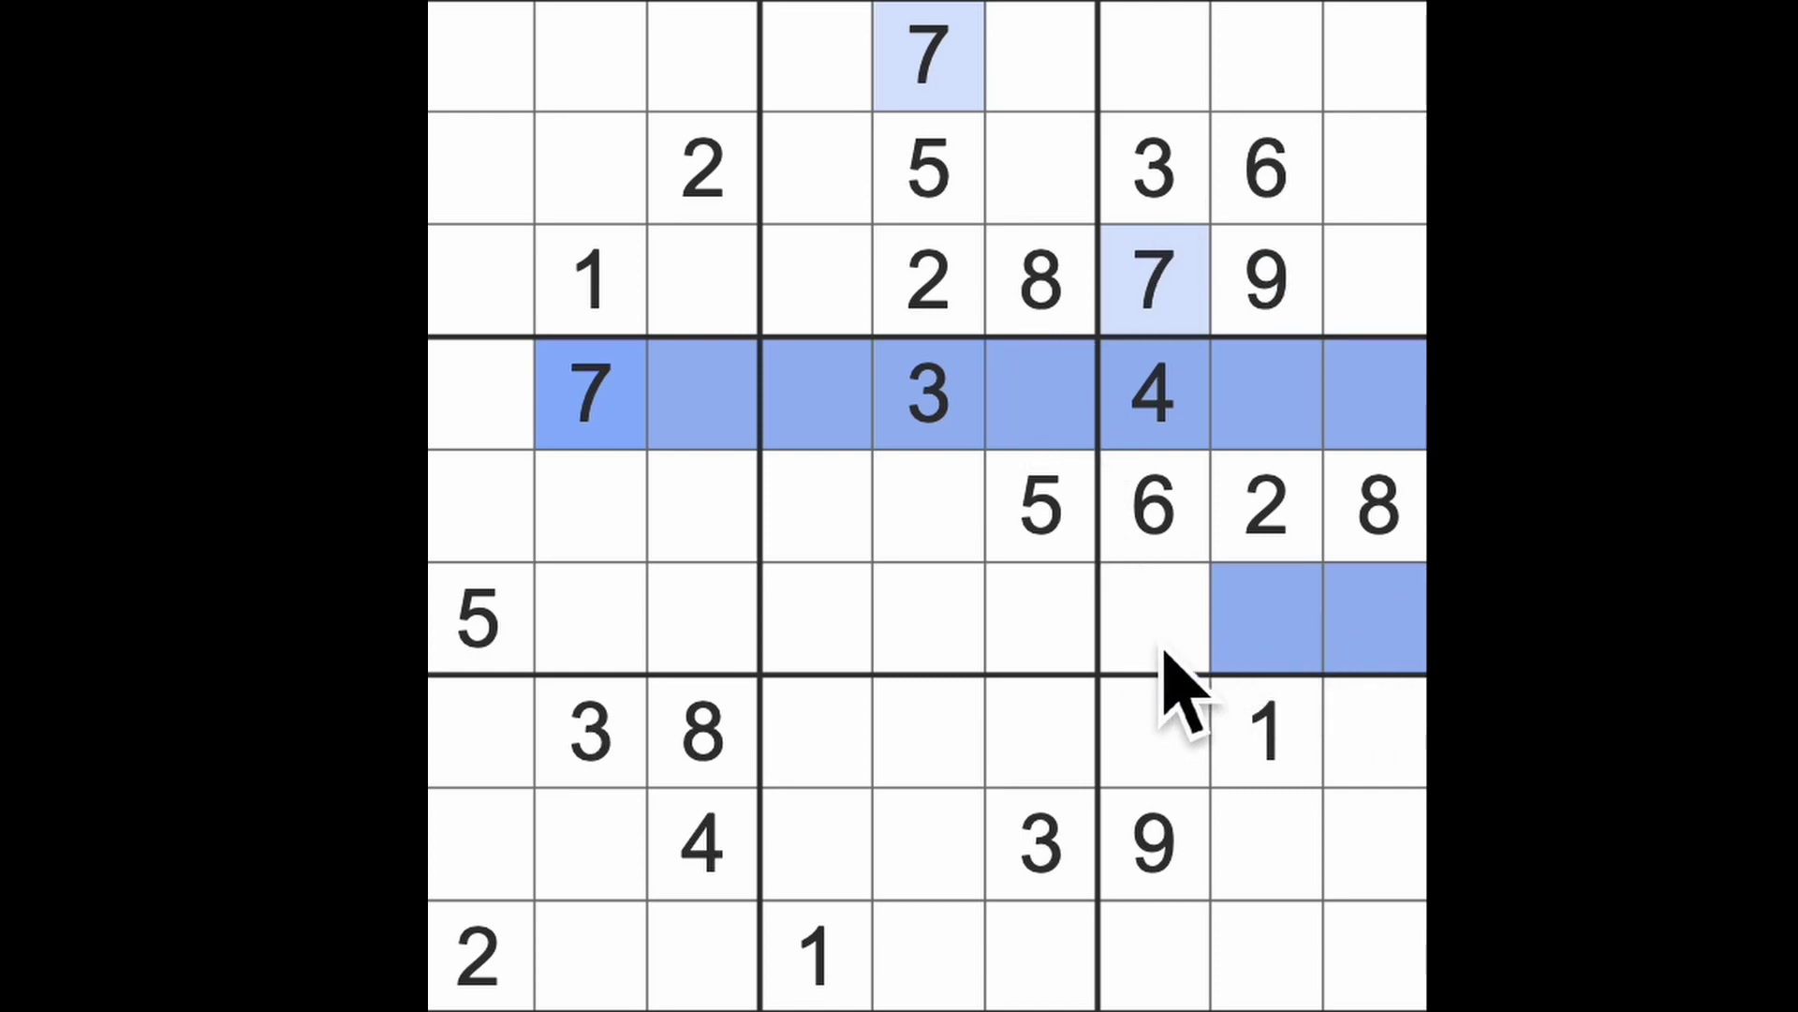
left_click_drag(1166, 638, 810, 643)
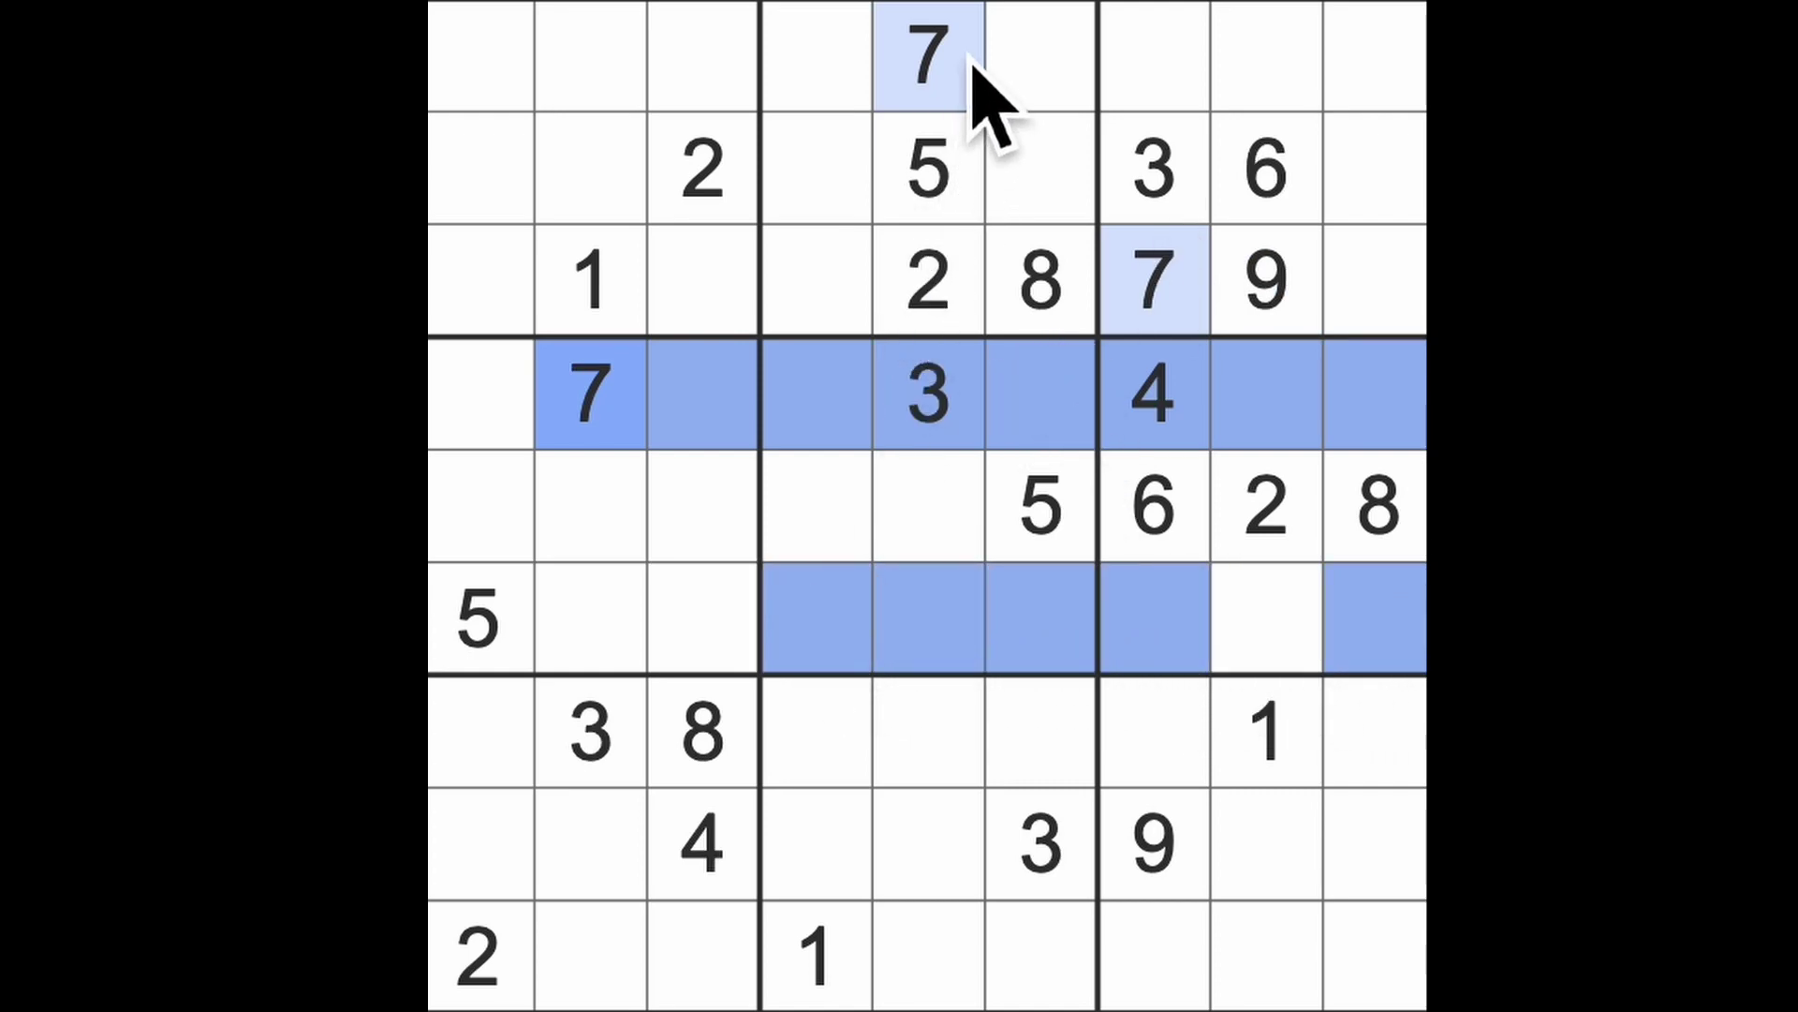
left_click_drag(927, 56, 949, 632)
left_click(853, 520)
type("7")
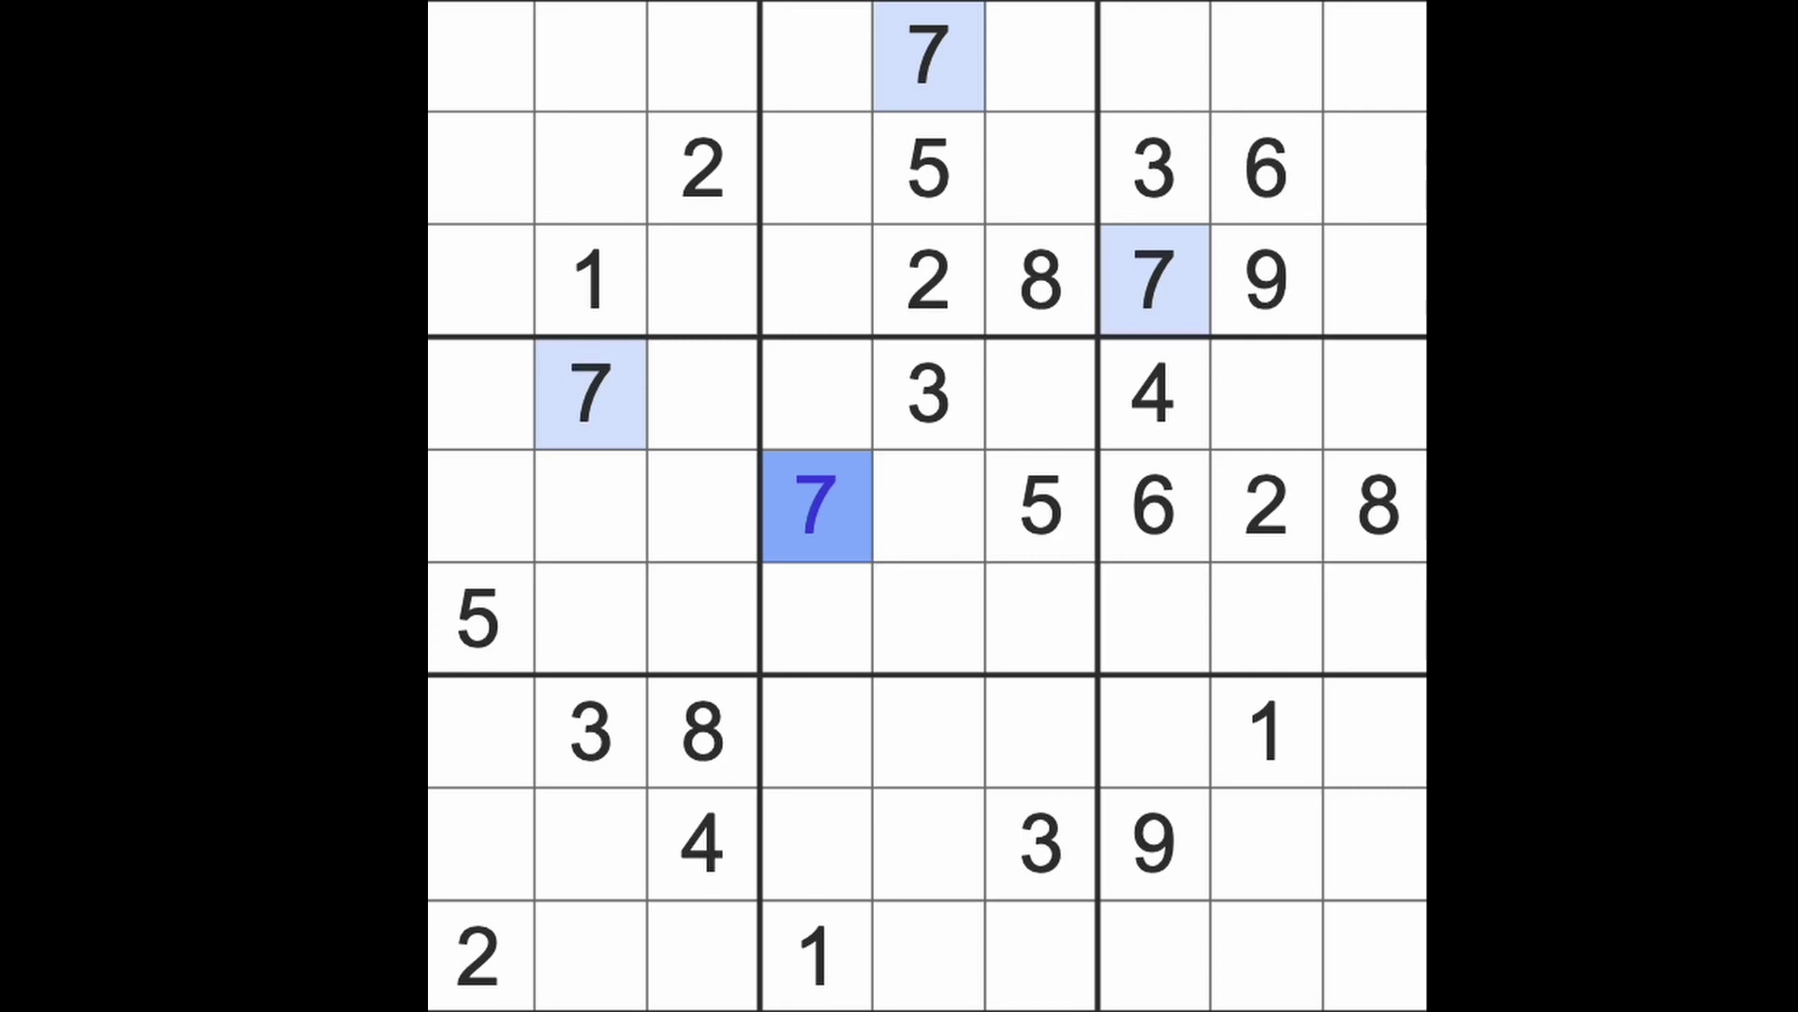
Step: Place blue 7s at row 2, column 1 and row 9, column 3
left_click_drag(1176, 302, 435, 330)
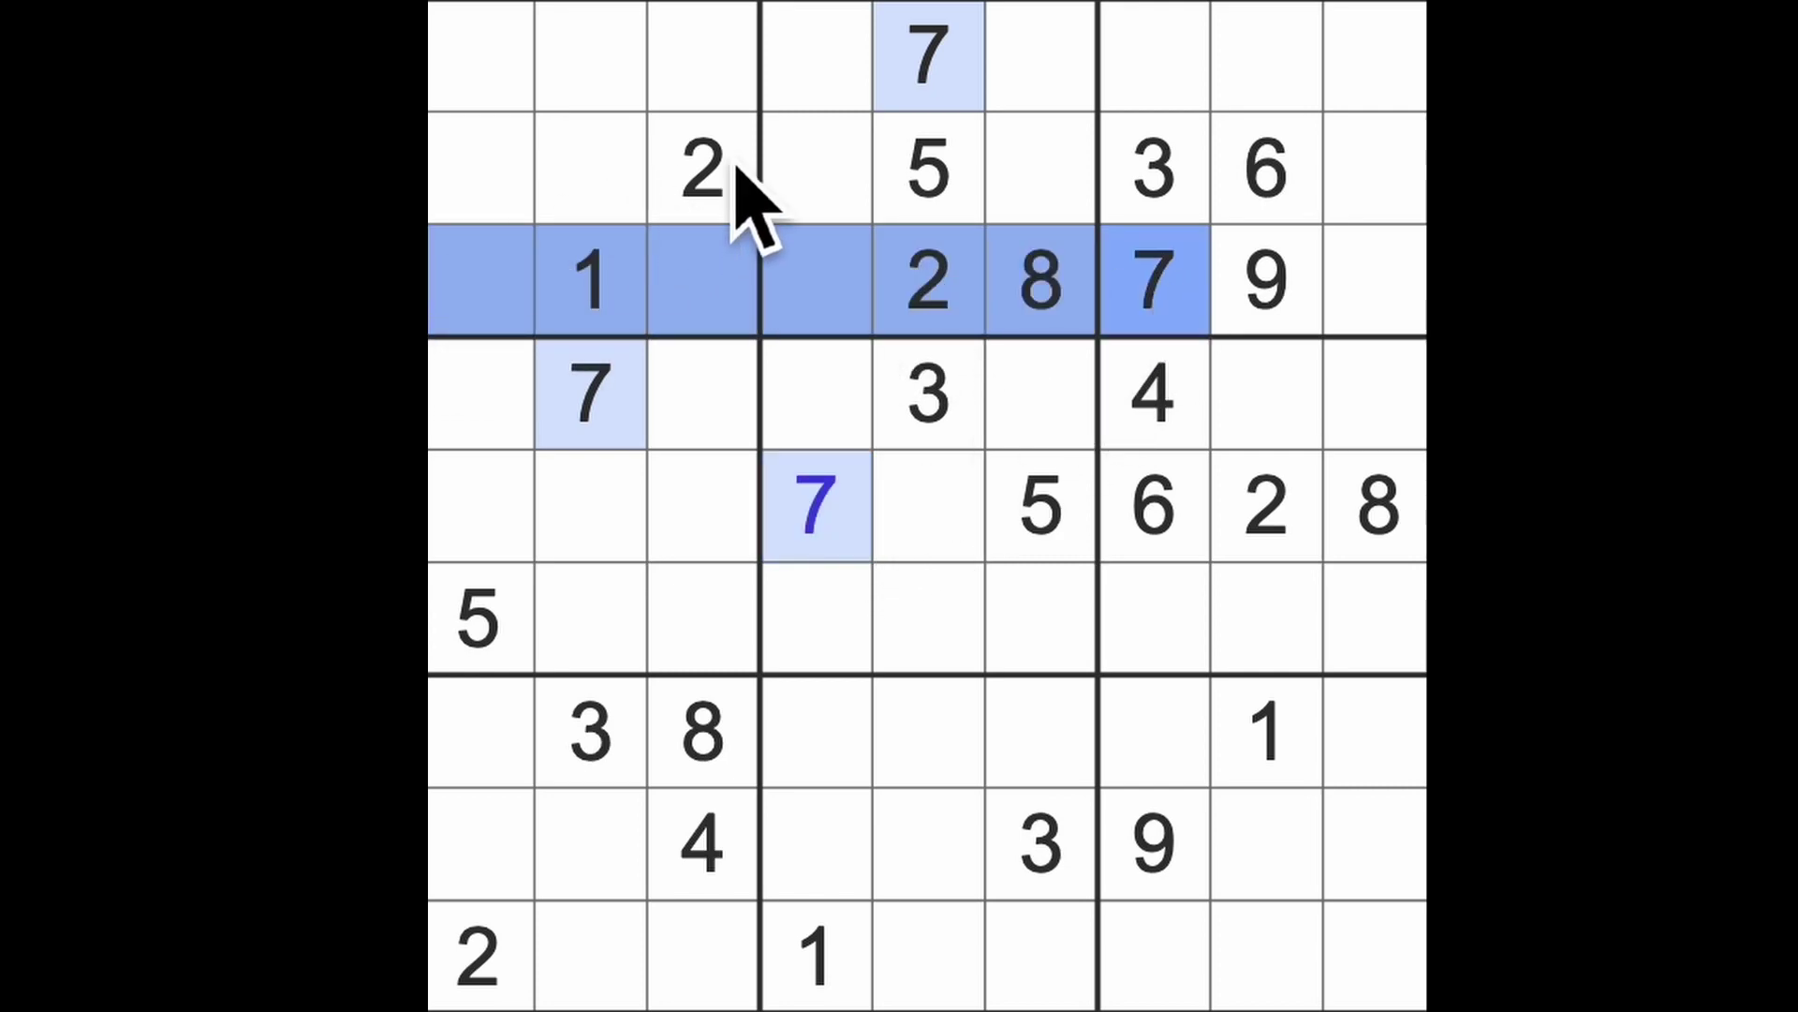
left_click_drag(765, 166, 483, 225)
type("7")
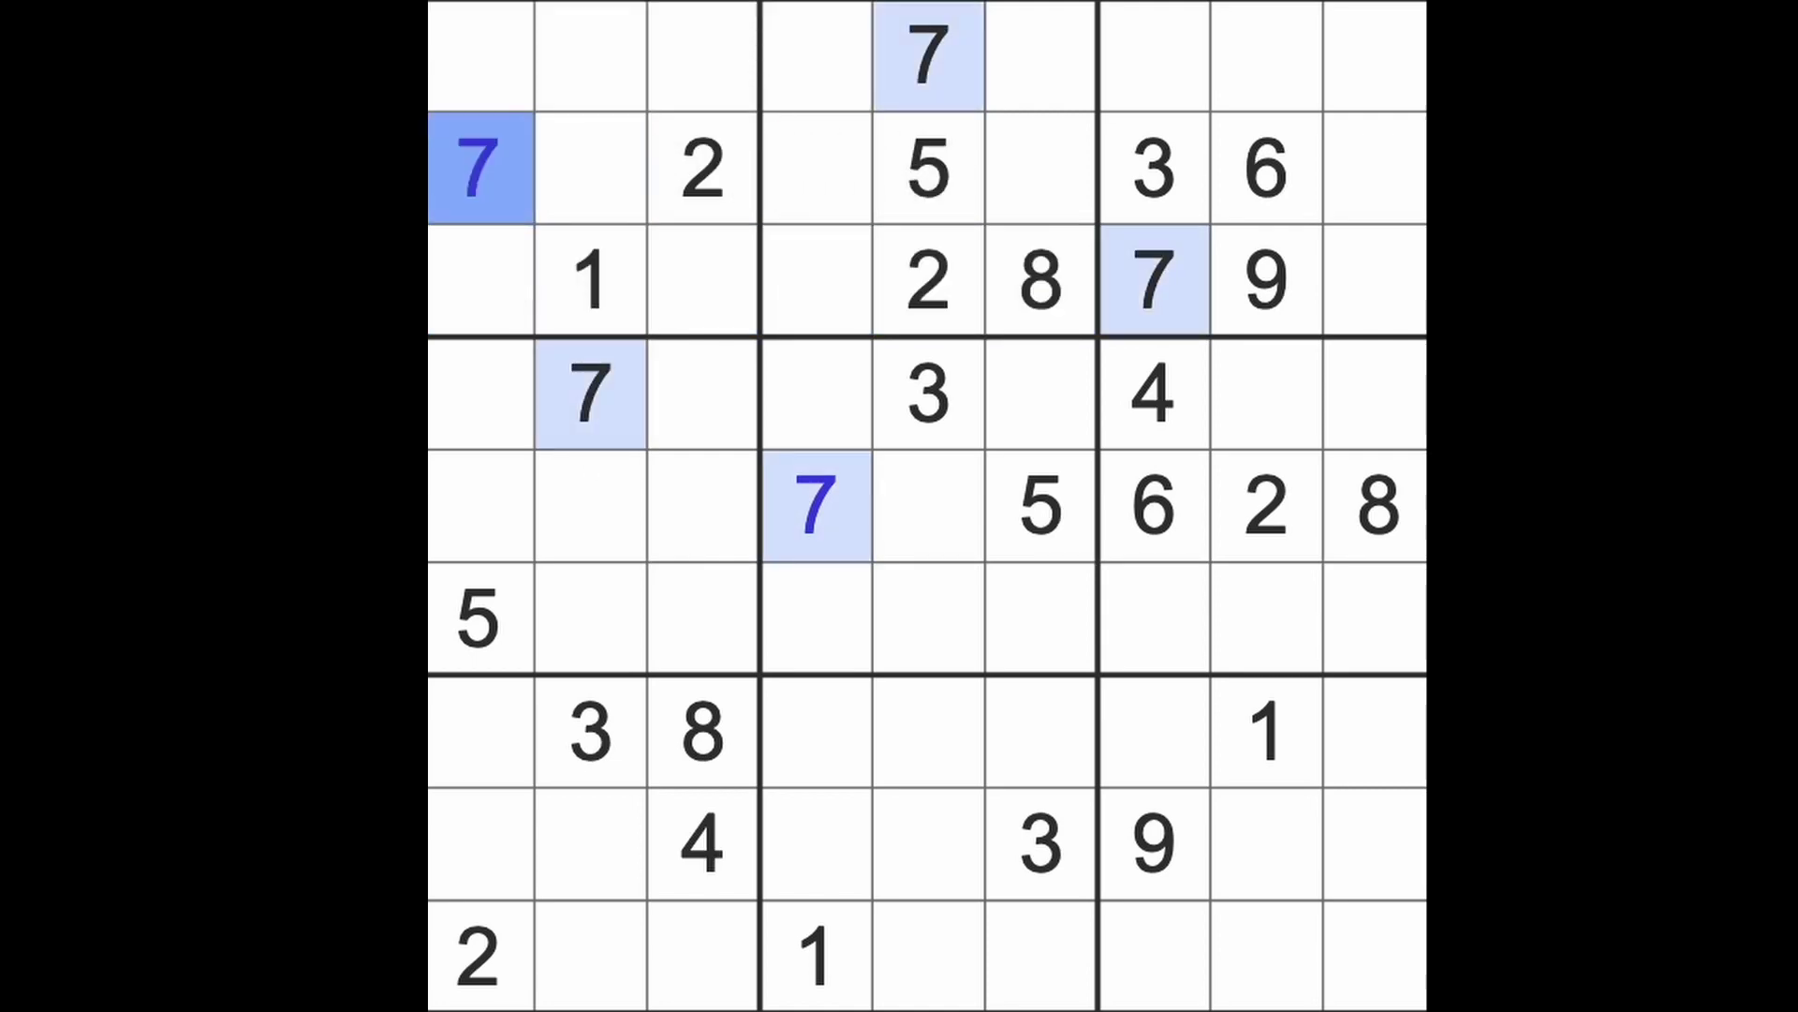
left_click_drag(483, 314, 482, 955)
left_click_drag(611, 522, 590, 955)
left_click(703, 955)
type("7")
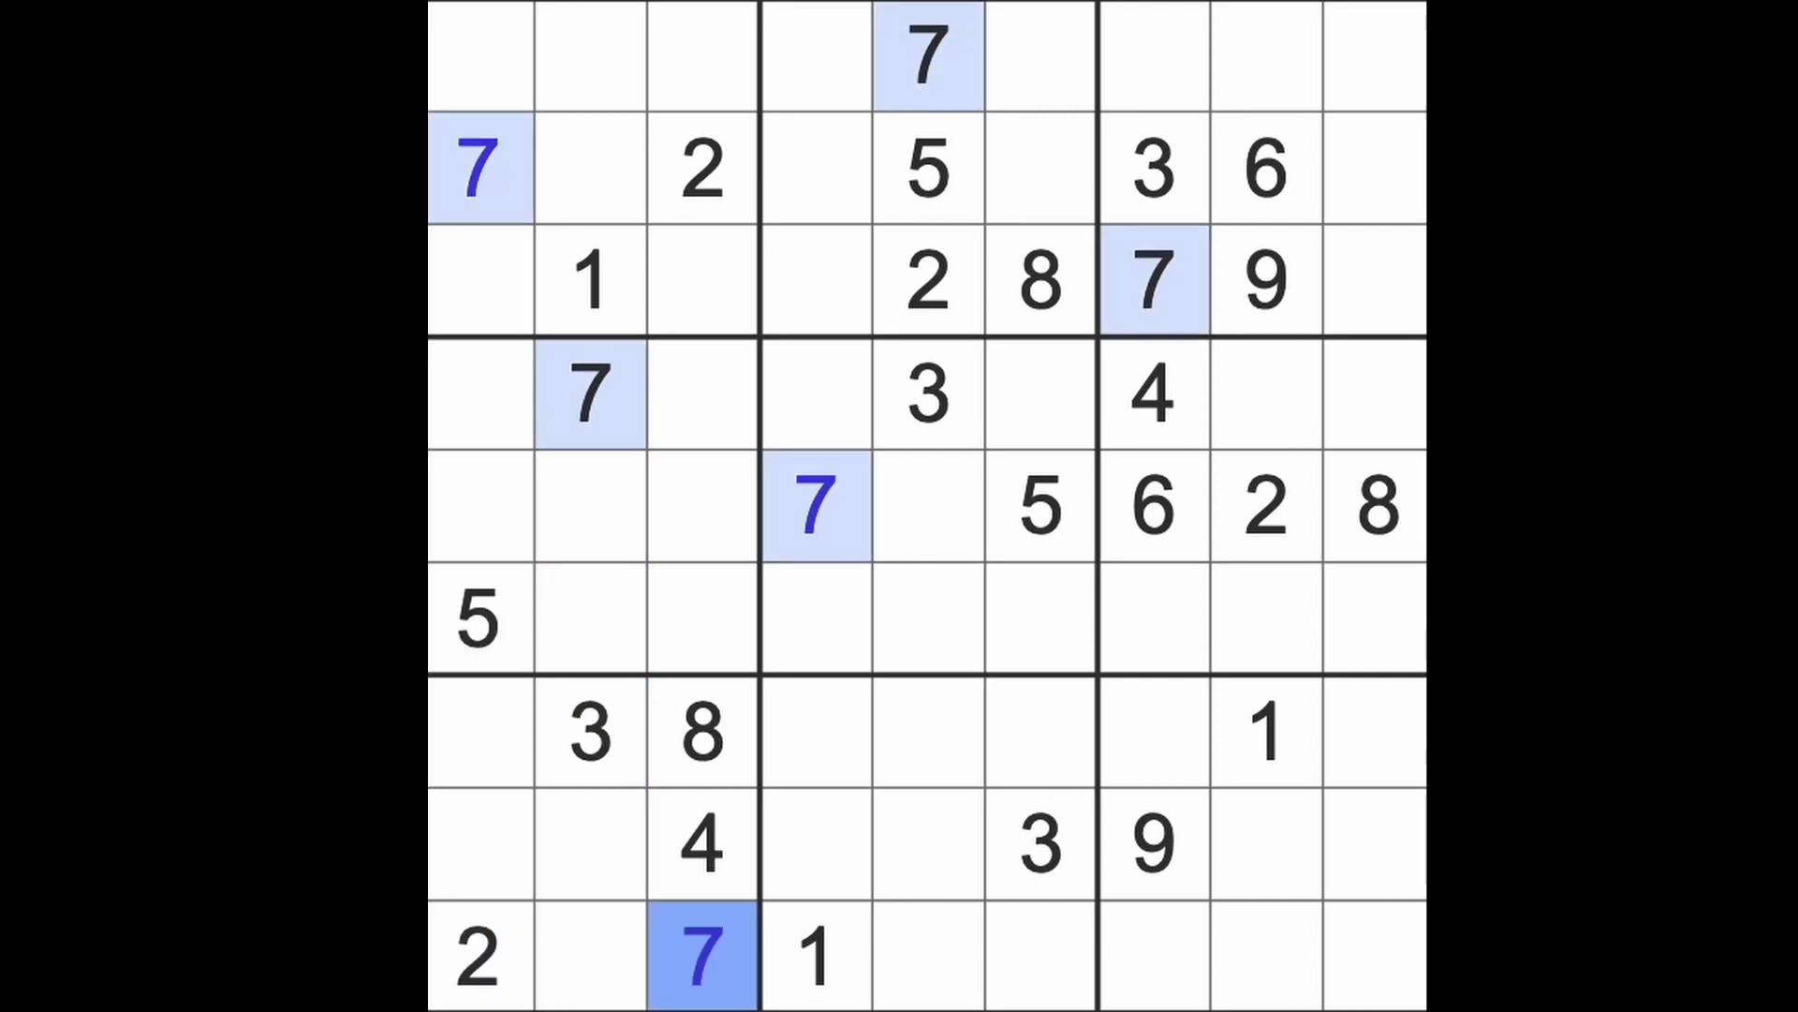
Step: Place a blue 7 at row 7, column 6 after checking row 9 and columns 4–5
left_click_drag(702, 971, 1063, 956)
left_click_drag(816, 506, 830, 928)
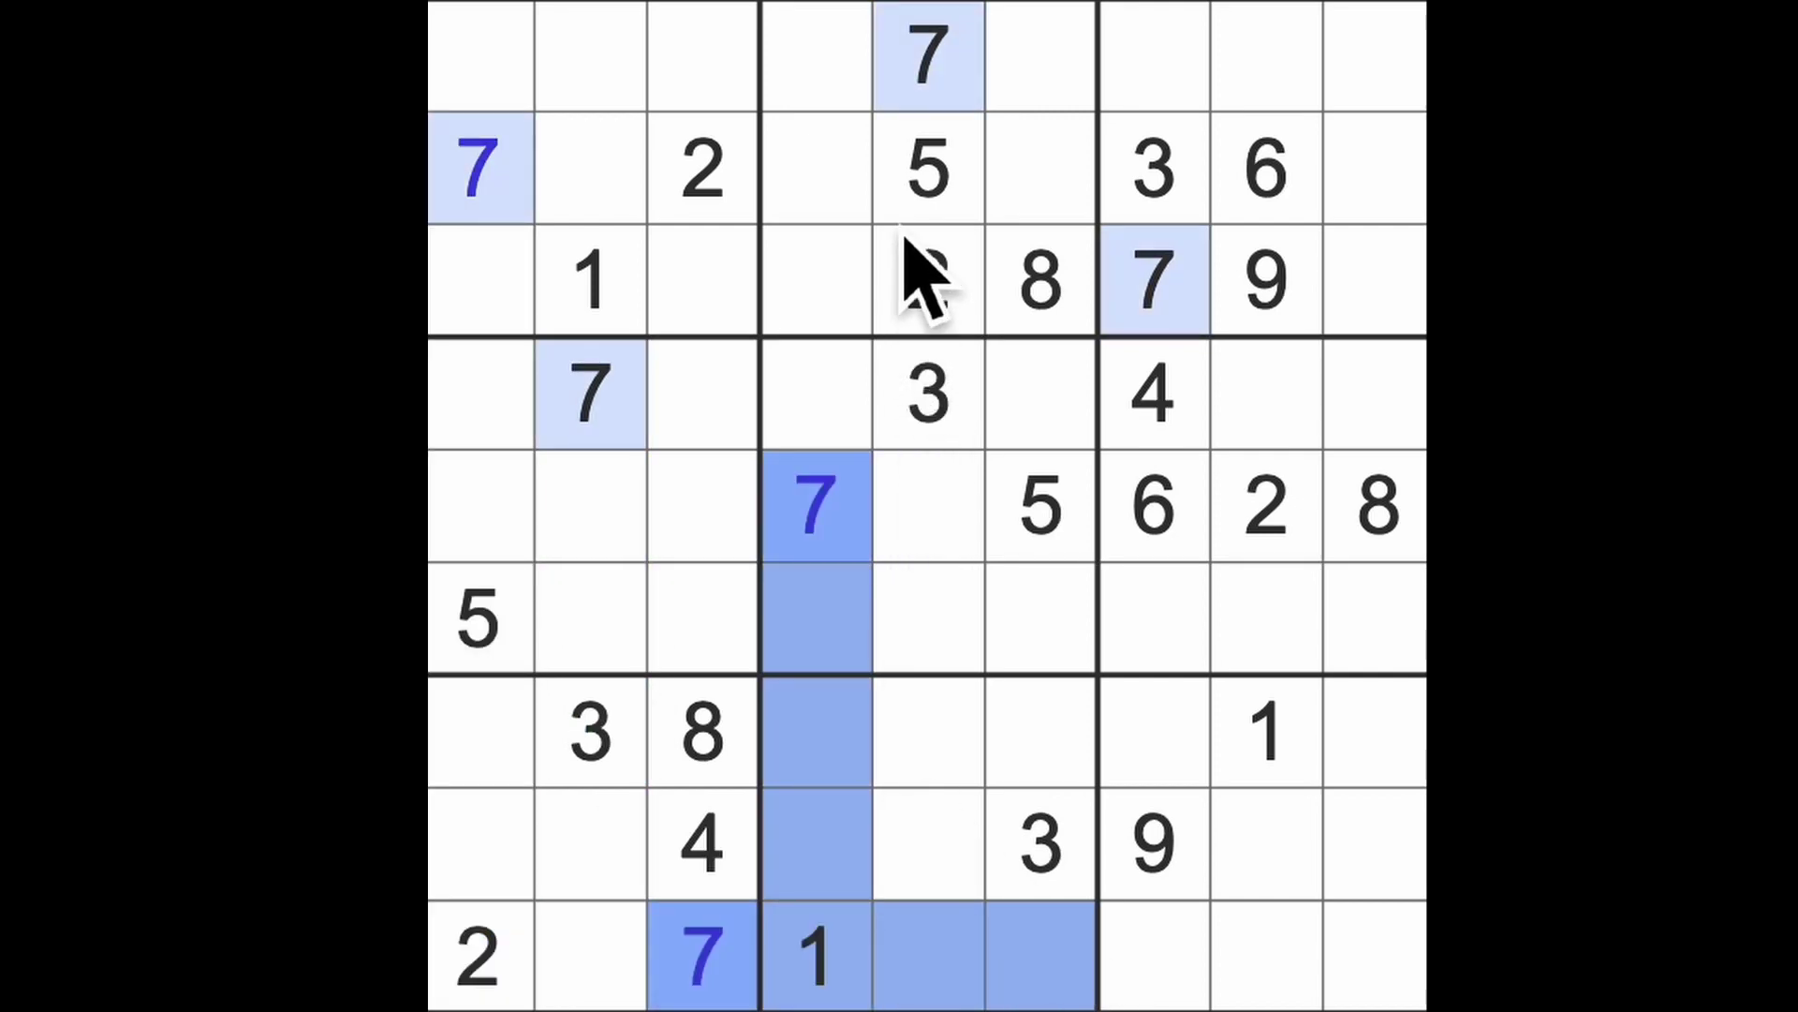
left_click_drag(934, 169, 973, 871)
left_click(1053, 750)
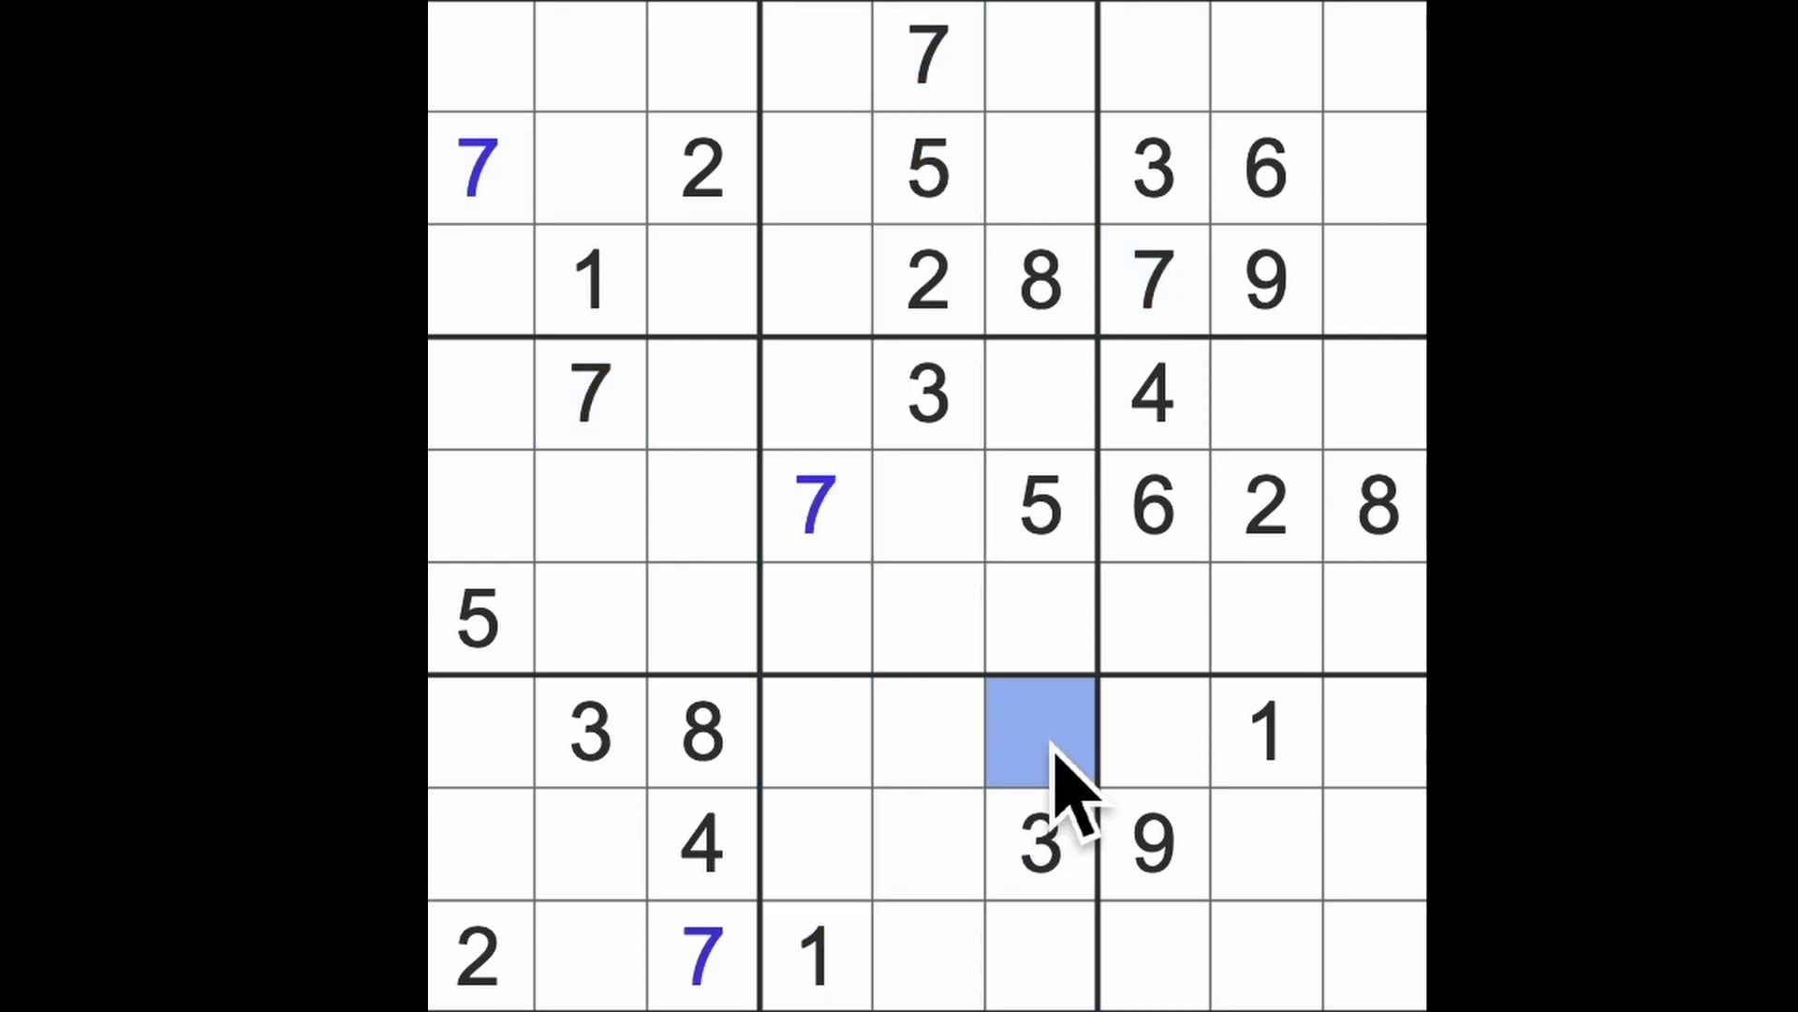
type("7")
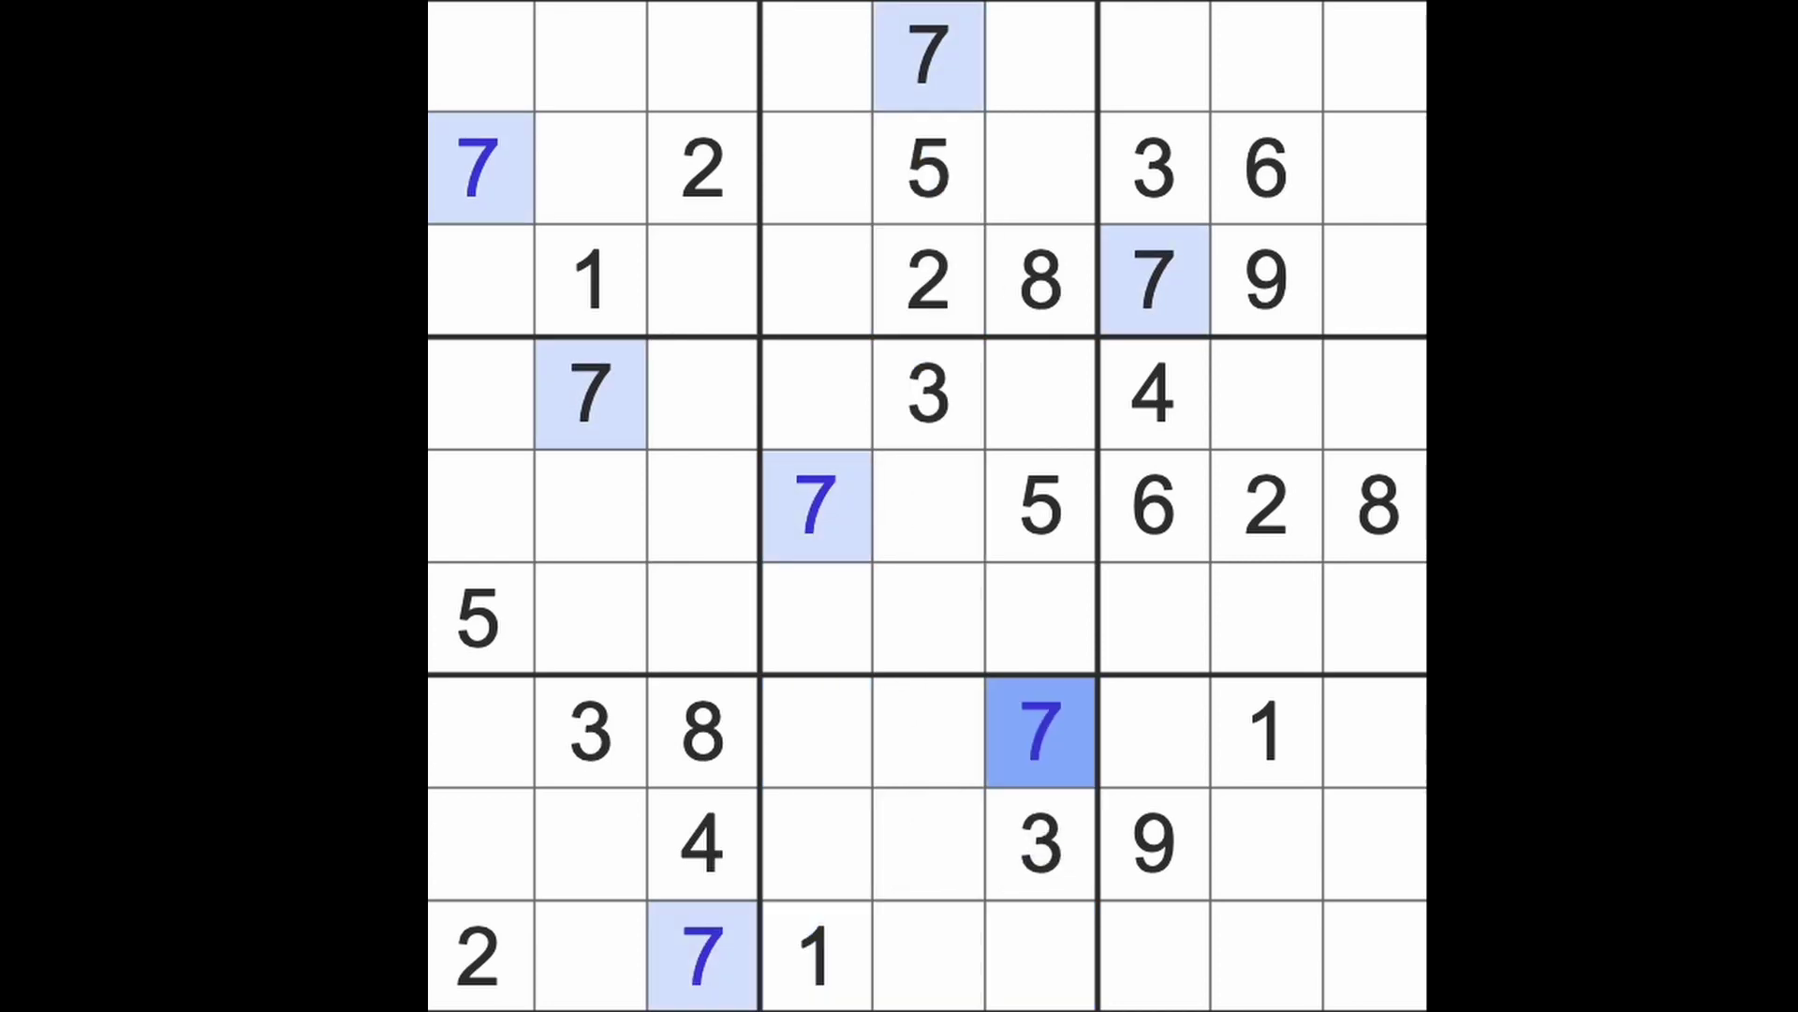
Step: Highlight the right-side blanks of rows 4, 6 and 8 and column 7 to compare candidates
left_click_drag(1294, 824, 1406, 884)
left_click_drag(1293, 634, 1417, 661)
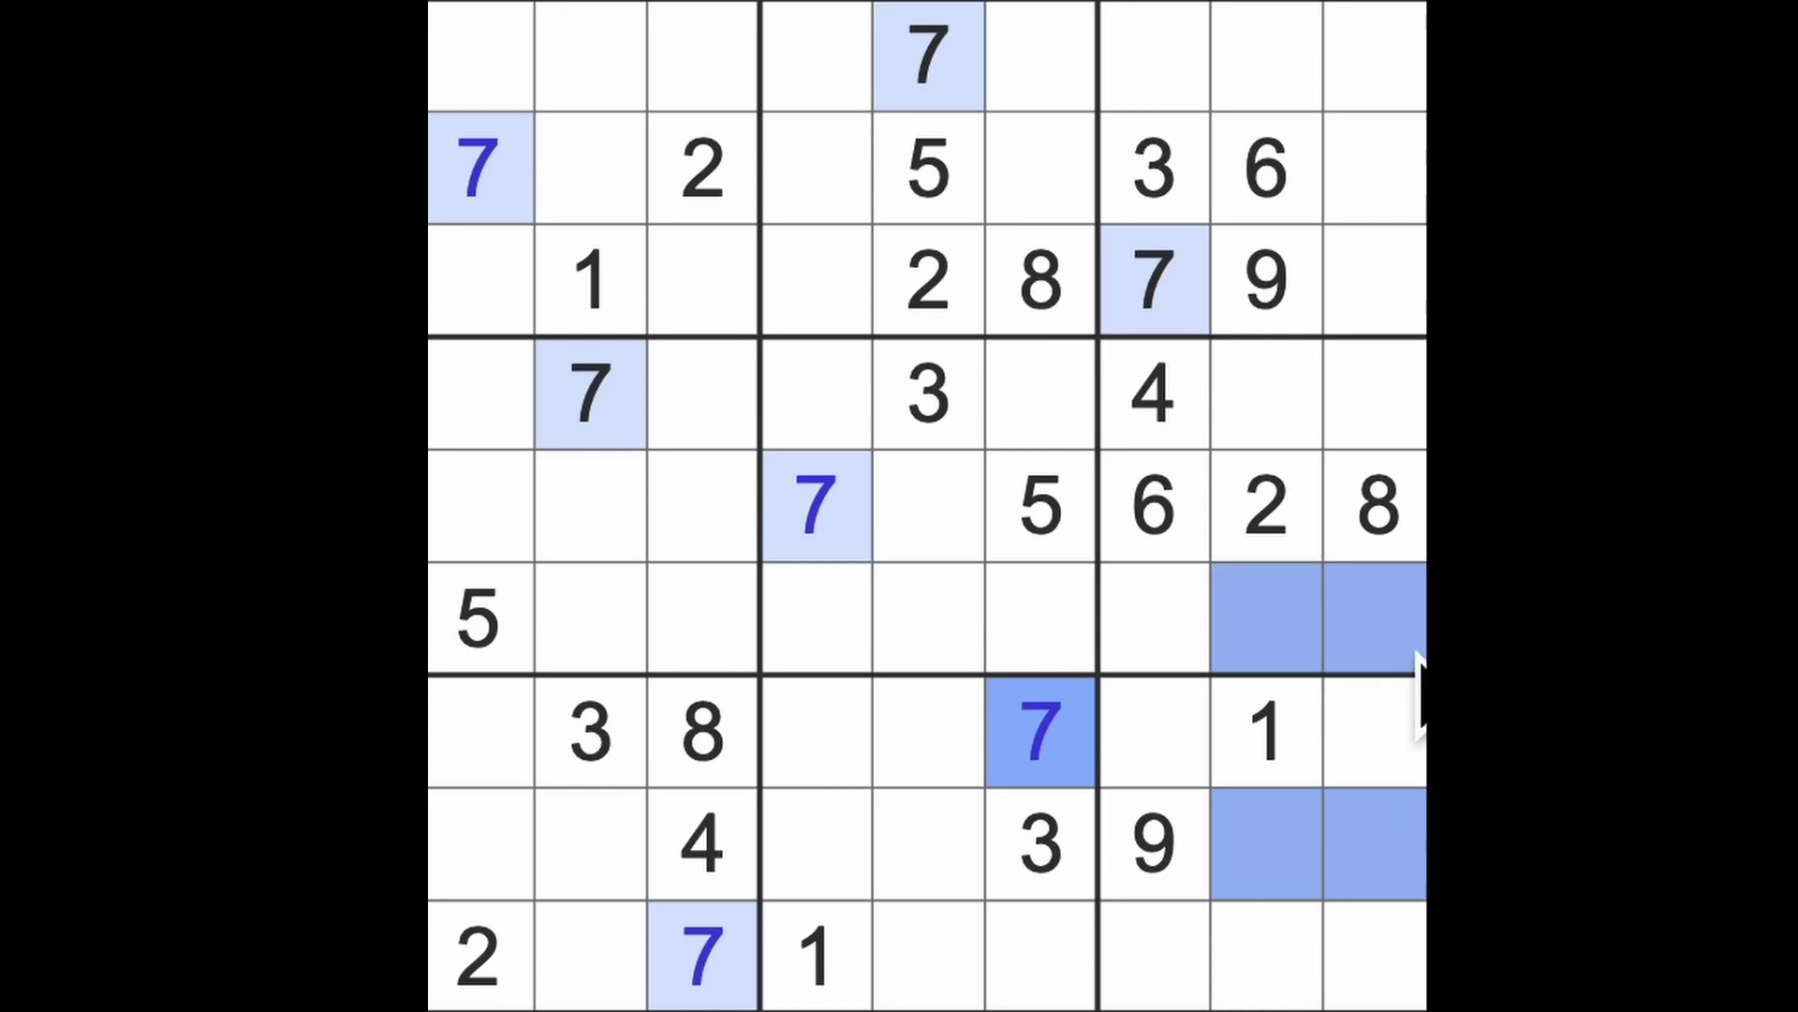
left_click_drag(1176, 210, 1165, 661)
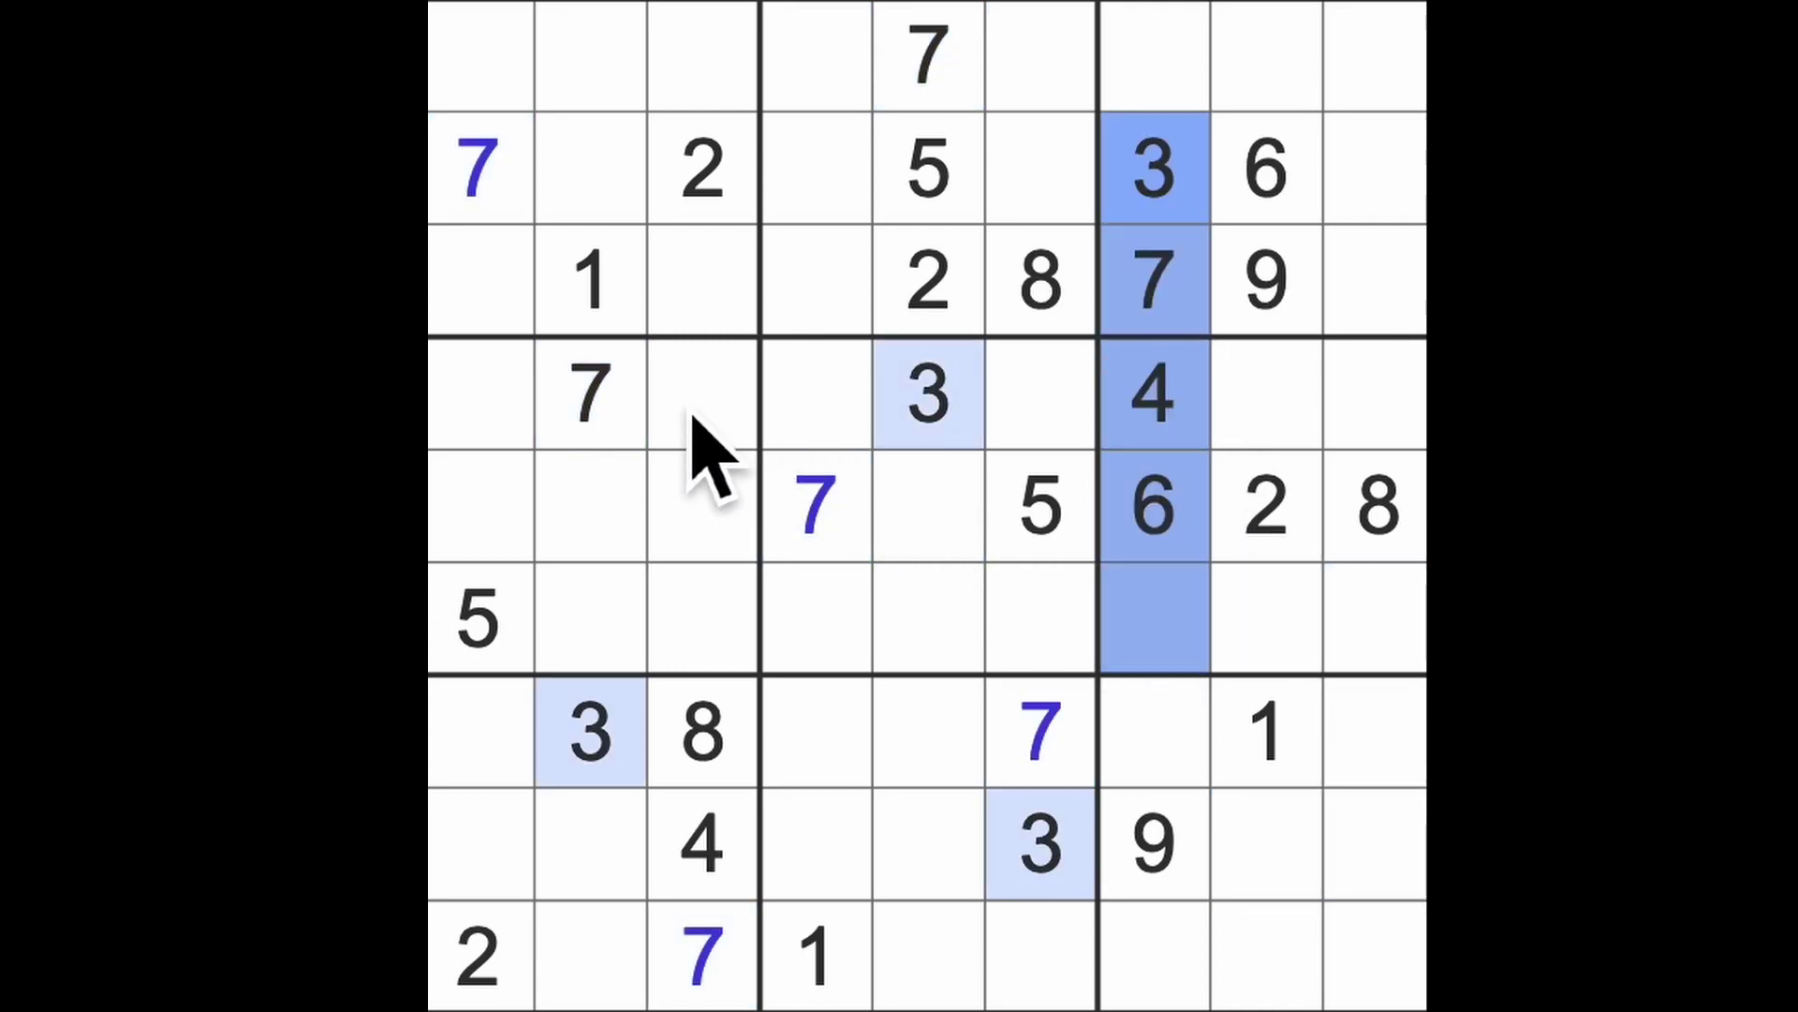
left_click_drag(690, 443, 1414, 451)
left_click_drag(1307, 639, 1384, 675)
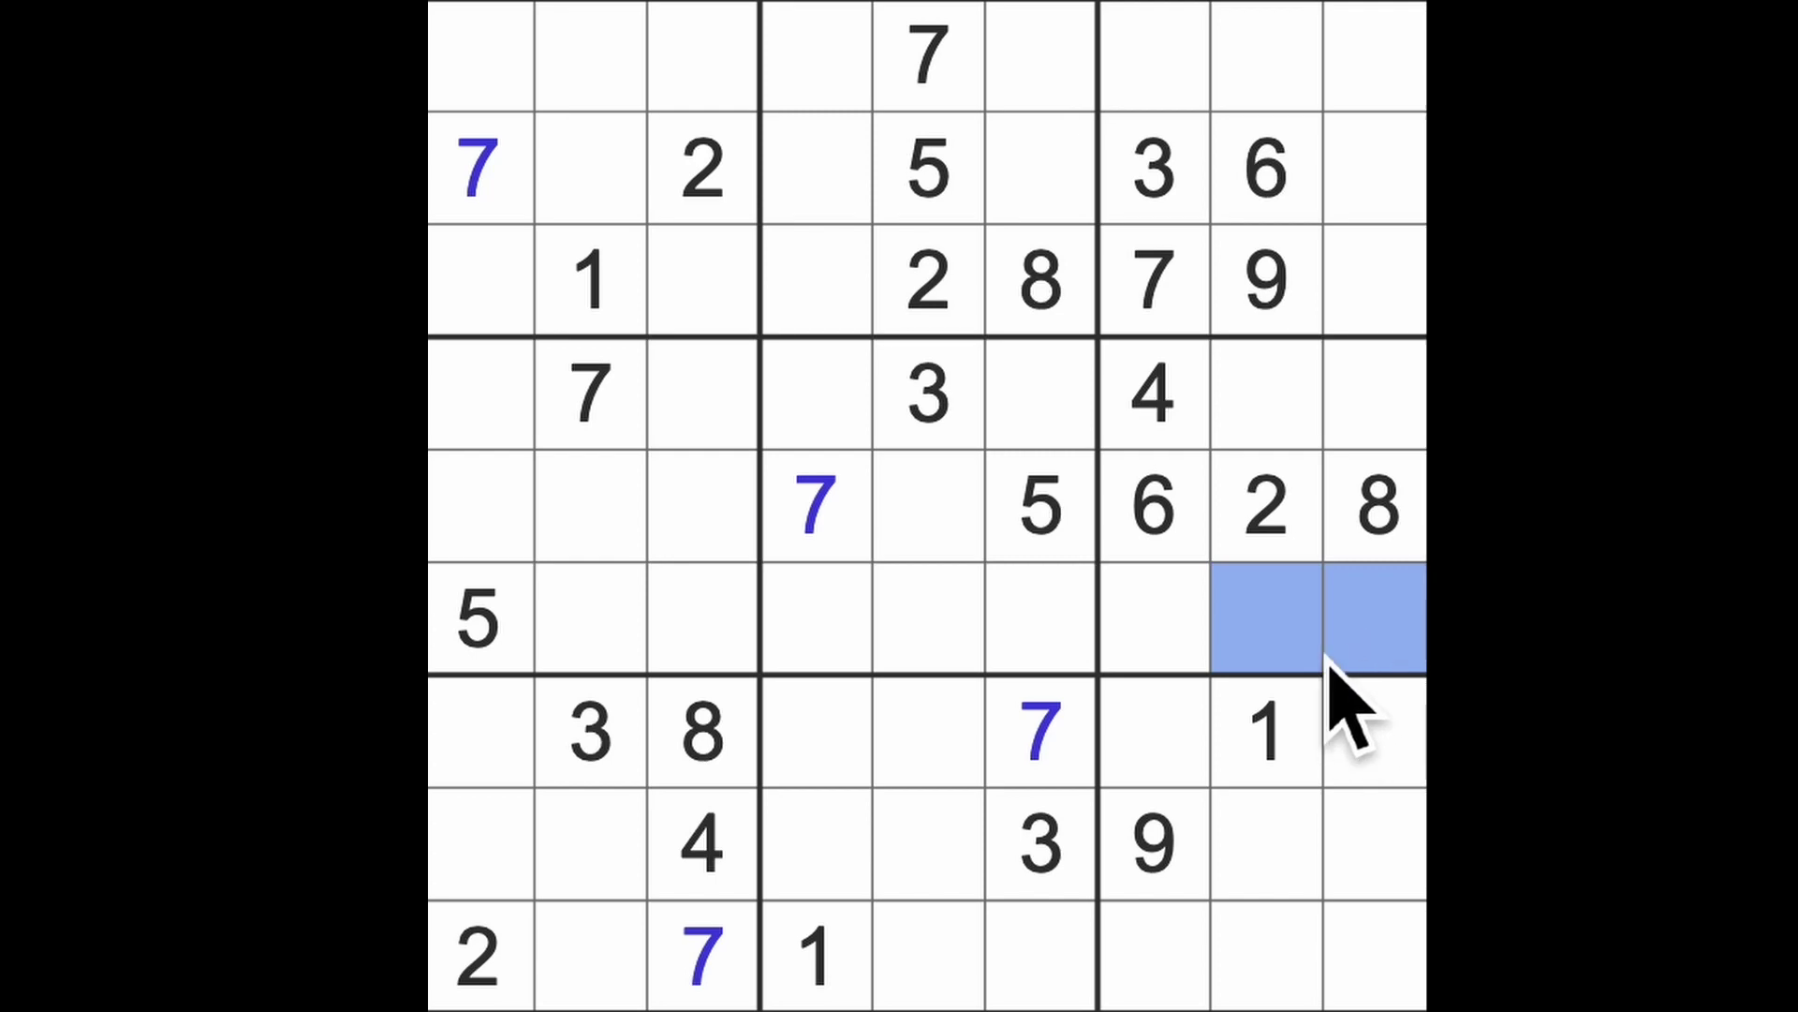
Step: Check column 8 from the 9 downward and place a 5 at row 4, column 8
left_click(1284, 288, "ctrl")
left_click(1284, 733, "ctrl")
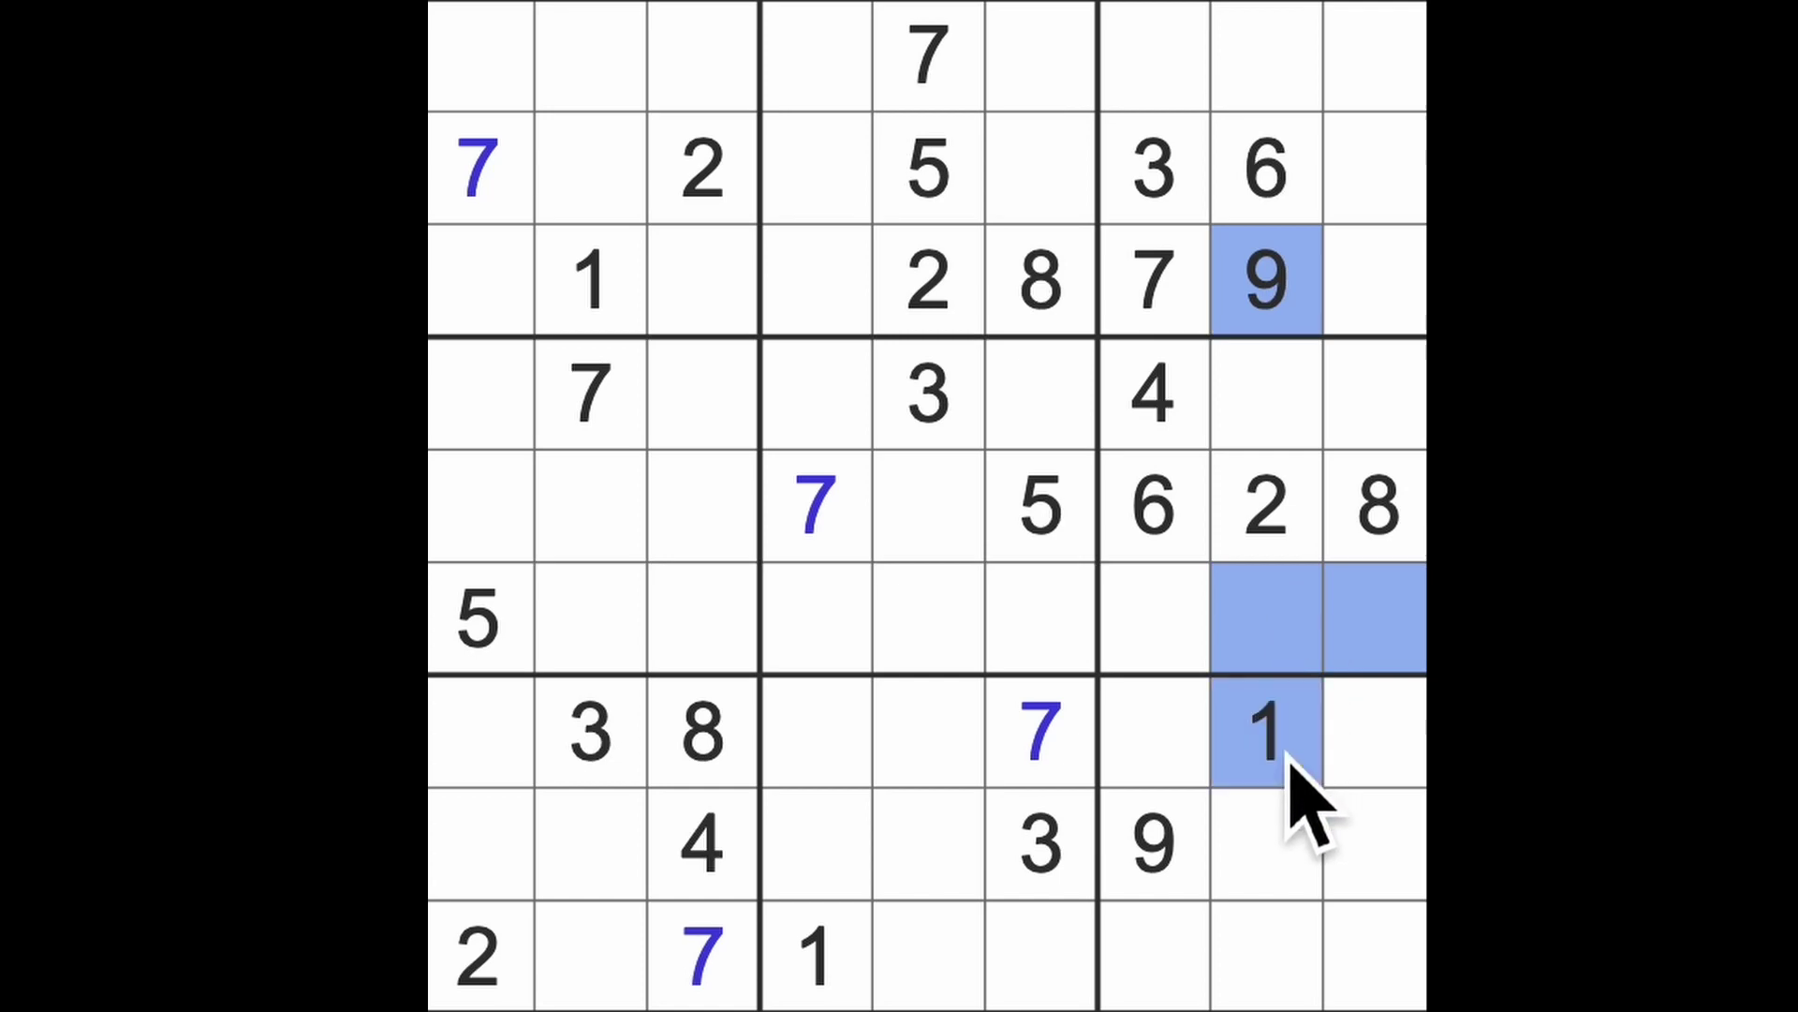
left_click(1285, 401, "ctrl")
left_click(1191, 647)
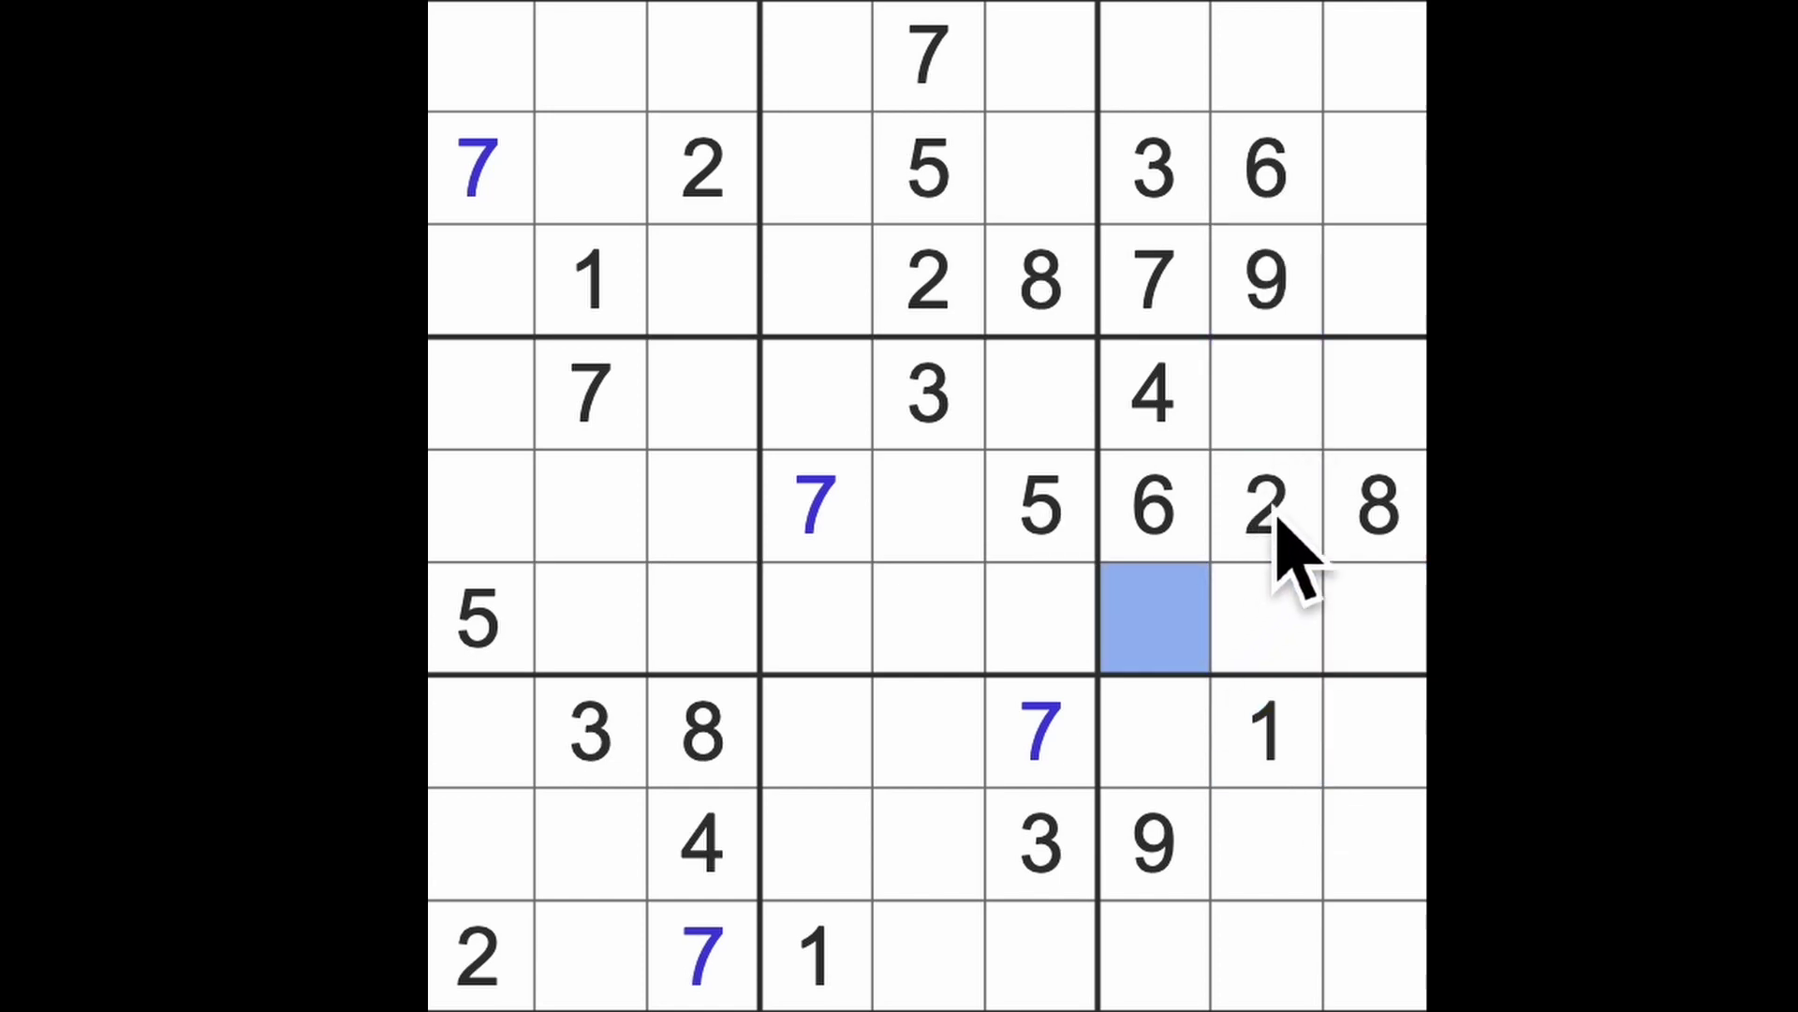
left_click(1413, 399, "ctrl")
left_click_drag(1260, 647, 1413, 641)
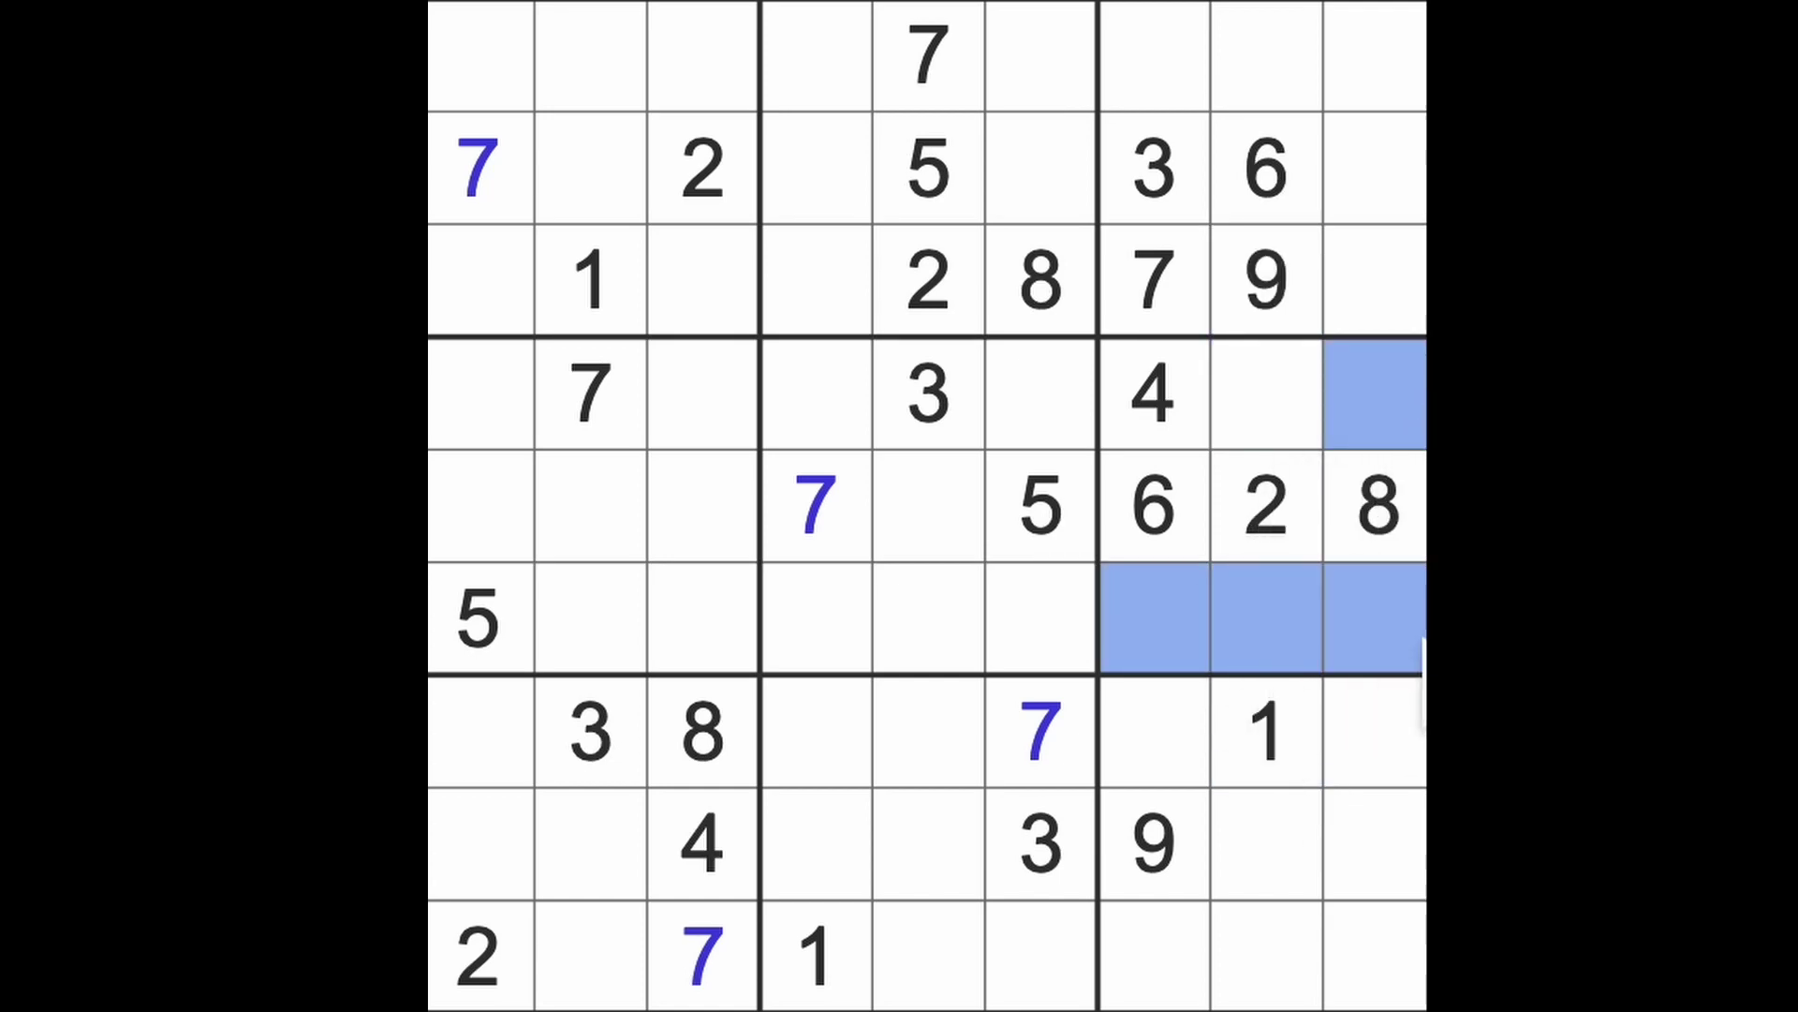
left_click(1319, 445)
type("5")
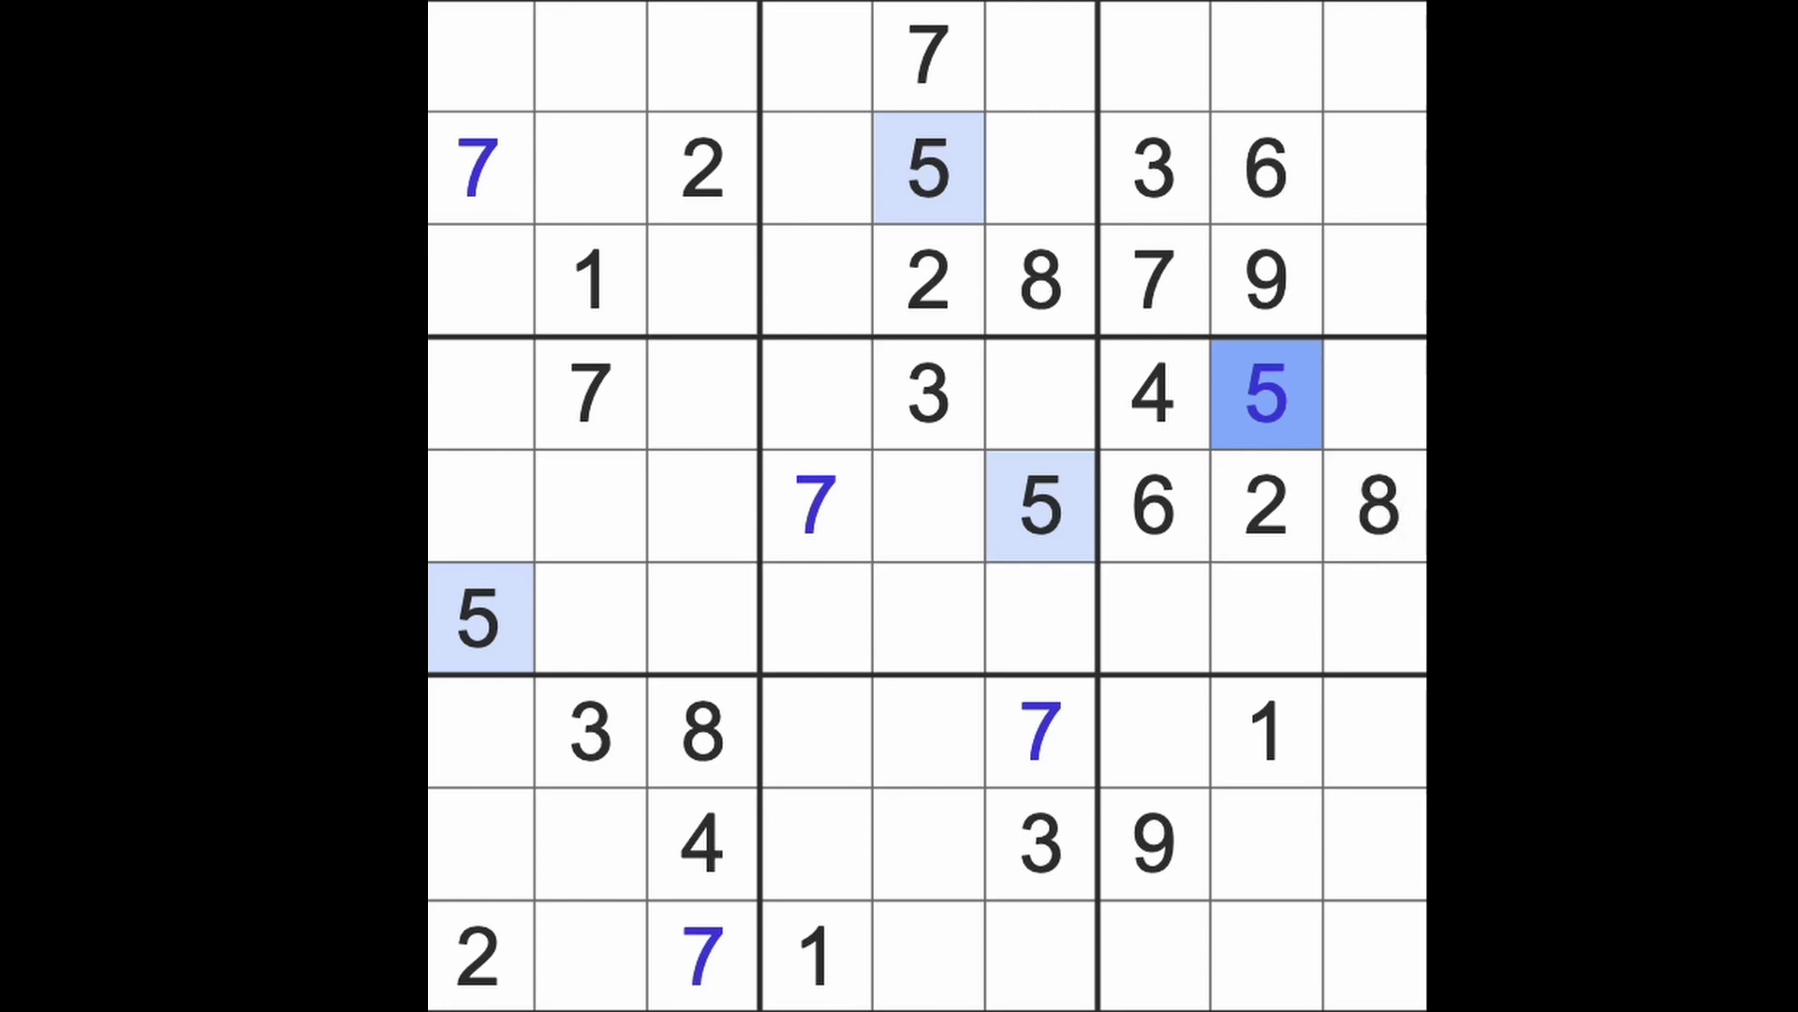
Step: Place a 9 at row 4, column 9 and a 1 at row 6, column 7
left_click_drag(1265, 281, 1294, 643)
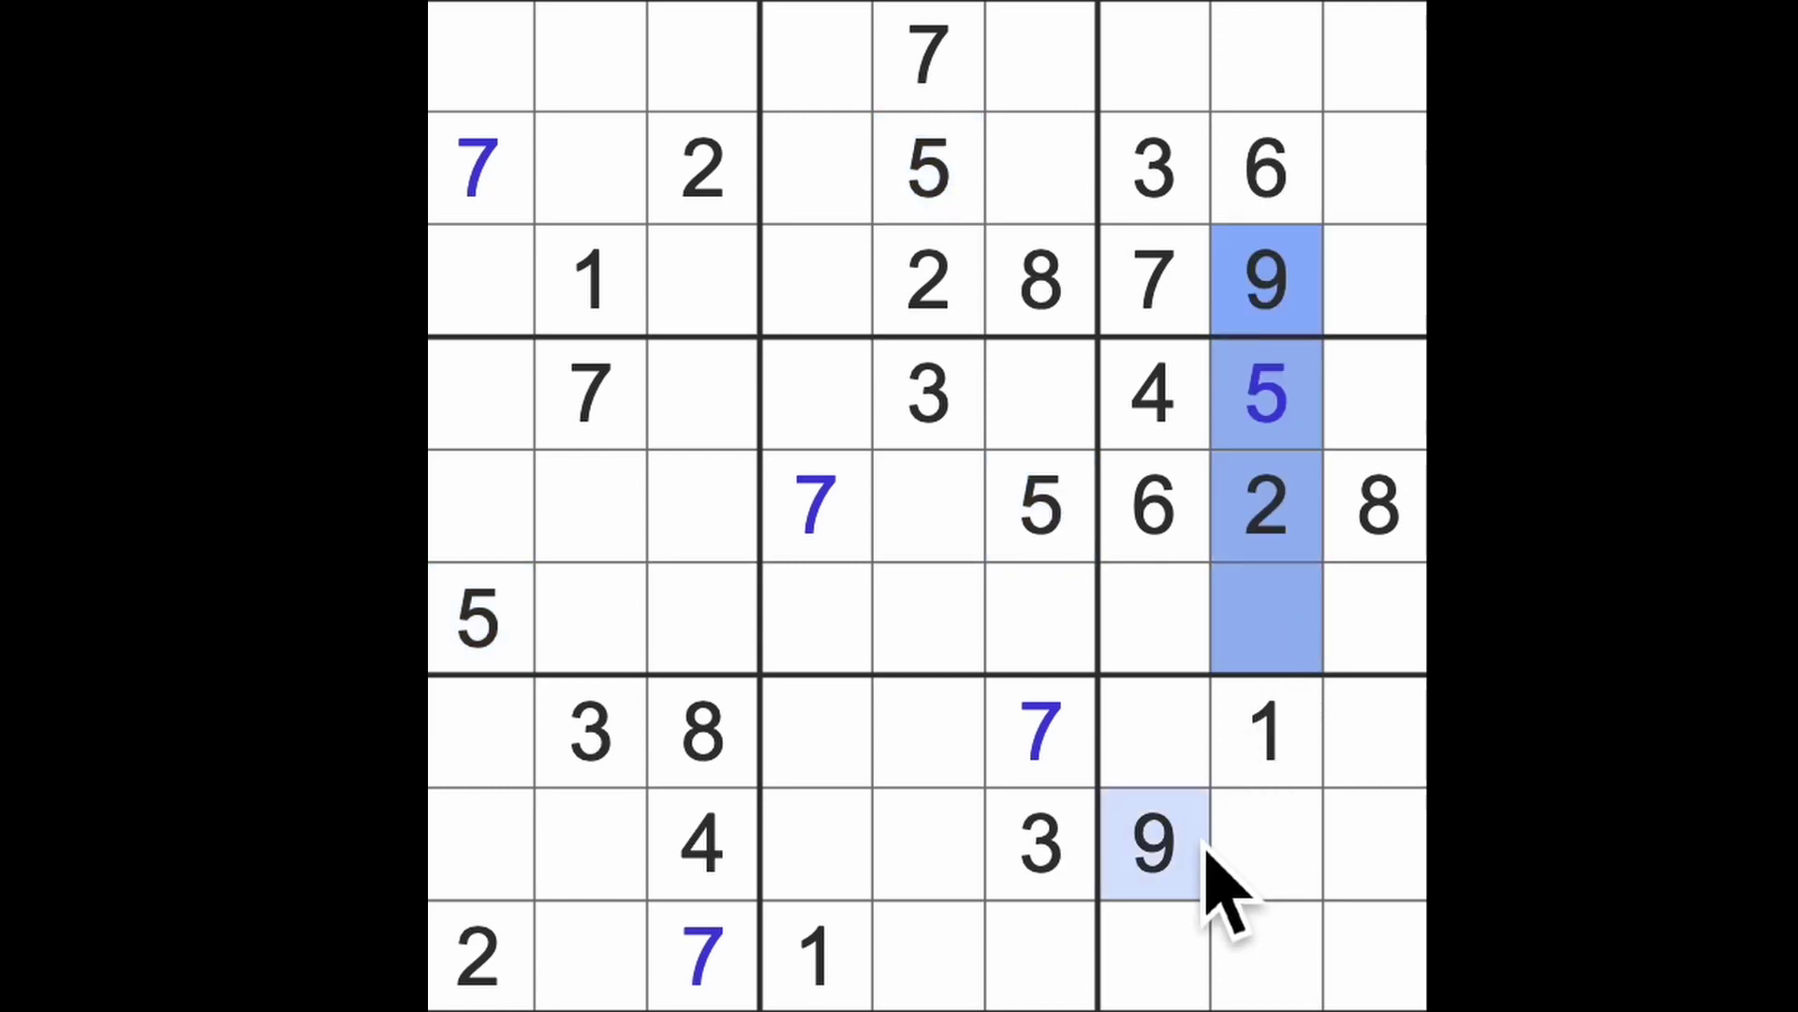
left_click_drag(1202, 878, 1187, 653)
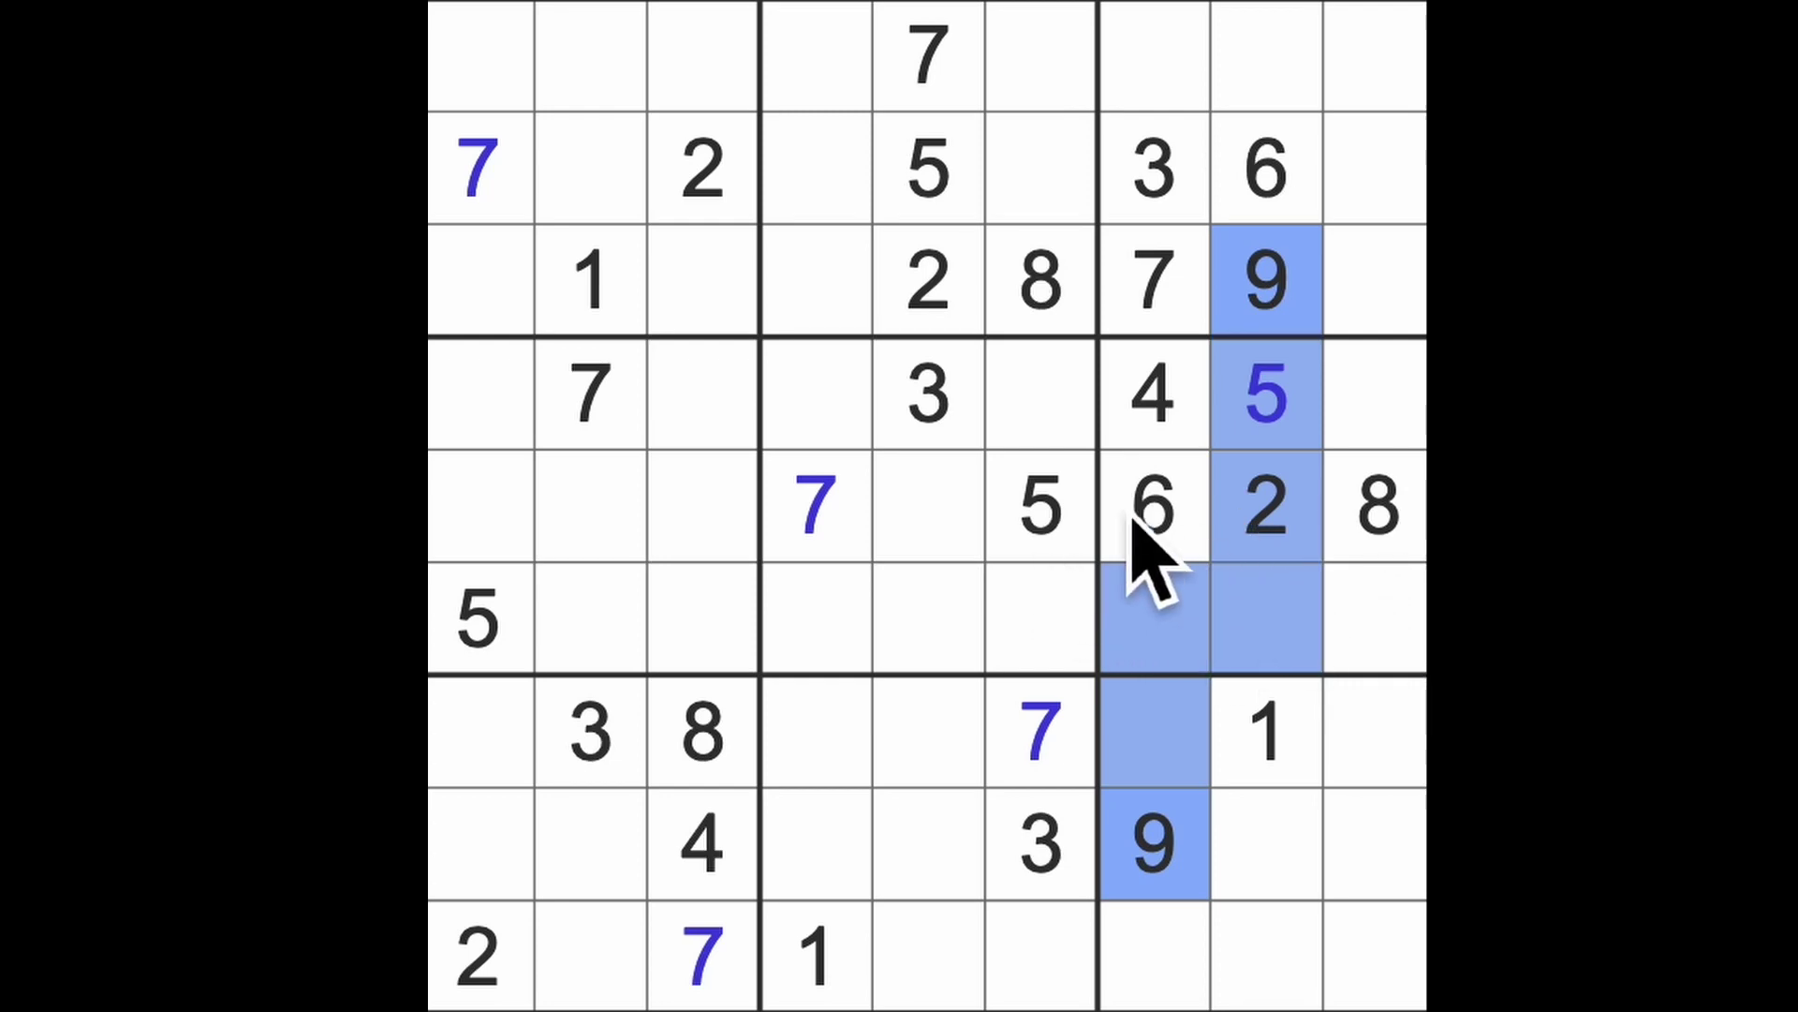
left_click_drag(727, 406, 981, 447)
left_click_drag(1371, 619, 1258, 618)
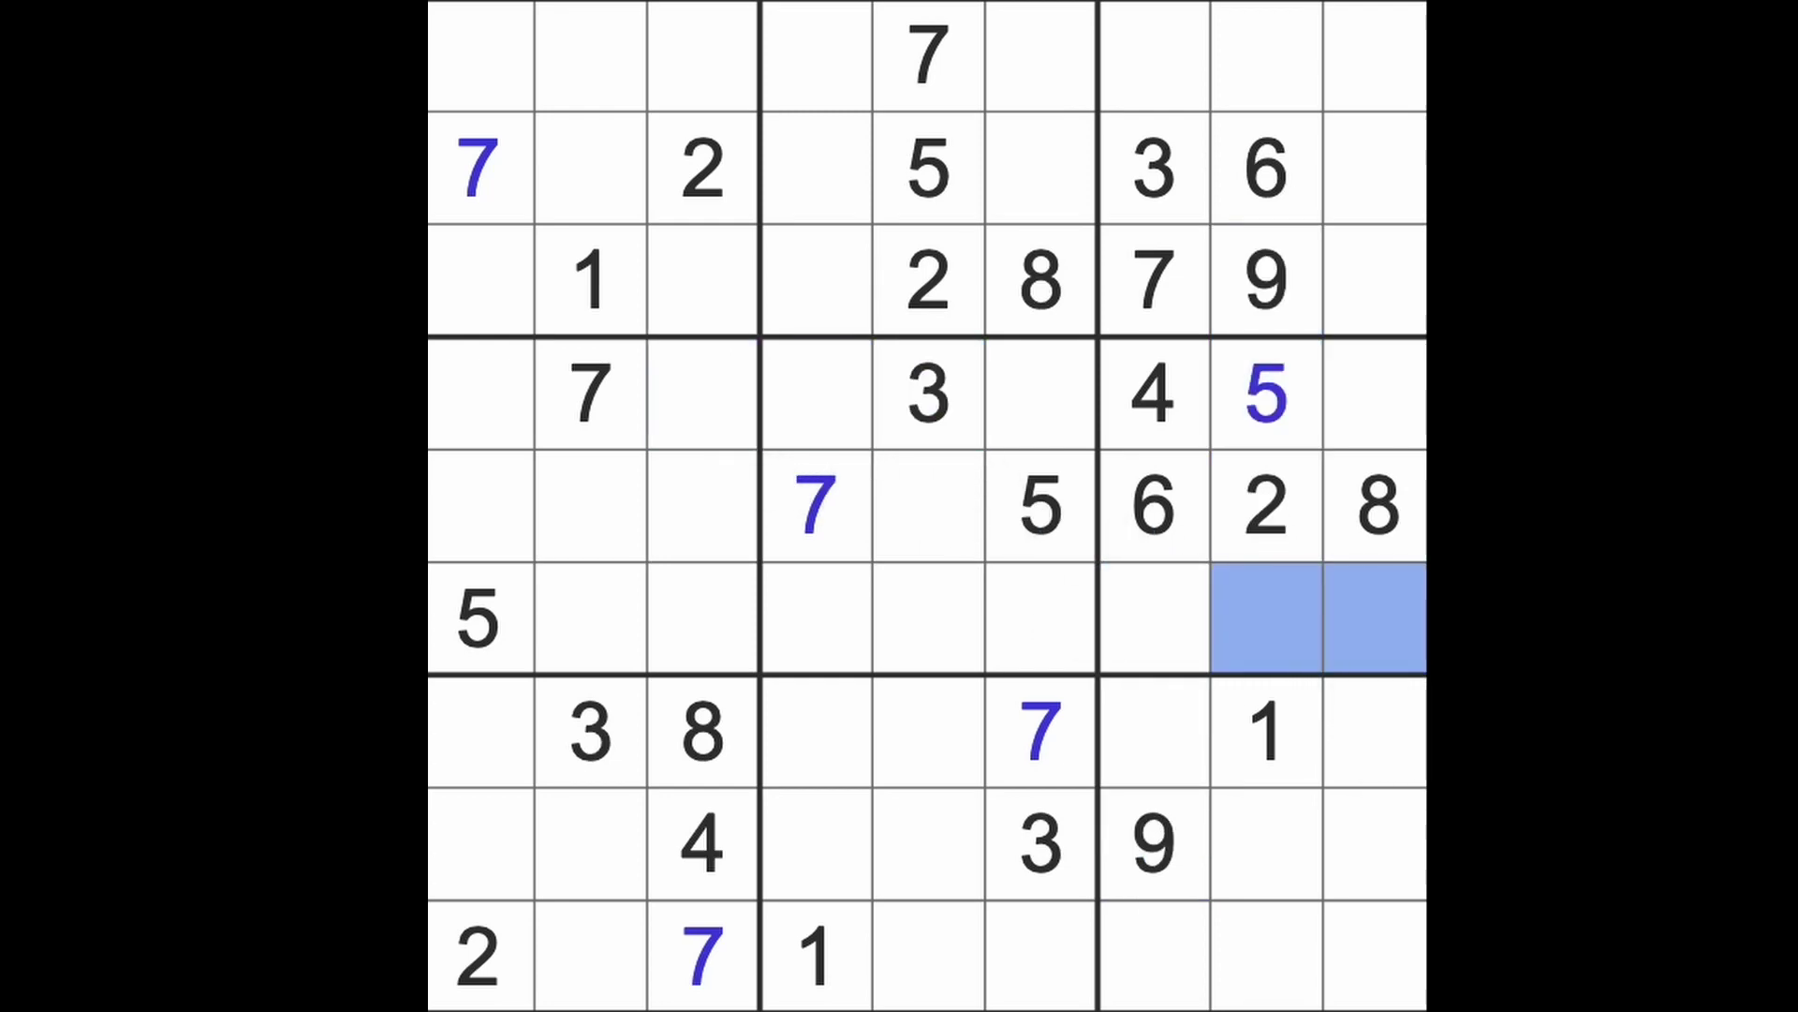
left_click_drag(1180, 843, 1167, 625)
left_click(1392, 407)
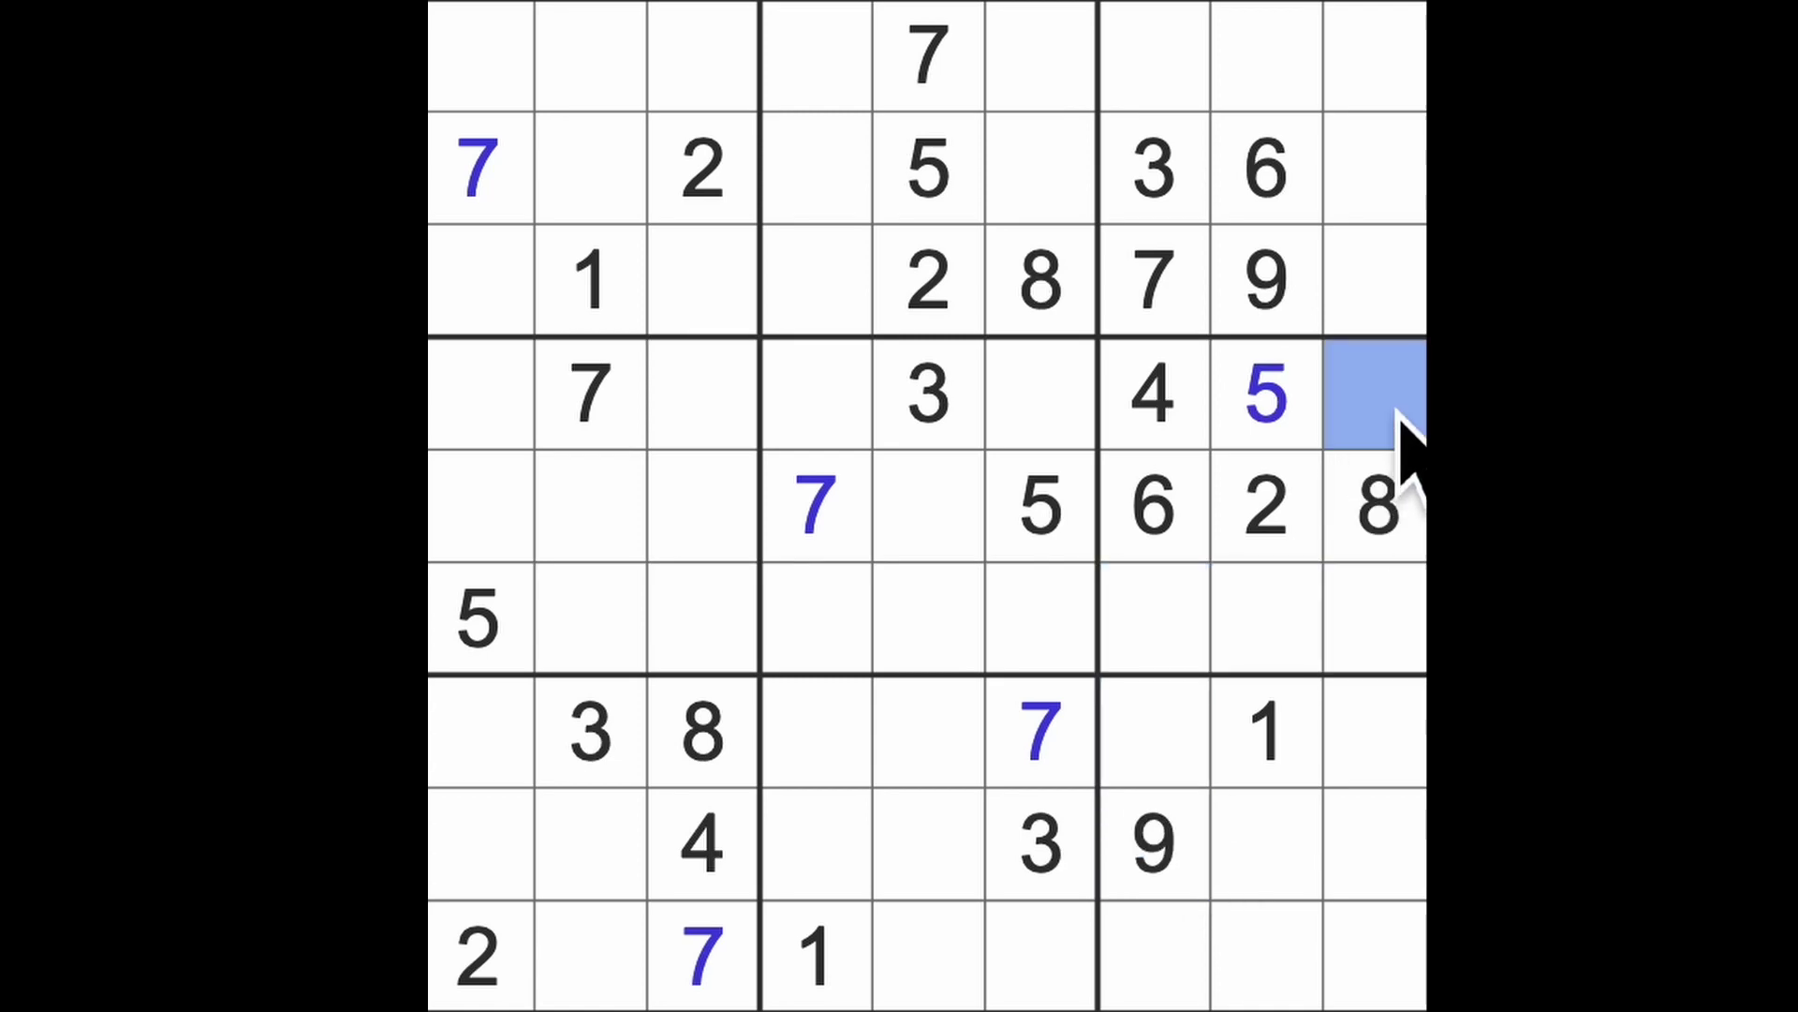
type("9")
left_click(1136, 646)
type("1")
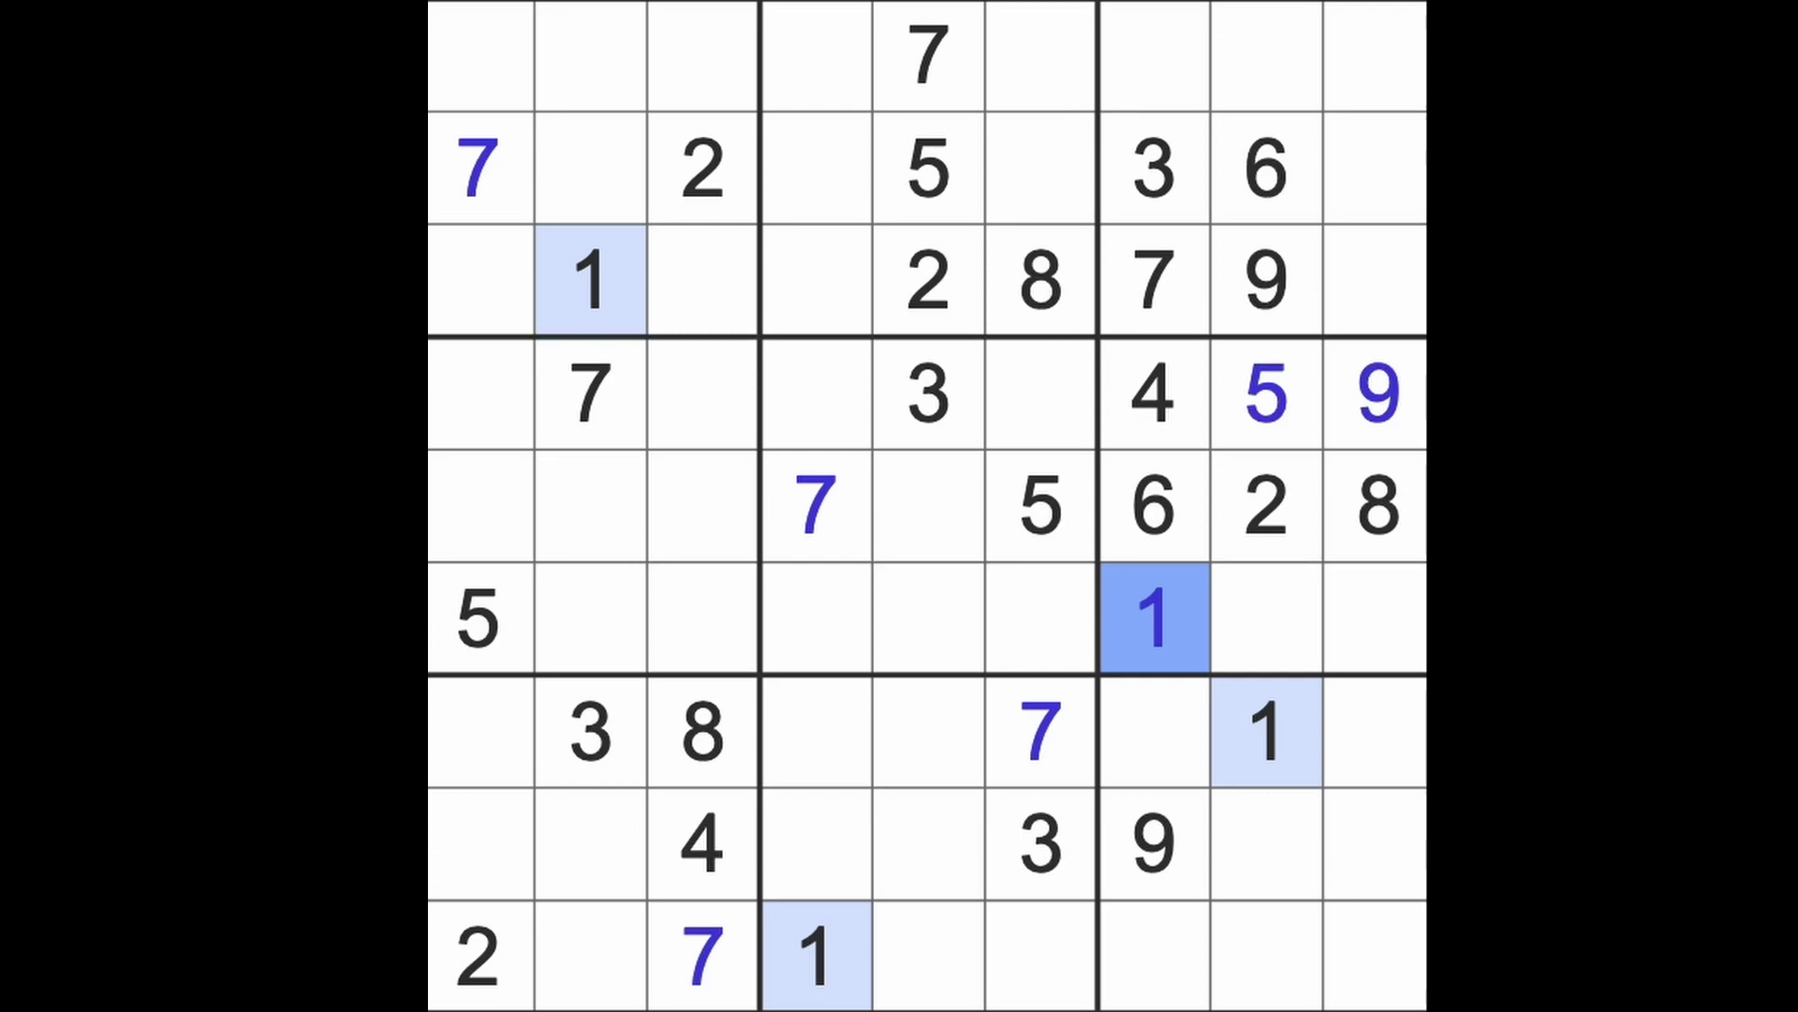
Step: Check columns 4 and 6, then place 1s at row 5 column 5 and row 4 column 3
mouse_move(856, 984)
left_mouse_down()
mouse_move(884, 80)
mouse_move(1061, 99)
mouse_move(935, 689)
left_mouse_up()
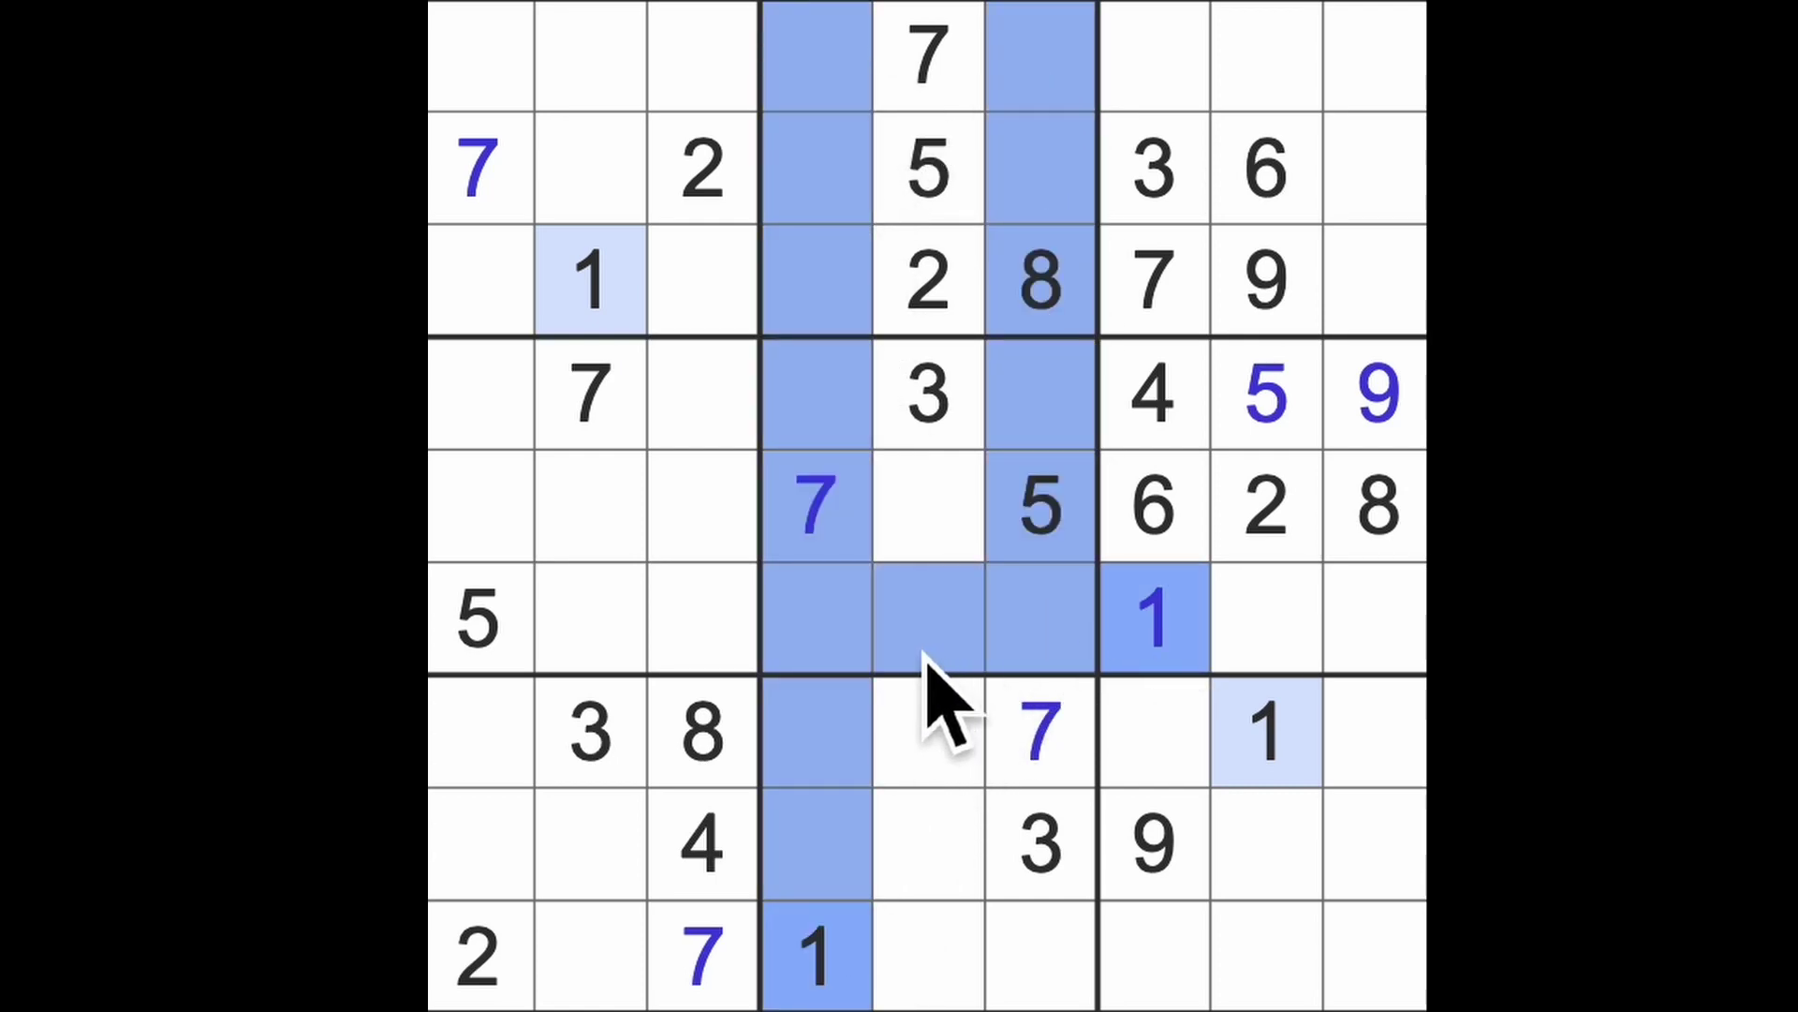
left_click(961, 514)
type("1")
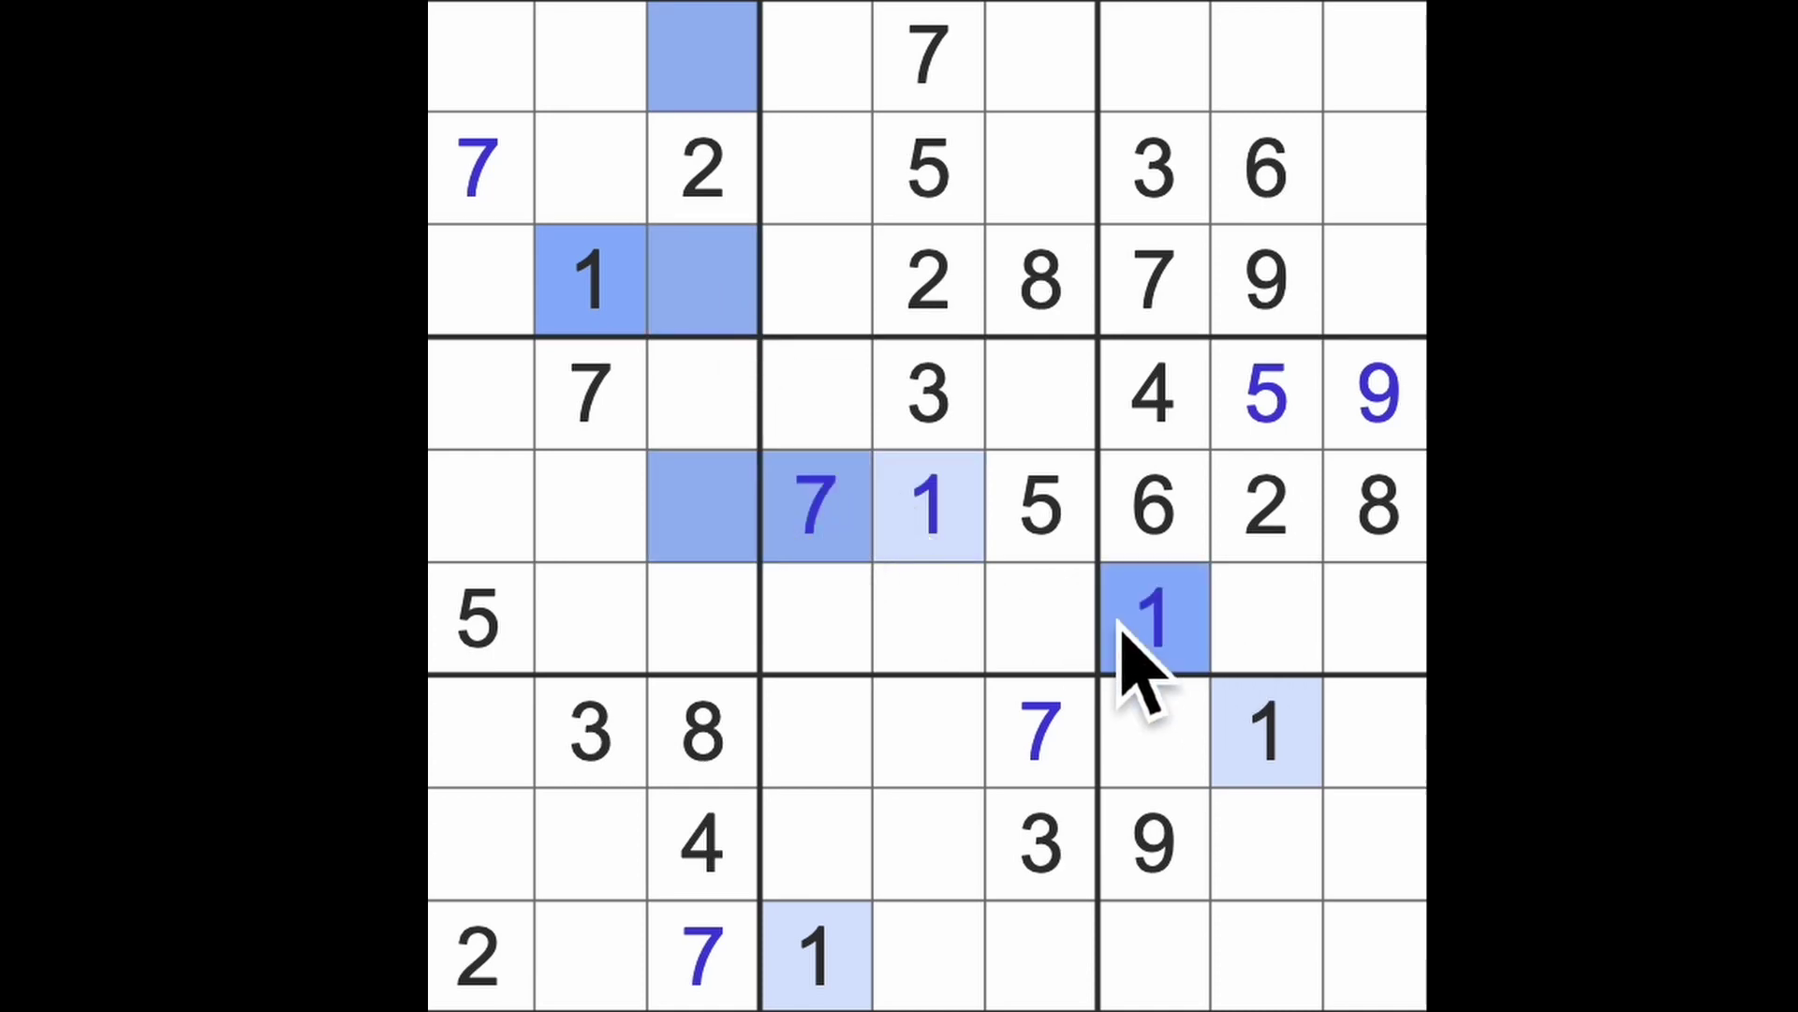
left_click(702, 421)
type("1")
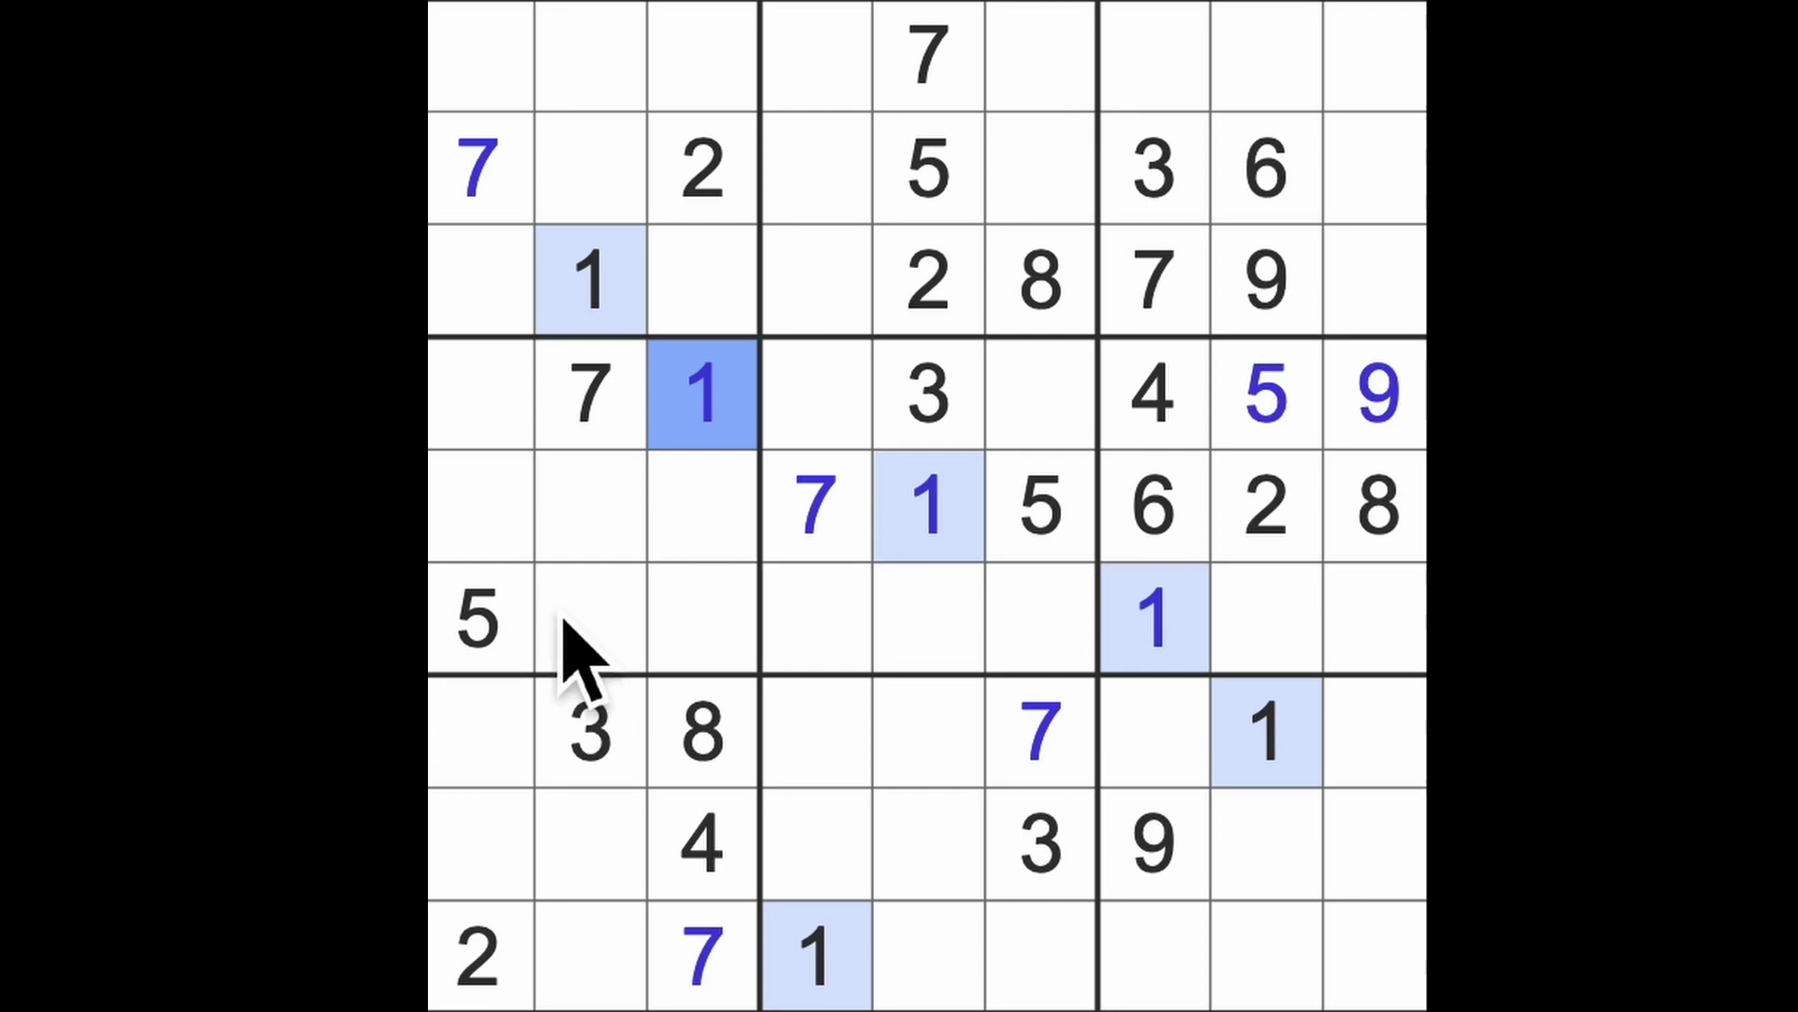
Step: Check the left boxes and place a 2 at row 6, column 2
left_click_drag(691, 543, 520, 520)
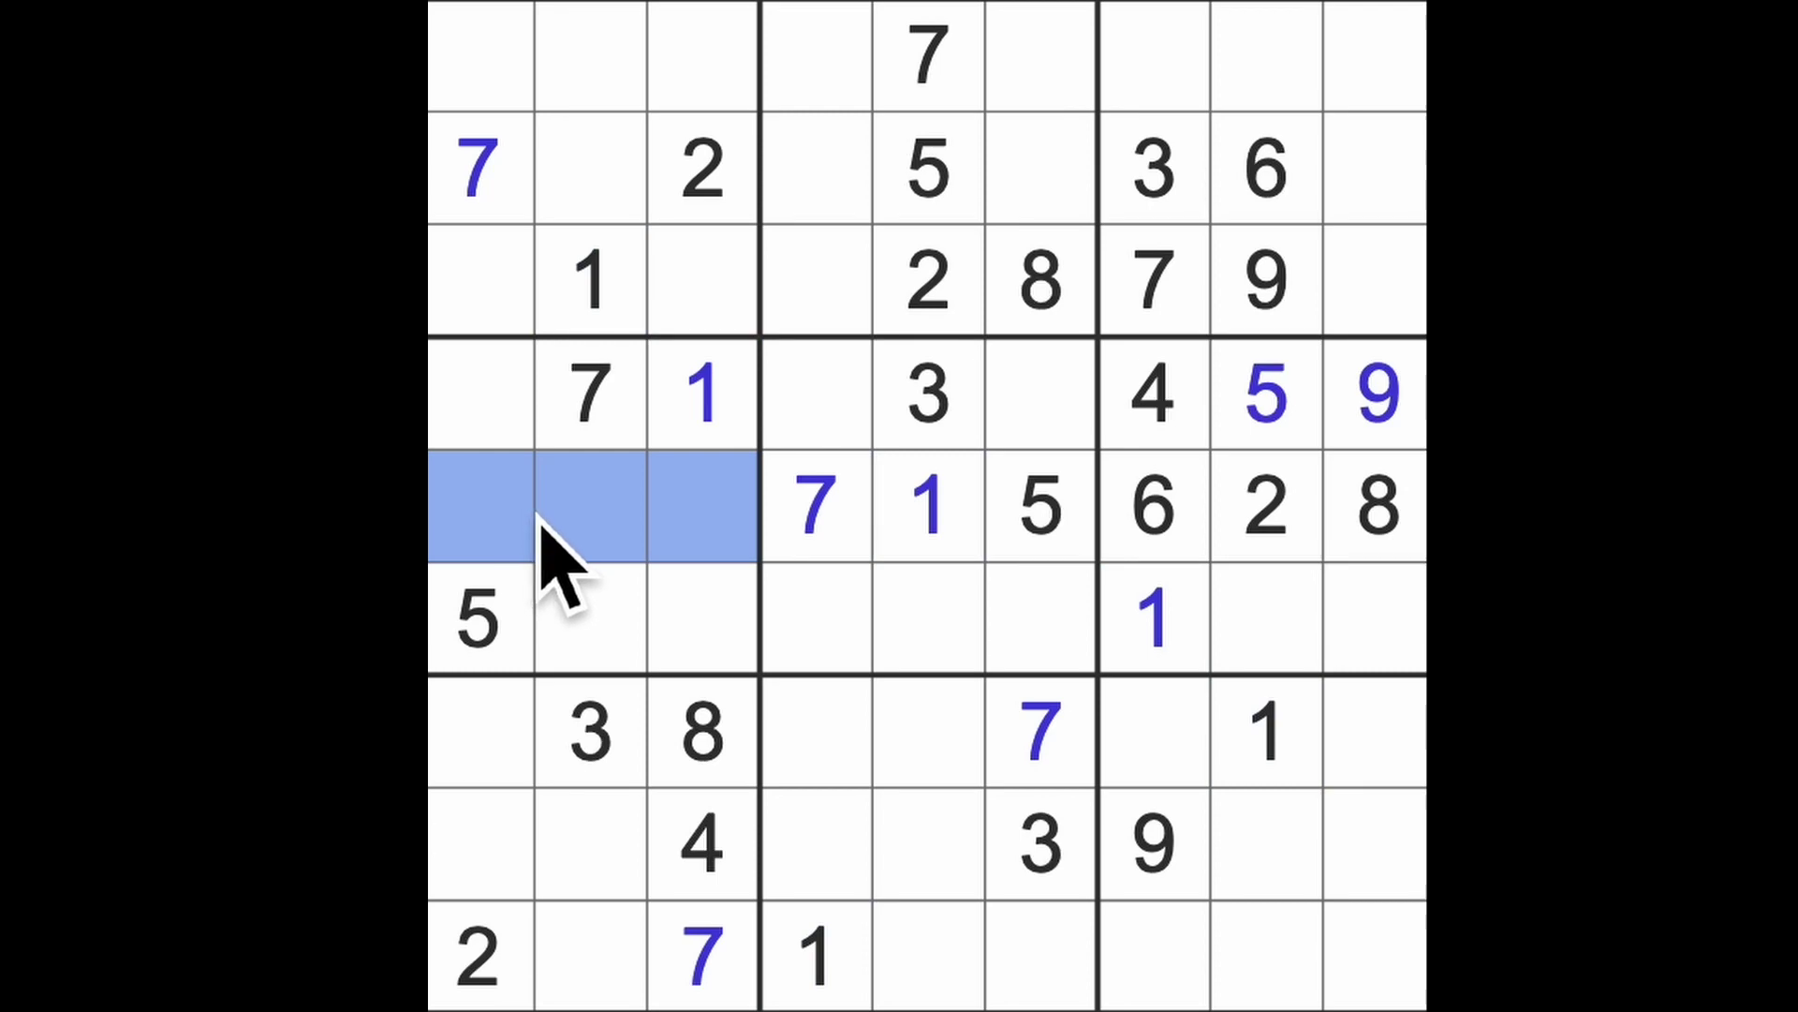
left_click_drag(474, 983, 488, 424)
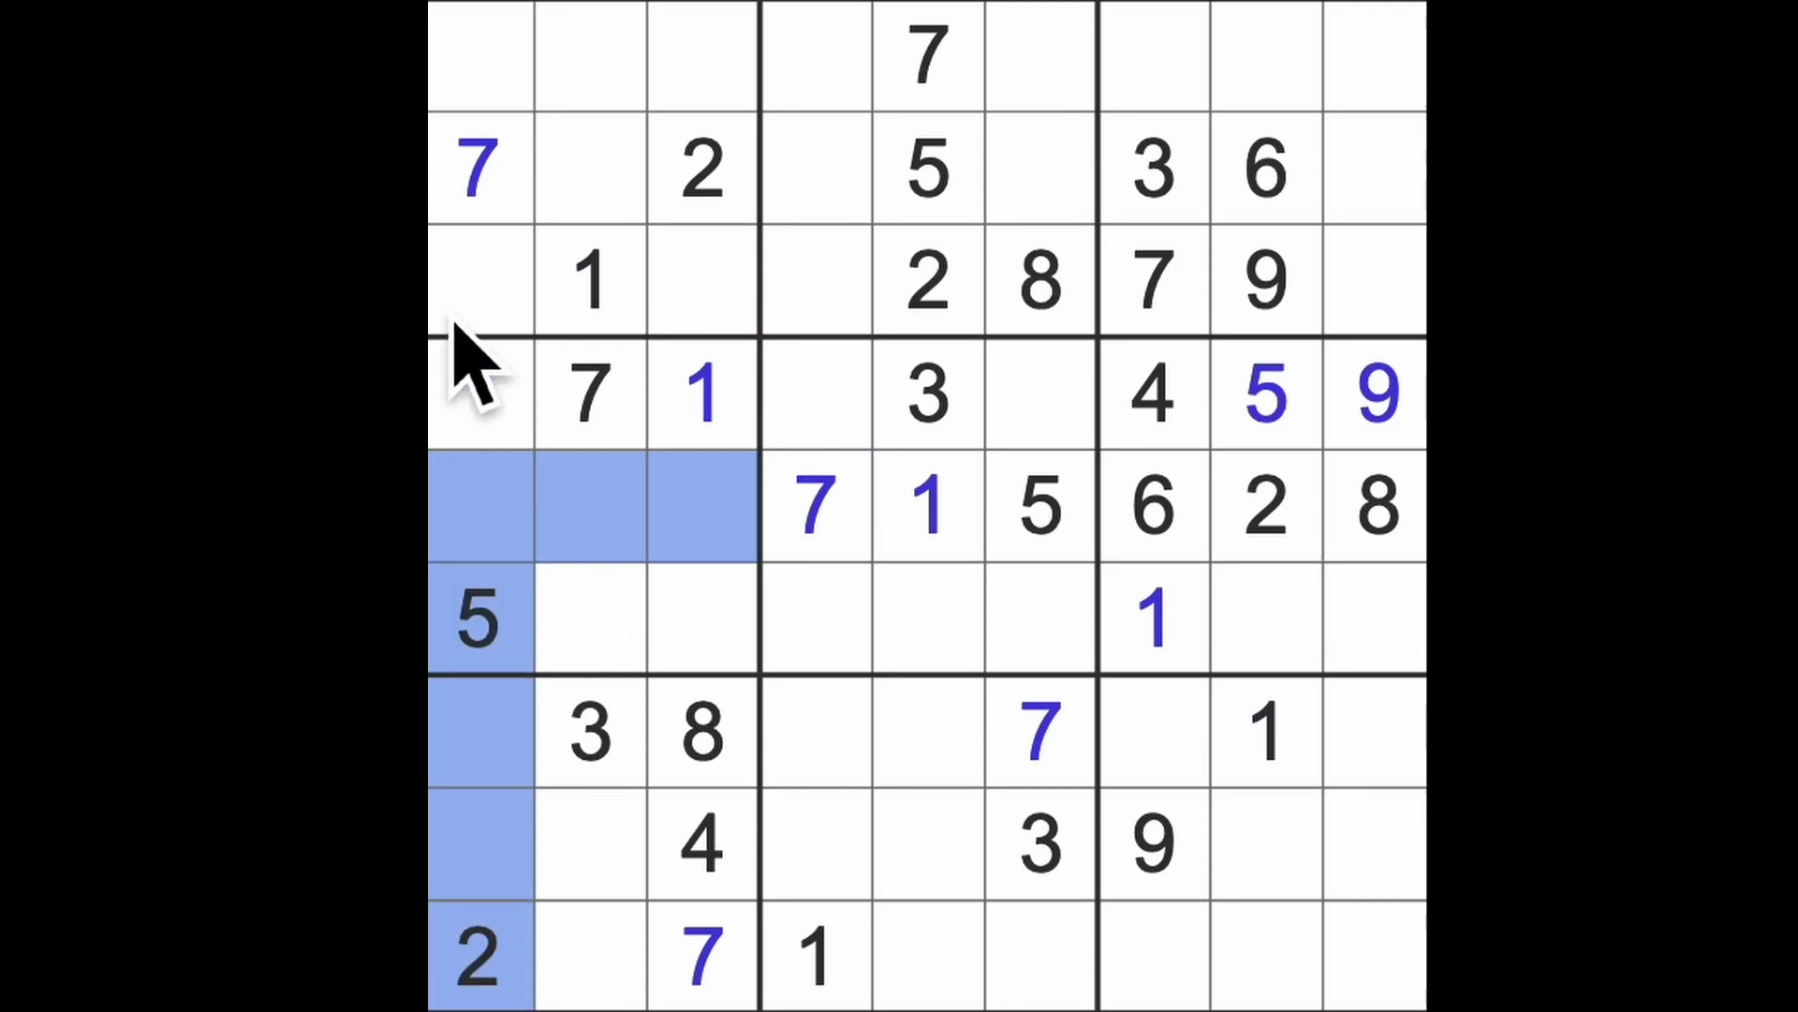
left_click_drag(696, 176, 750, 643)
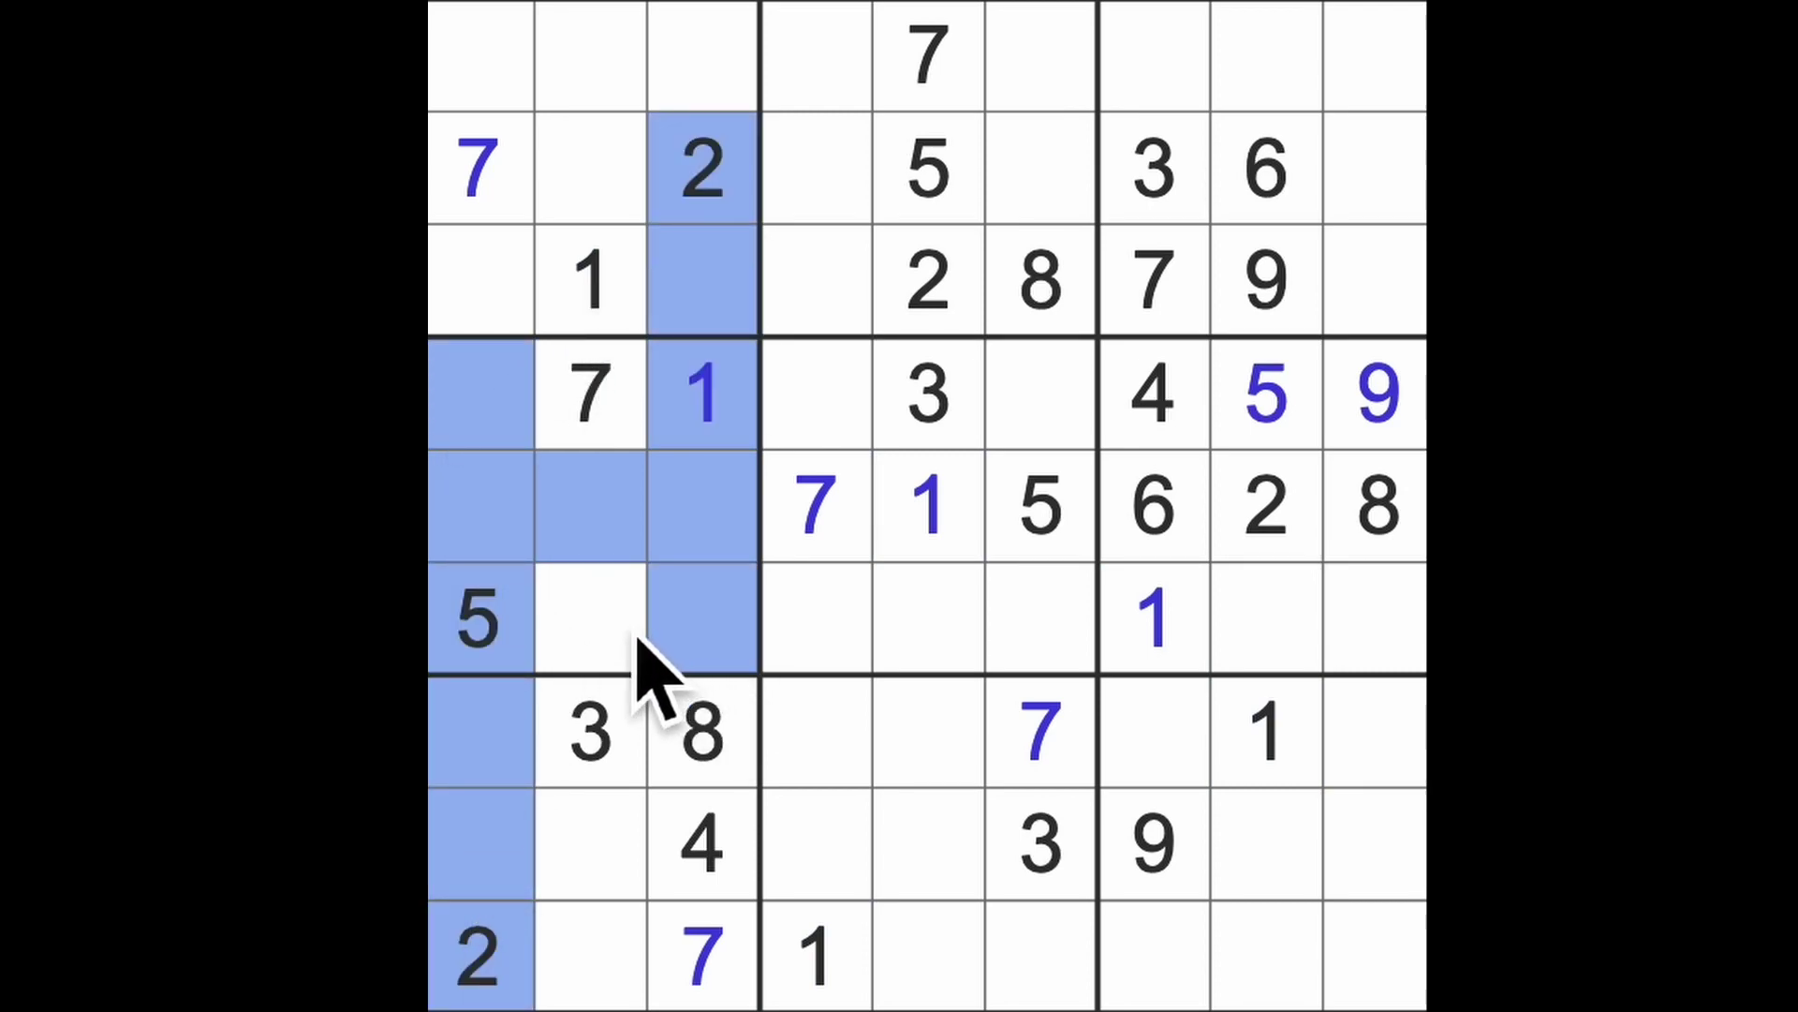
left_click(629, 661)
type("2")
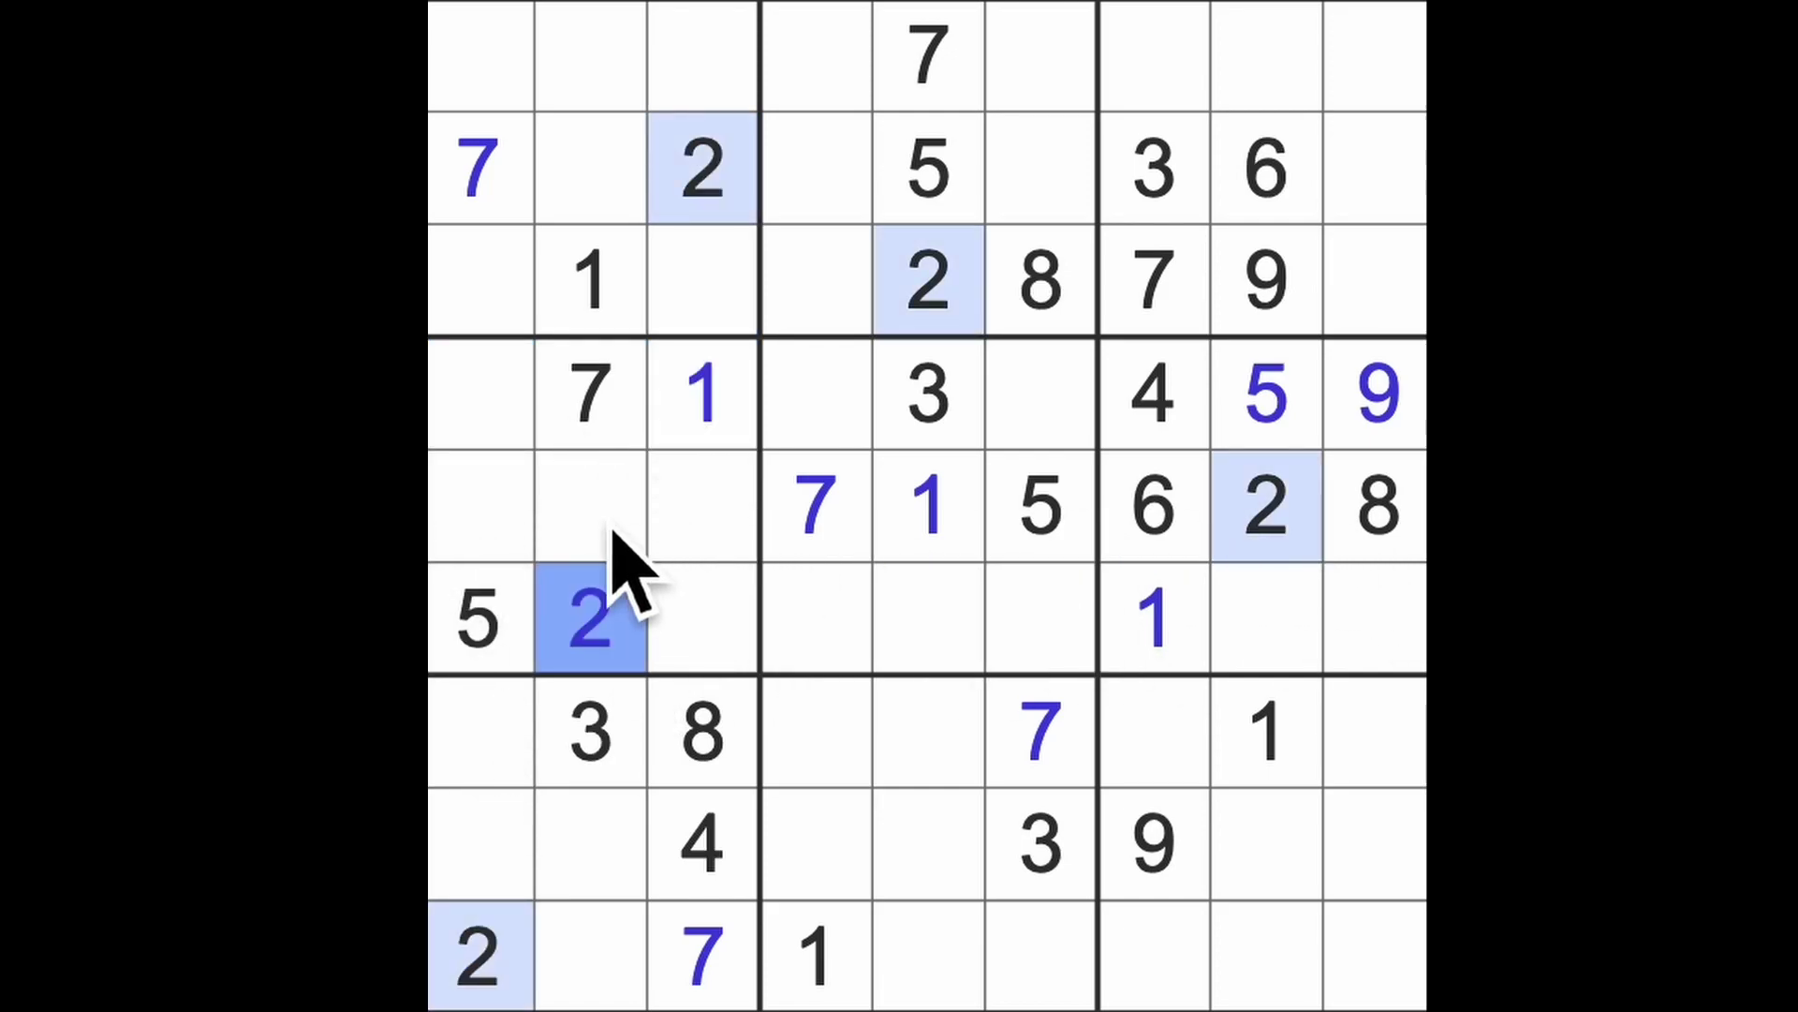
Step: Place an 8 at row 4, column 1 and a 6 at row 6, column 3
left_click_drag(527, 549, 745, 555)
left_click(513, 422)
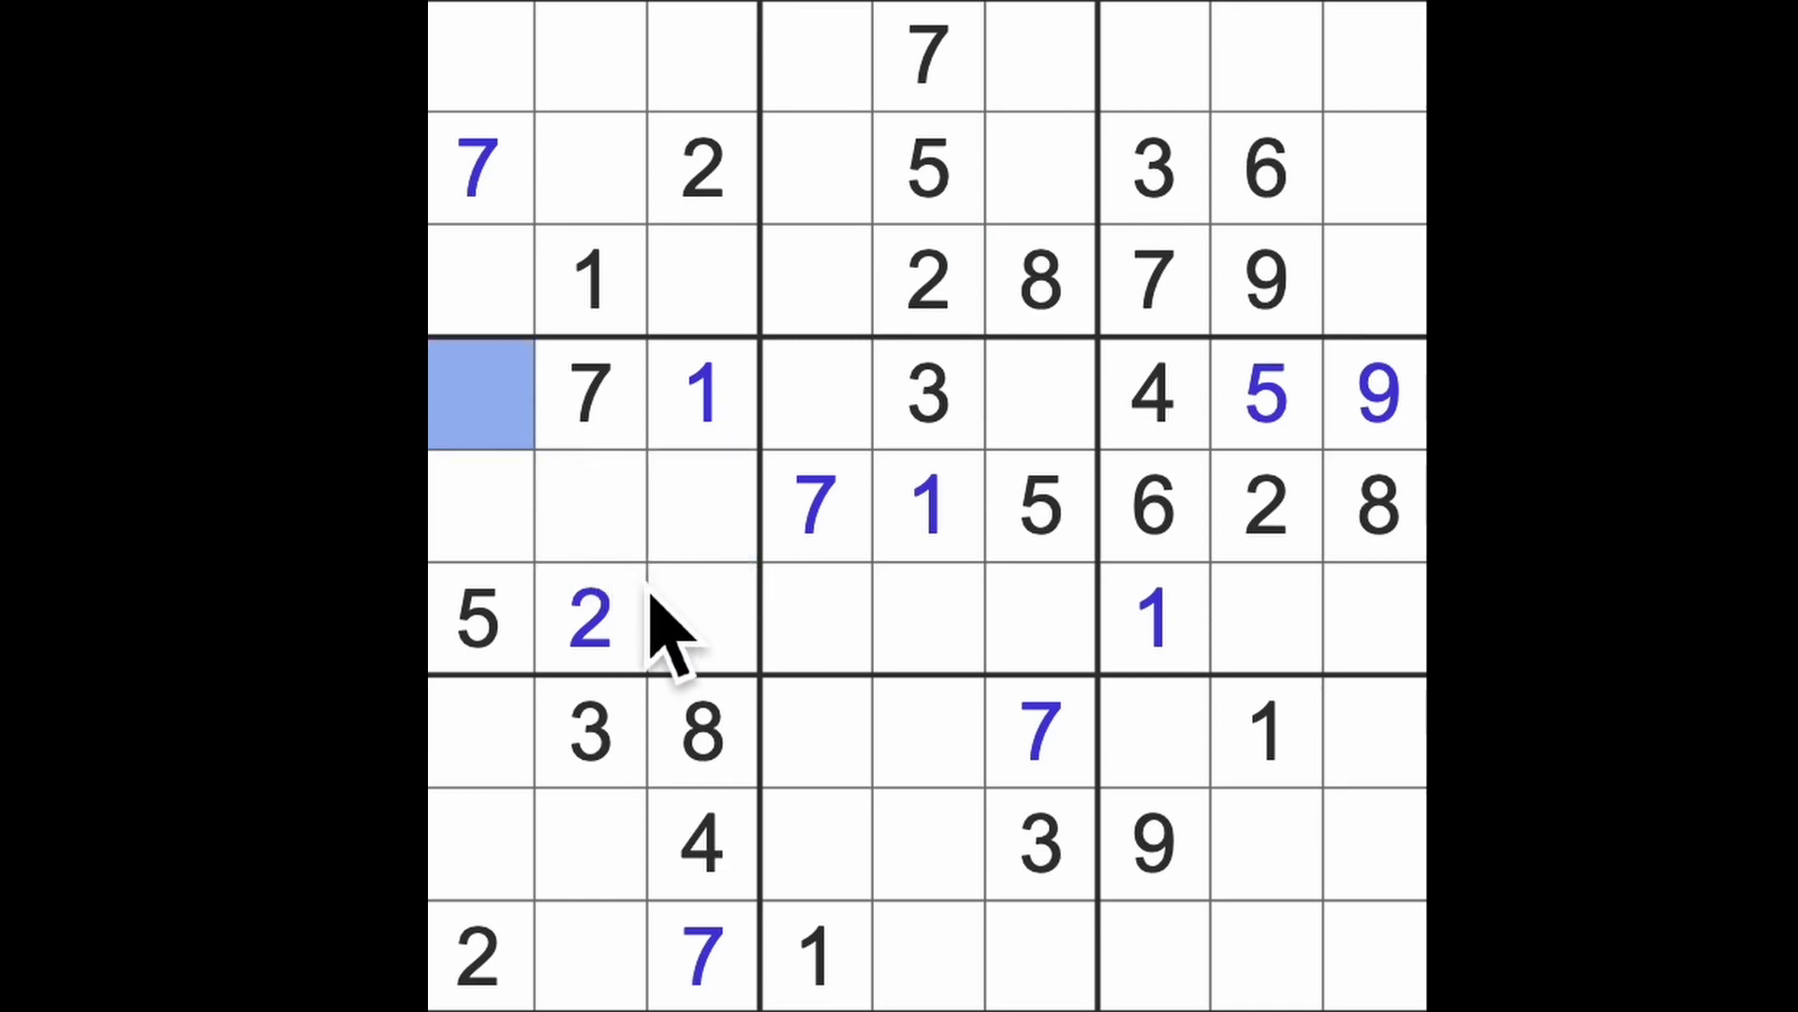
left_click(690, 626, "ctrl")
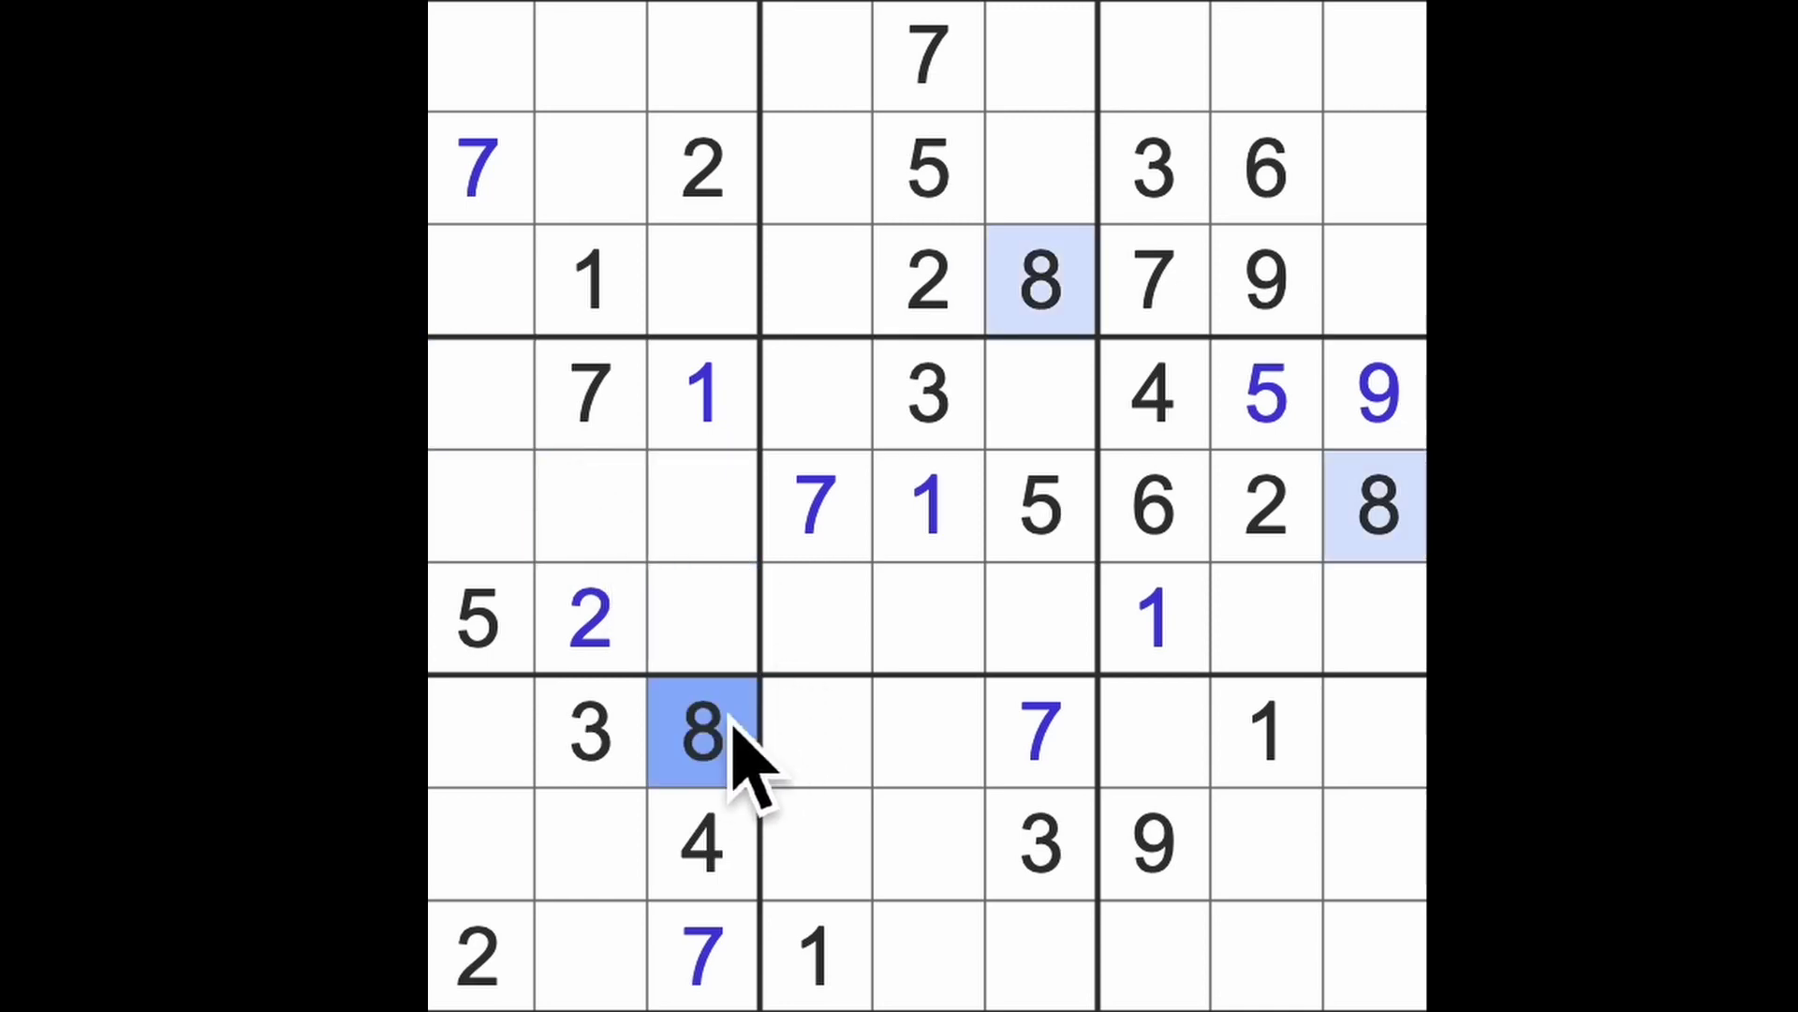
left_click_drag(735, 723, 689, 625)
left_click(527, 436)
type("8")
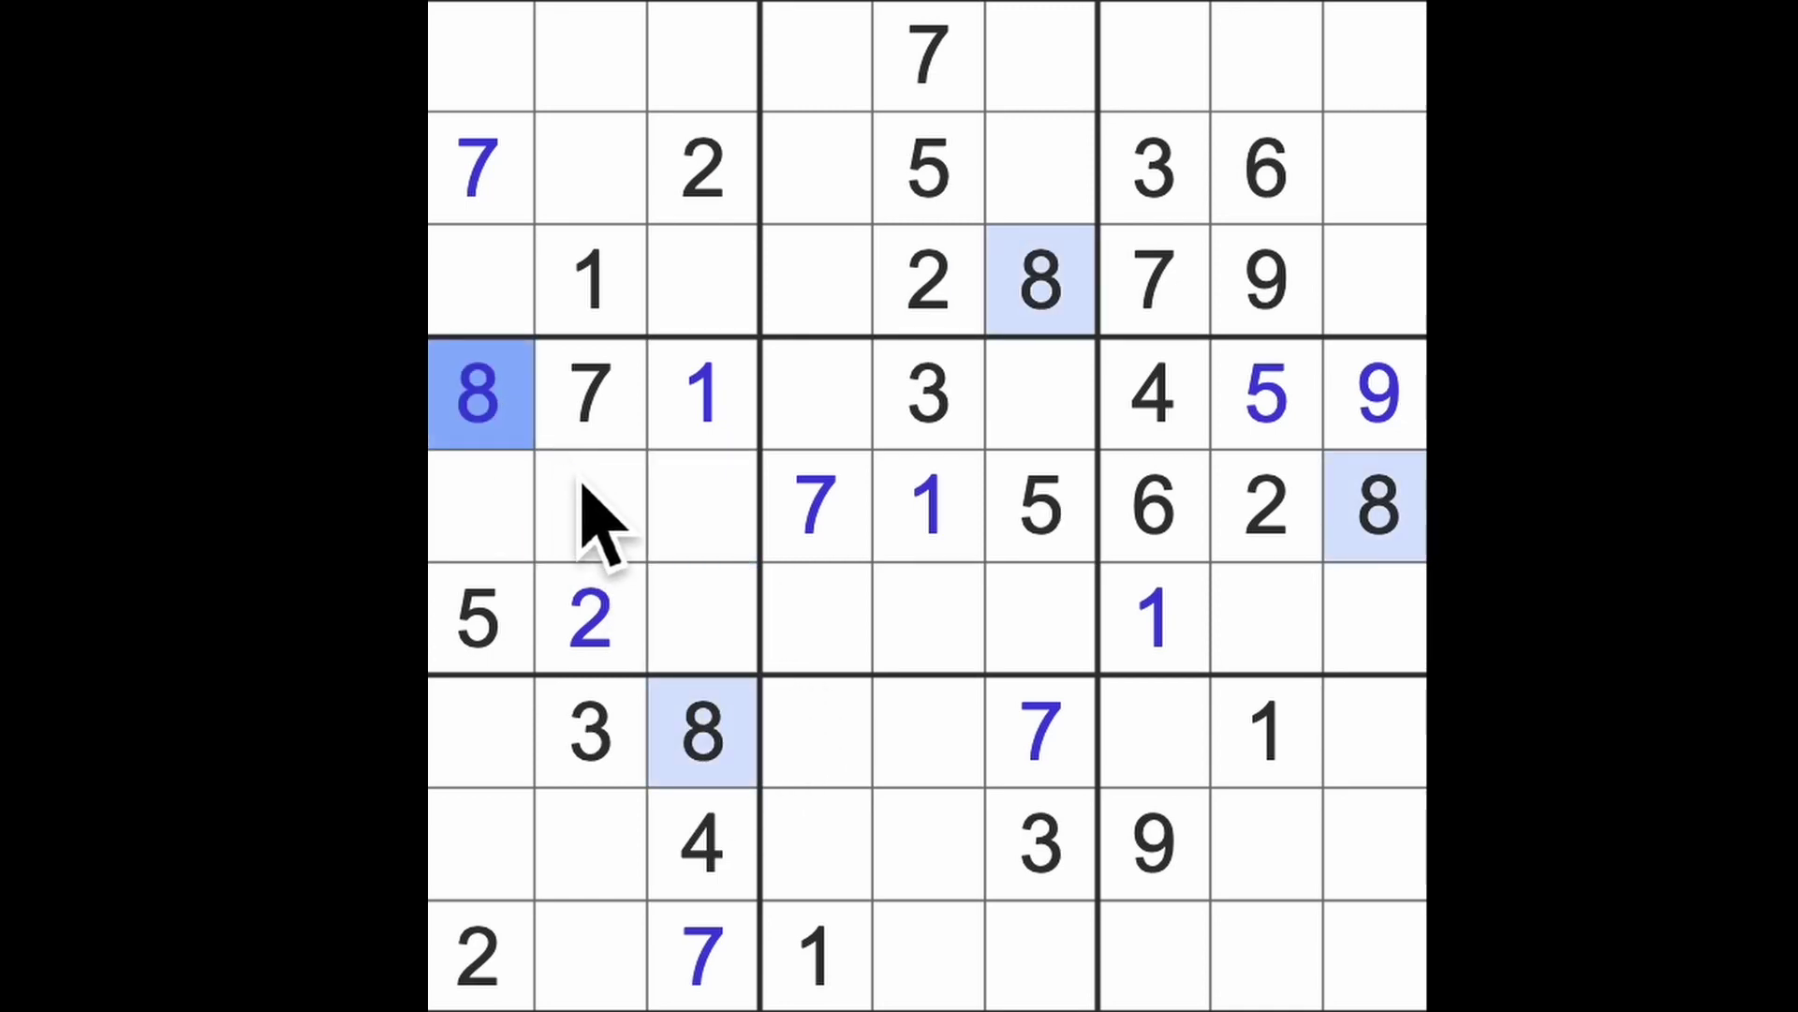
left_click(704, 619)
type("6")
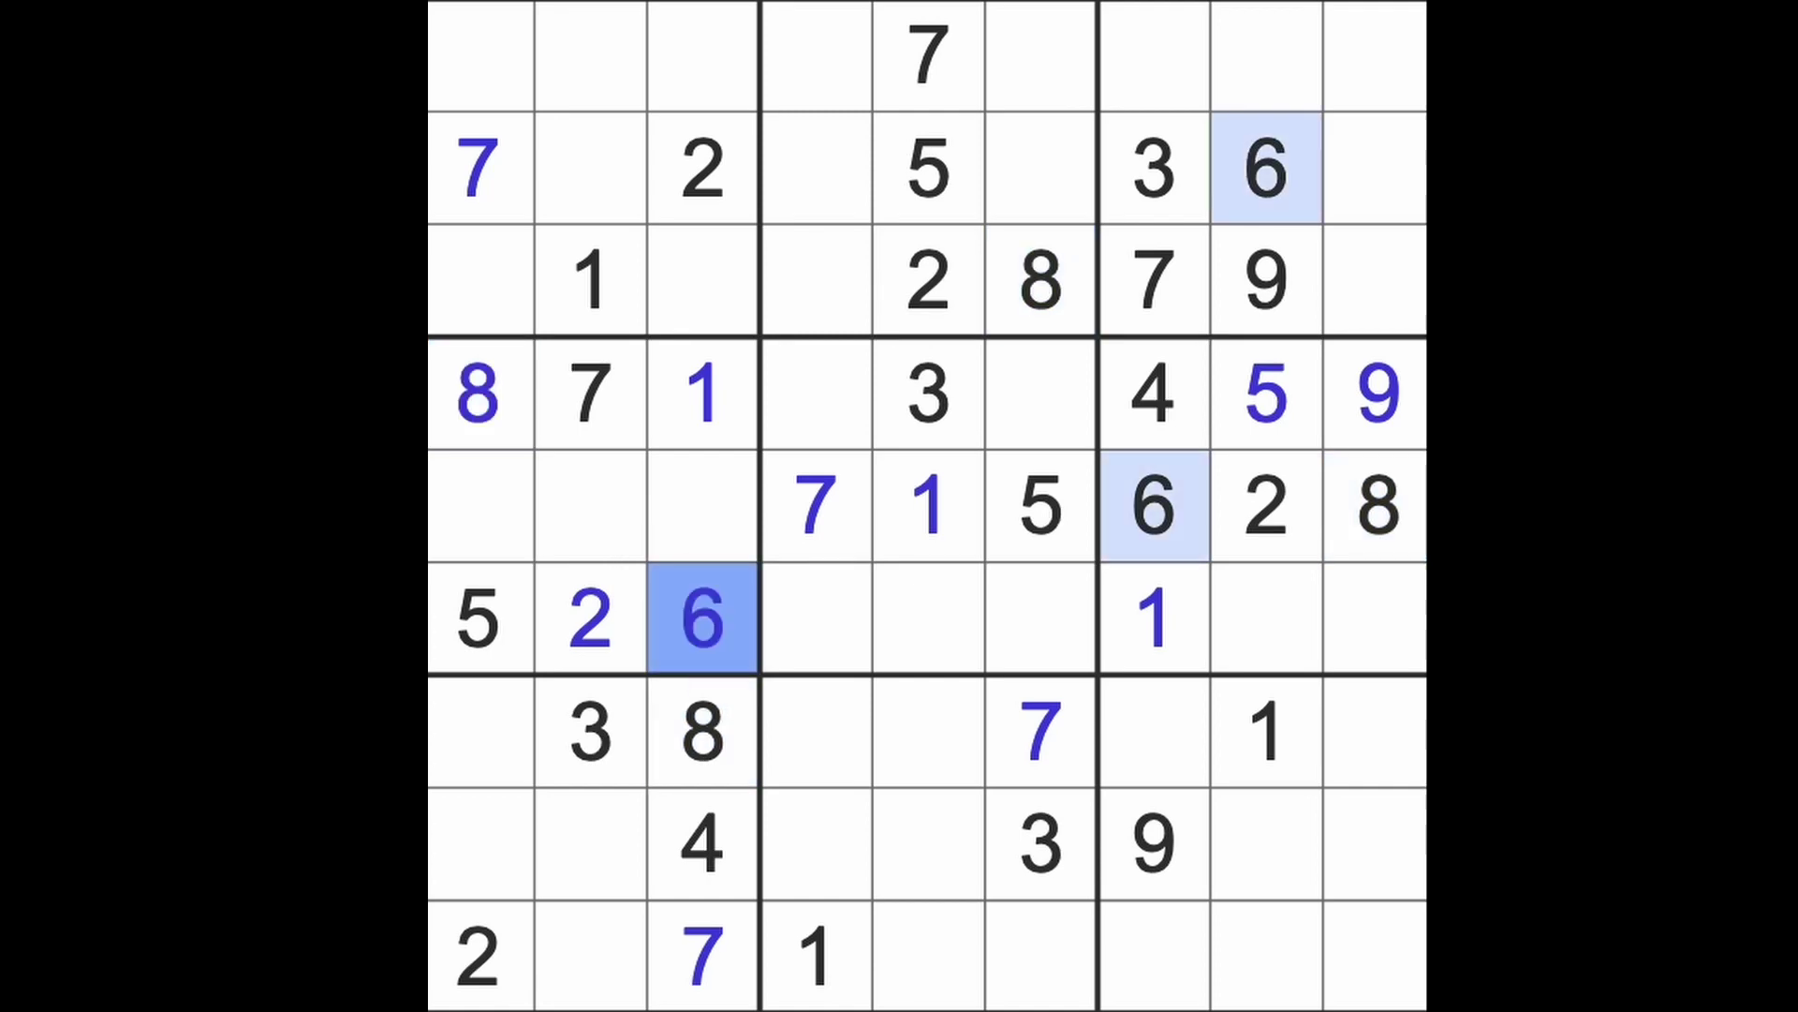
left_click(864, 376)
left_click(1006, 410, "ctrl")
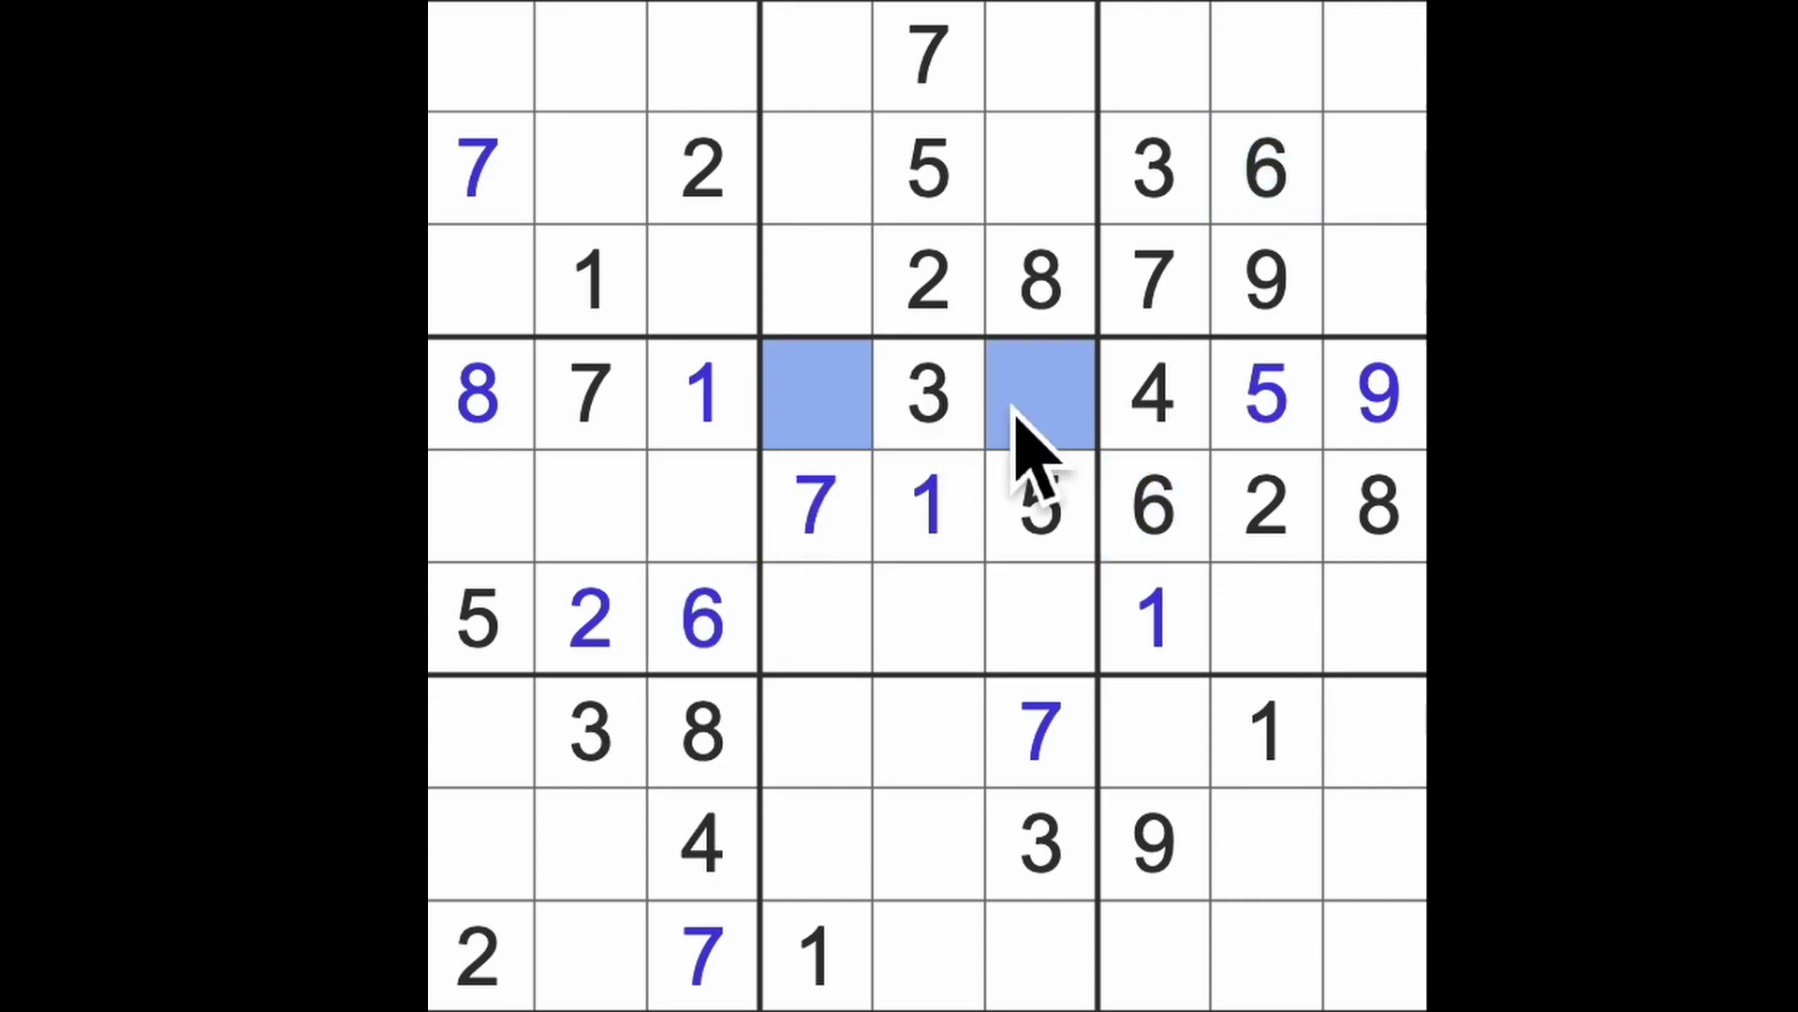
left_click_drag(852, 641, 1052, 644)
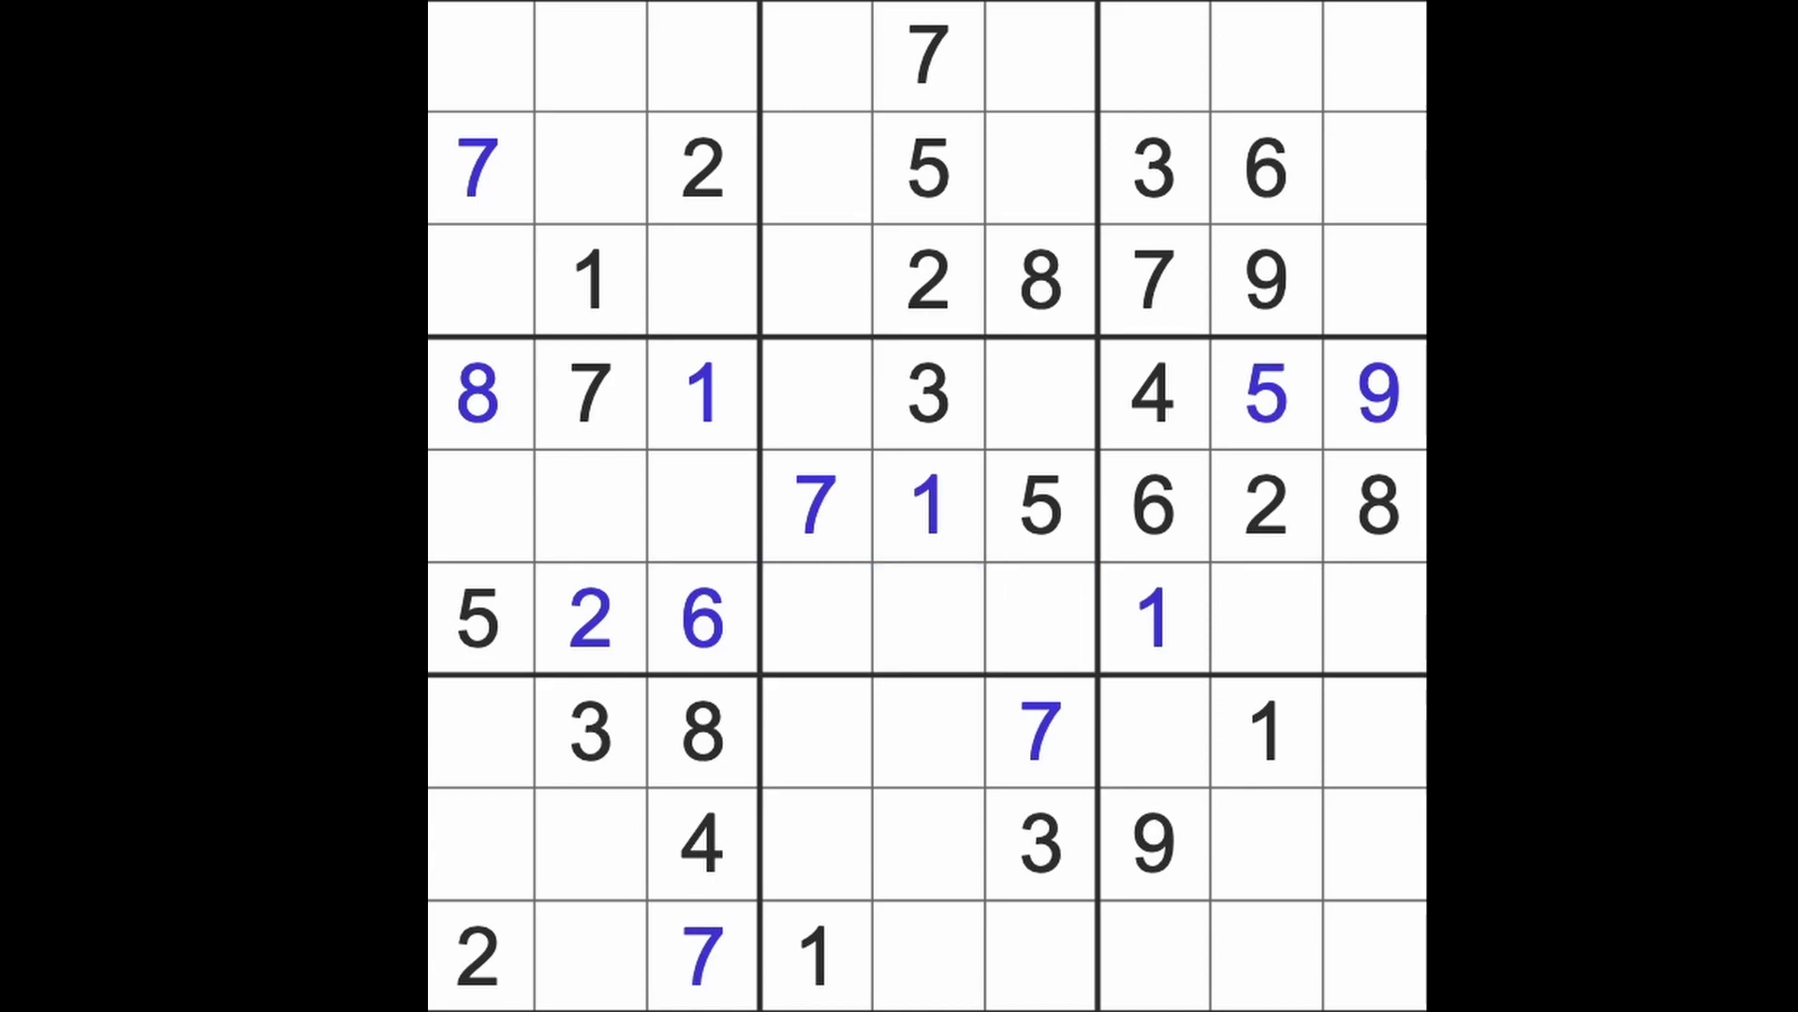
Step: Check column 2 and row 7, then place a 1 at row 8, column 1
left_click_drag(607, 316, 673, 984)
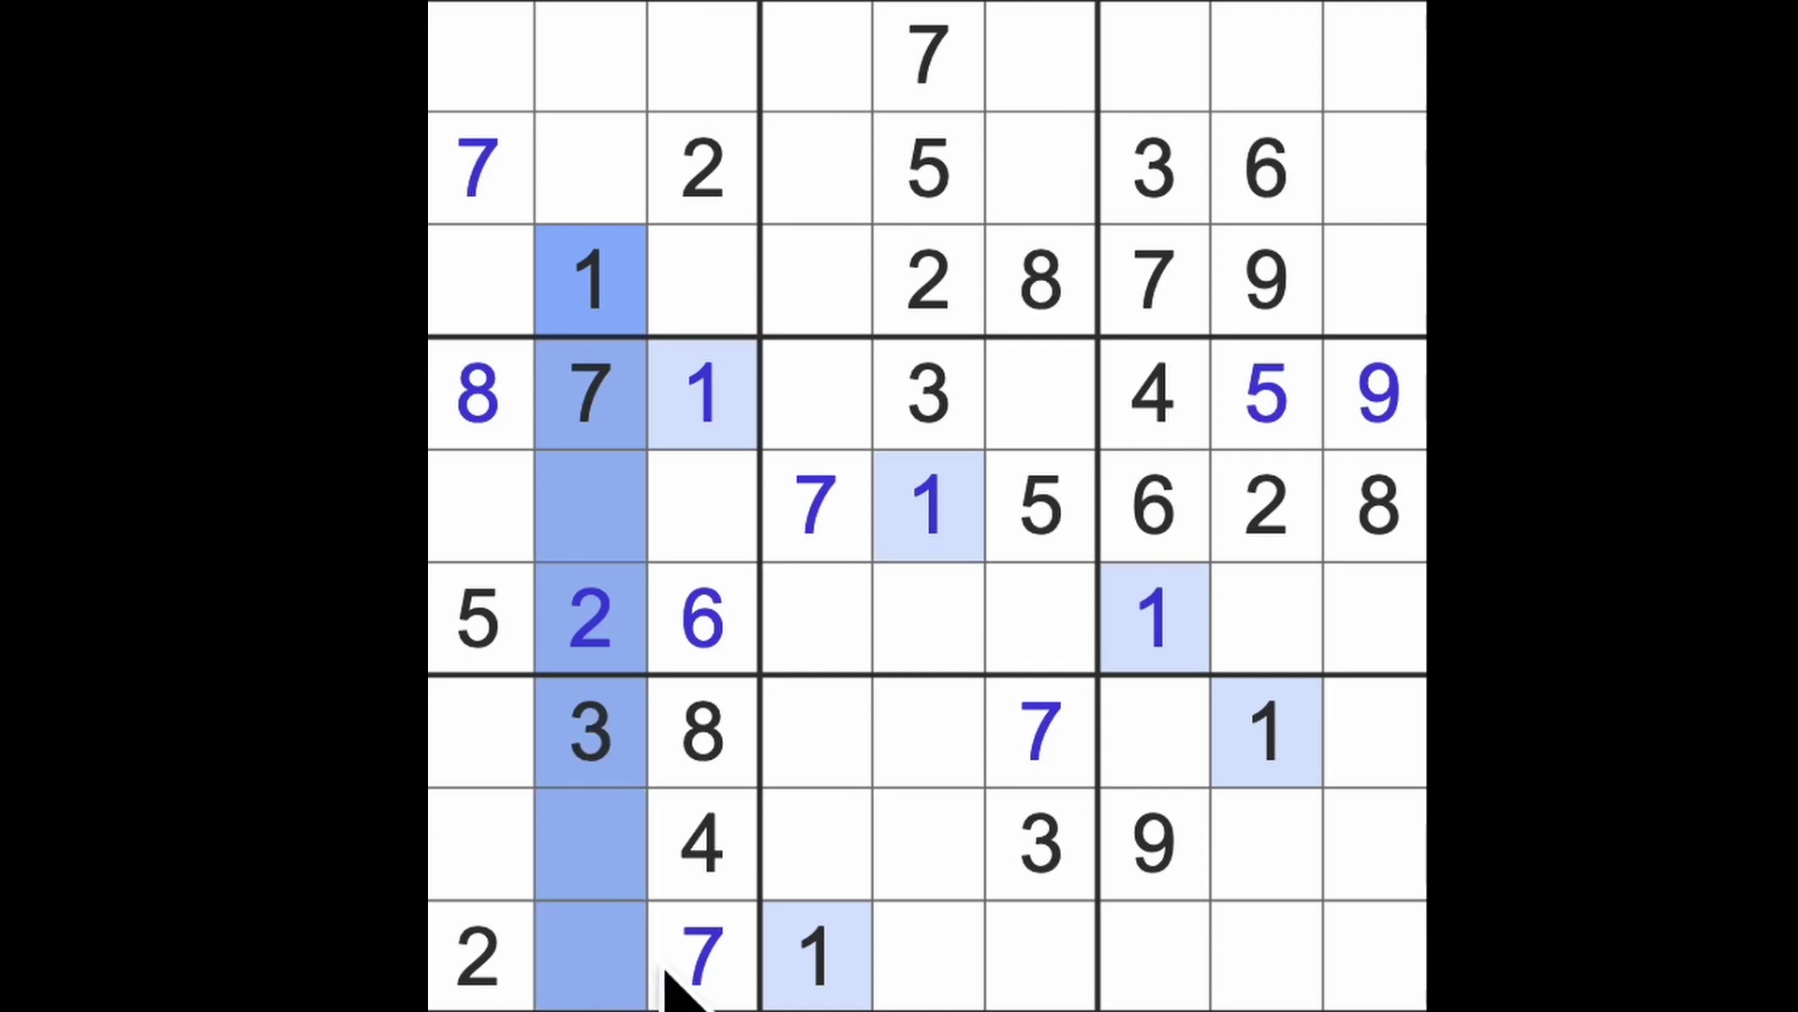
left_click(1257, 773)
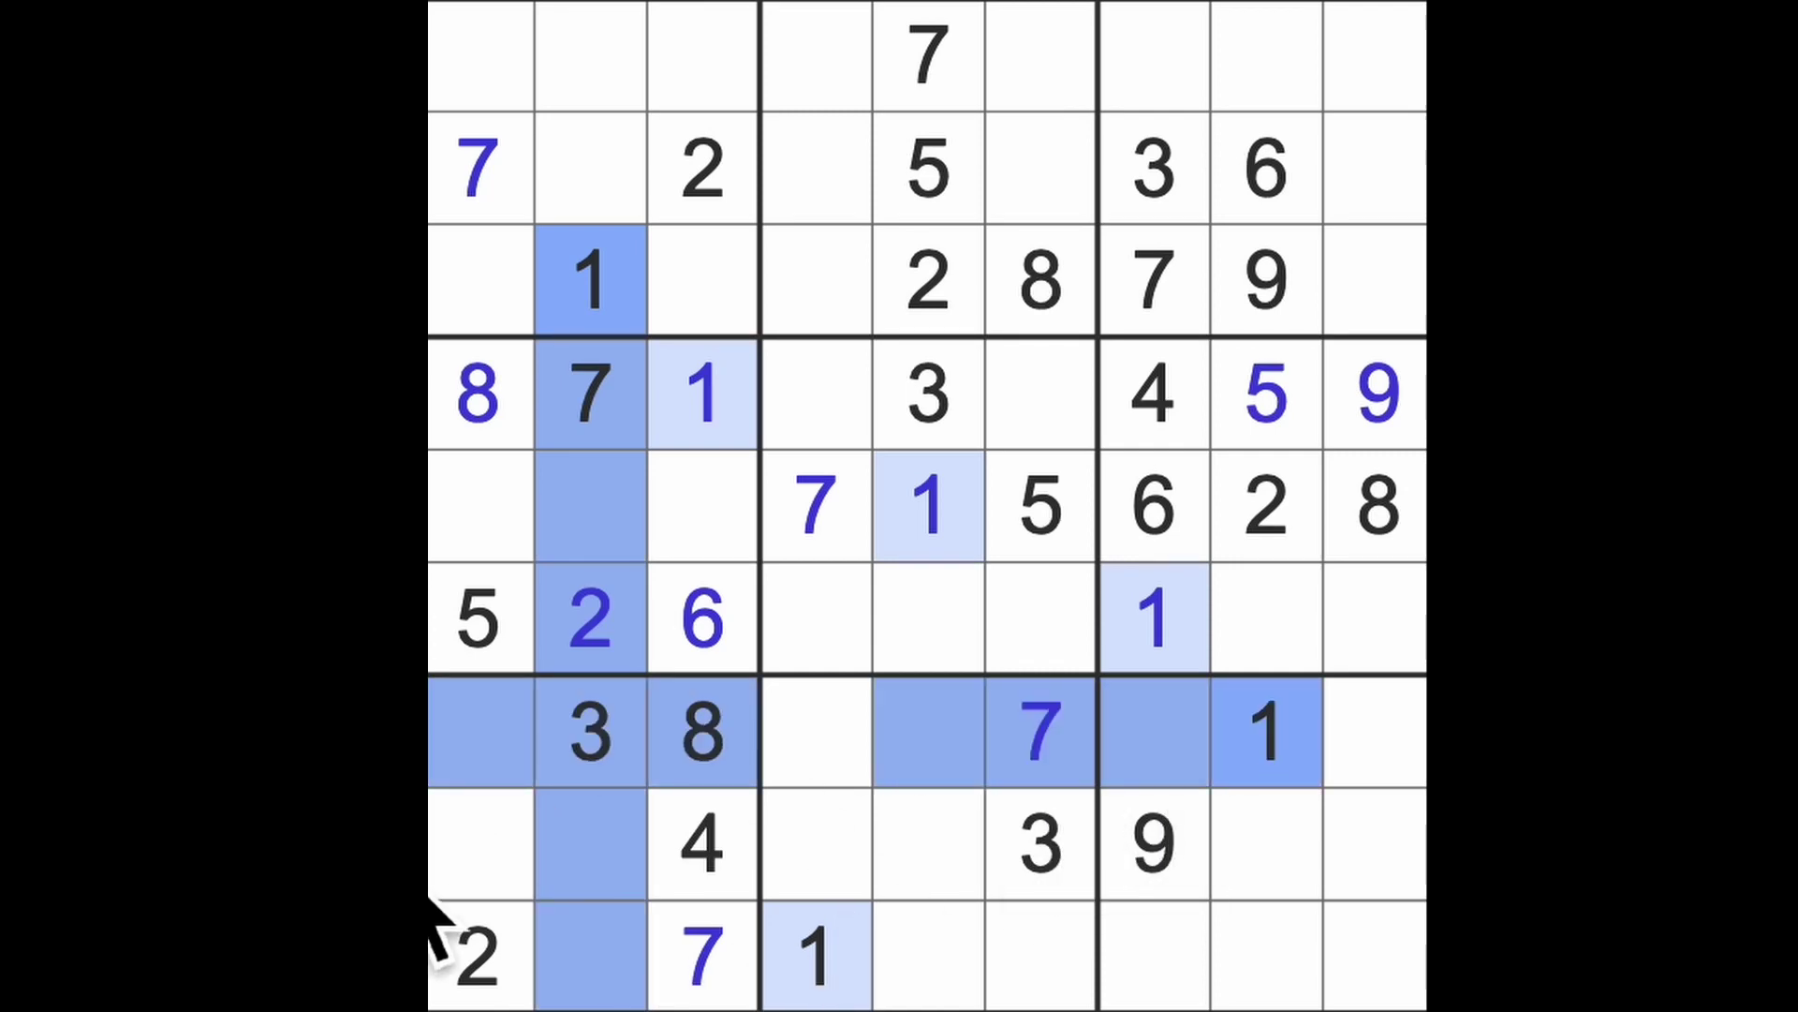
left_click(486, 867)
type("1")
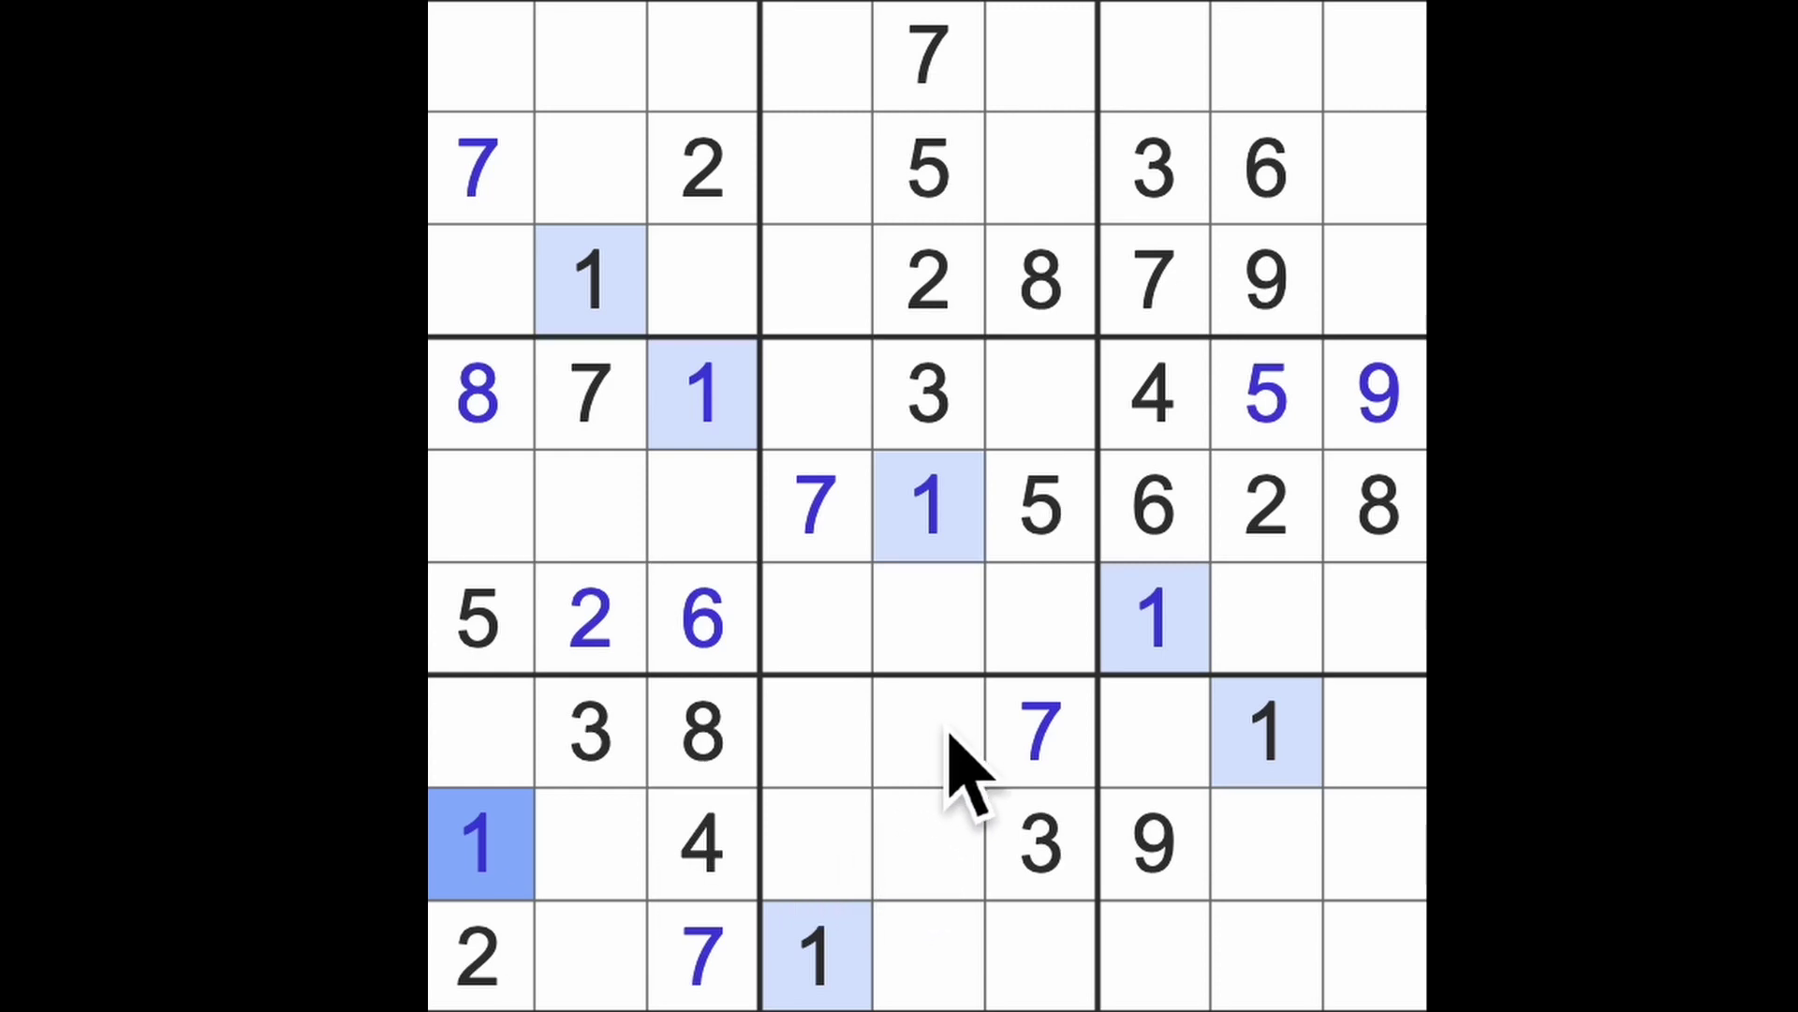
Step: Complete row 4 with a 2 at column 6 and a 6 at column 4
left_click(1272, 513)
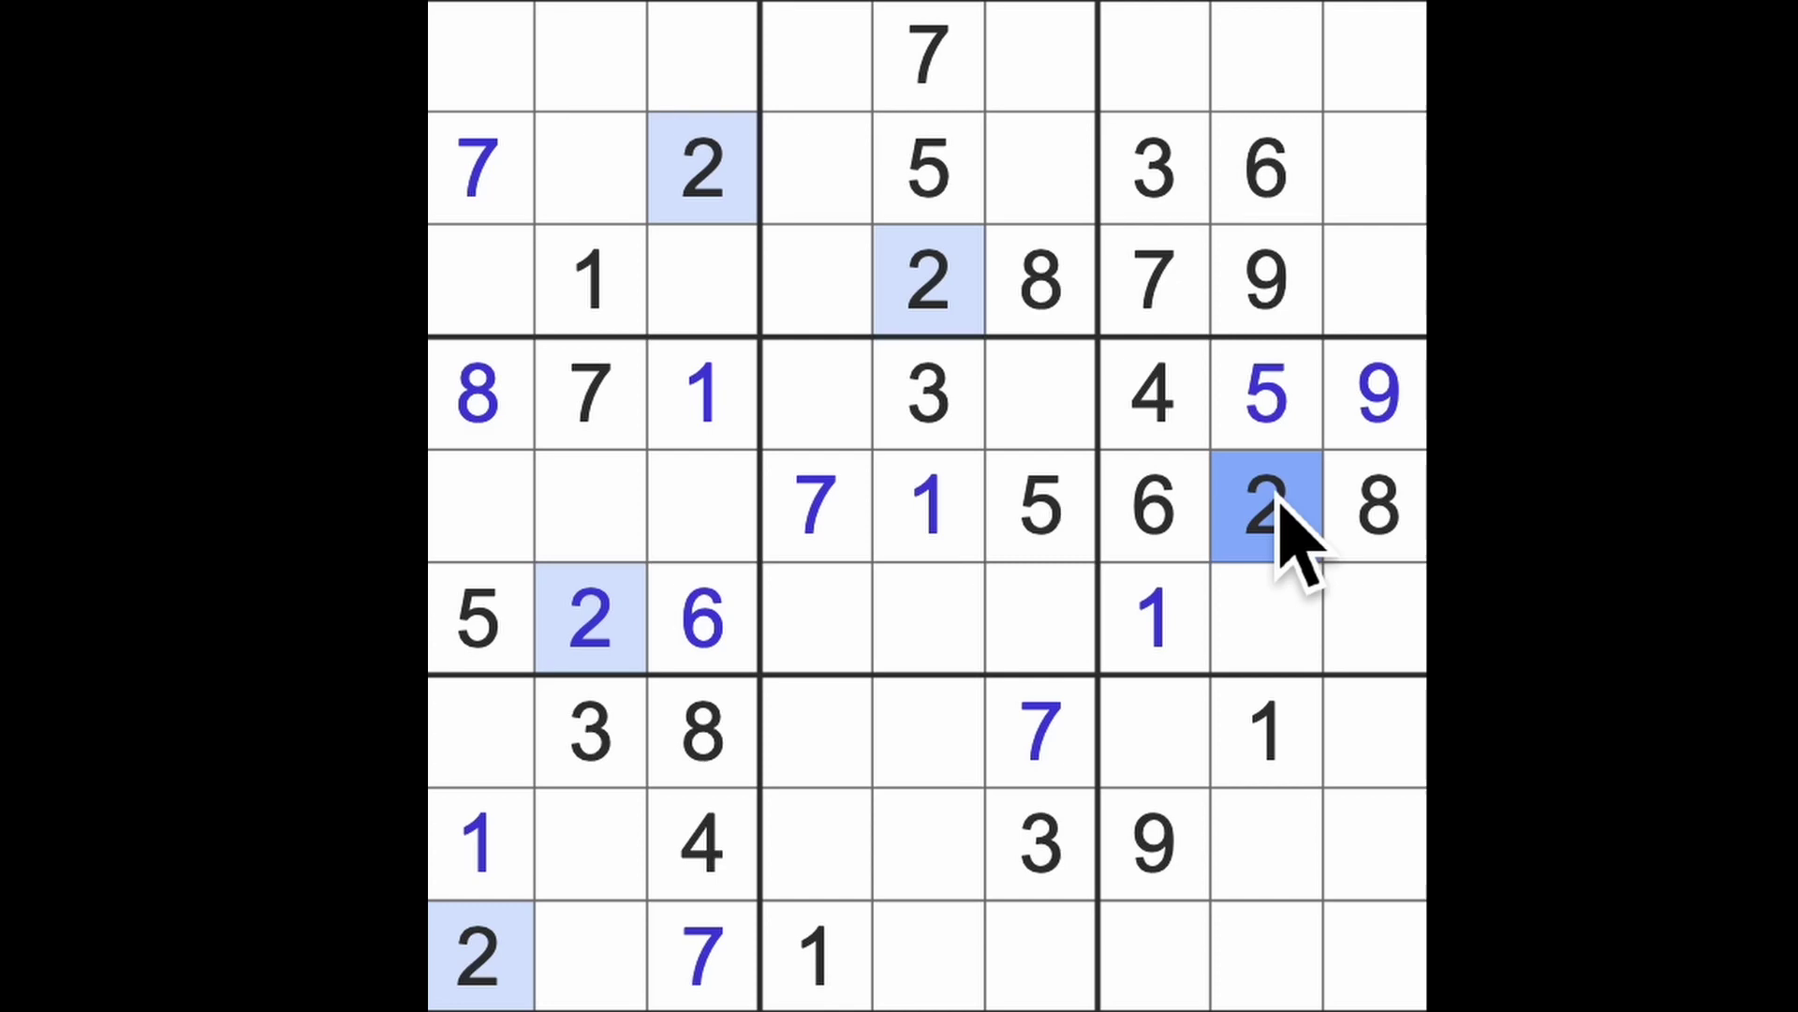
left_click_drag(965, 330, 964, 983)
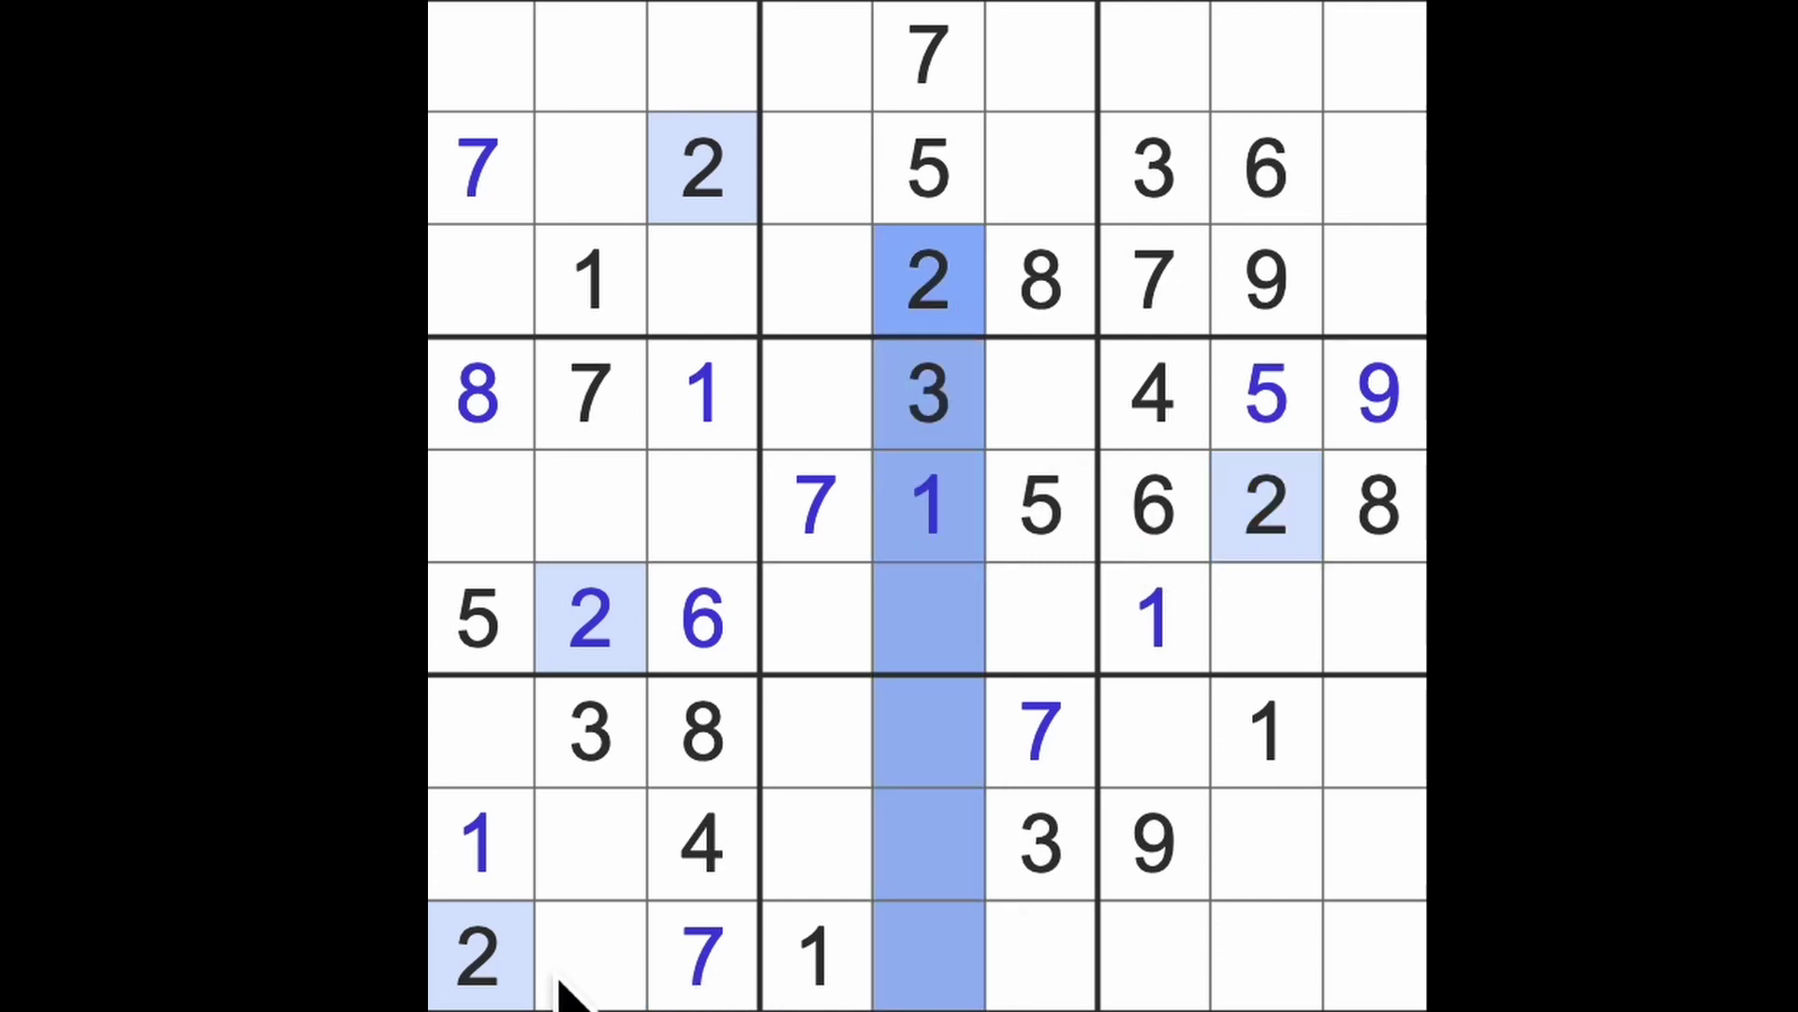
left_click_drag(532, 983, 1077, 996)
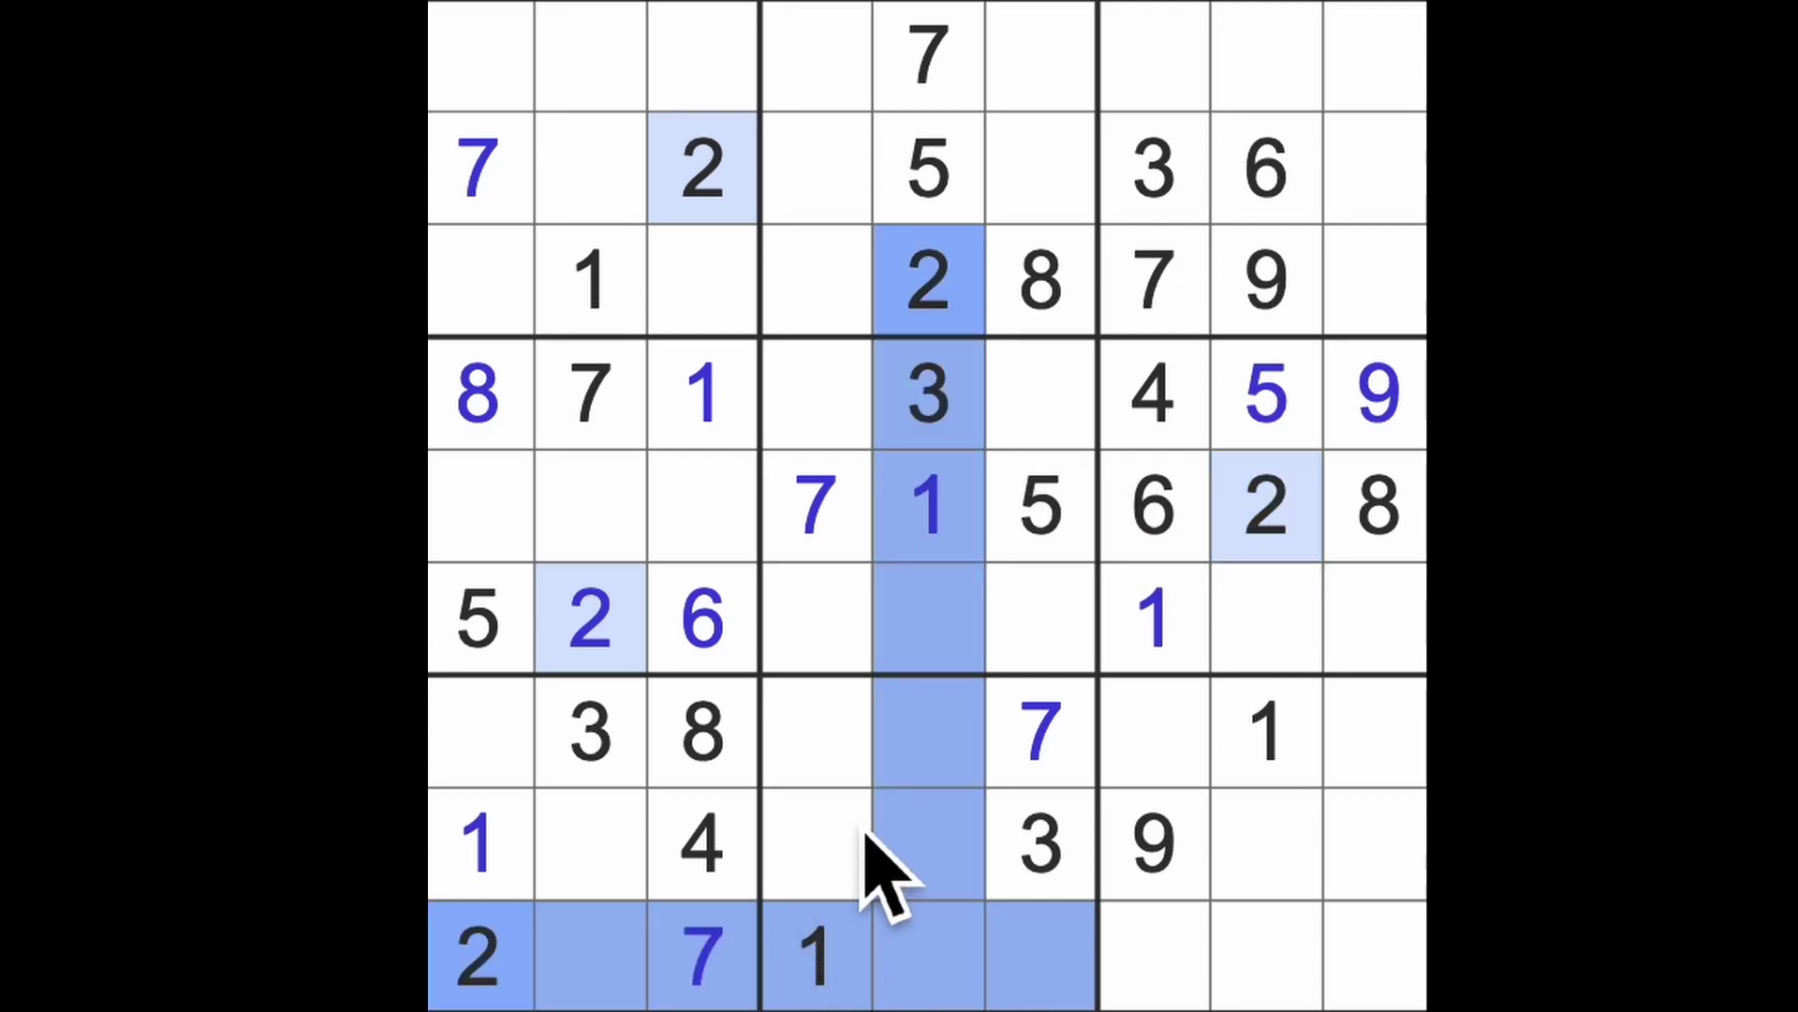
mouse_move(864, 832)
left_mouse_down()
mouse_move(848, 435)
mouse_move(623, 642)
mouse_move(1051, 654)
left_mouse_up()
left_click(1073, 428)
type("2")
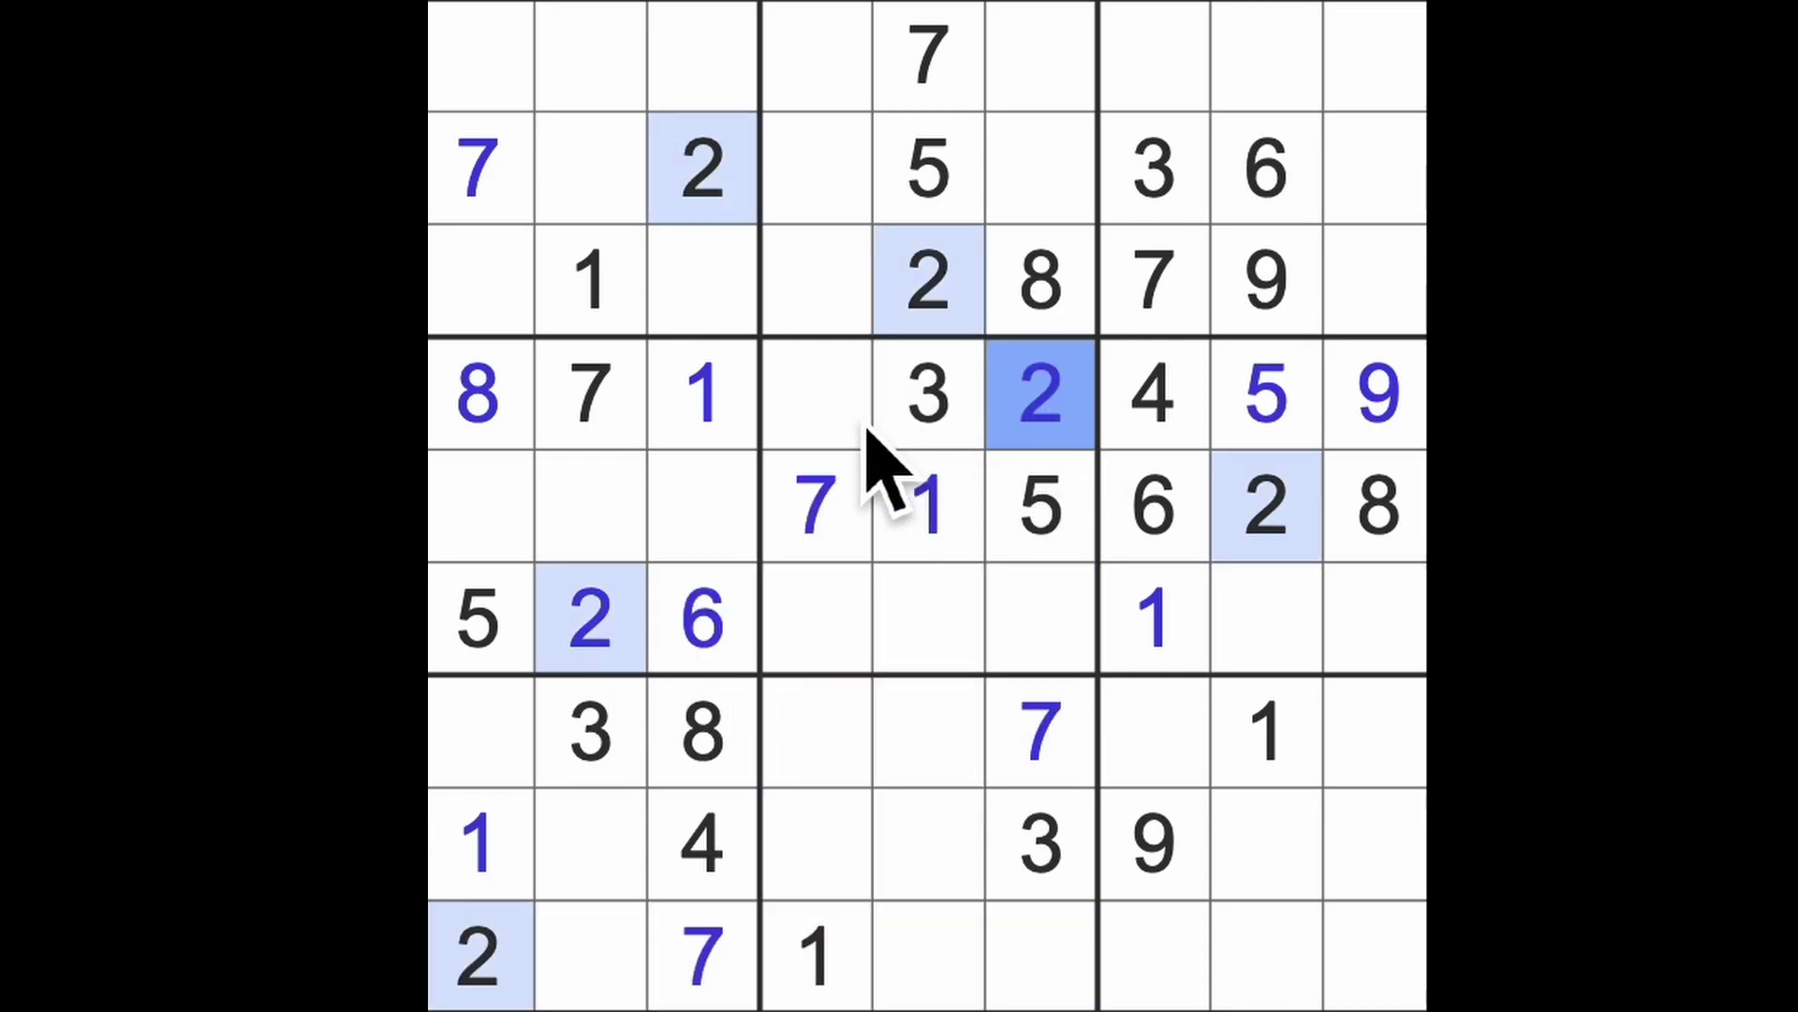
left_click(858, 422)
type("6")
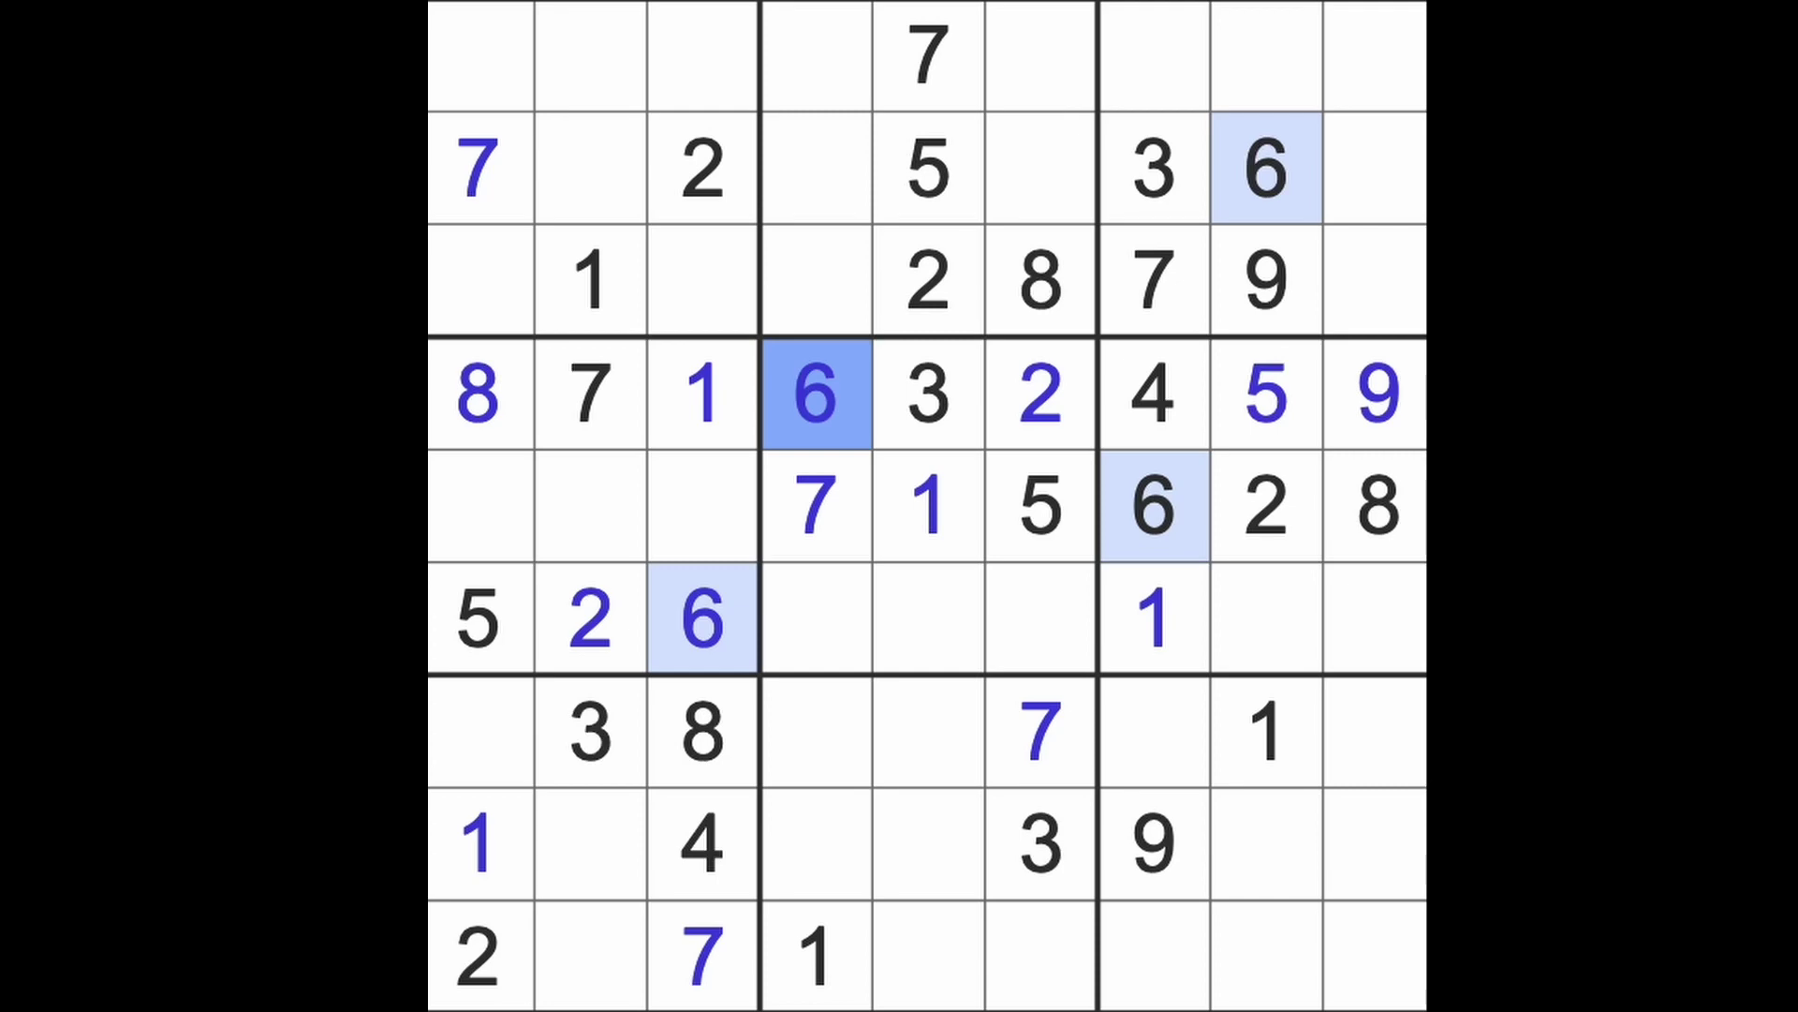
Step: Place a 6 at row 1, column 6 and a 1 at row 2, column 6
mouse_move(843, 408)
left_mouse_down()
mouse_move(984, 113)
mouse_move(1284, 201)
mouse_move(1057, 74)
left_mouse_up()
left_click(1057, 73)
type("6")
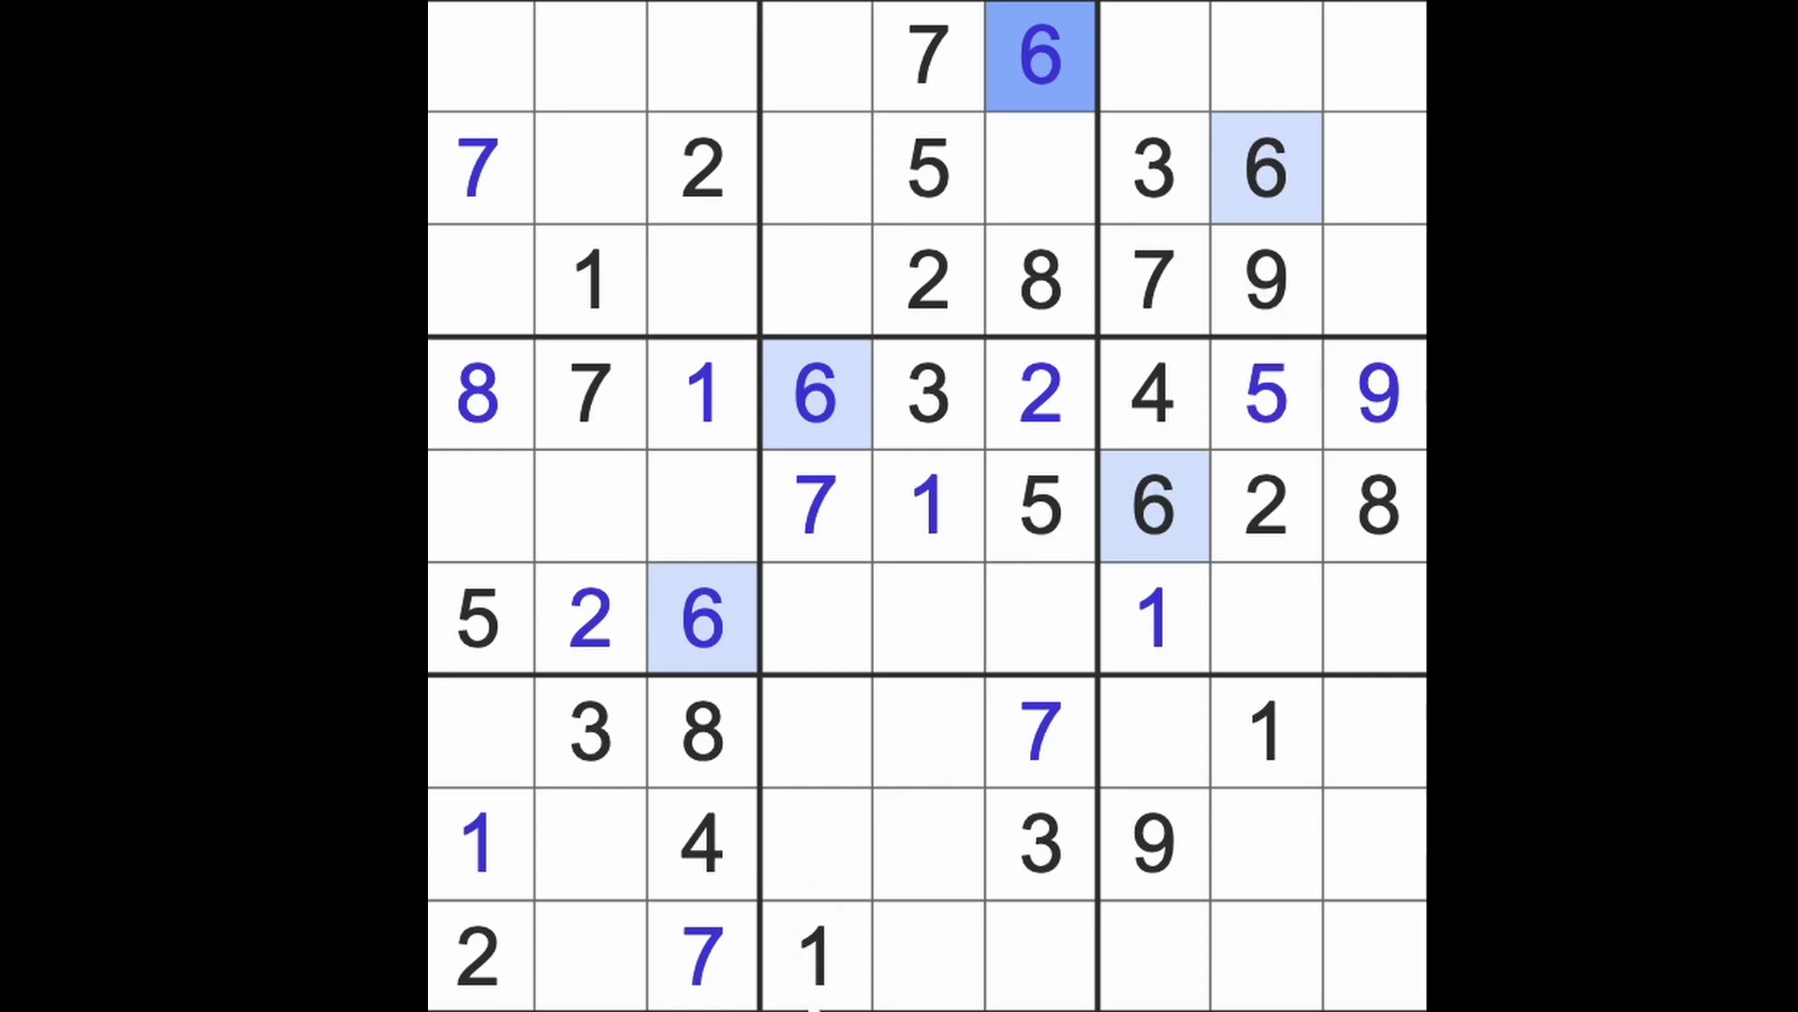
left_click_drag(815, 969, 855, 80)
left_click(1040, 175)
type("1")
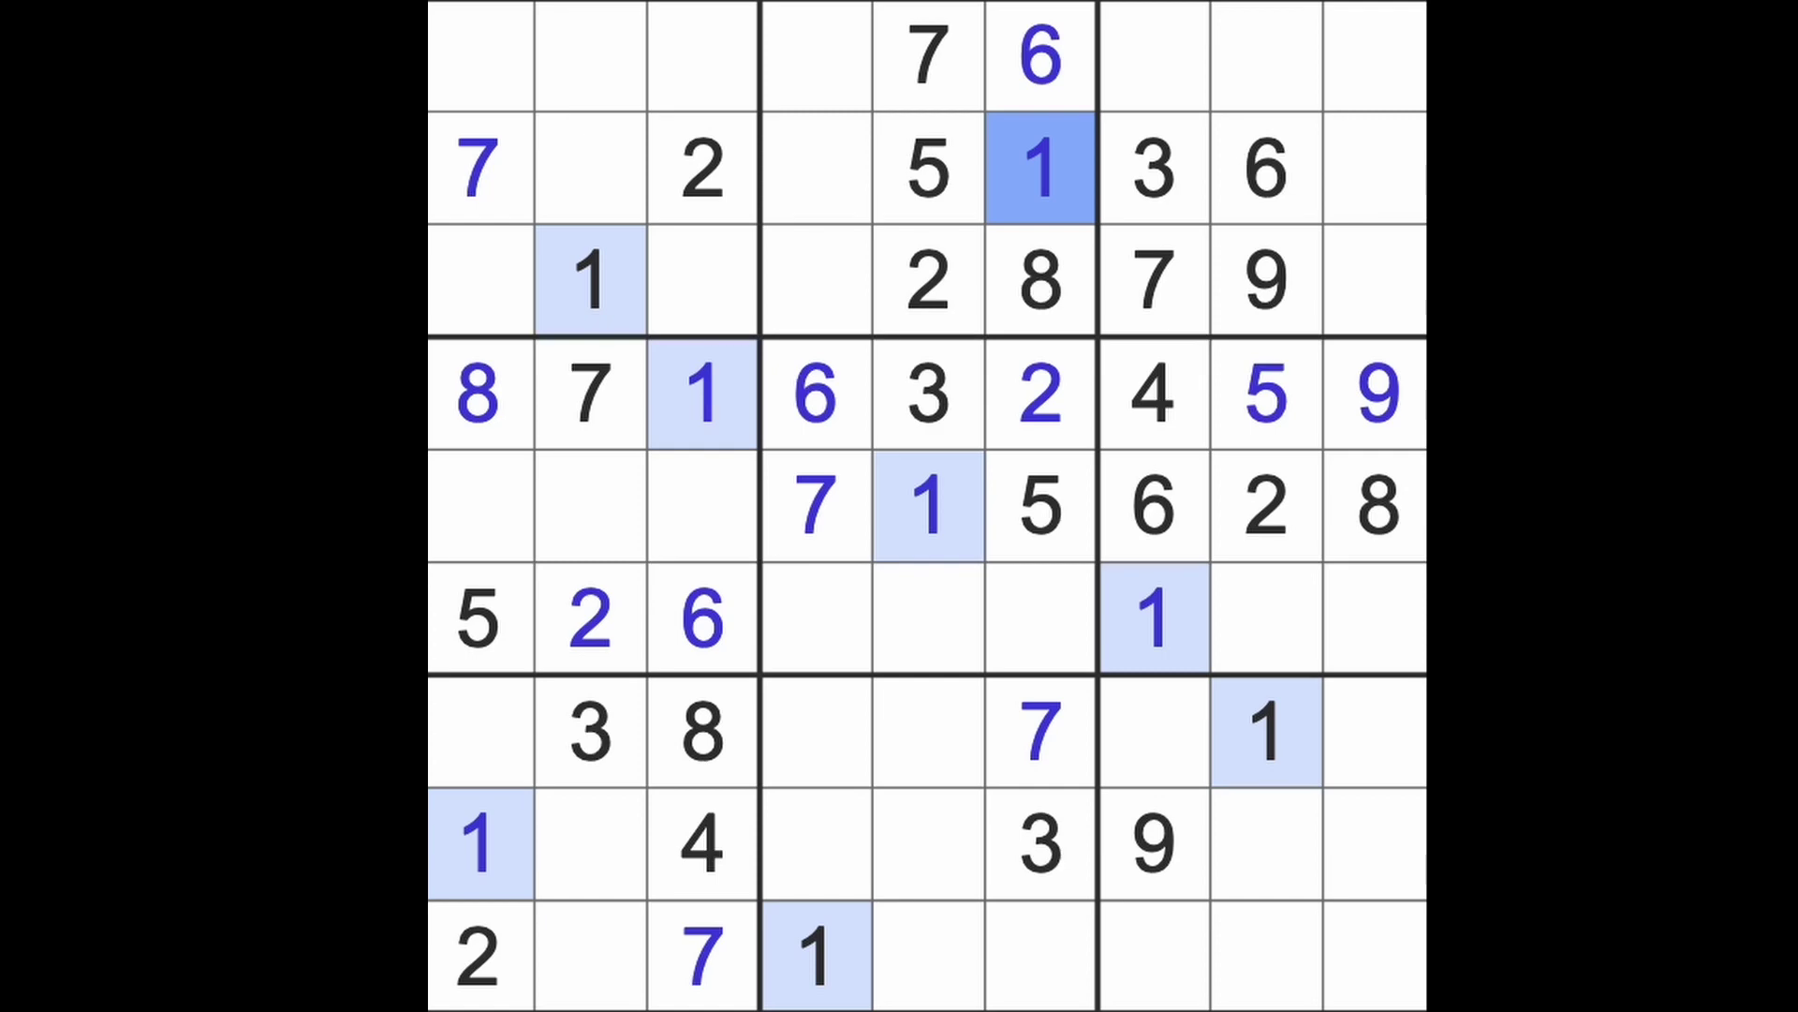
Step: Check rows 2–3 and columns 7–8, then place a 1 at row 1, column 9
left_click_drag(1083, 220, 1378, 324)
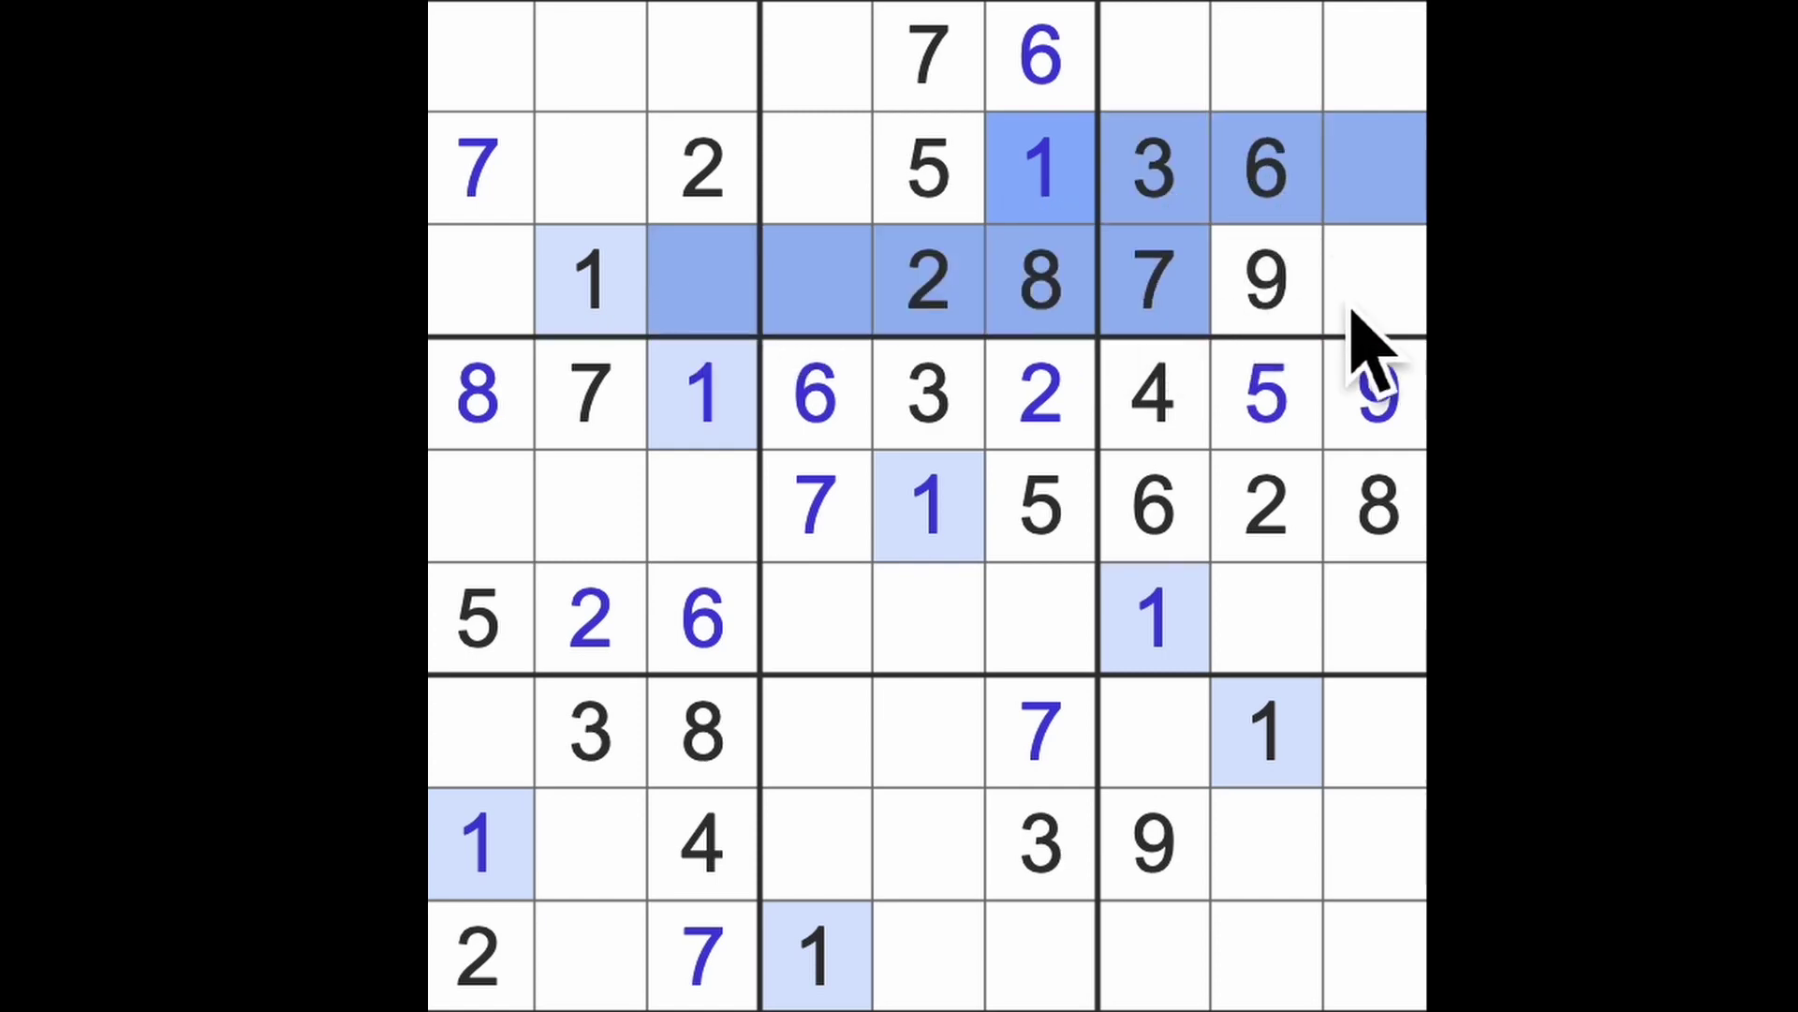
left_click_drag(1152, 618, 1153, 57)
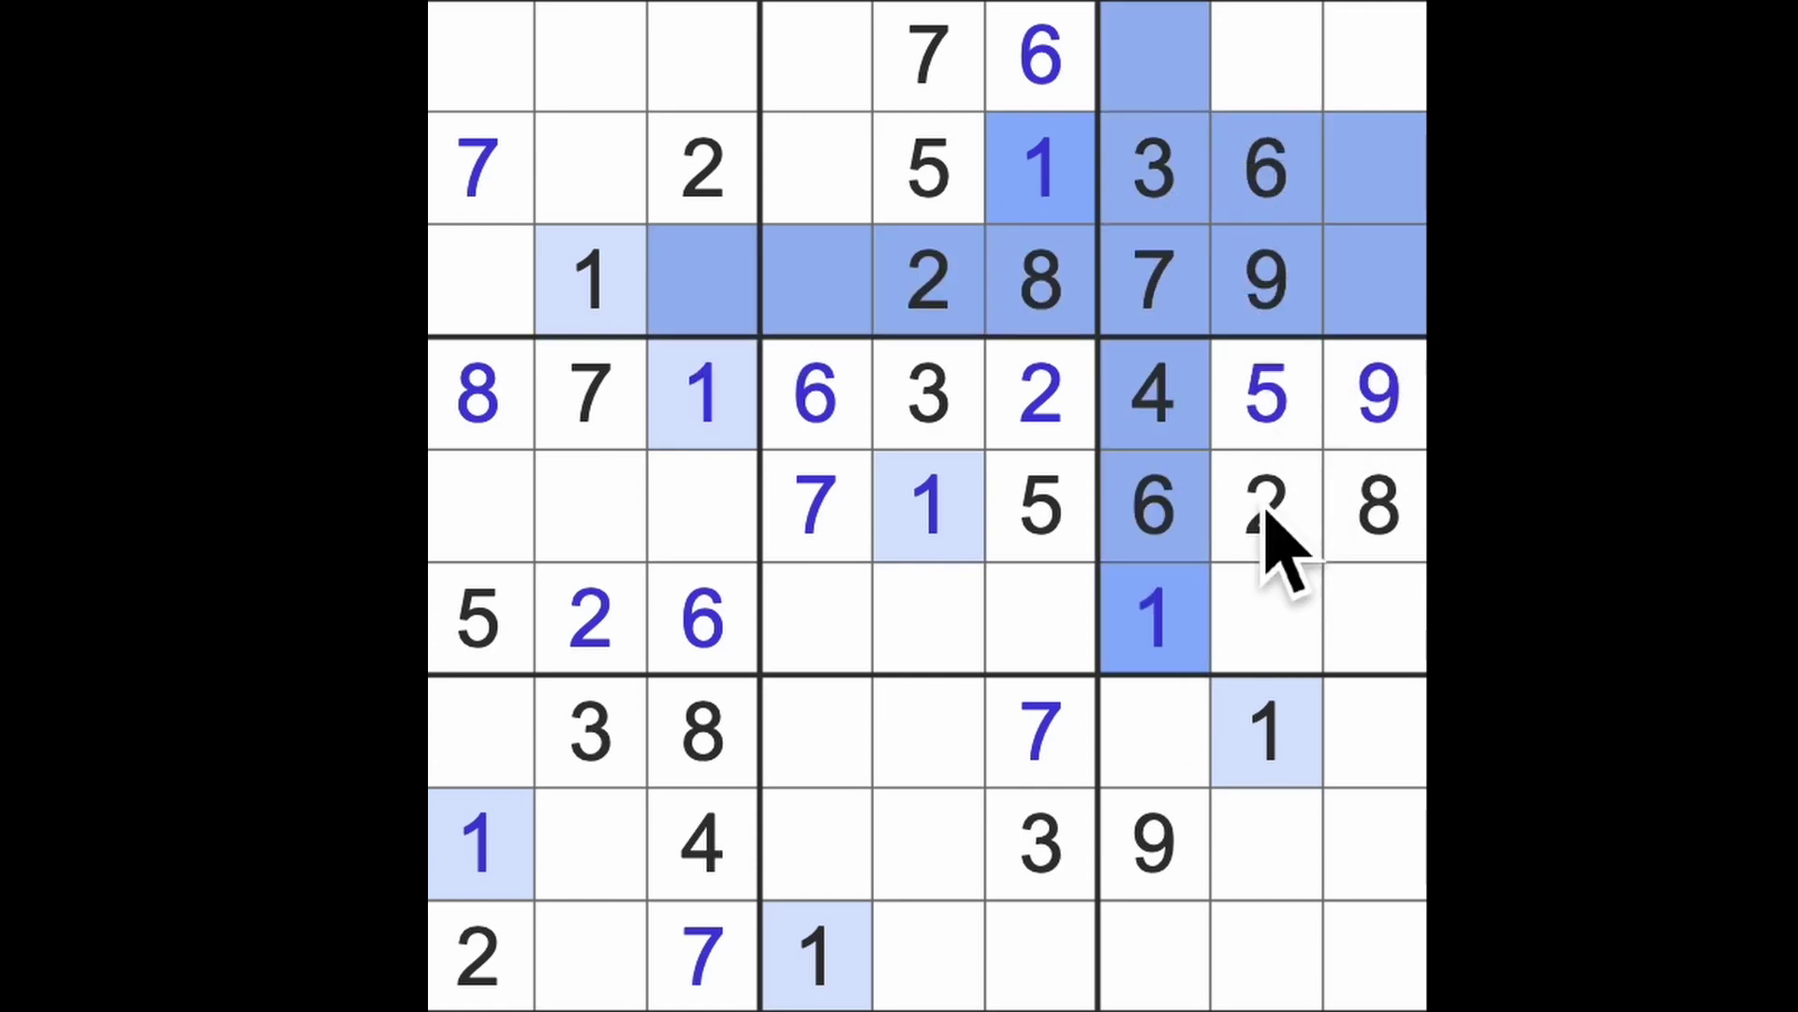
left_click_drag(1282, 591, 1276, 71)
left_click(1377, 56)
type("1")
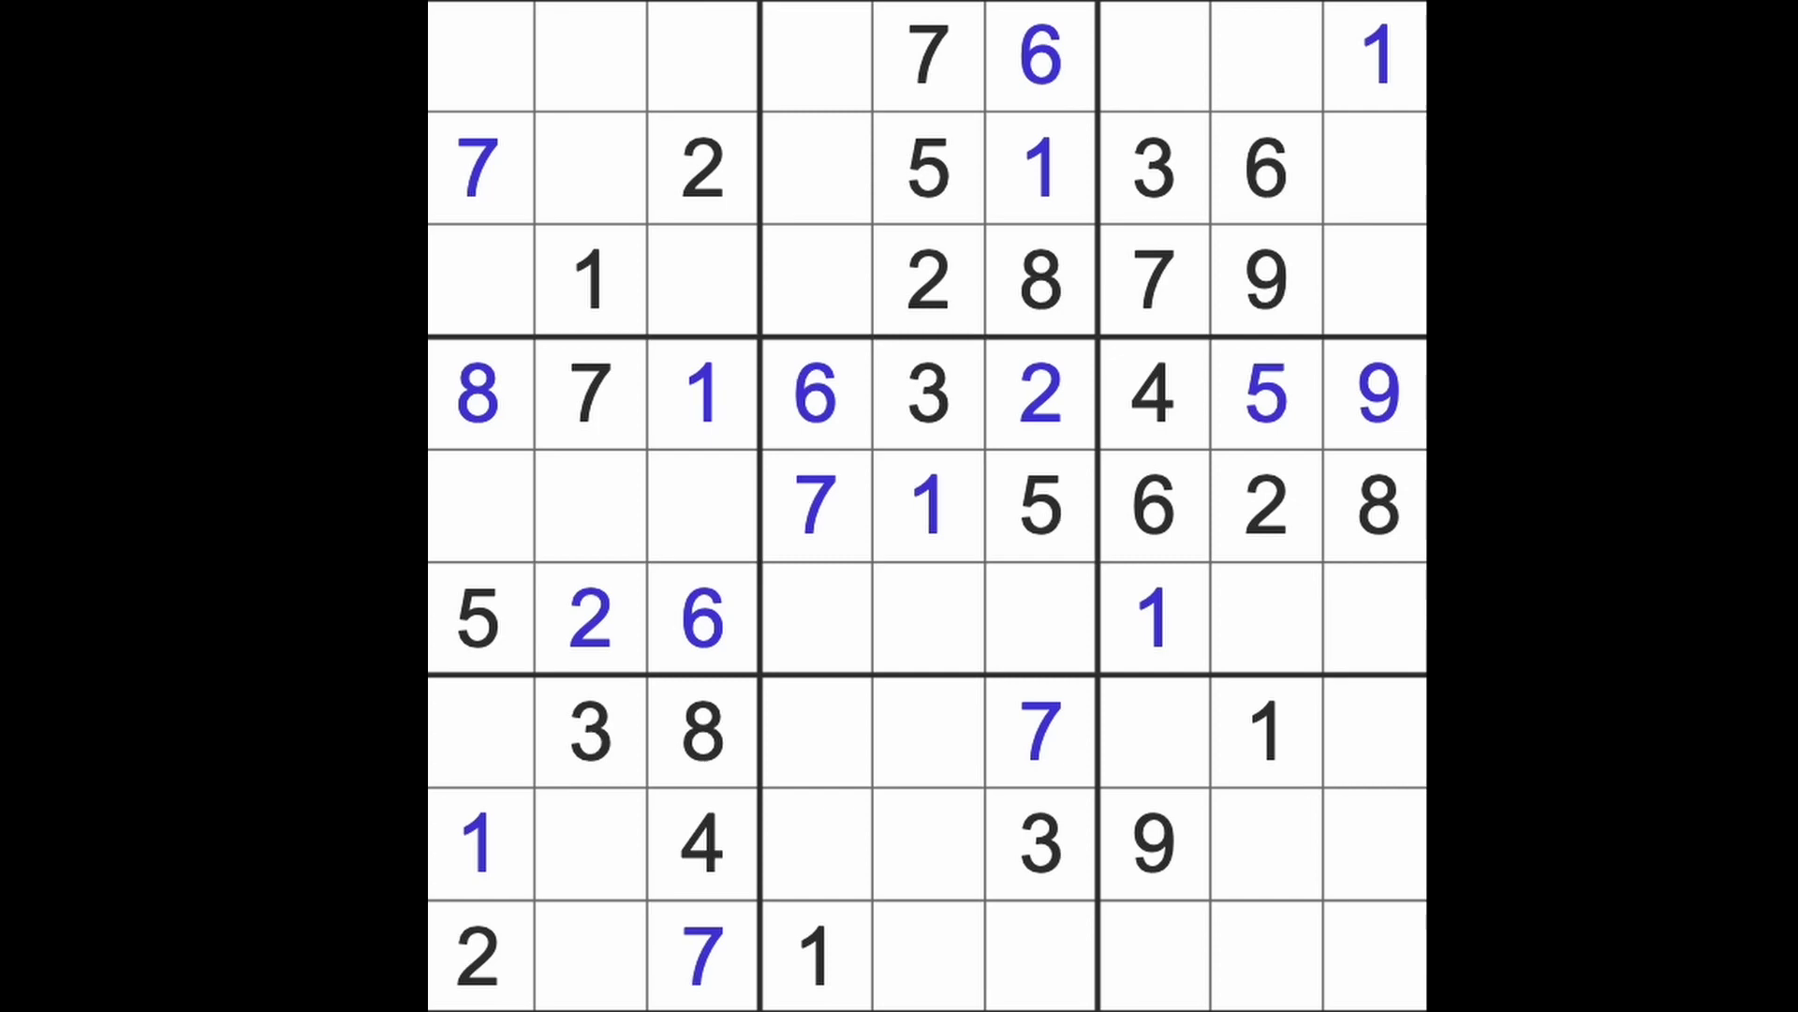
left_click(1312, 514)
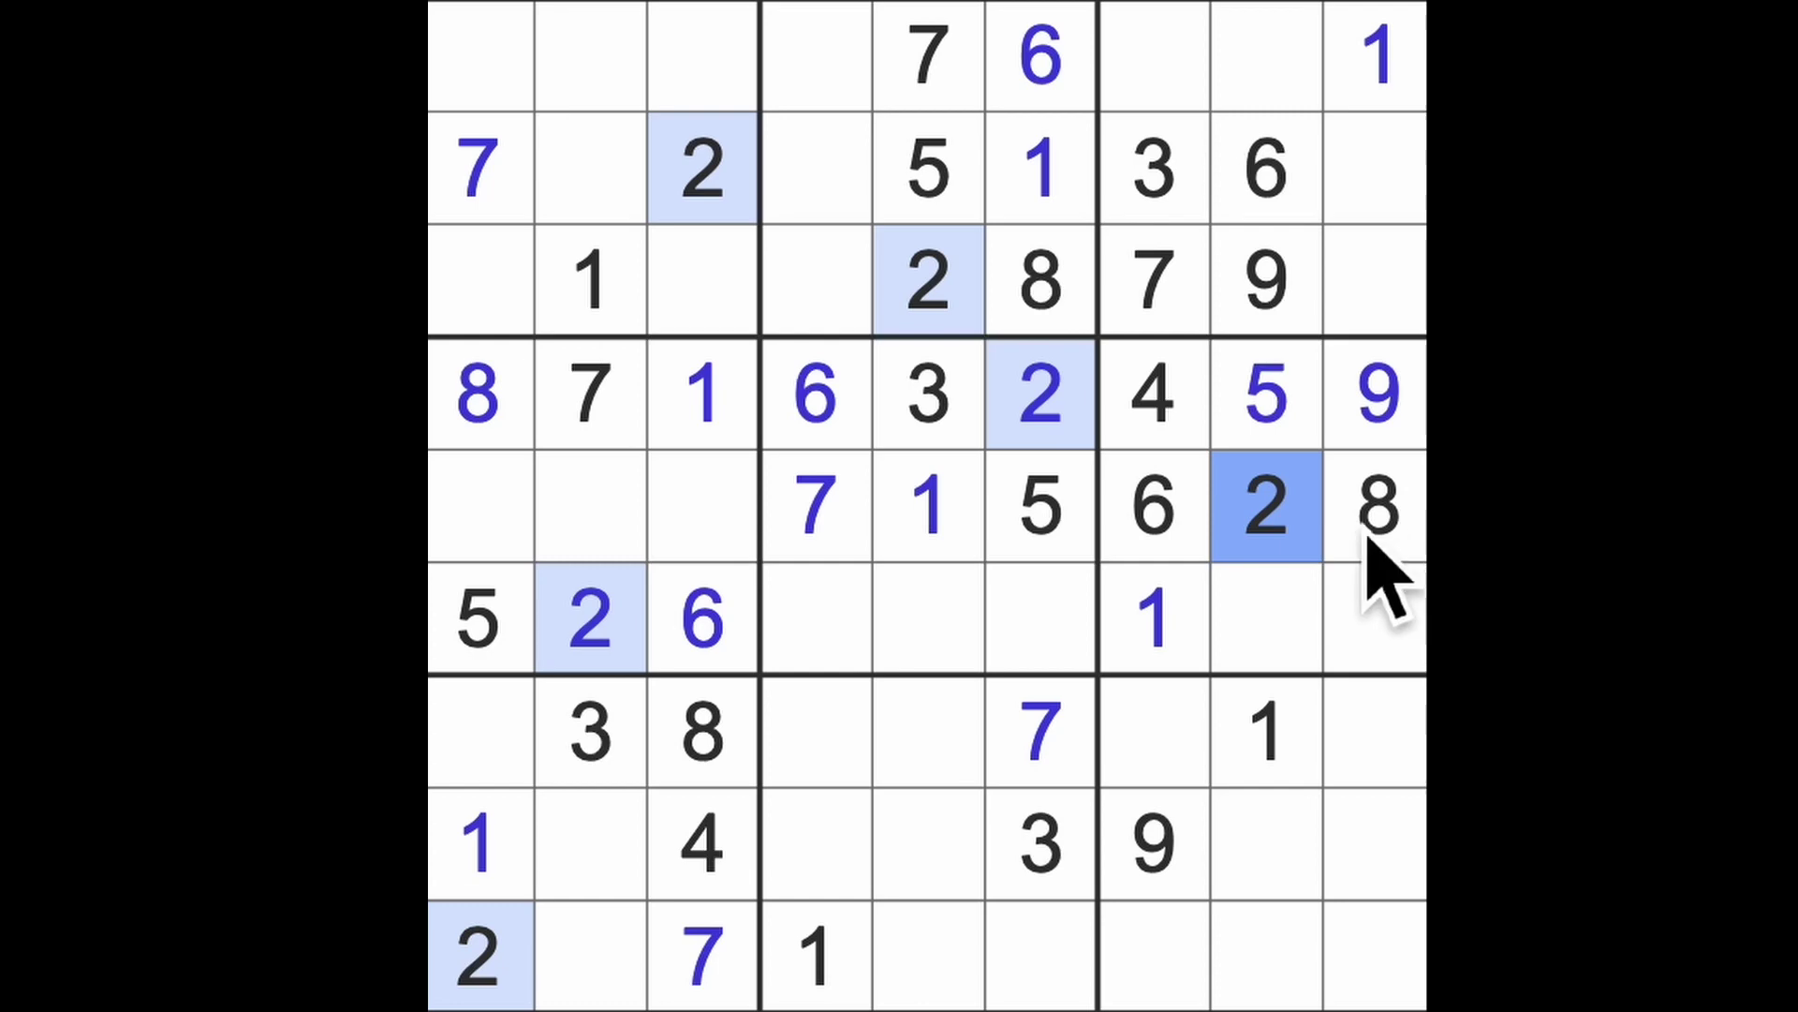
left_click(609, 774)
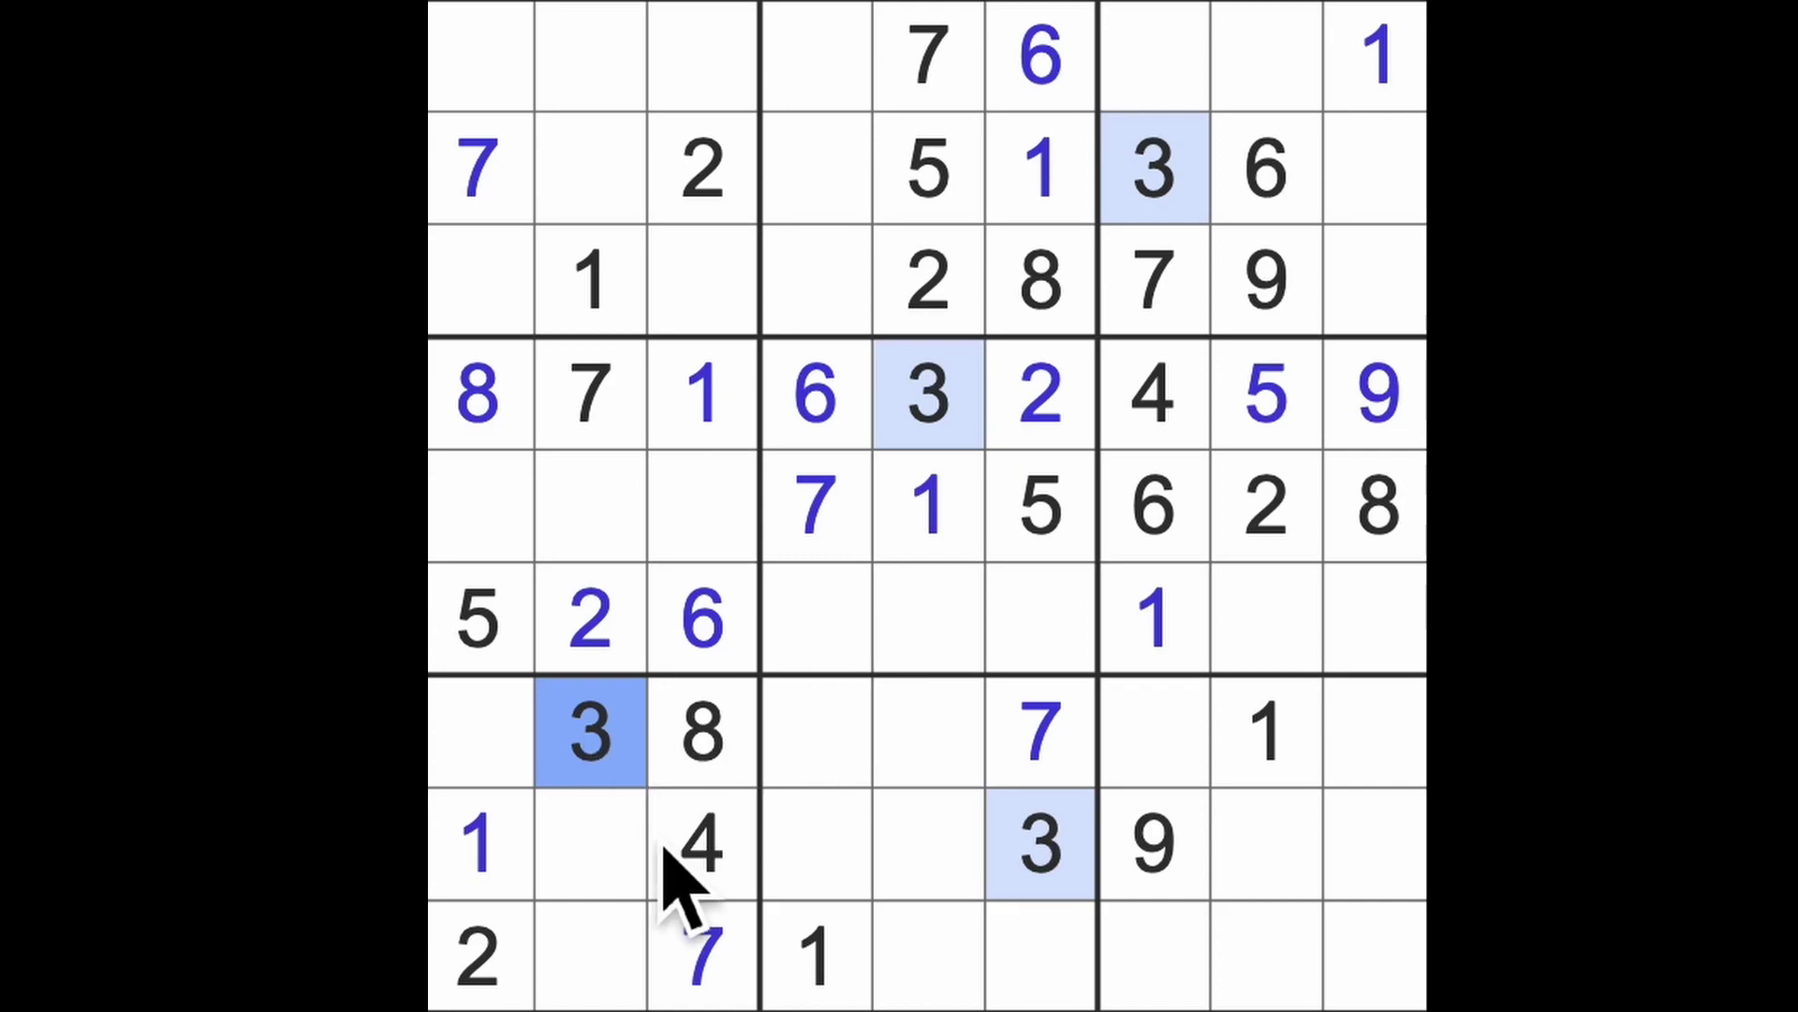
left_click(718, 854)
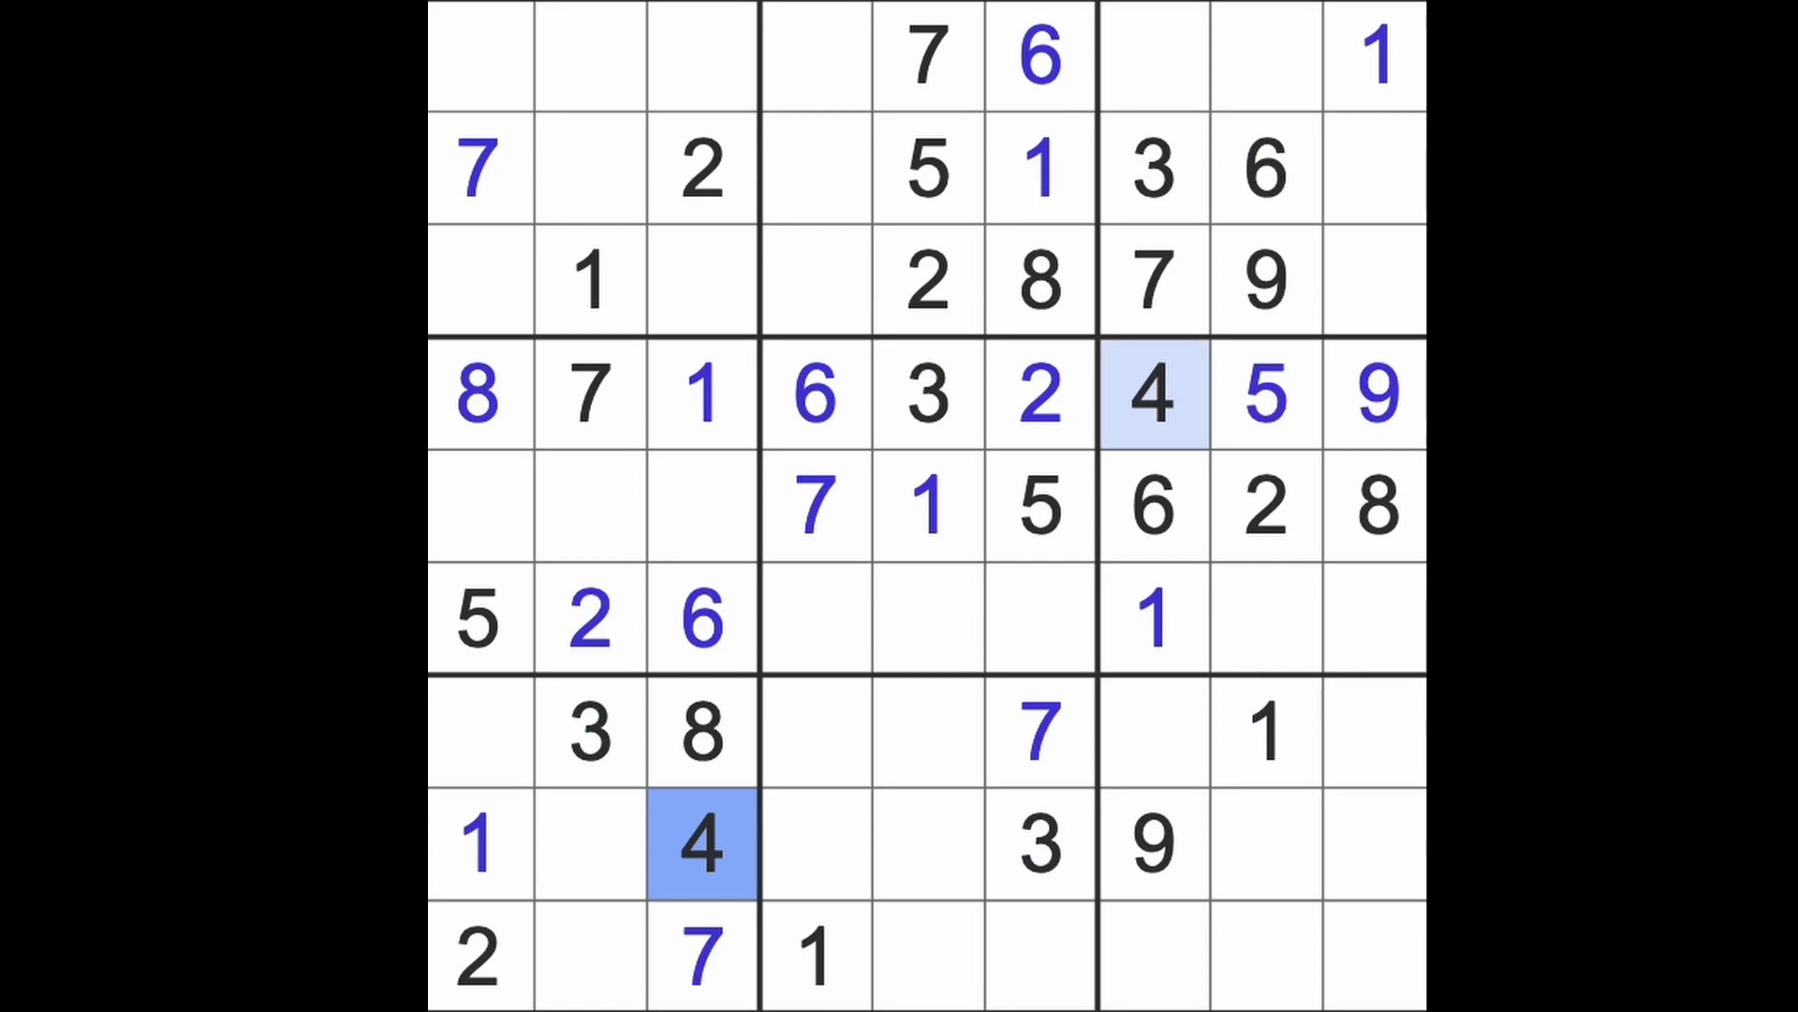
left_click(1090, 509)
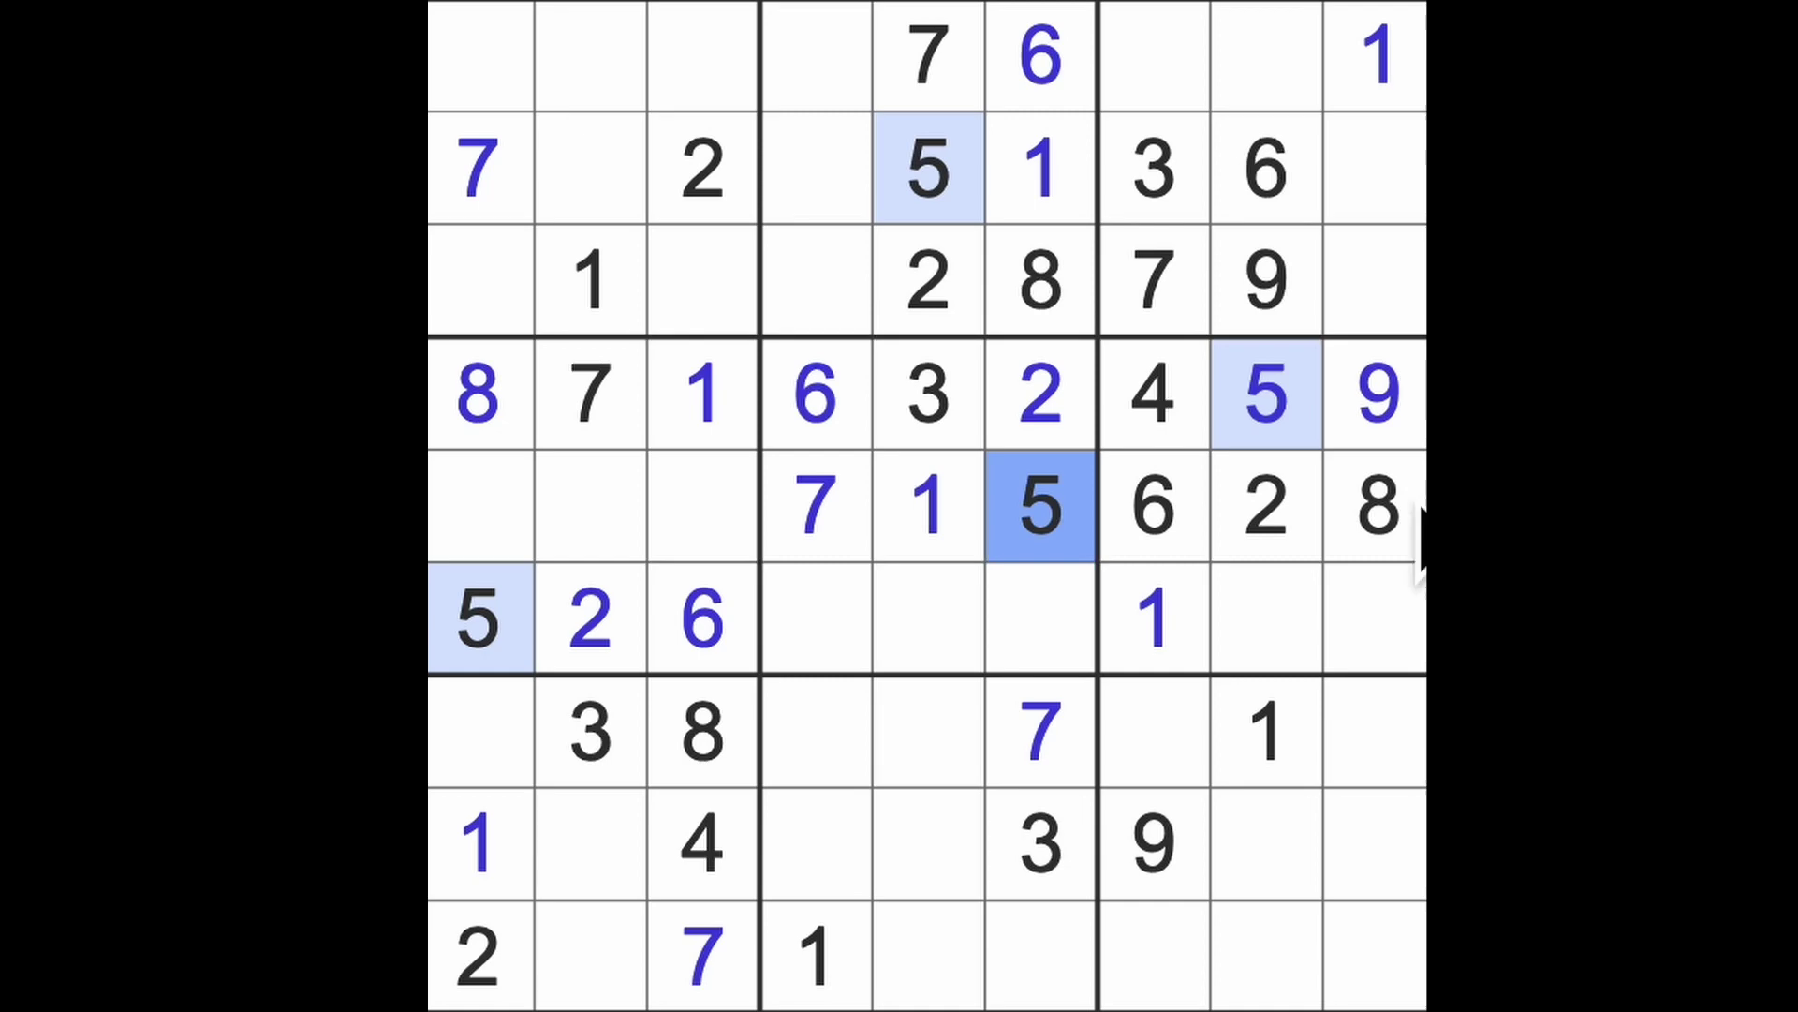
Step: Fill row 1 with 2 and 8 in columns 7–8, and 5 at row 3, column 9
left_click(718, 190)
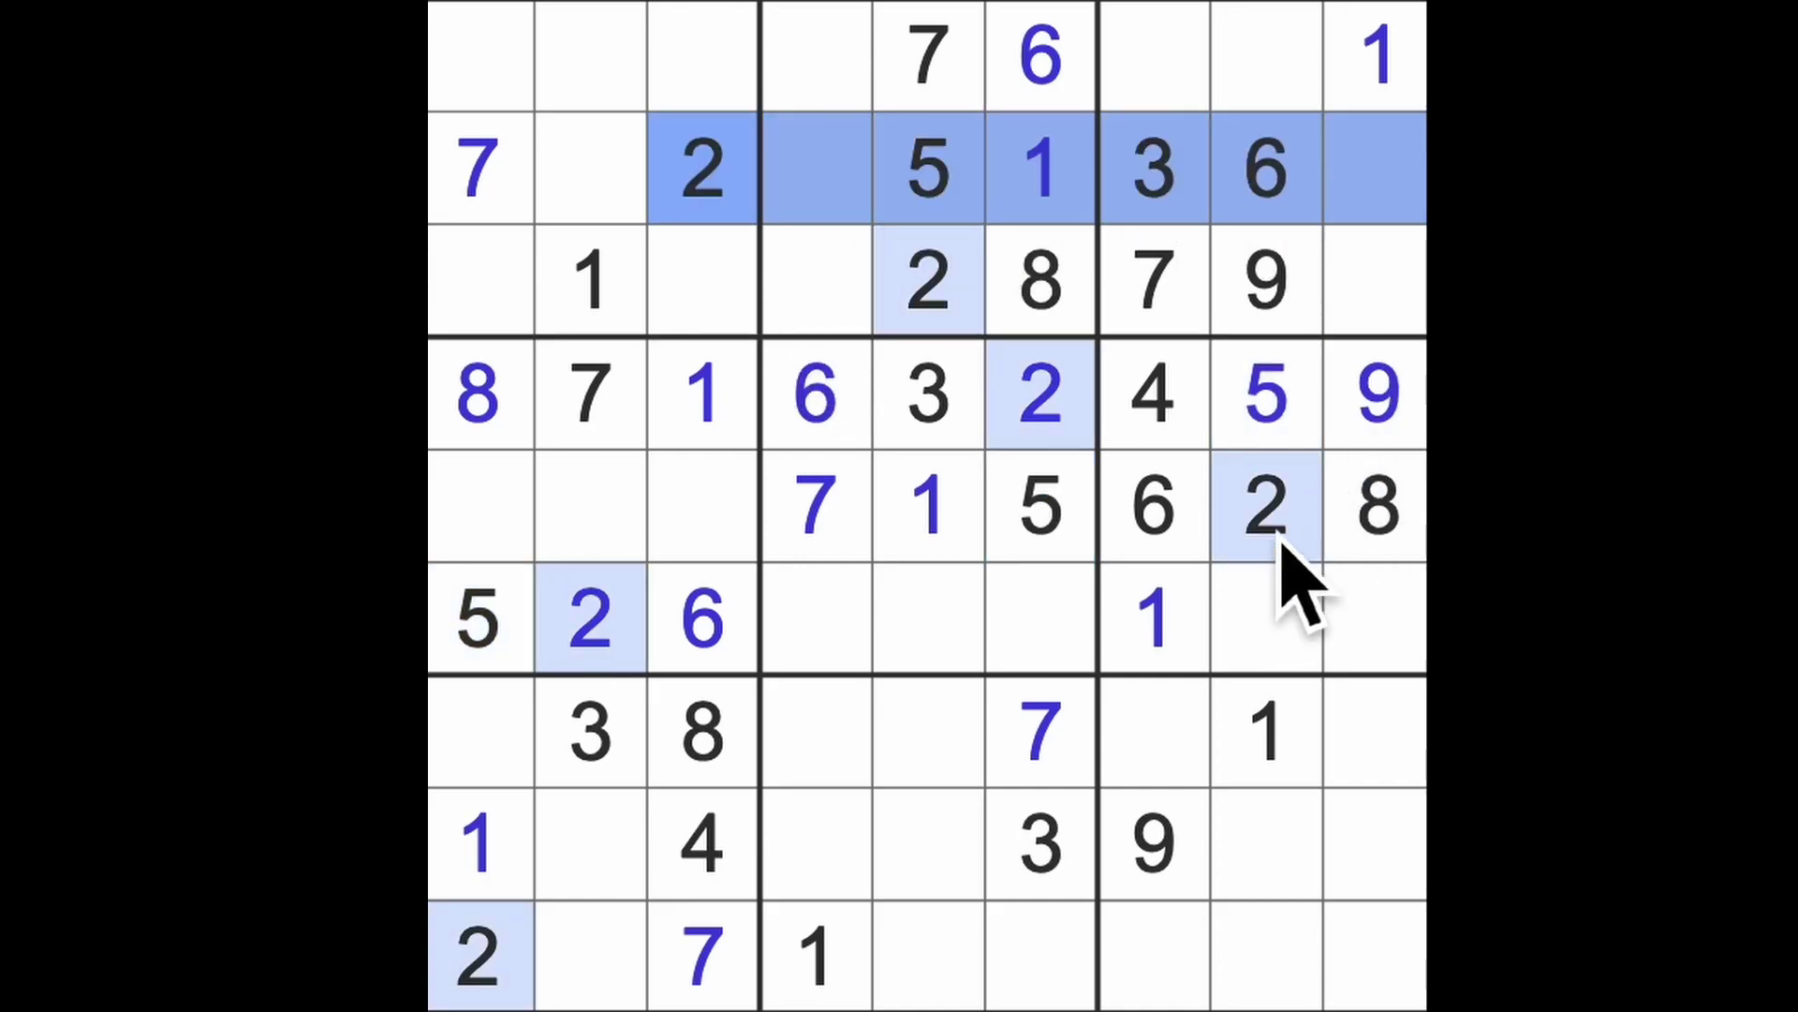
left_click_drag(1285, 541, 1284, 21)
left_click(1382, 282, "ctrl")
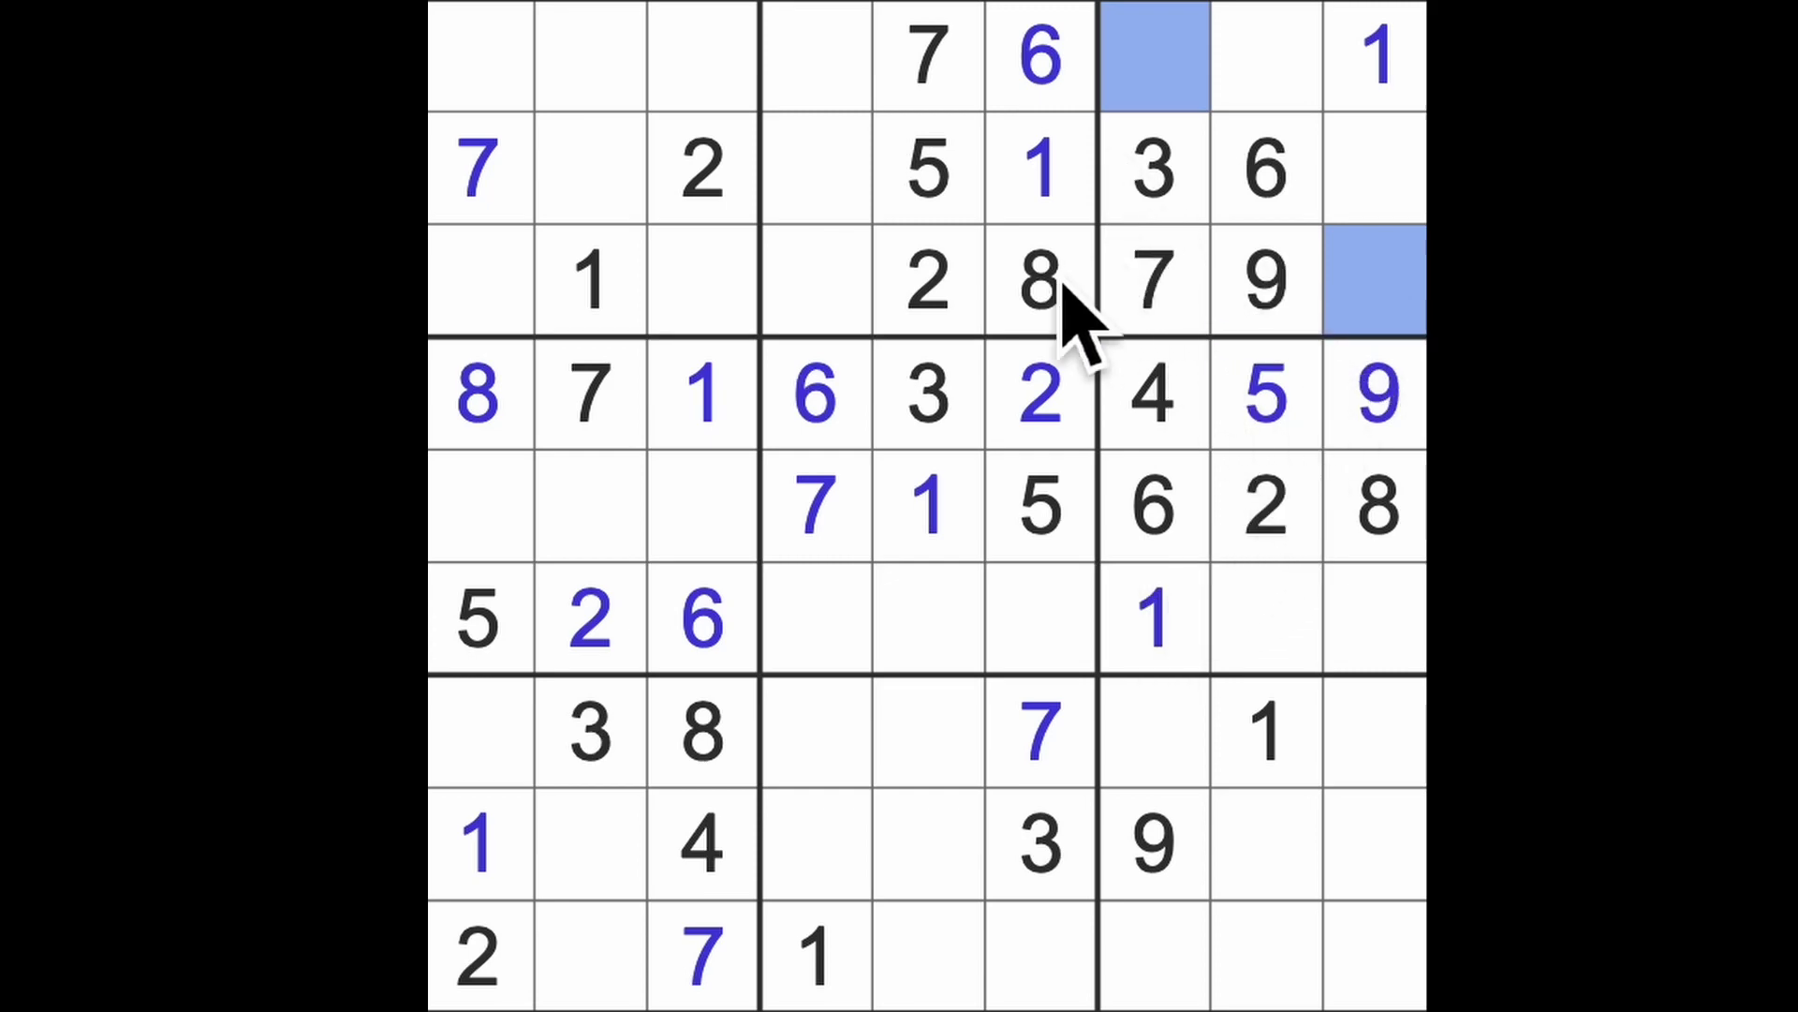
left_click_drag(928, 281, 1377, 281)
left_click(1166, 84)
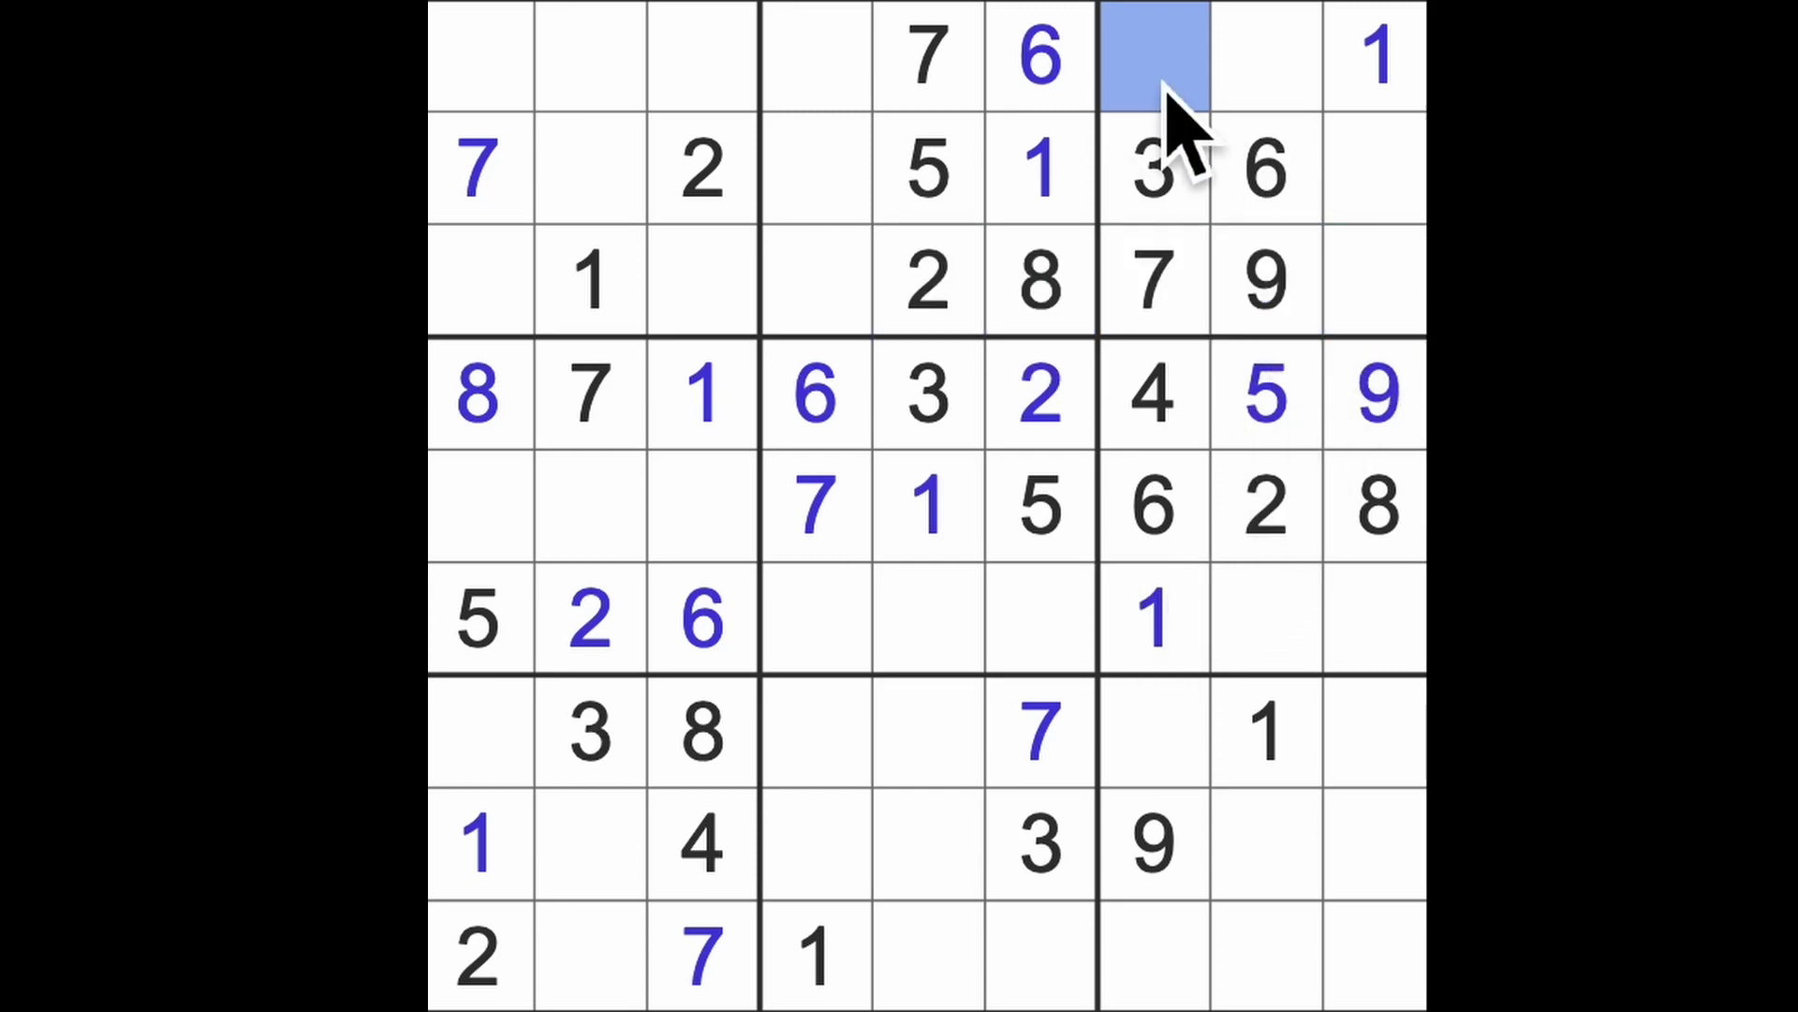
type("2")
left_click(1385, 302)
type("5")
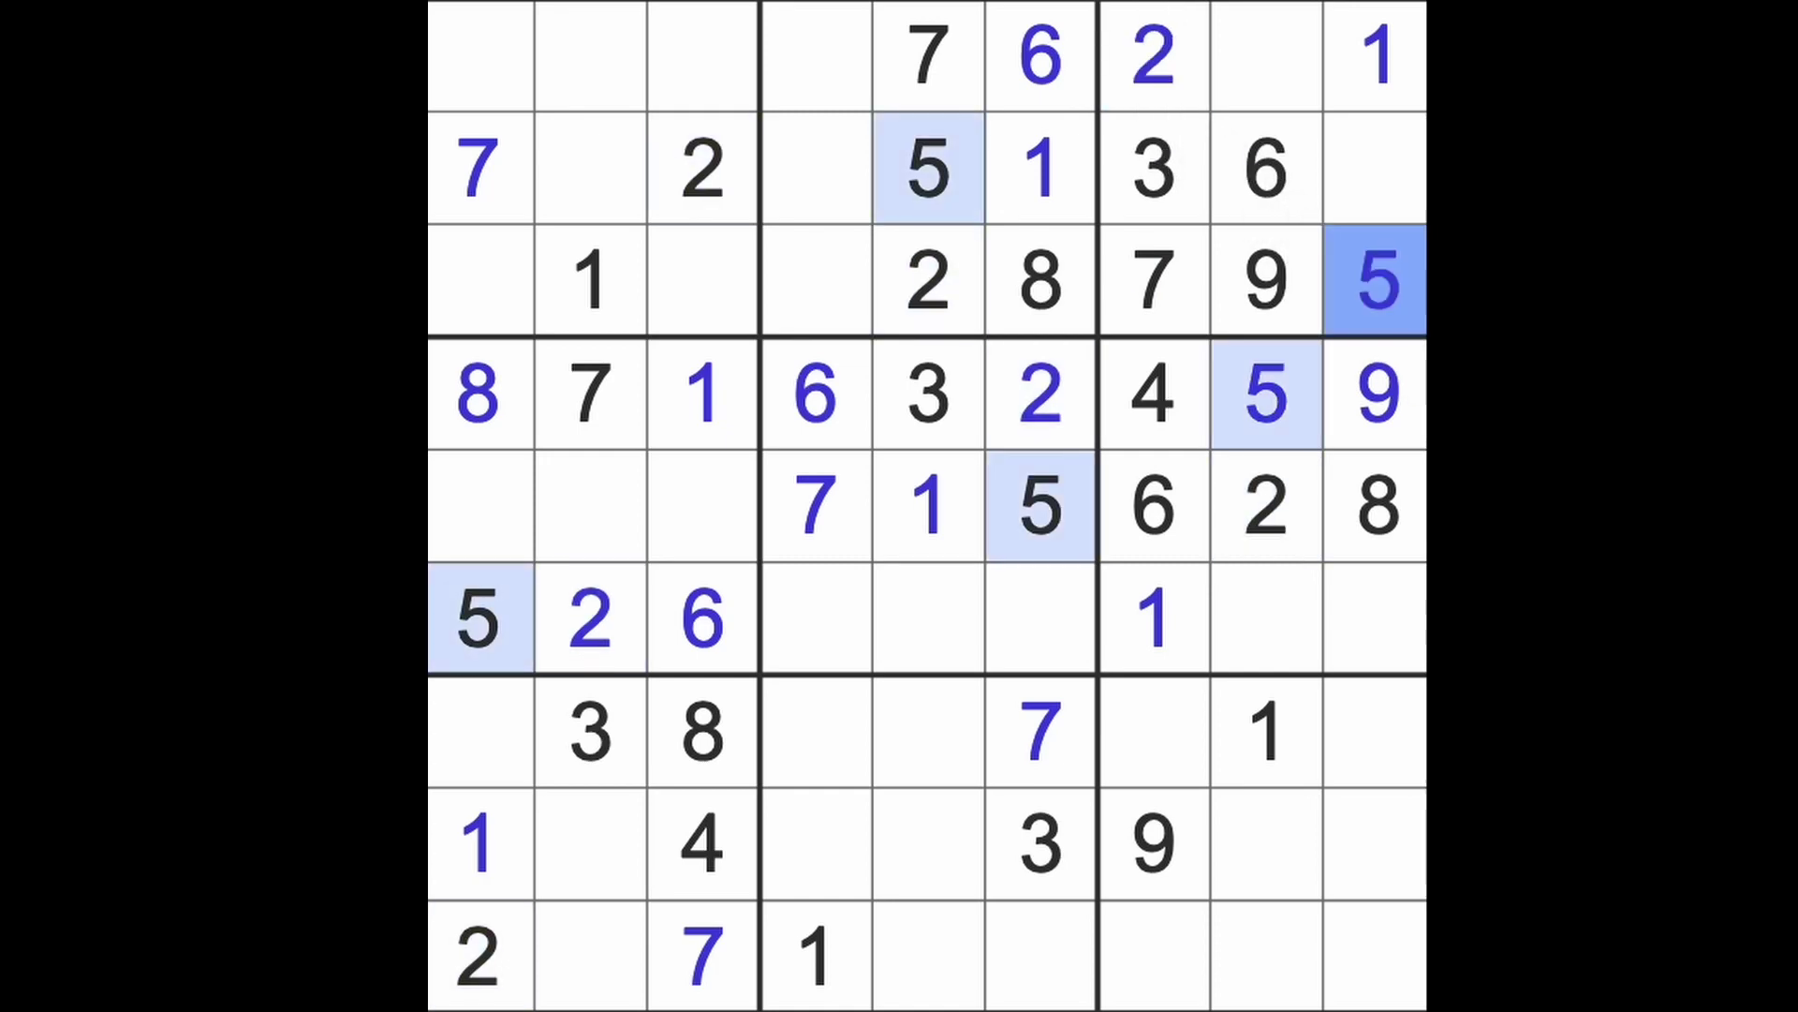
left_click(1272, 88)
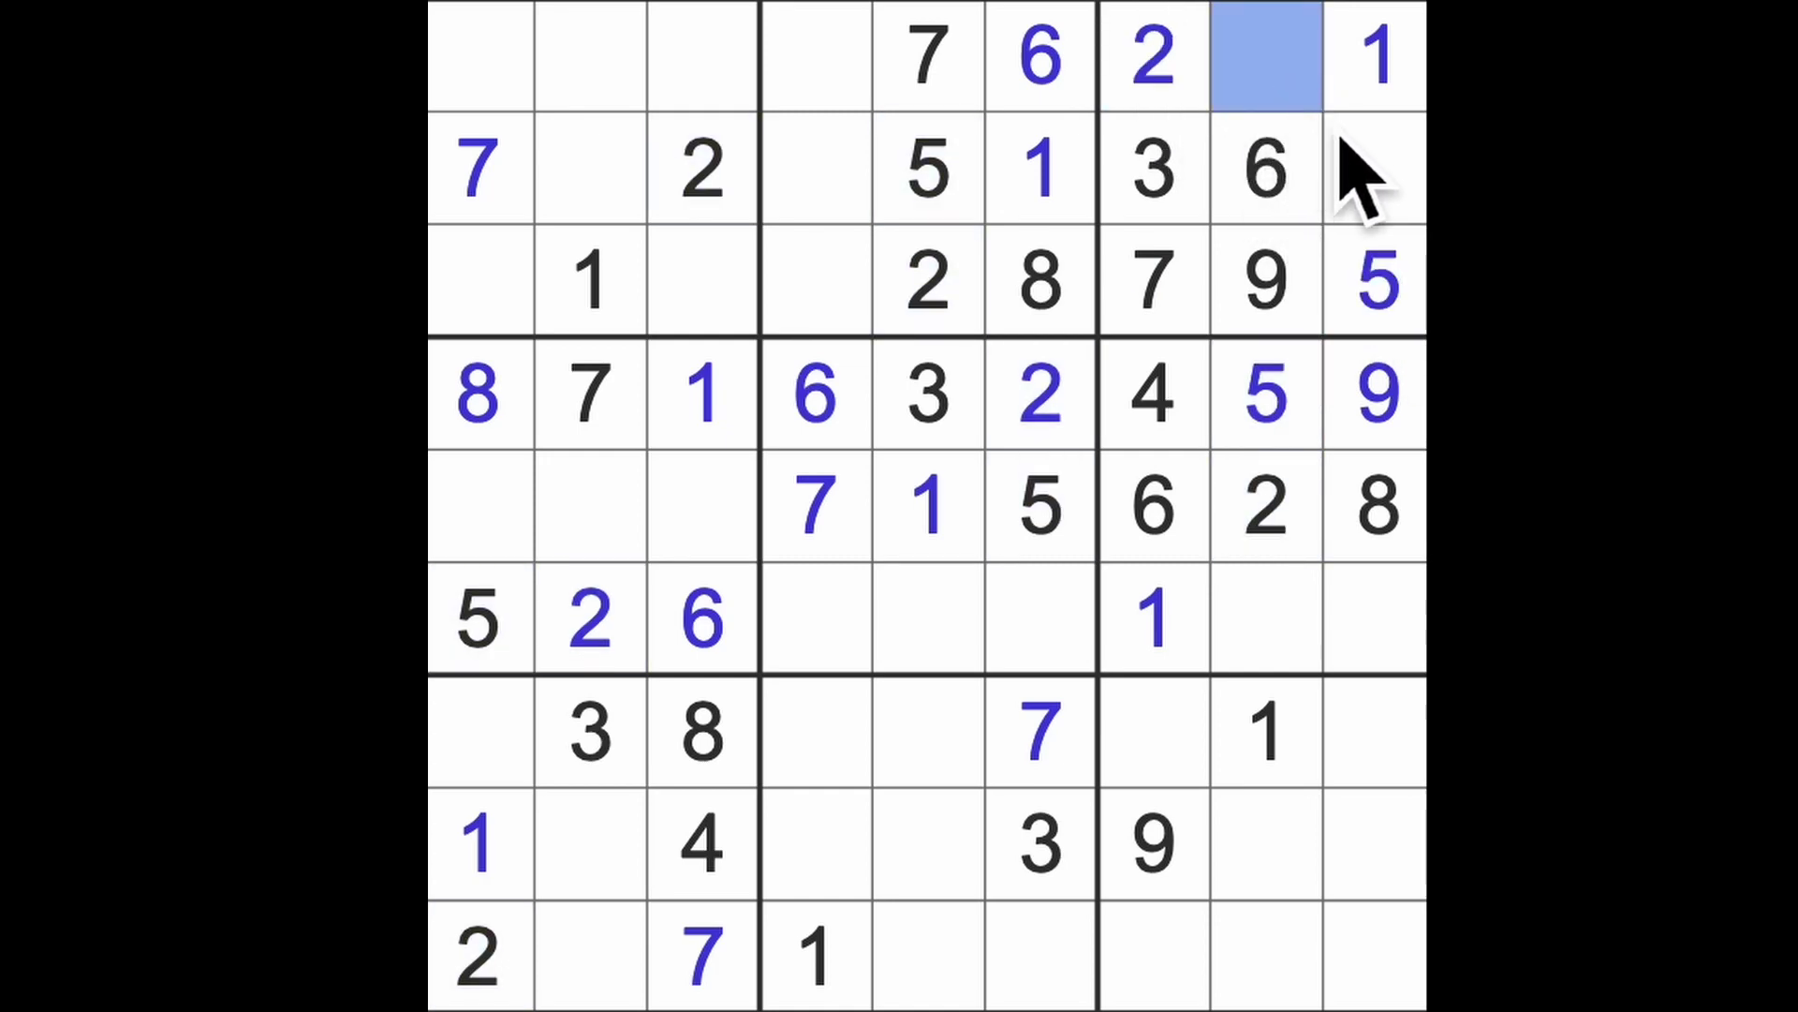
left_click_drag(1386, 543, 1386, 221)
left_click(1285, 87)
type("8")
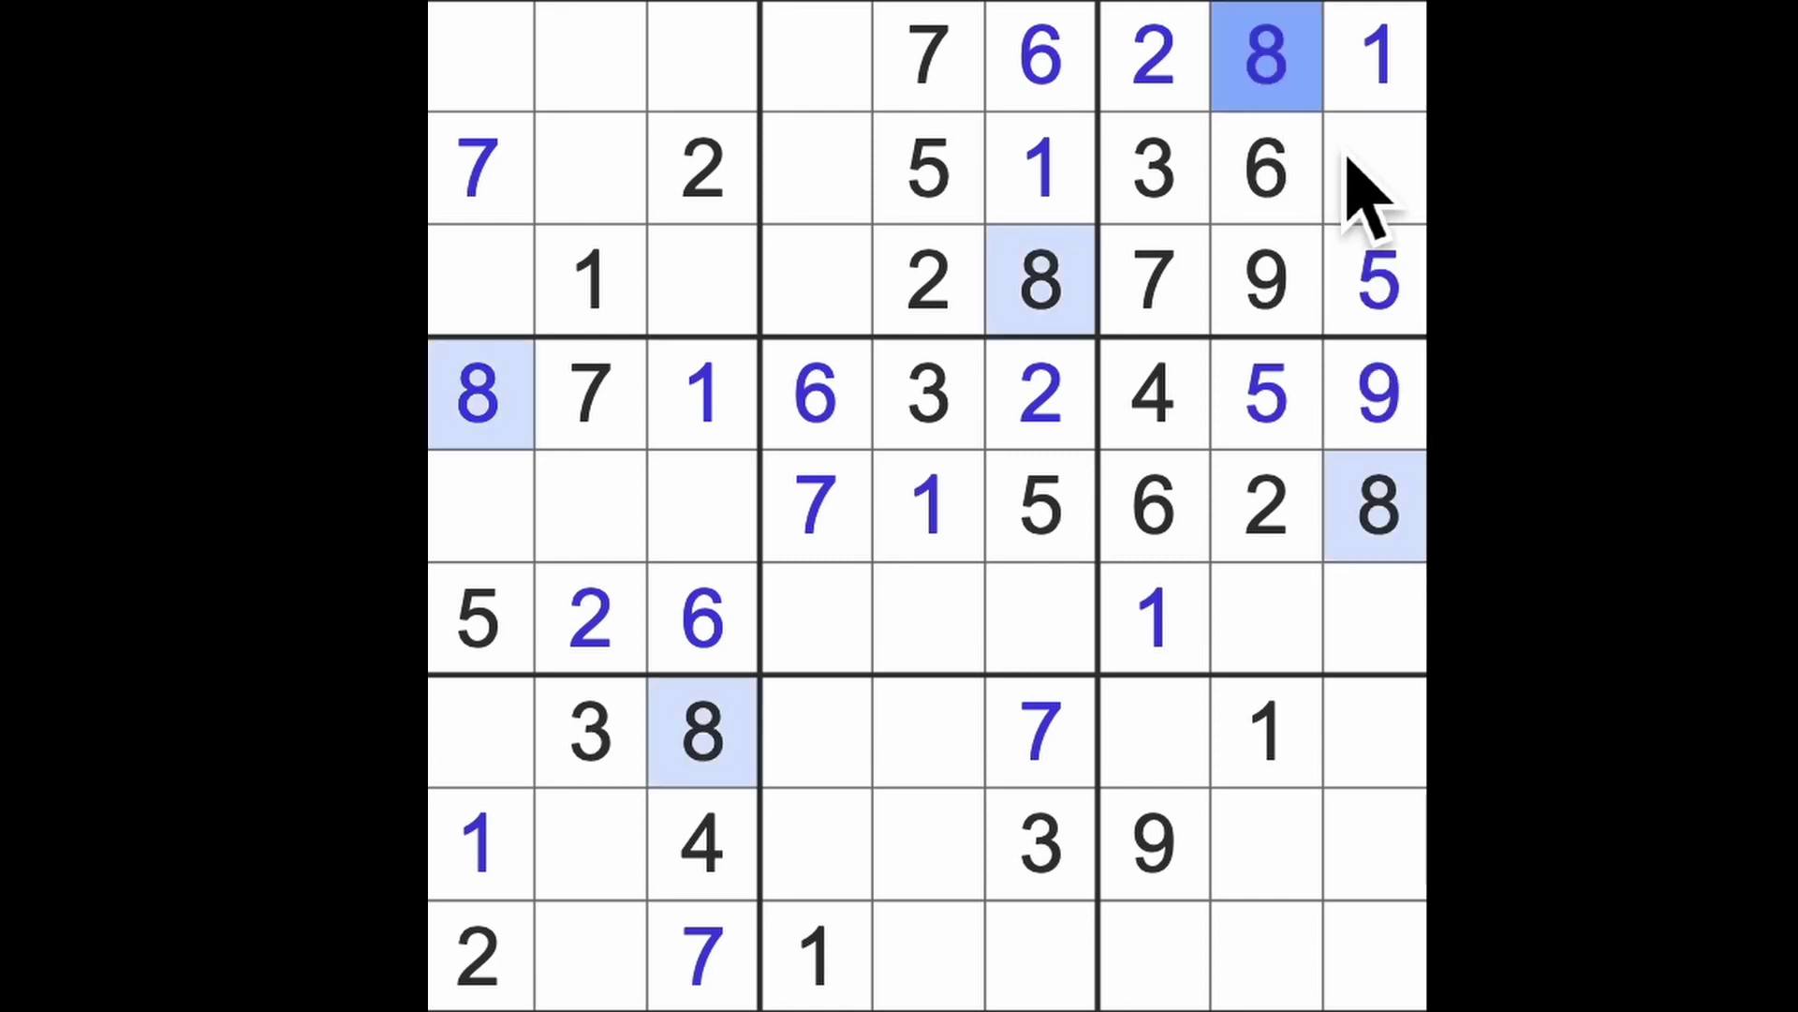
Step: Place 4s at row 2, column 9 and row 9, column 8
left_click(1375, 211)
type("4")
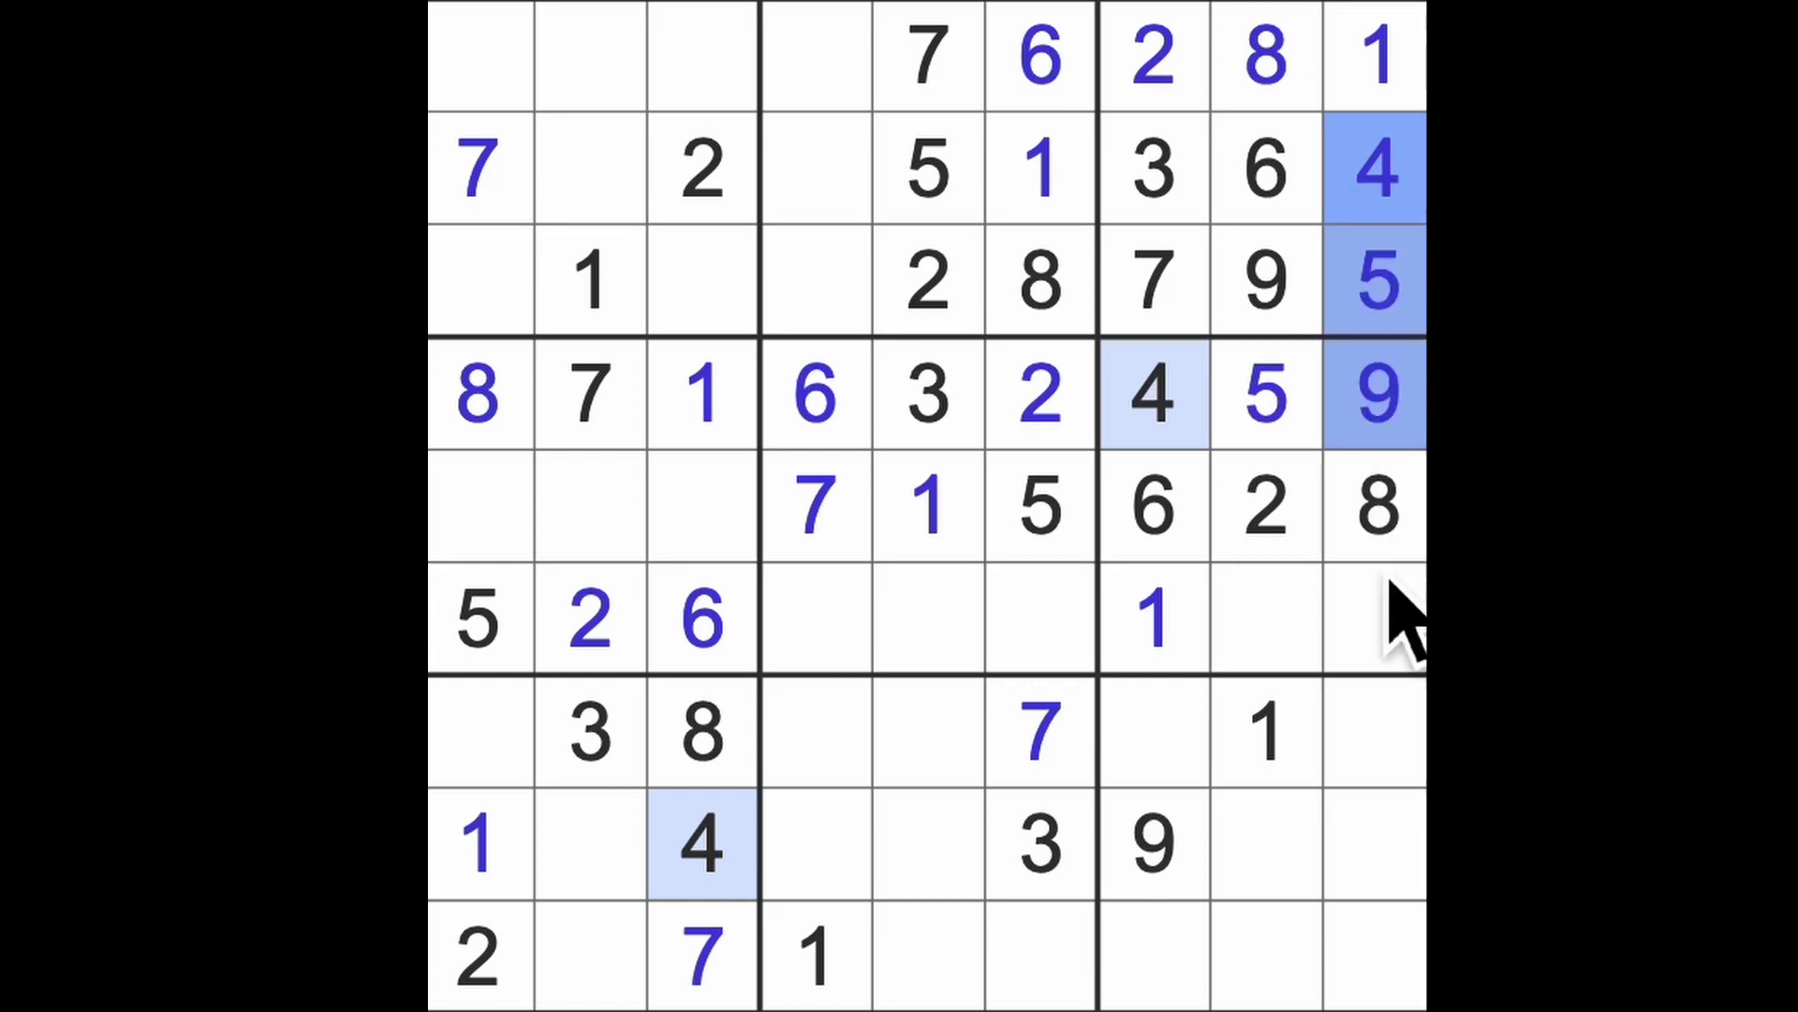
left_click_drag(1374, 211, 1406, 984)
left_click_drag(1167, 400, 1181, 970)
left_click_drag(830, 878, 1190, 876)
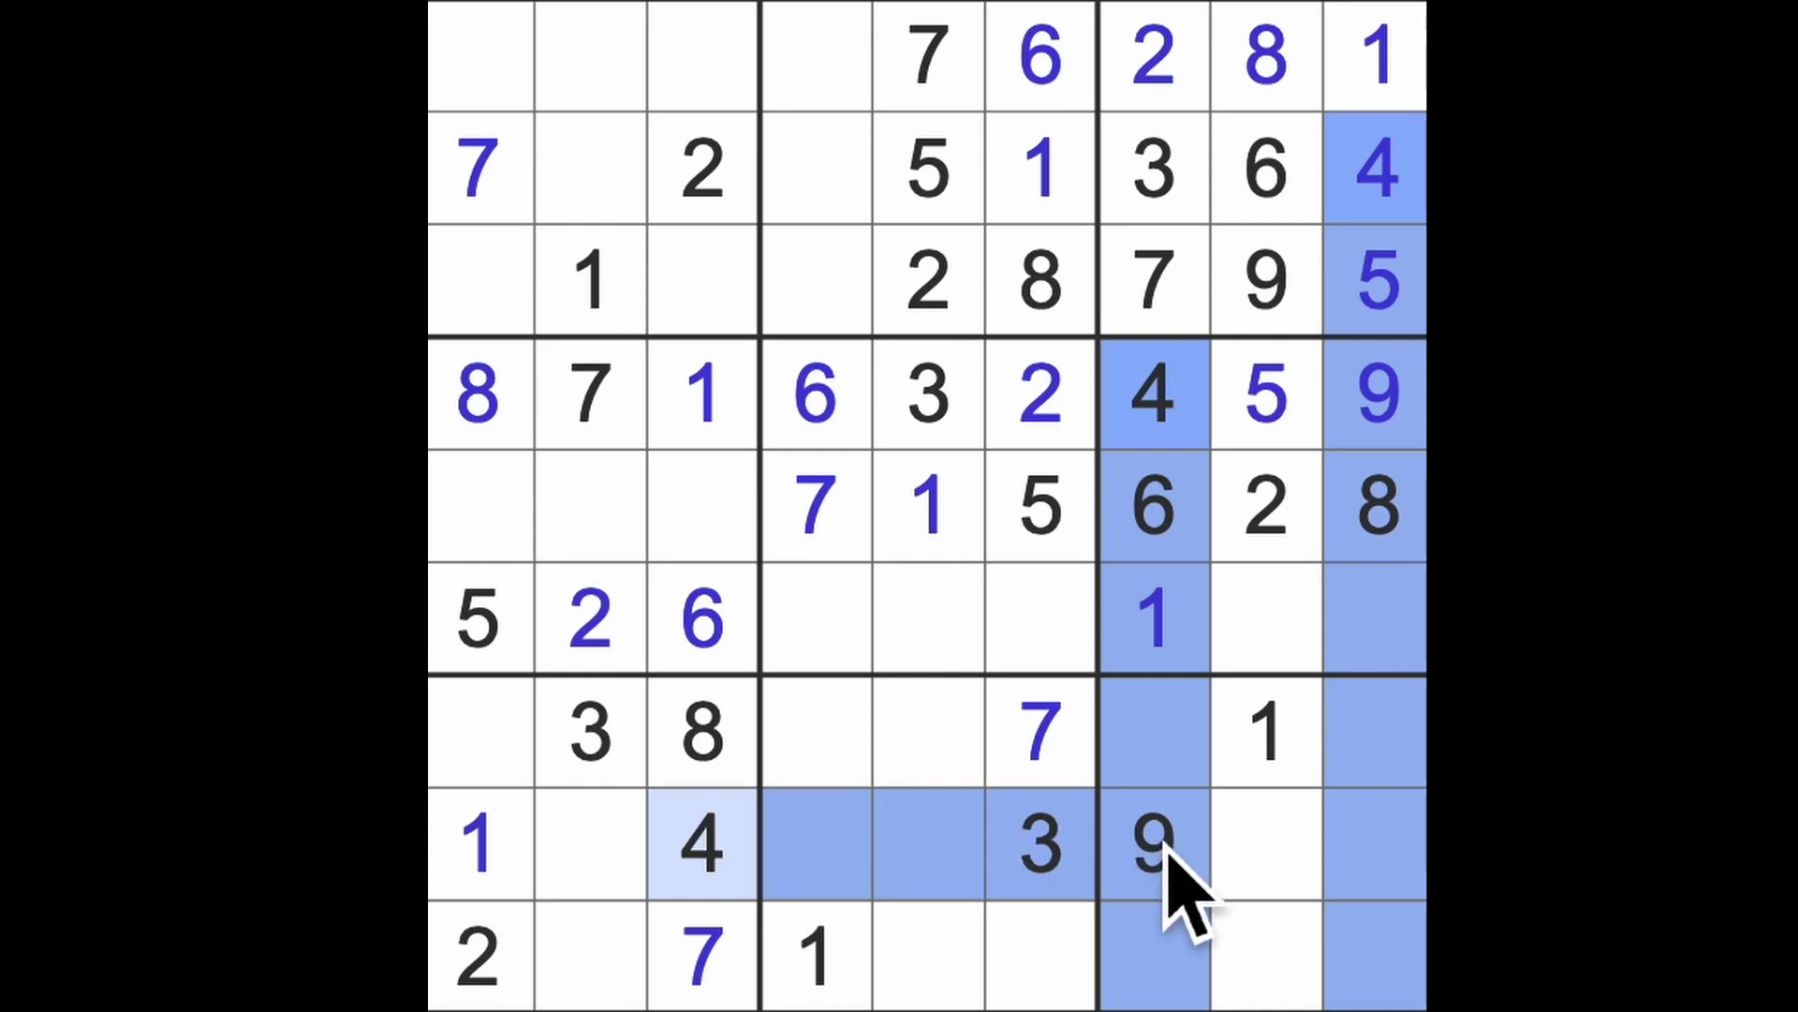
left_click(1272, 956)
type("4")
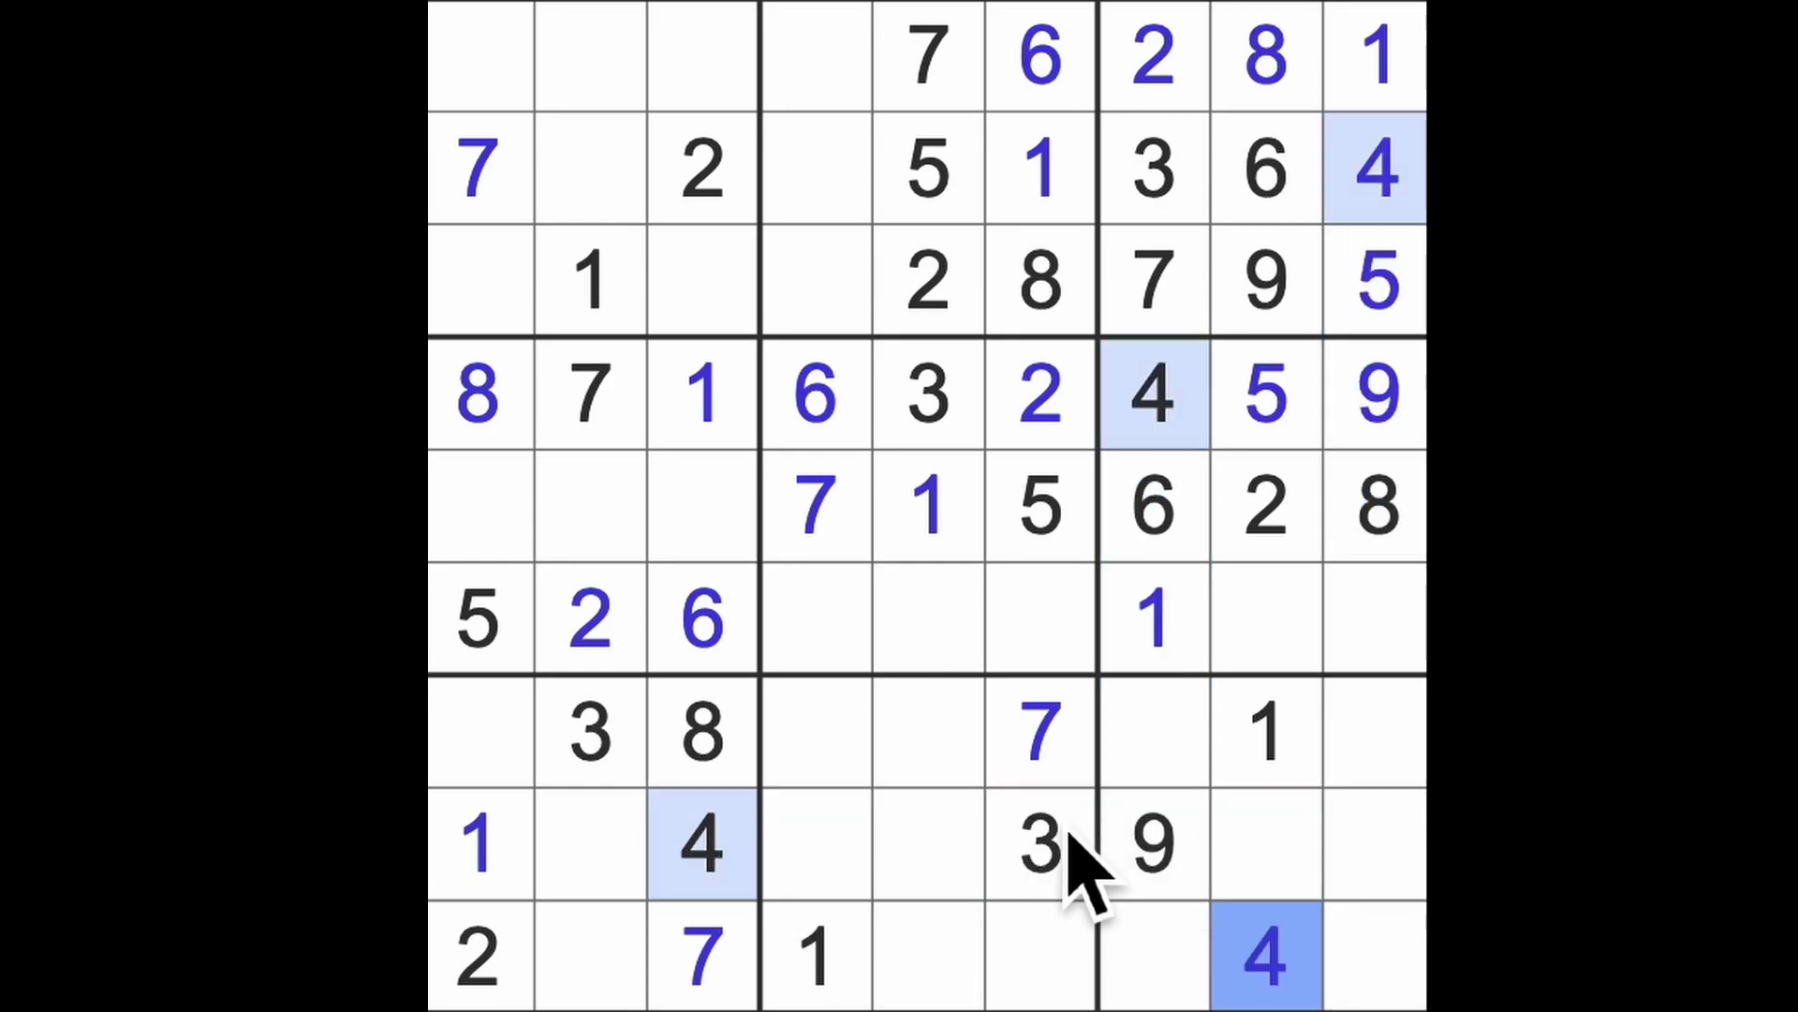
Step: Place a 3 at row 6, column 8 and 7s at row 8 column 8 and row 6 column 9
left_click_drag(1054, 851, 1272, 871)
left_click(1278, 647)
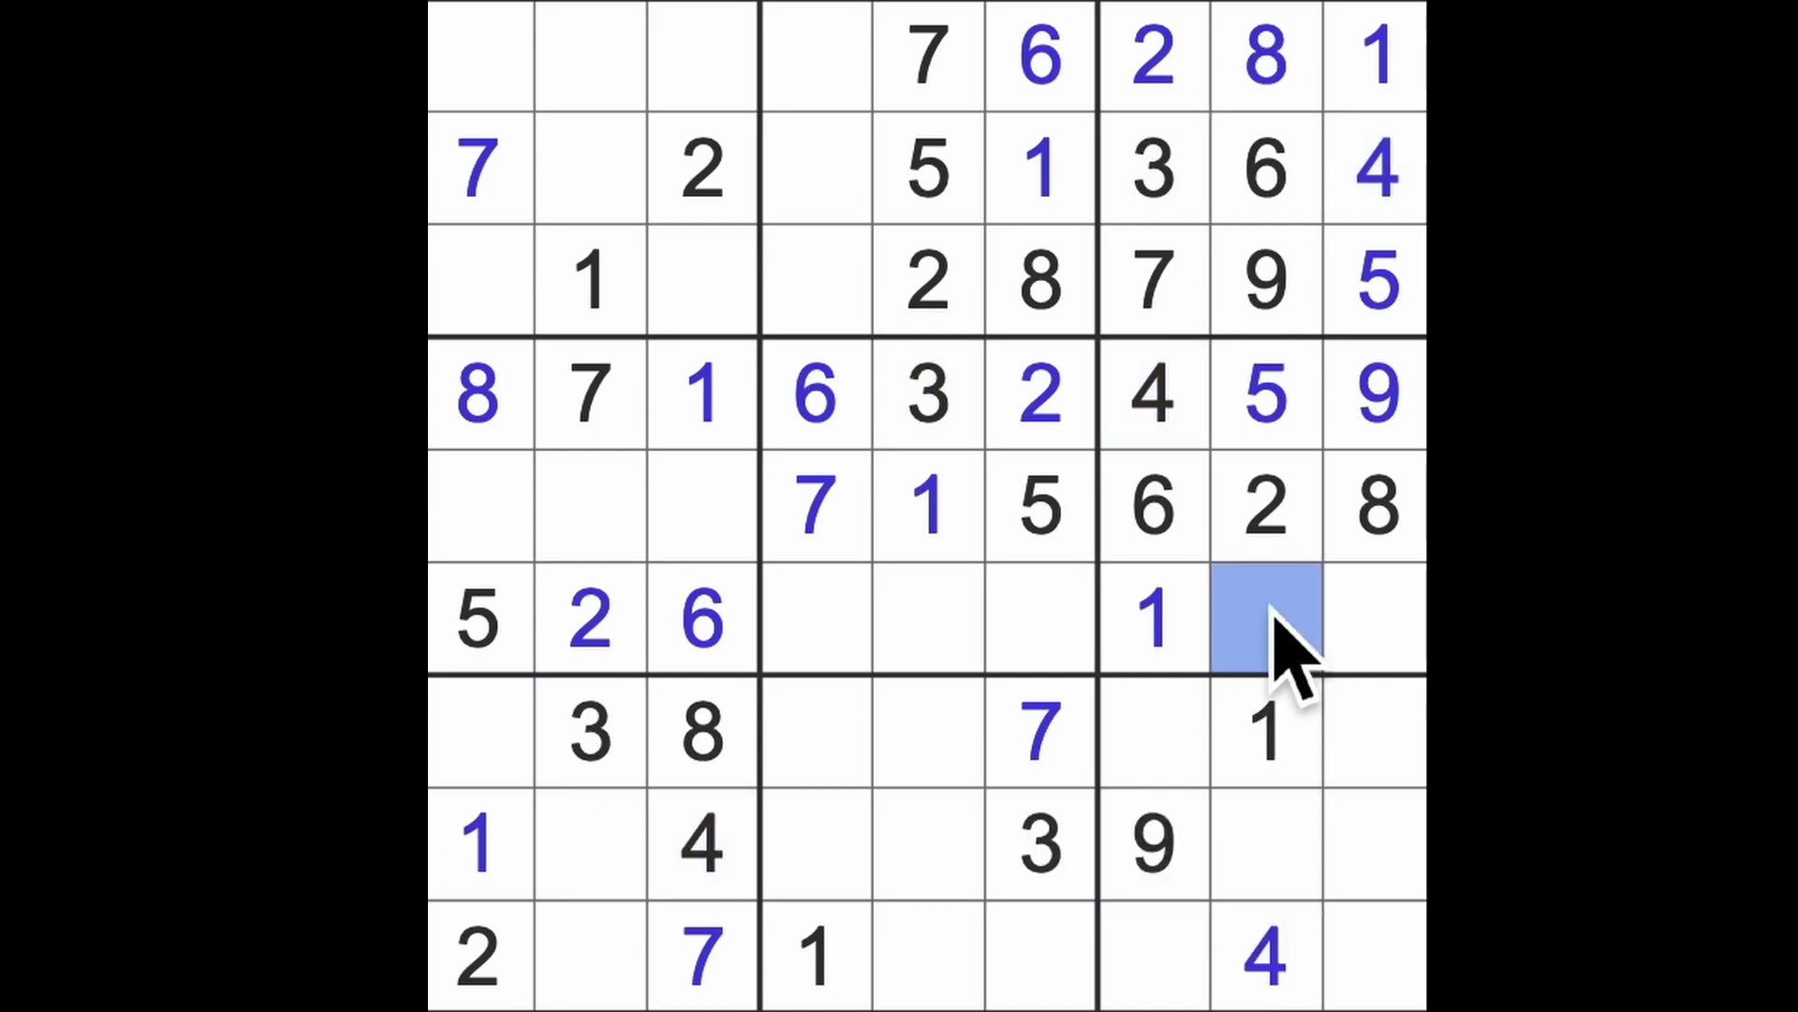
type("3")
left_click(1295, 871)
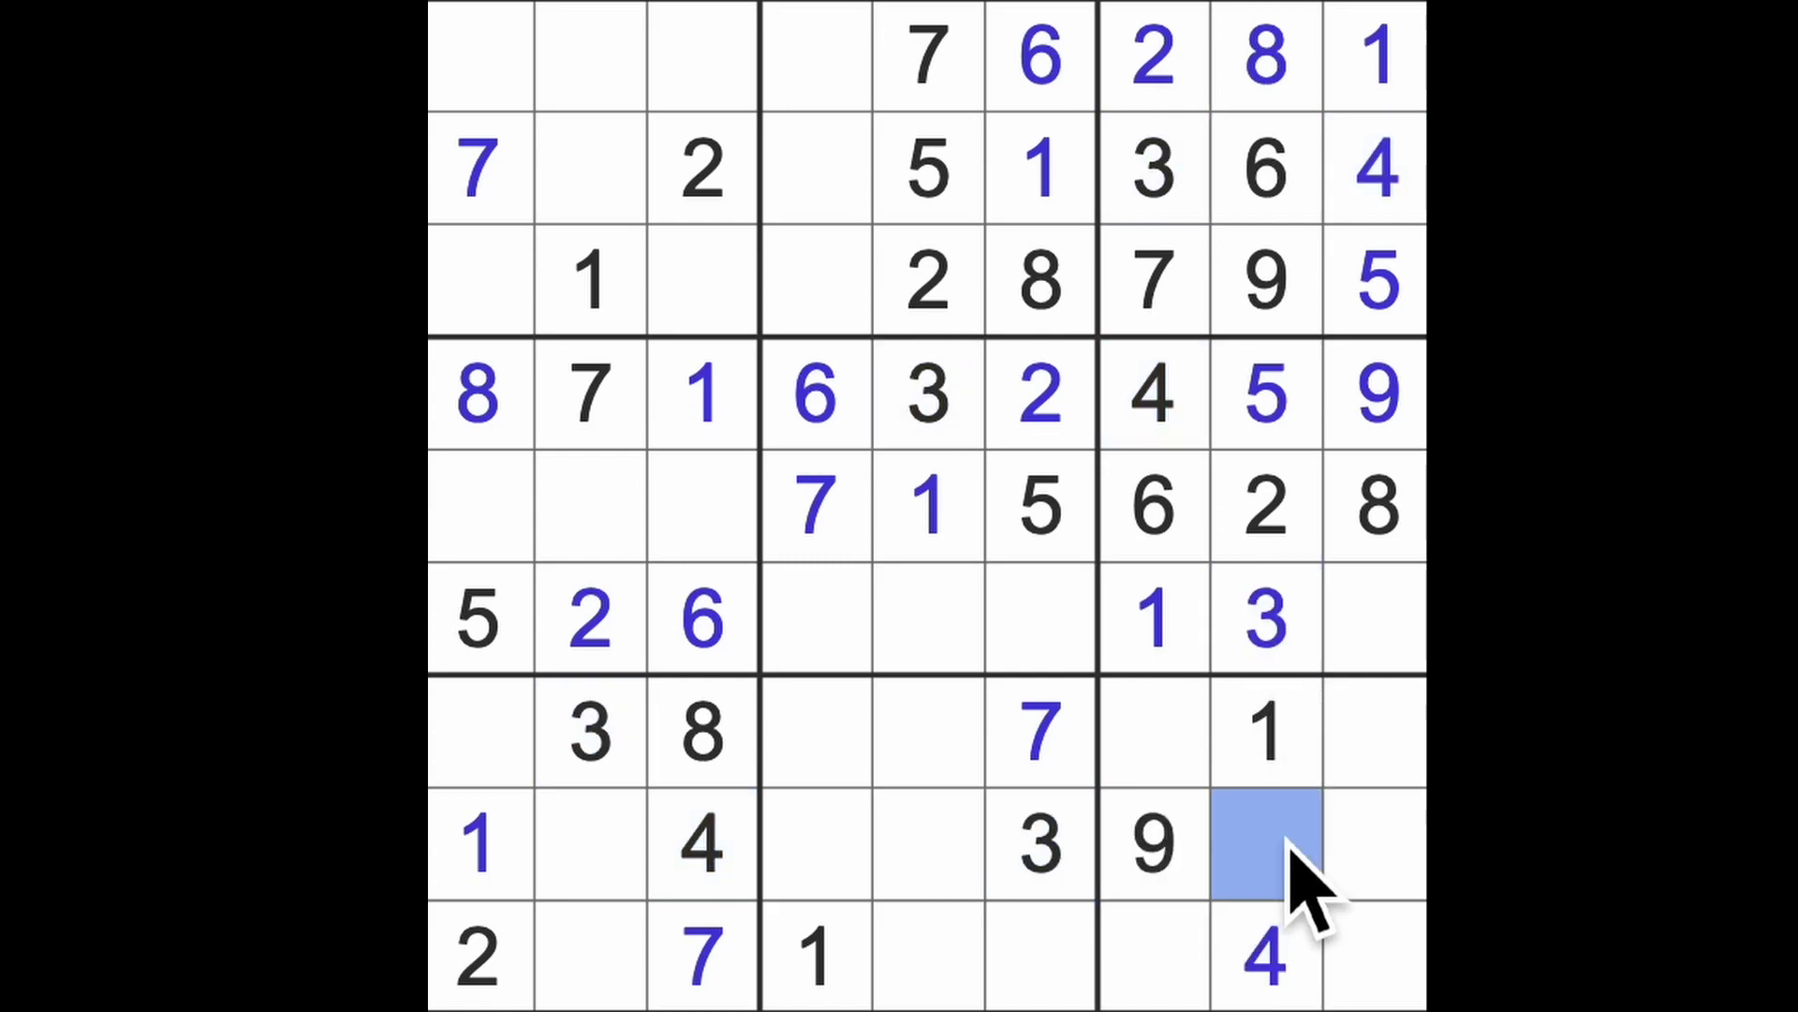
type("7")
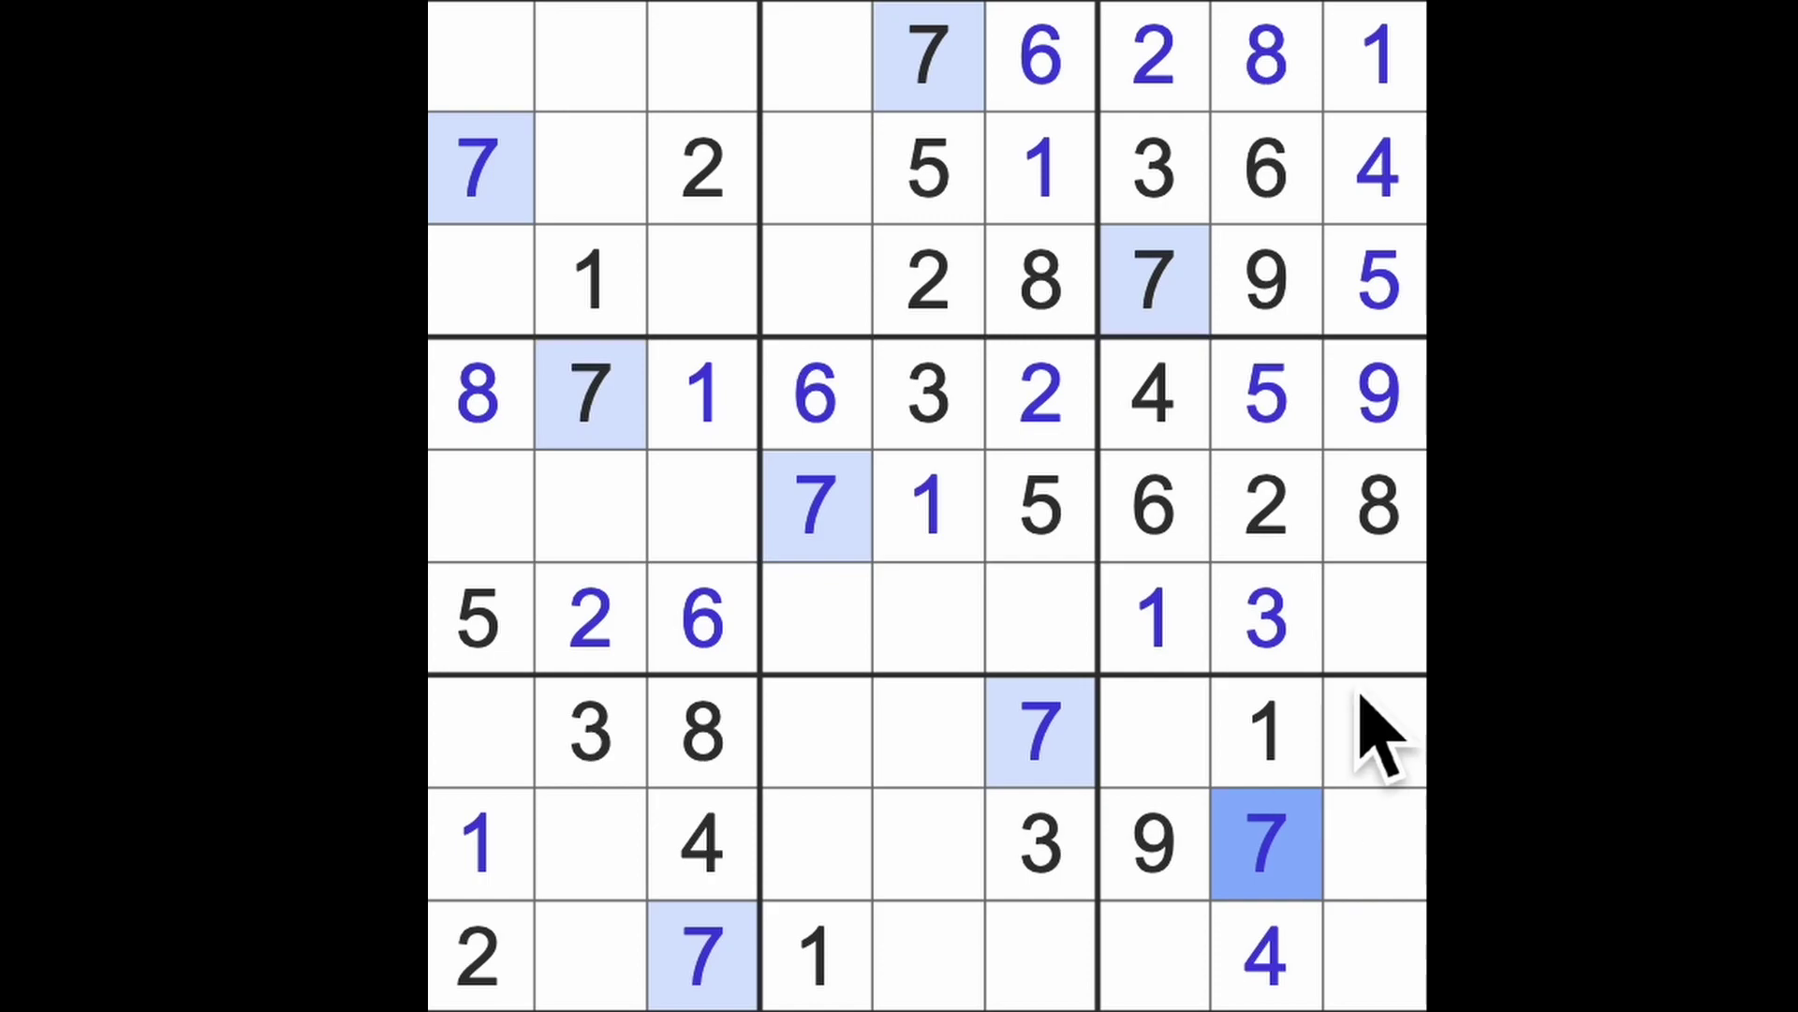
left_click(1370, 658)
type("7")
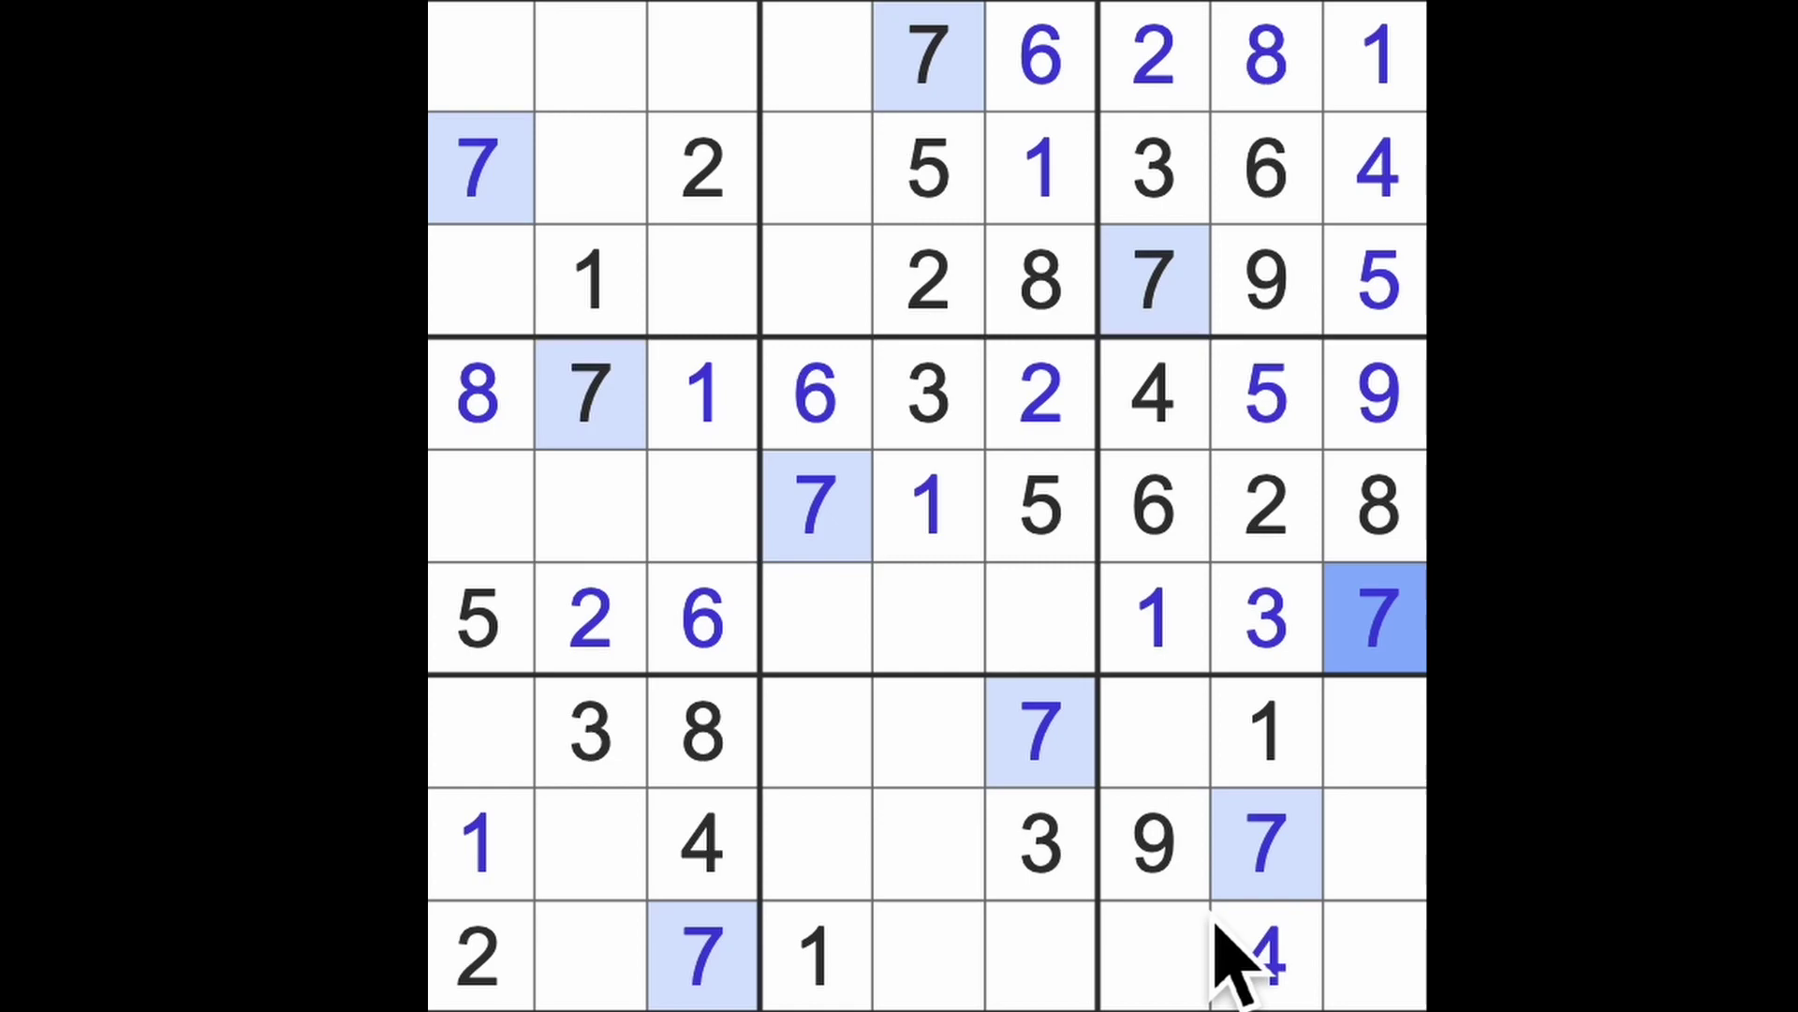
Step: Fill the blanks at row 9 column 7, row 7 column 7 and row 8 column 4
left_click_drag(745, 744, 1174, 770)
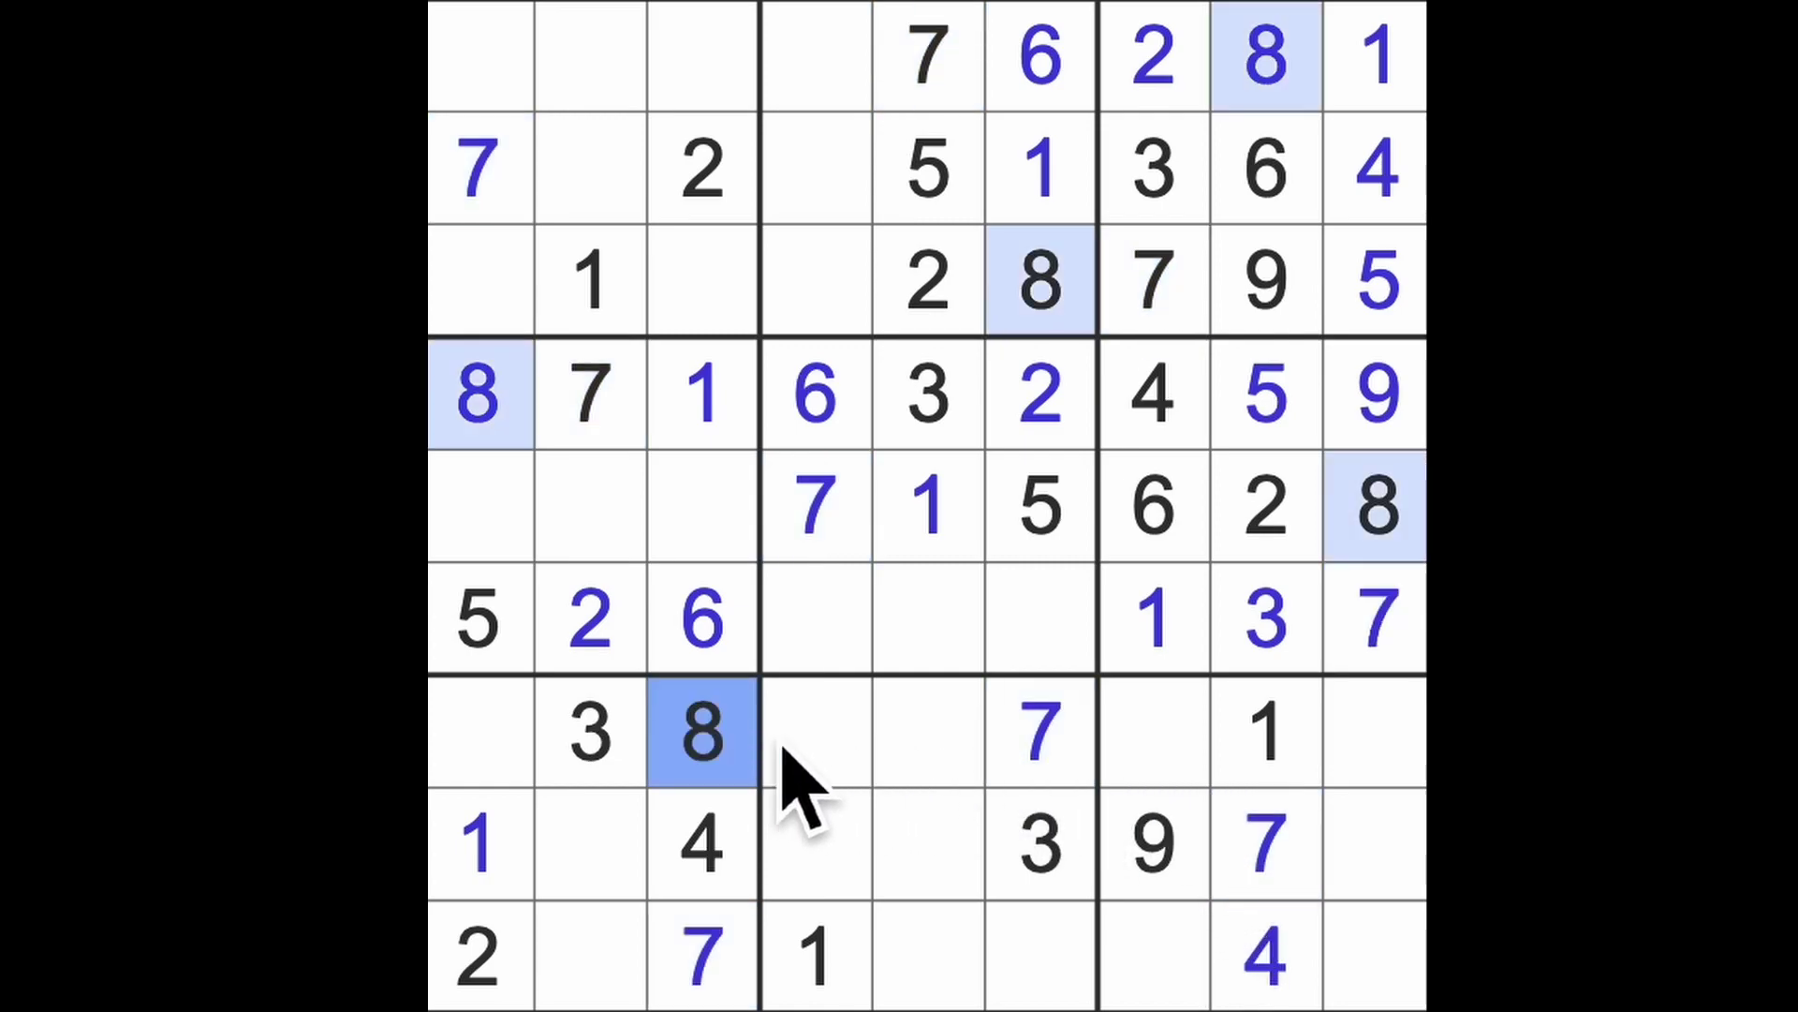
left_click(1190, 948)
type("8")
left_click(1199, 767)
type("5")
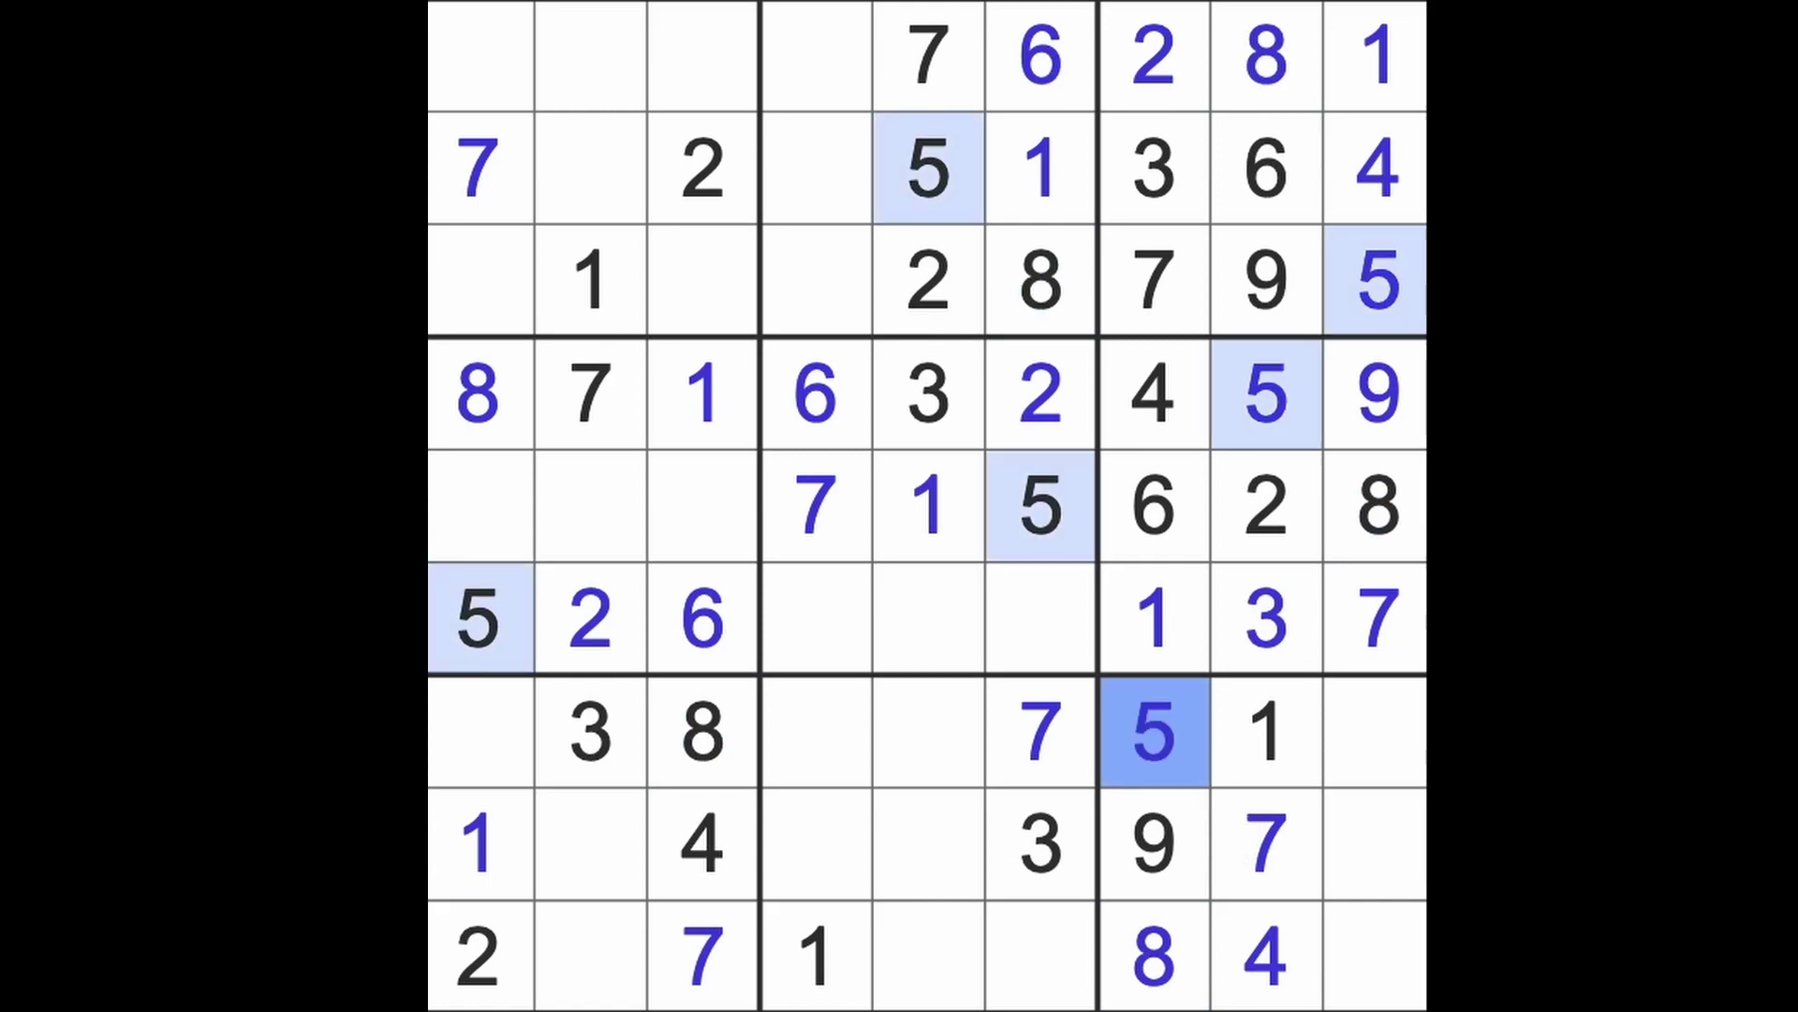
mouse_move(1152, 730)
left_mouse_down()
mouse_move(965, 783)
mouse_move(891, 591)
mouse_move(952, 263)
mouse_move(983, 1006)
mouse_move(1064, 521)
mouse_move(965, 964)
left_mouse_up()
left_click(862, 860)
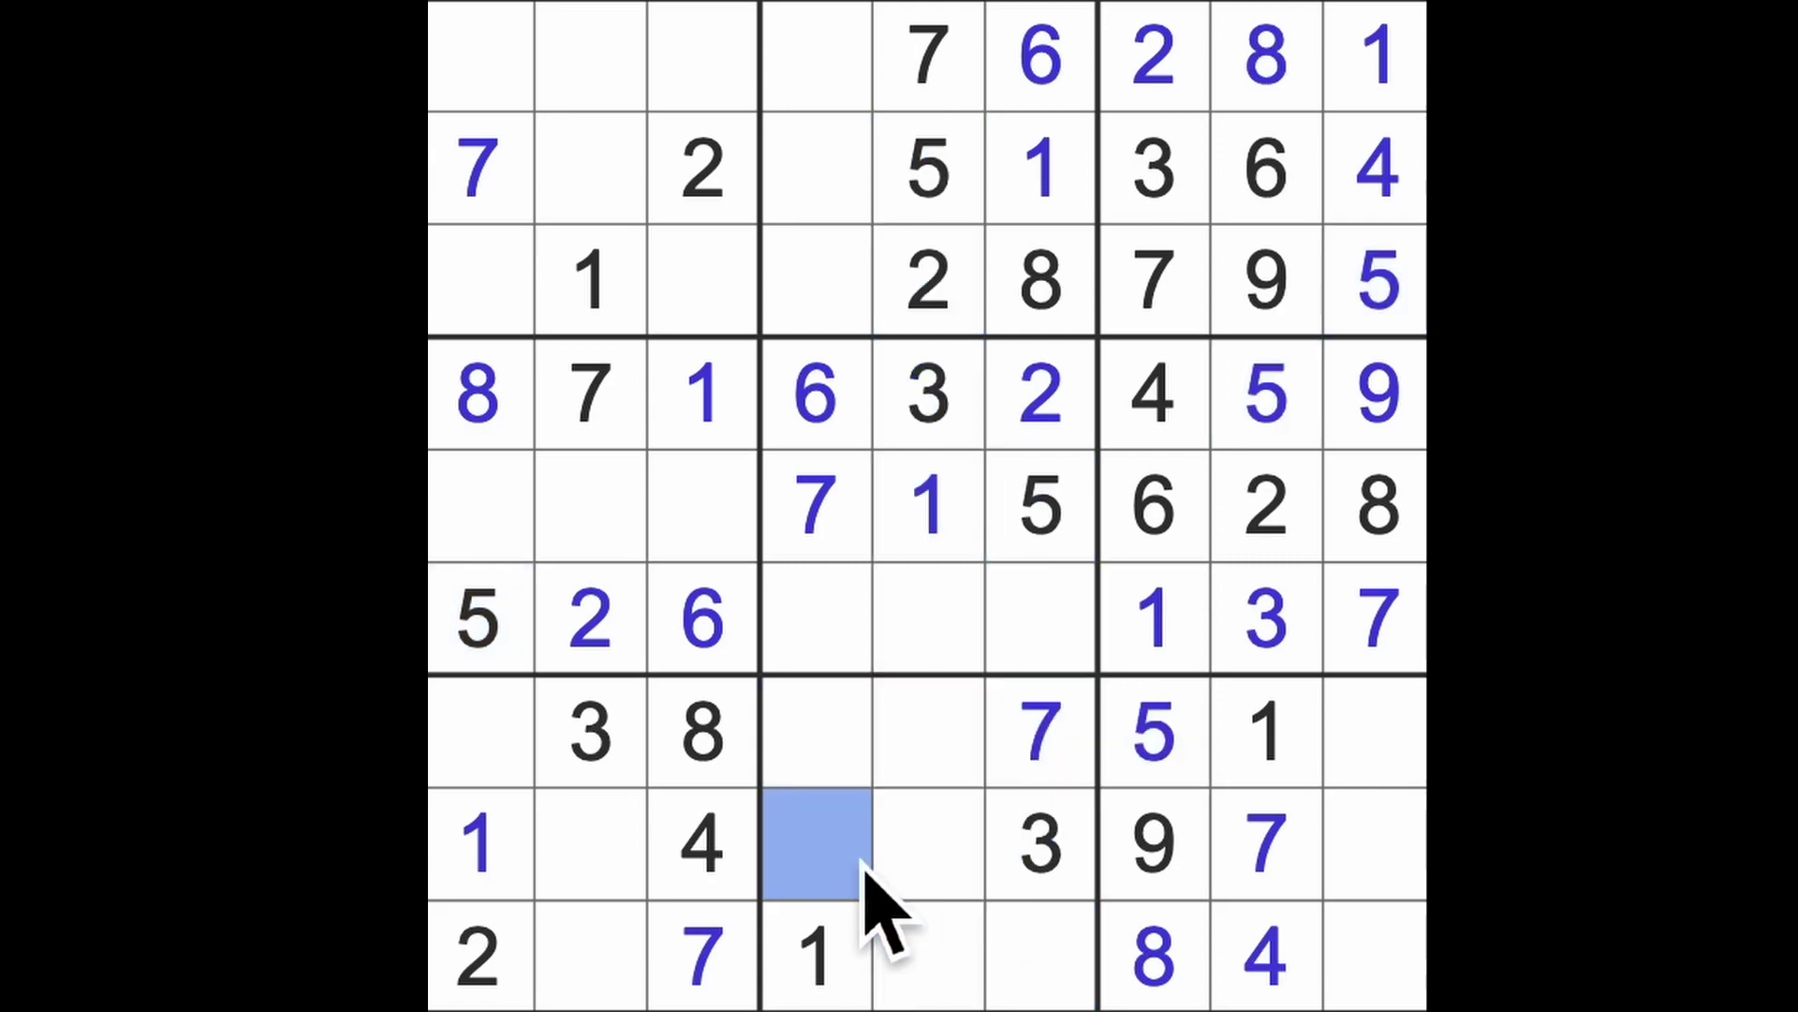
type("5")
Step: Fill the blanks at row 9 column 2, row 7 column 1, row 8 column 2, row 3 column 1
left_click_drag(858, 867, 577, 872)
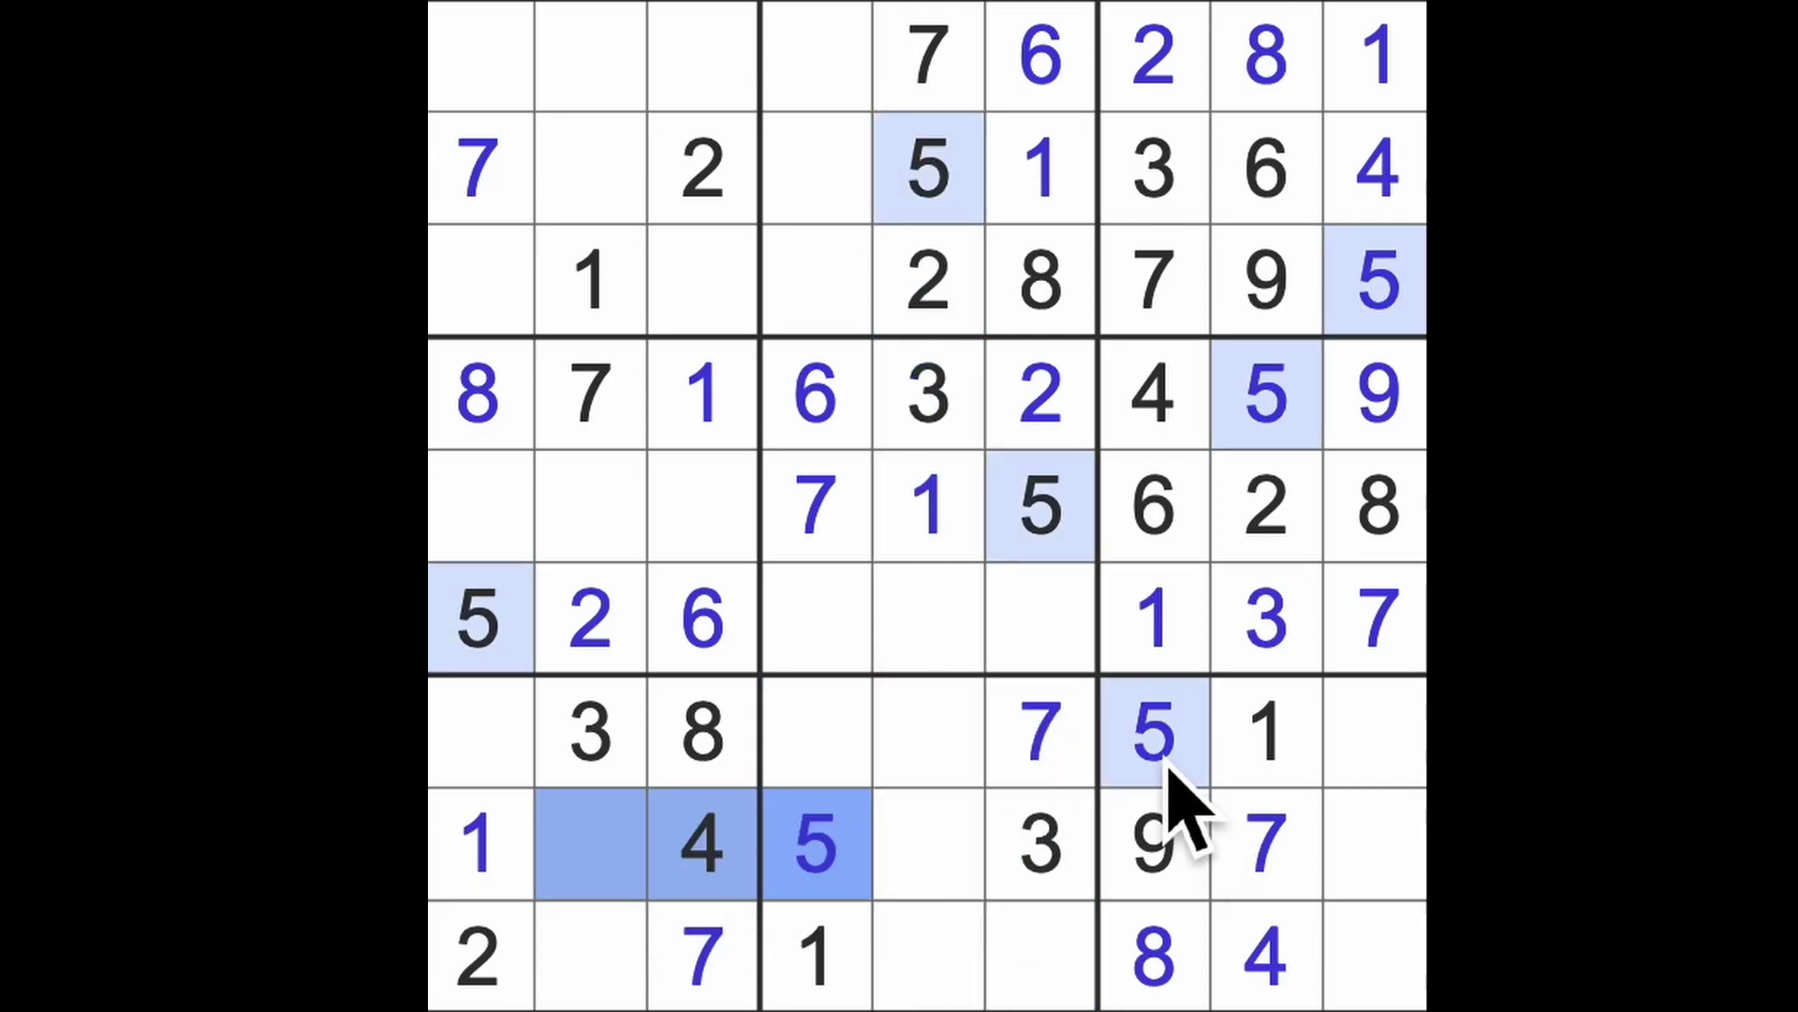
left_click_drag(1162, 767, 447, 853)
left_click(601, 981)
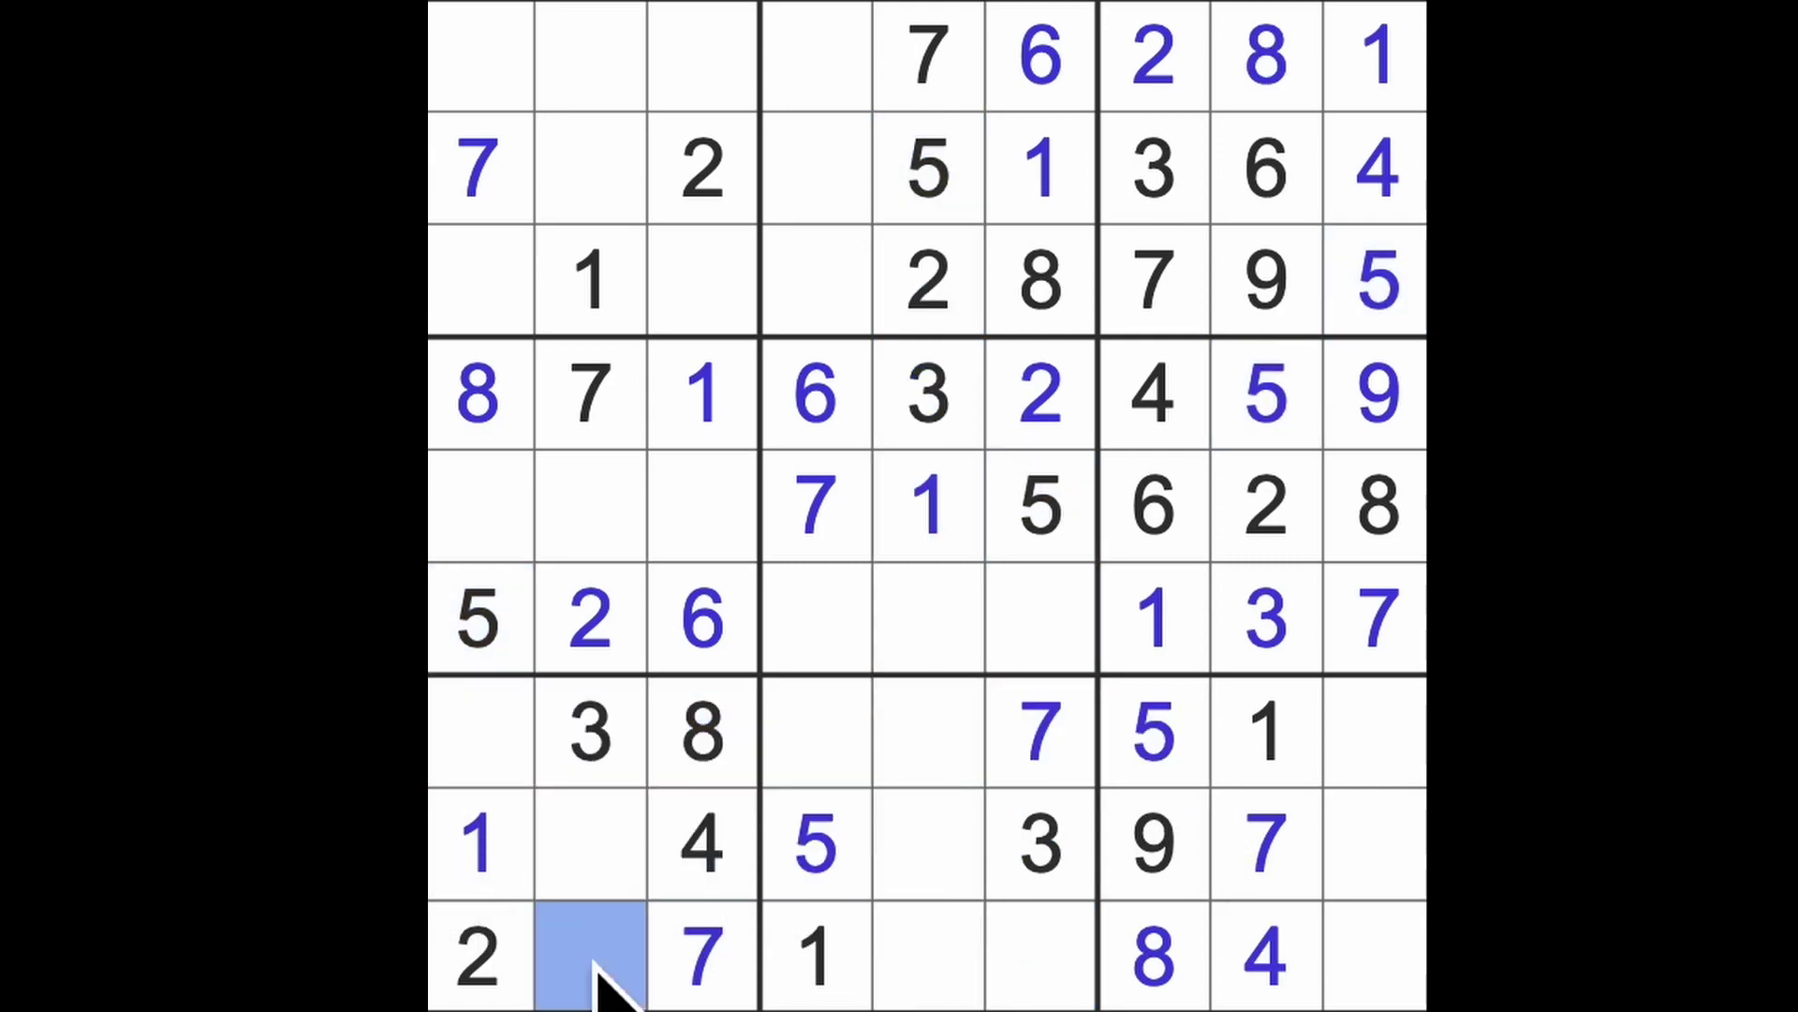
type("5")
left_click_drag(1153, 857, 653, 878)
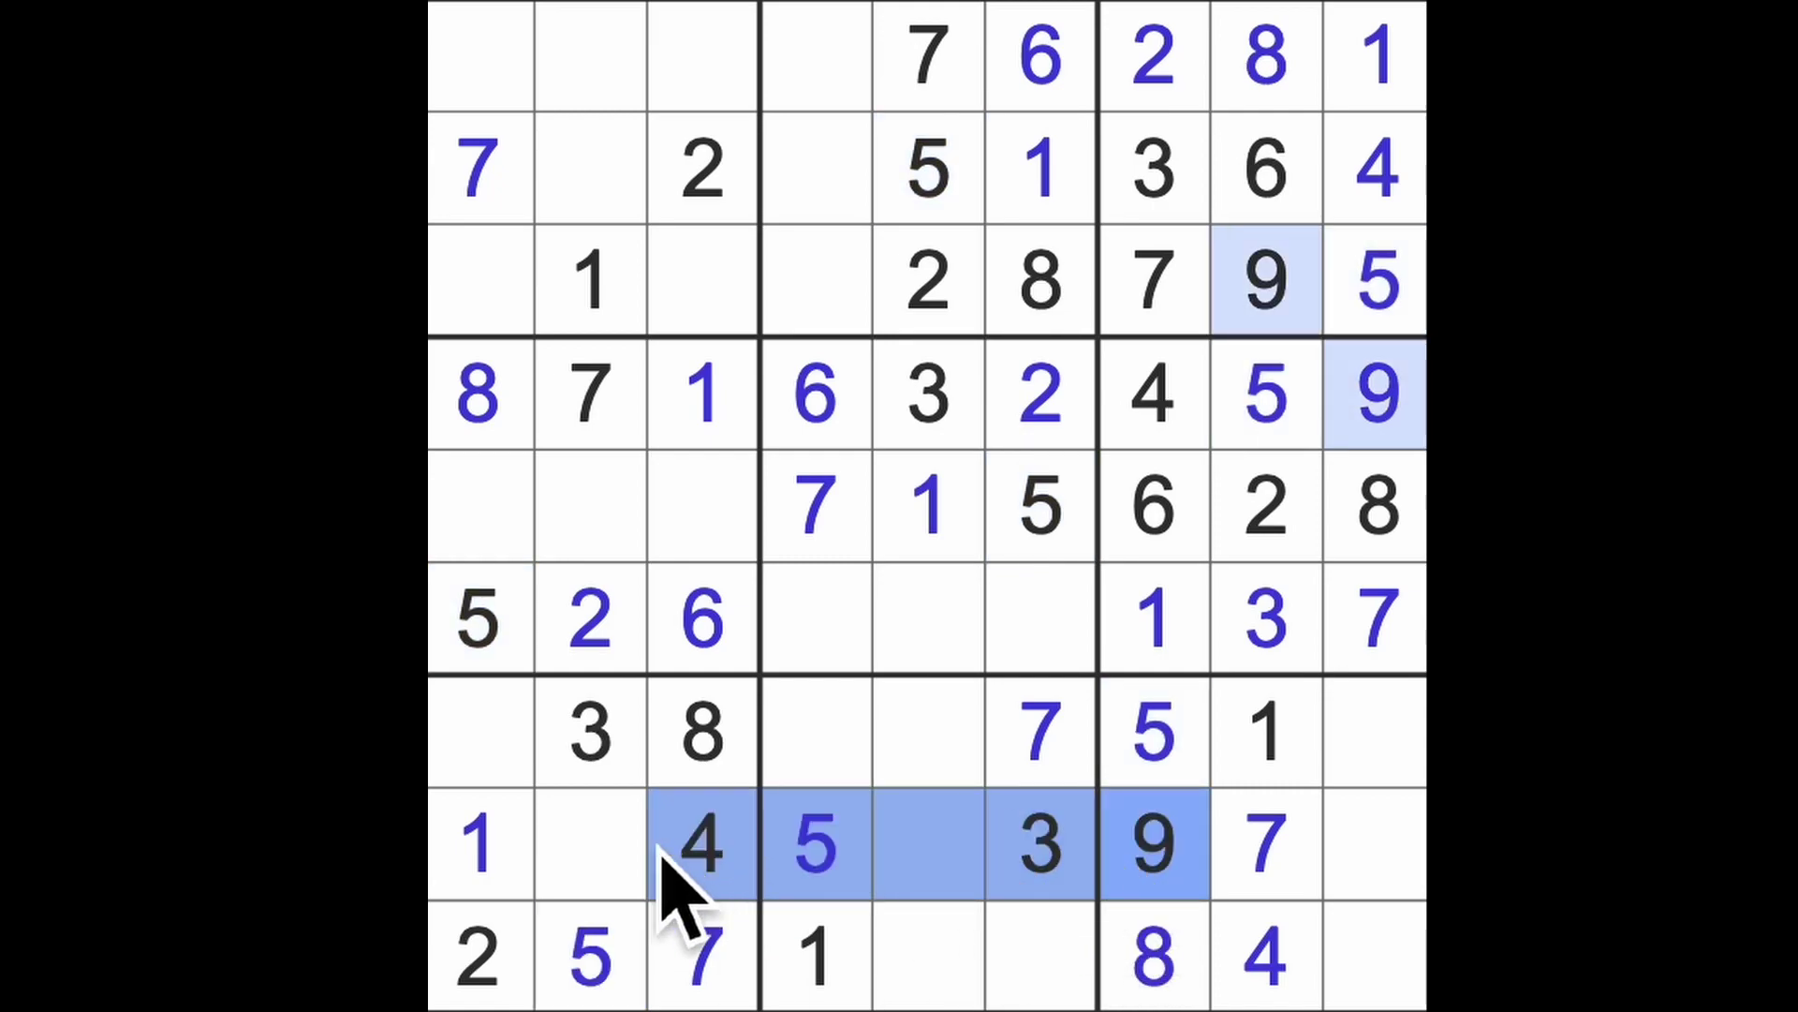
left_click(501, 756)
type("9")
left_click(596, 855)
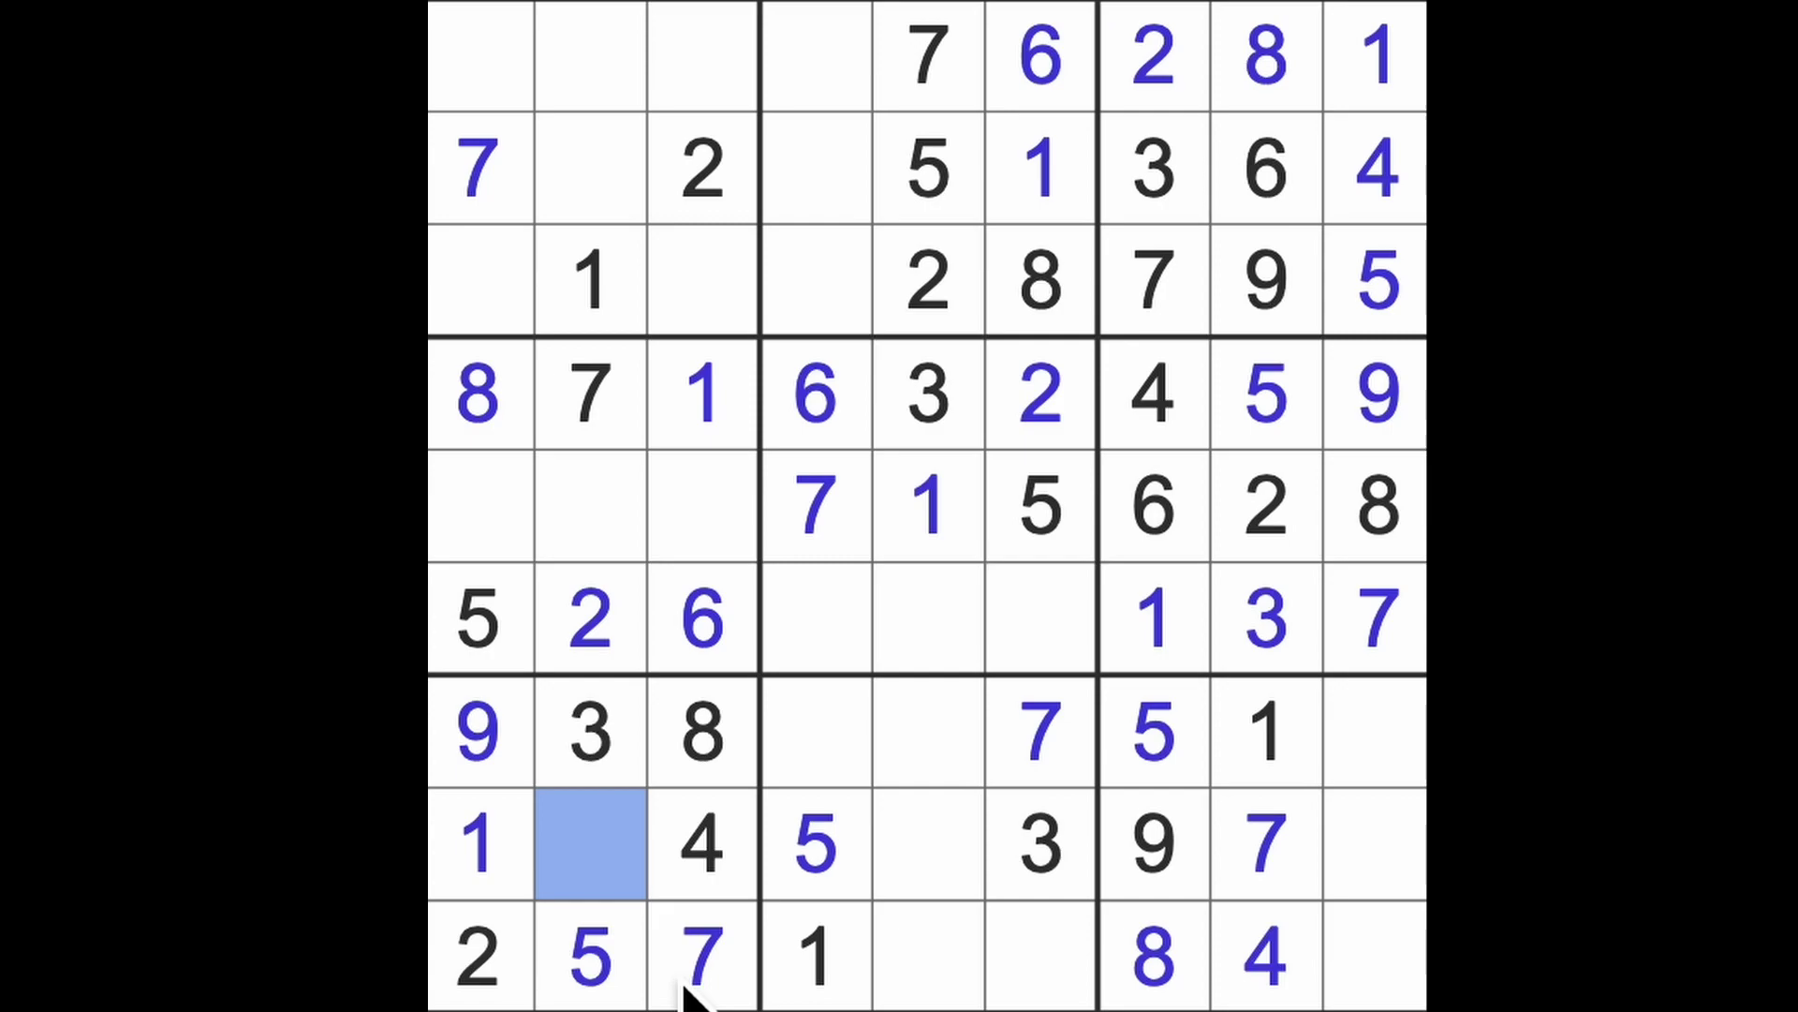
type("6")
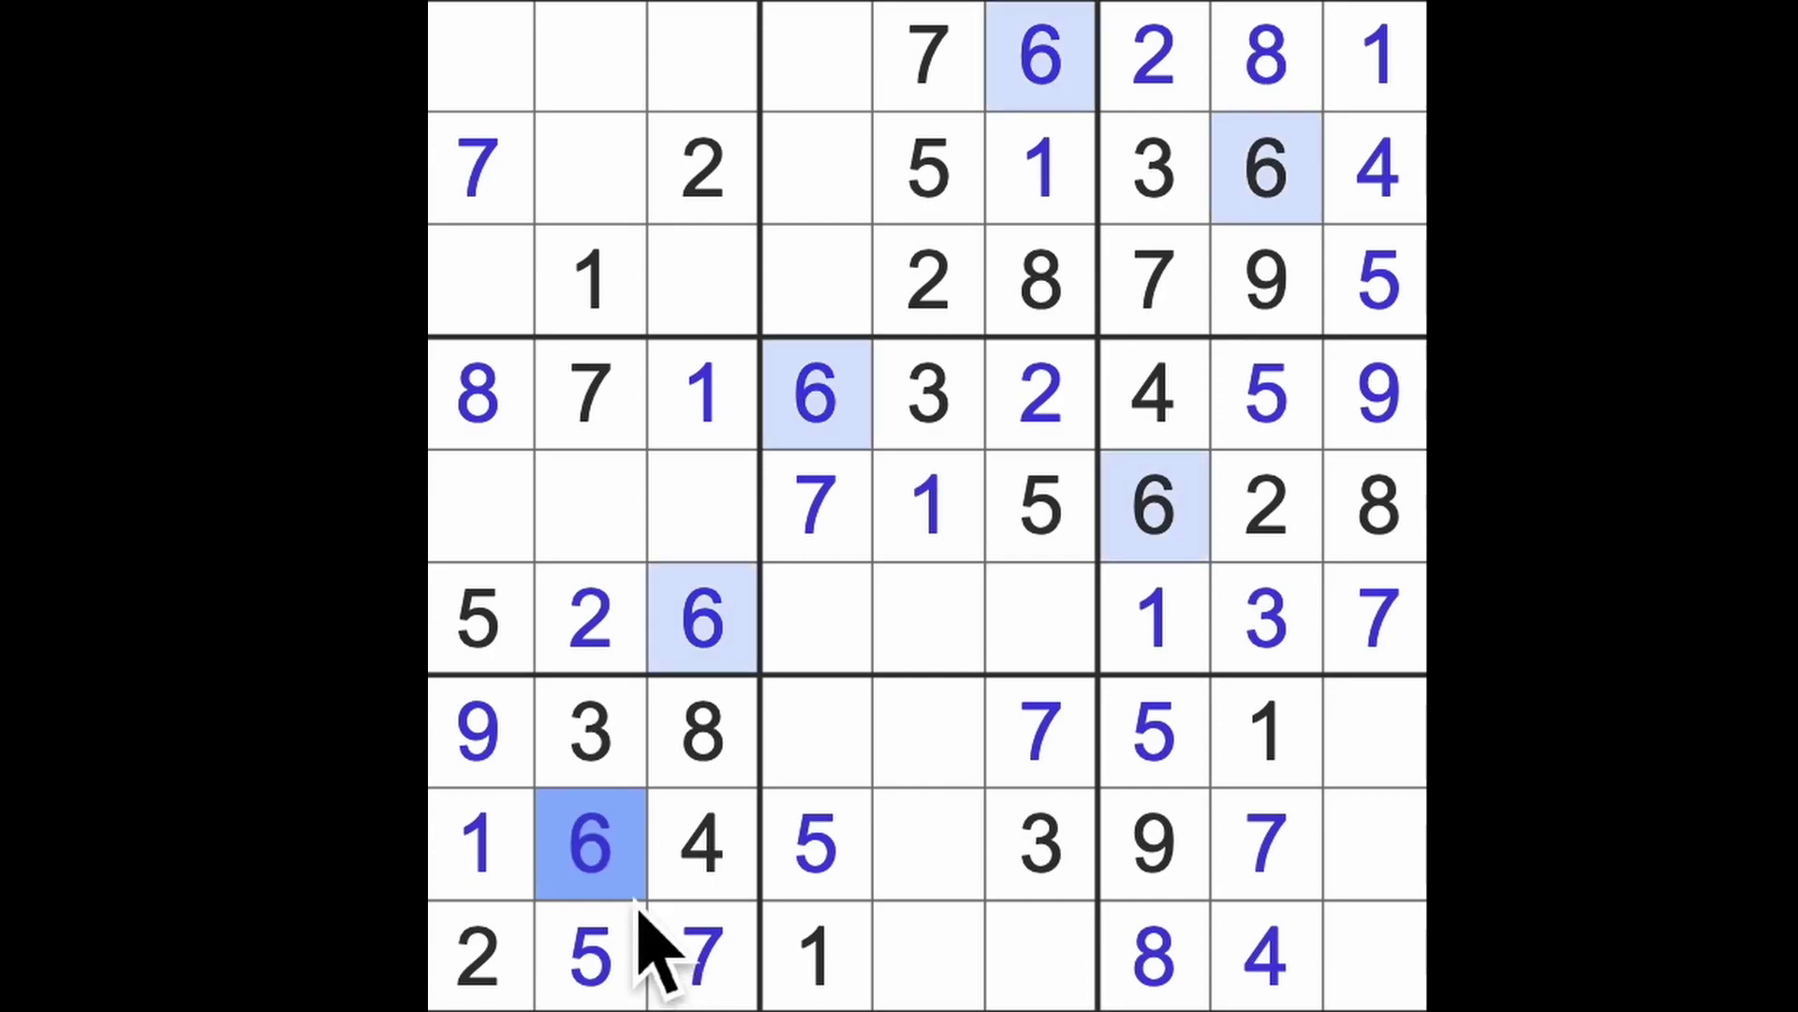
left_click_drag(611, 808, 623, 99)
left_click_drag(732, 647, 506, 337)
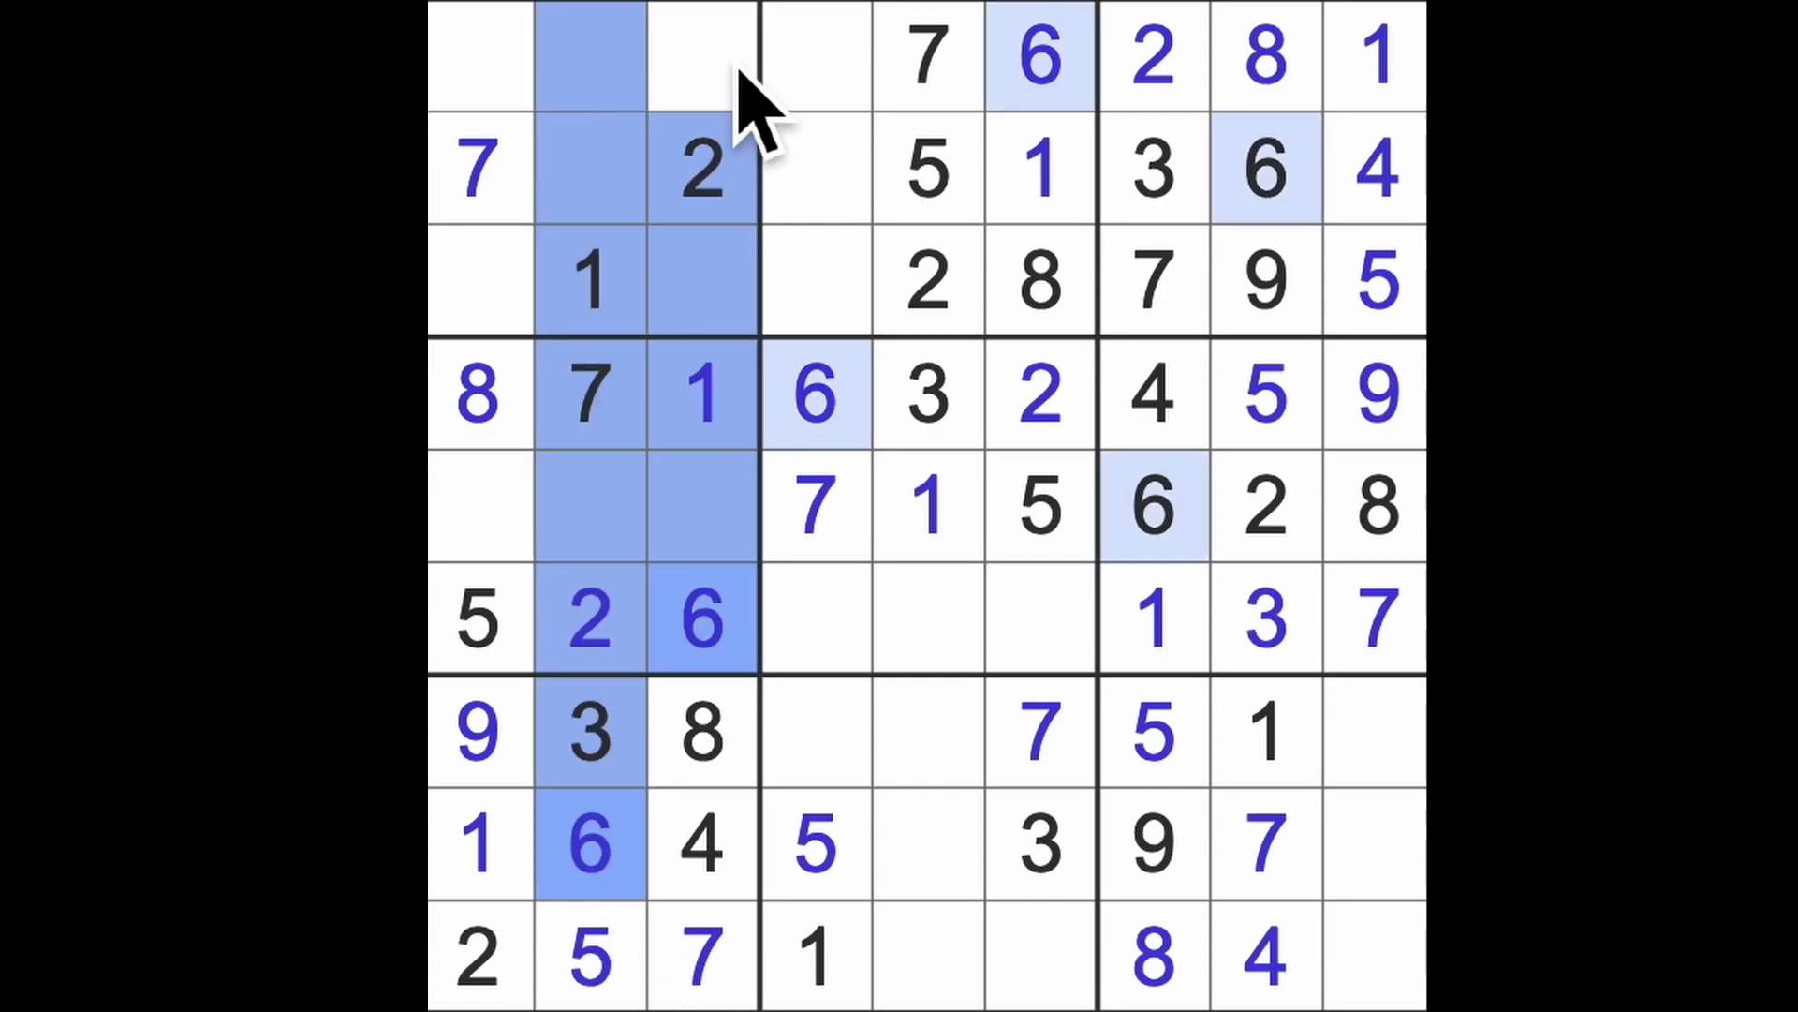
left_click(490, 302)
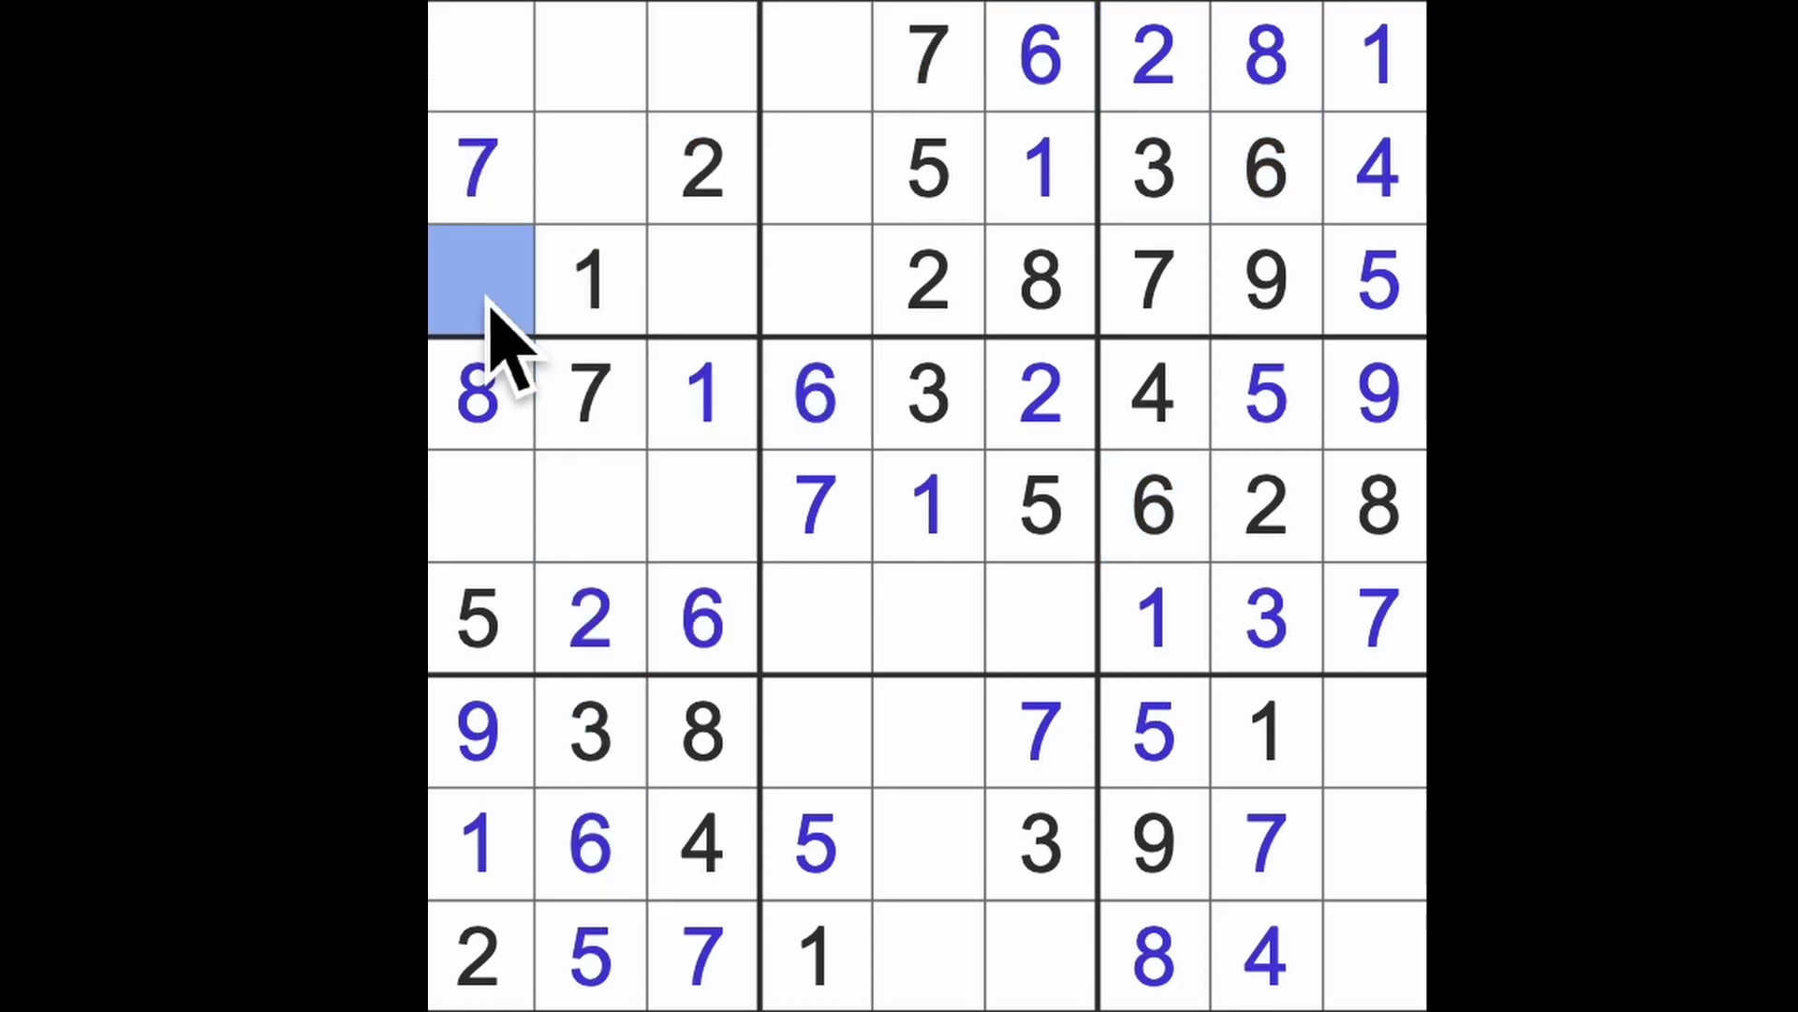
type("6")
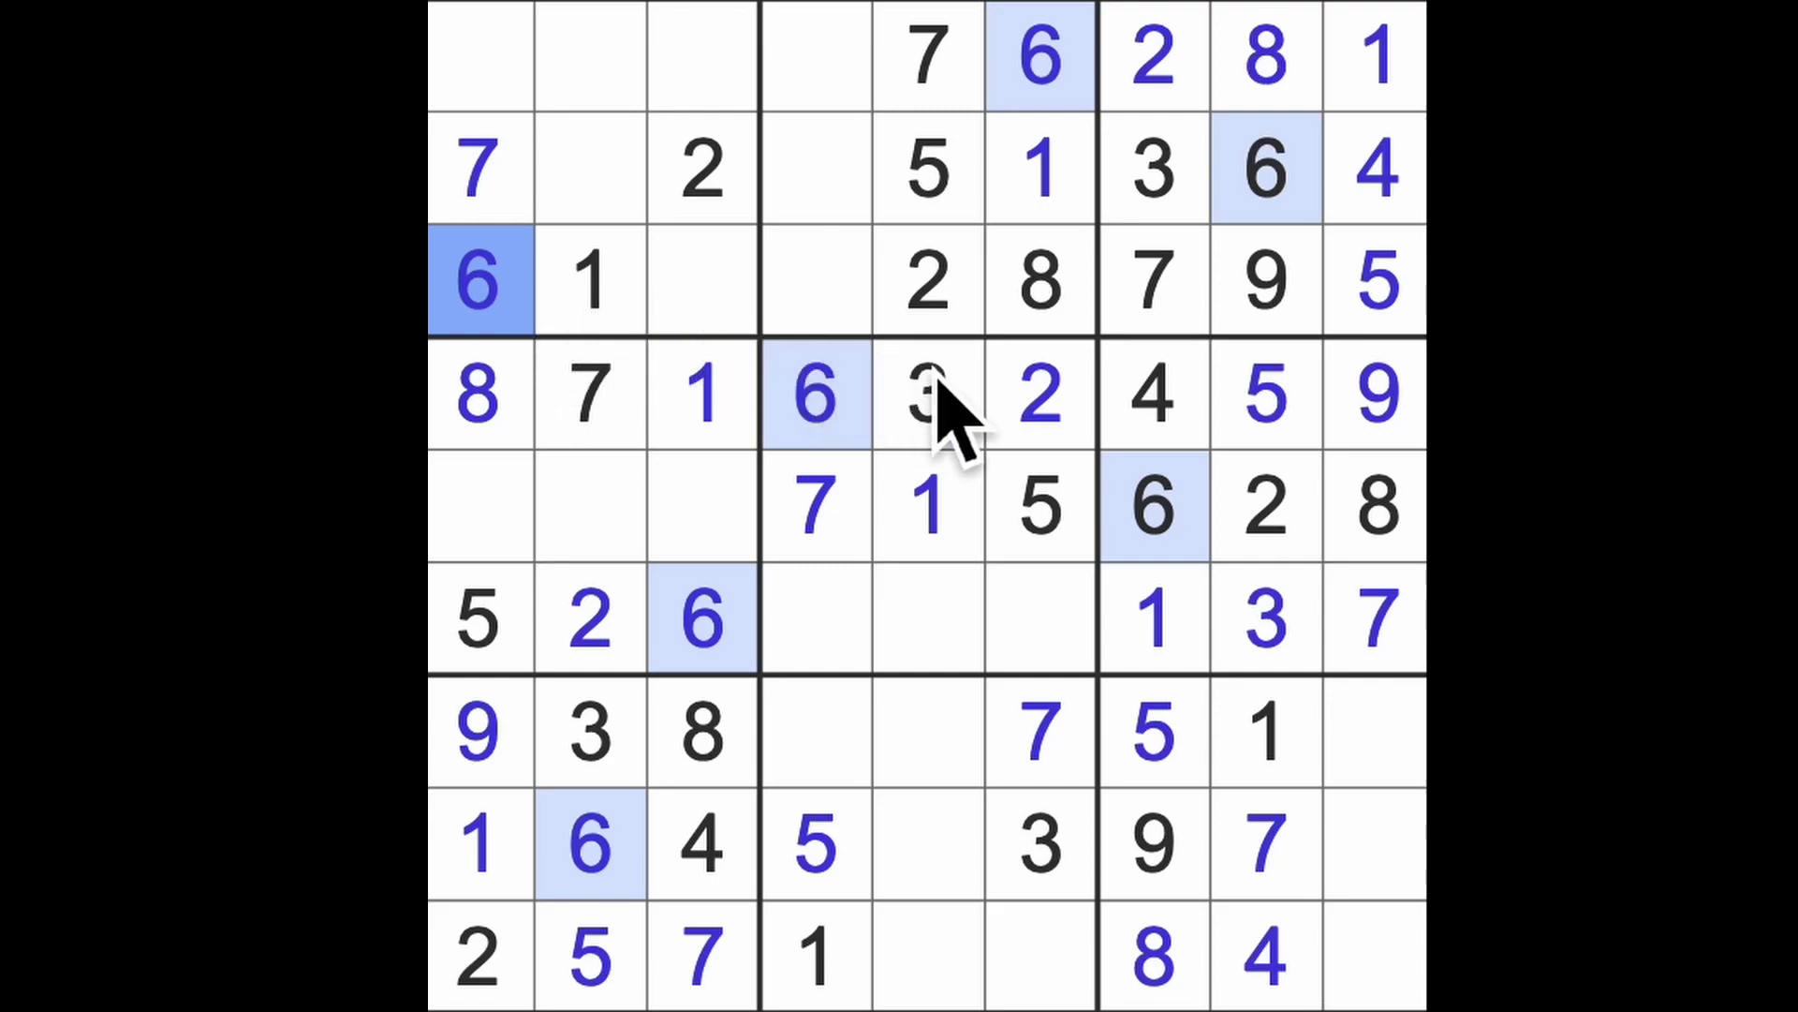
Step: Fill row 7, column 4 and place a 2 at row 8, column 9
left_click(972, 320)
mouse_move(974, 321)
left_mouse_down()
mouse_move(964, 843)
mouse_move(704, 991)
mouse_move(1068, 984)
left_mouse_up()
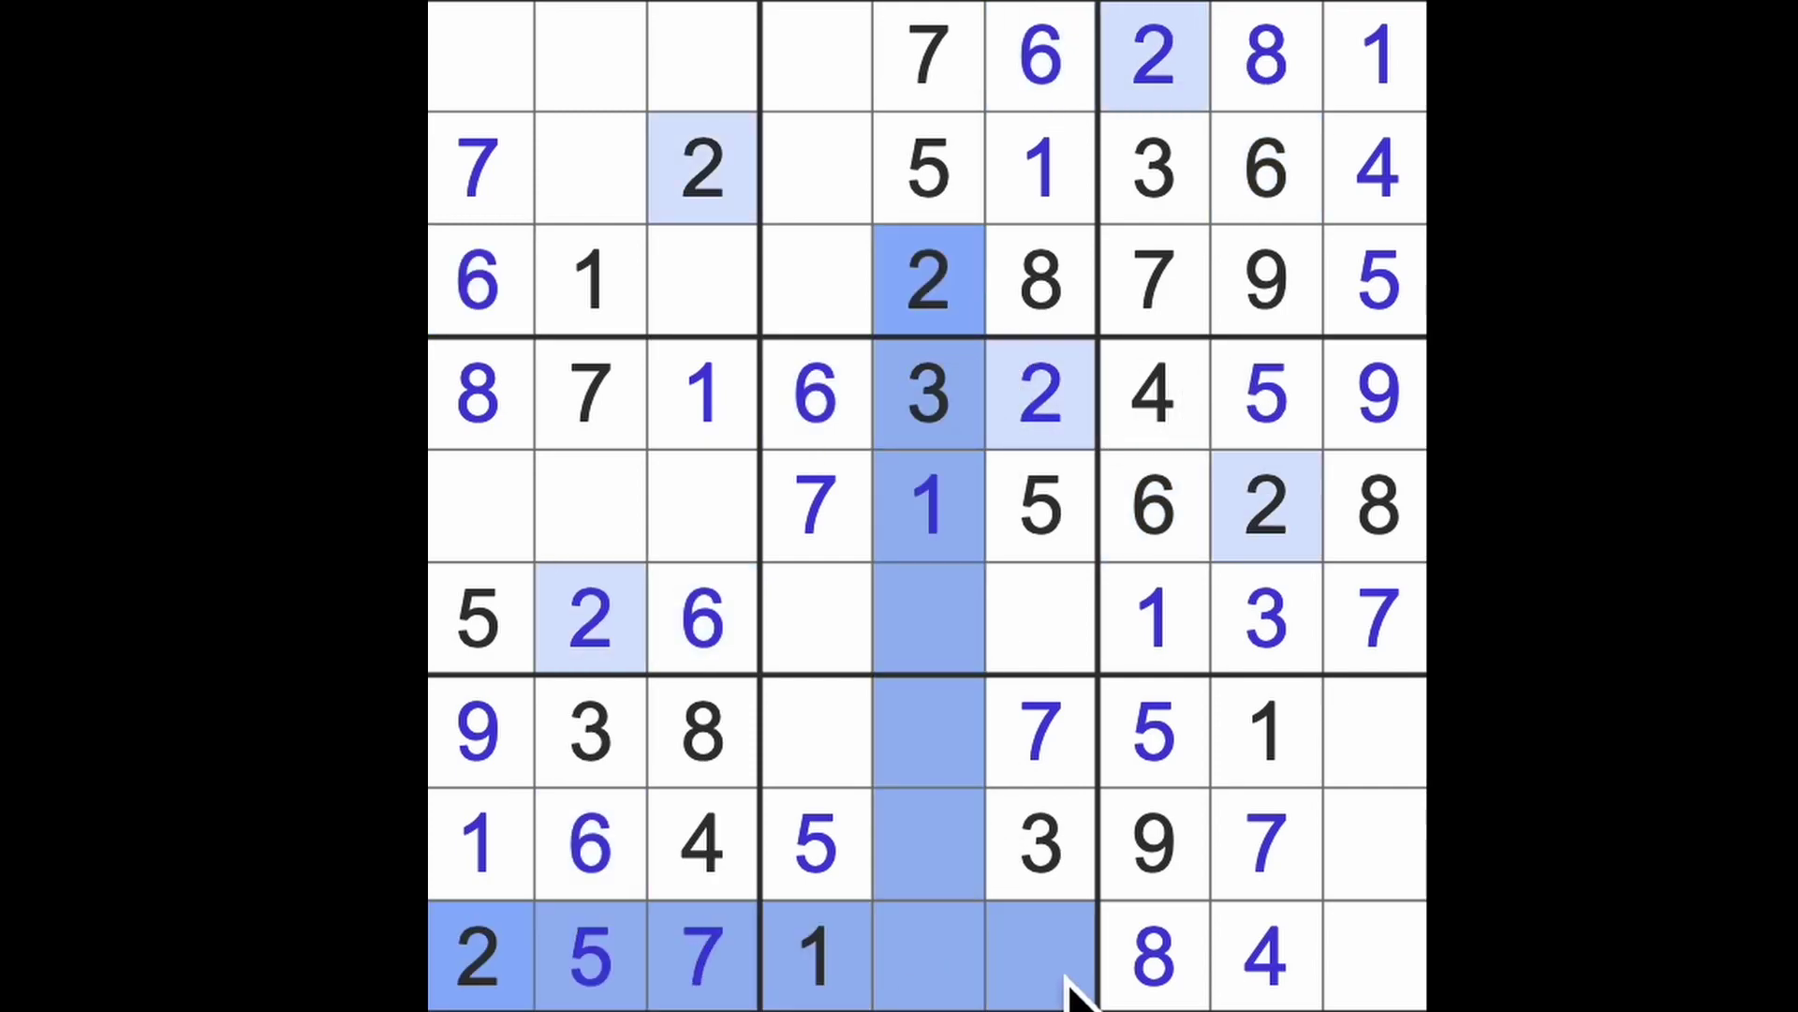
left_click(863, 784)
type("2")
left_click_drag(862, 783, 1378, 732)
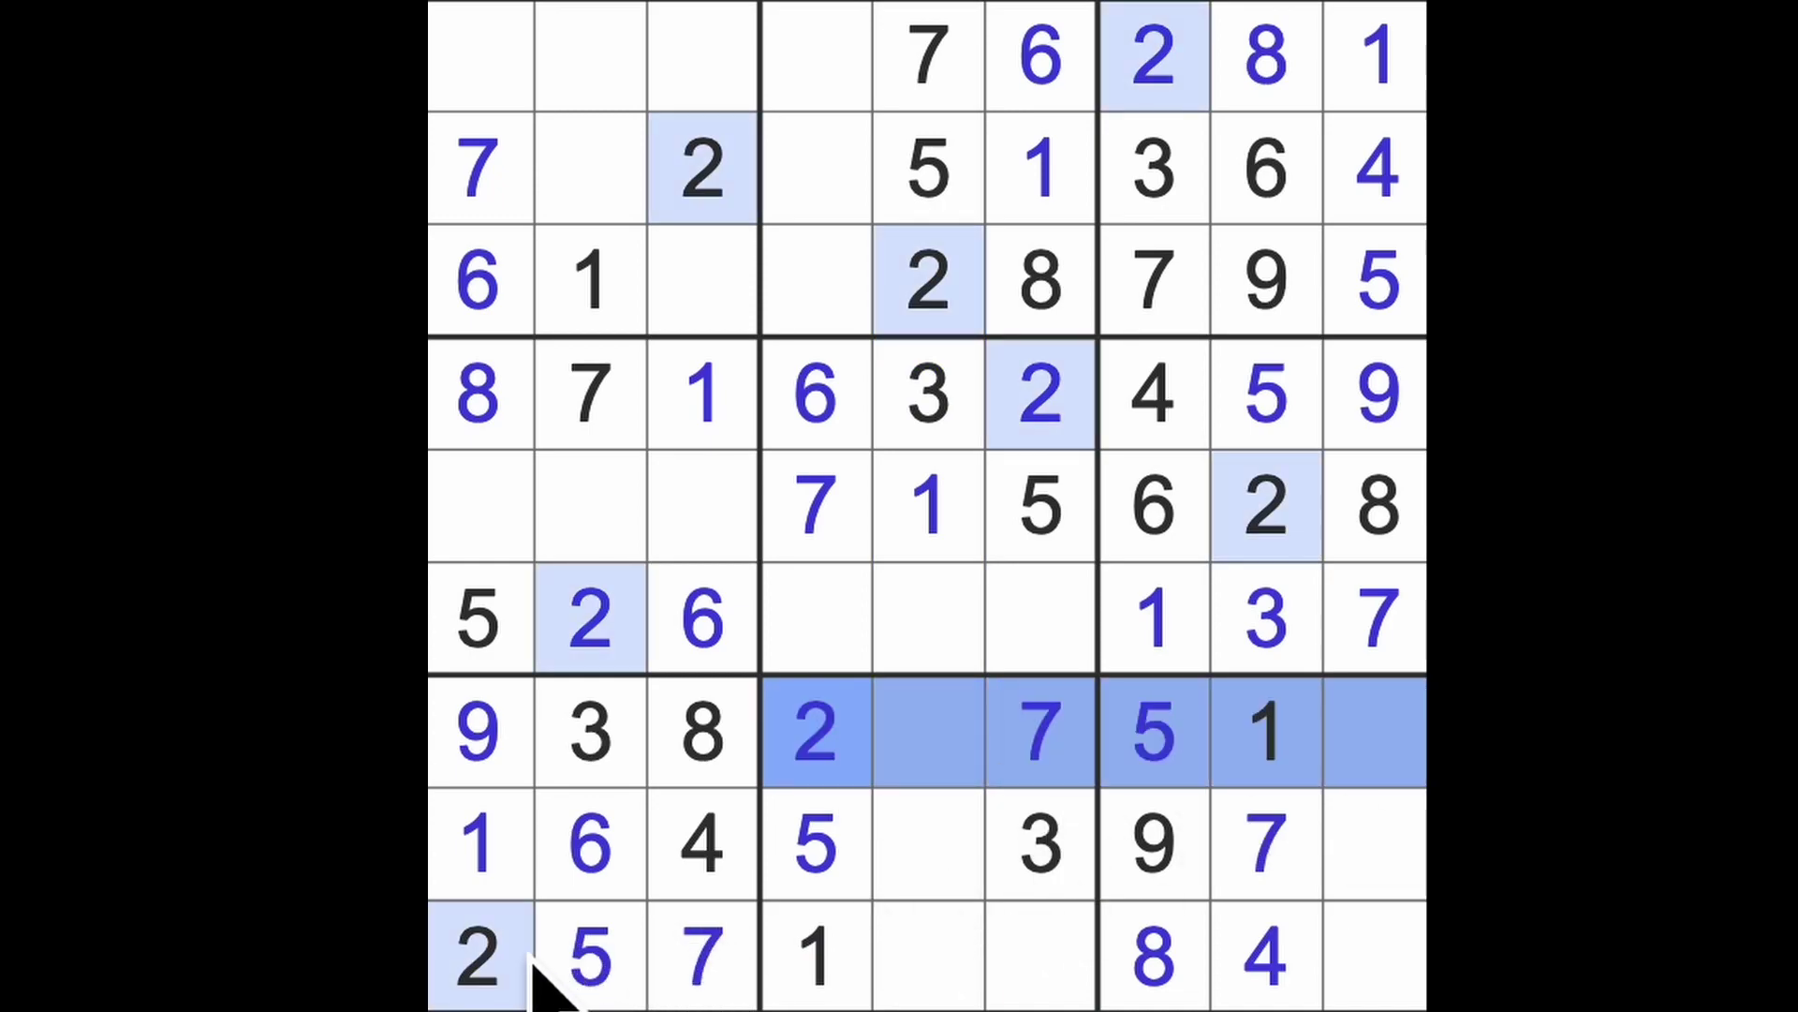
left_click_drag(527, 976, 1398, 962)
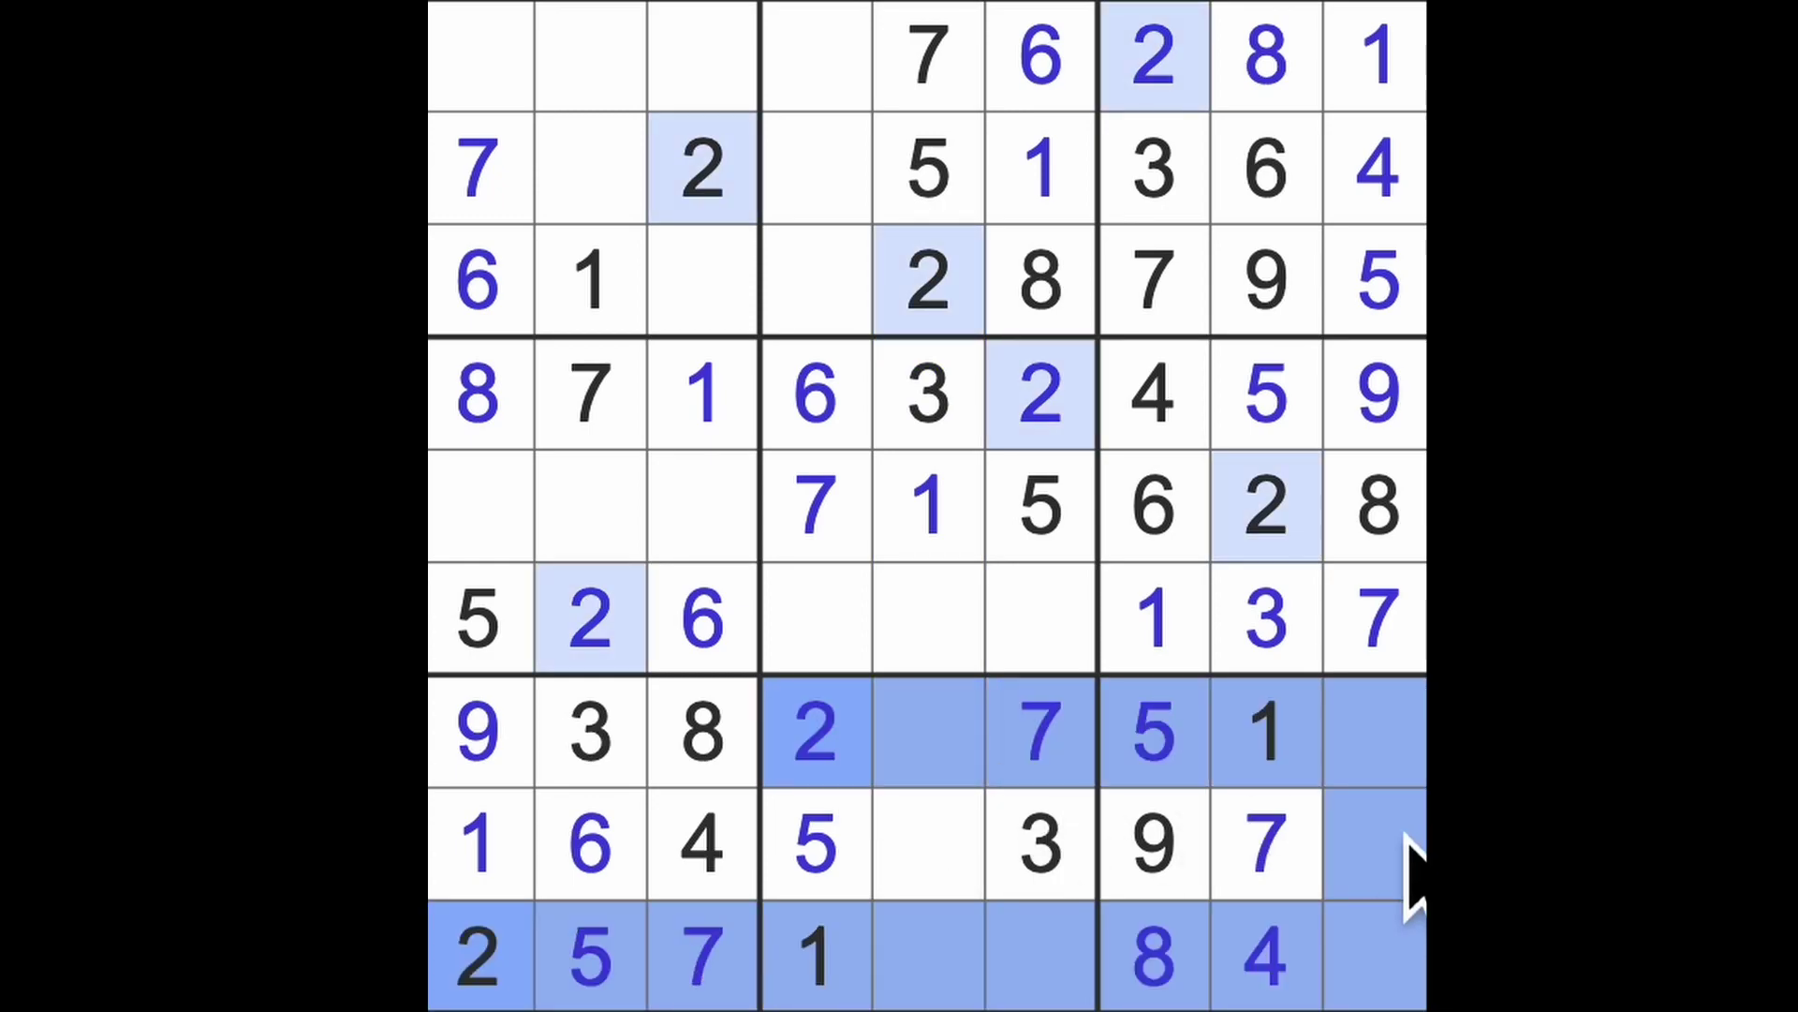
left_click(1391, 874)
type("2")
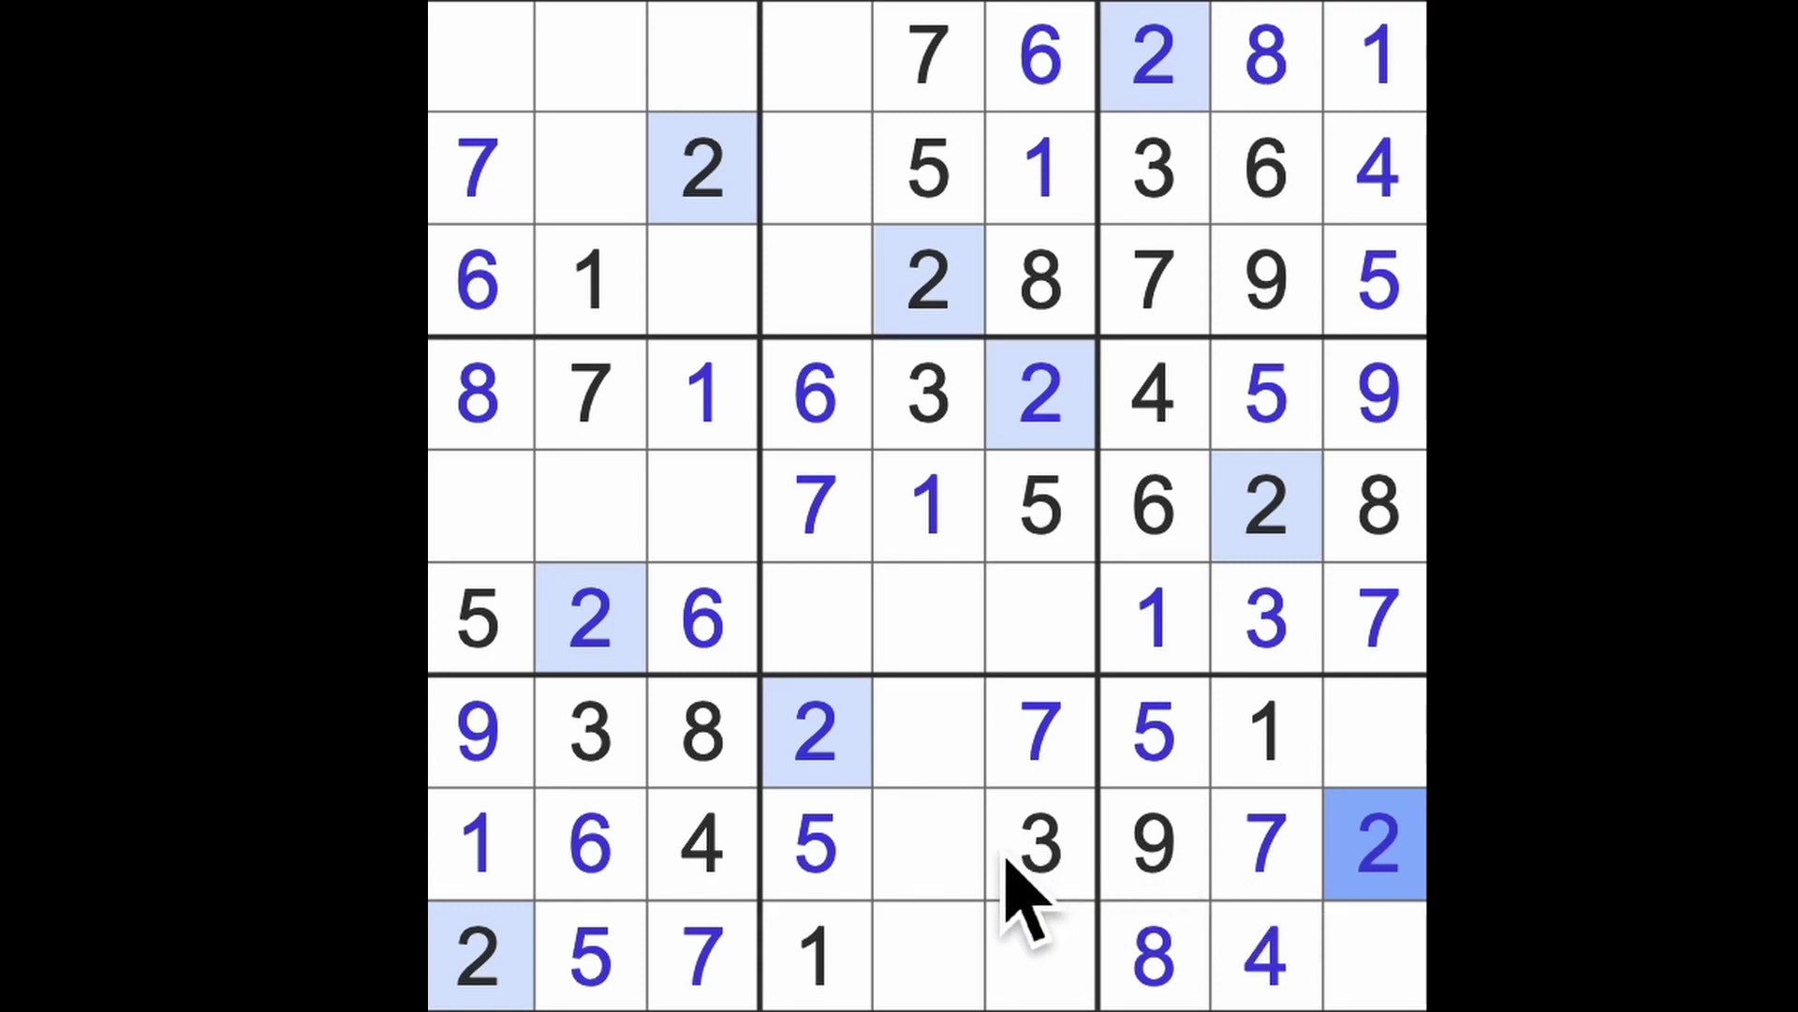
Step: Place 8s at row 8, column 5 and row 6, column 4
left_click(957, 855)
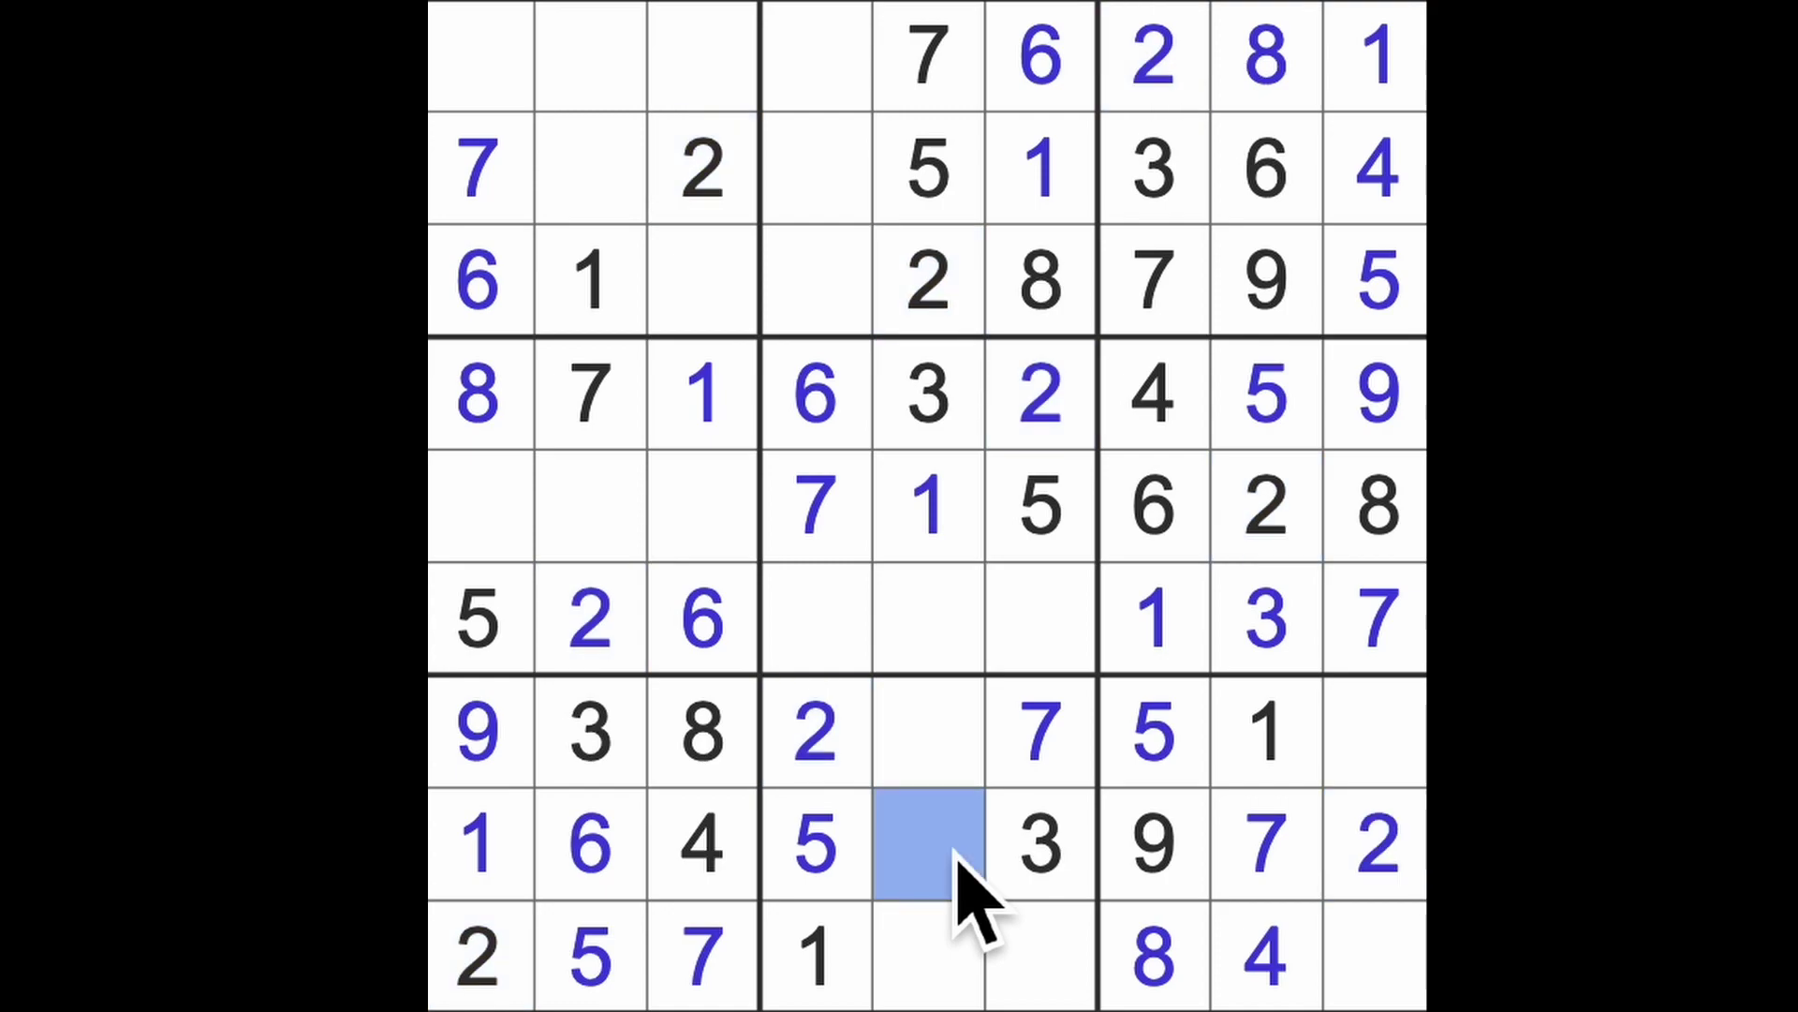
type("8")
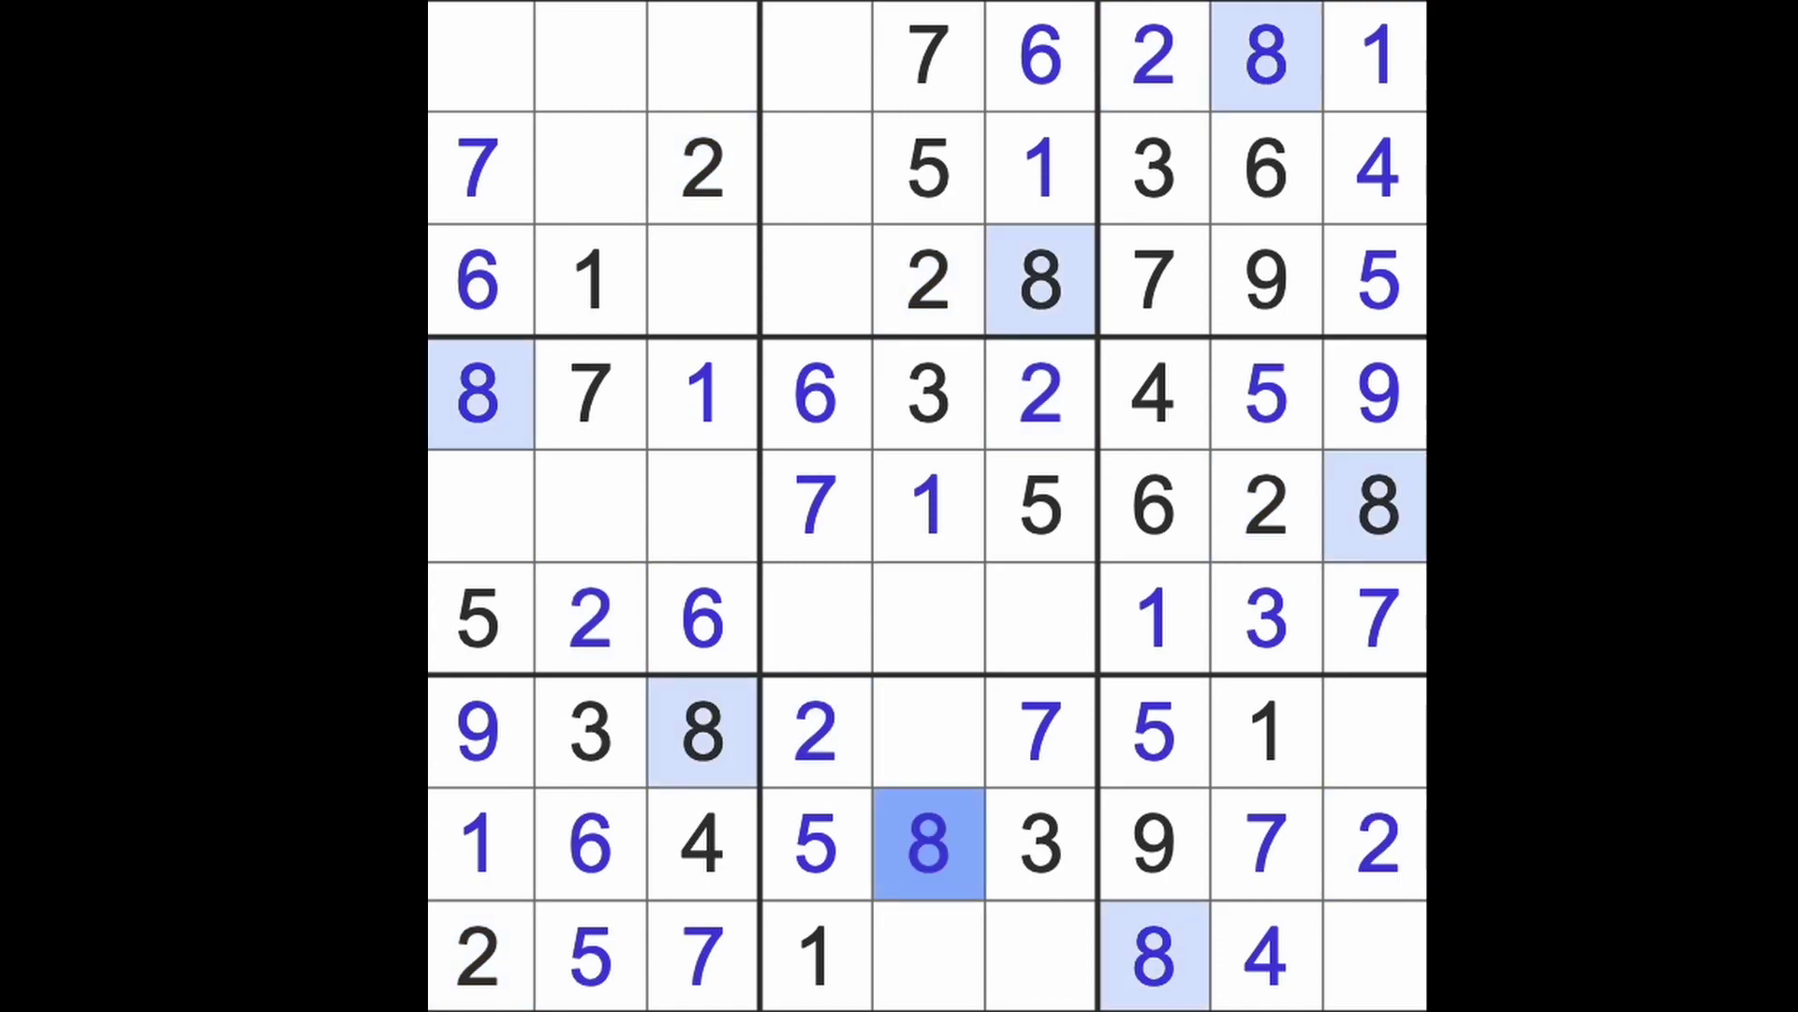
left_click_drag(929, 843, 854, 629)
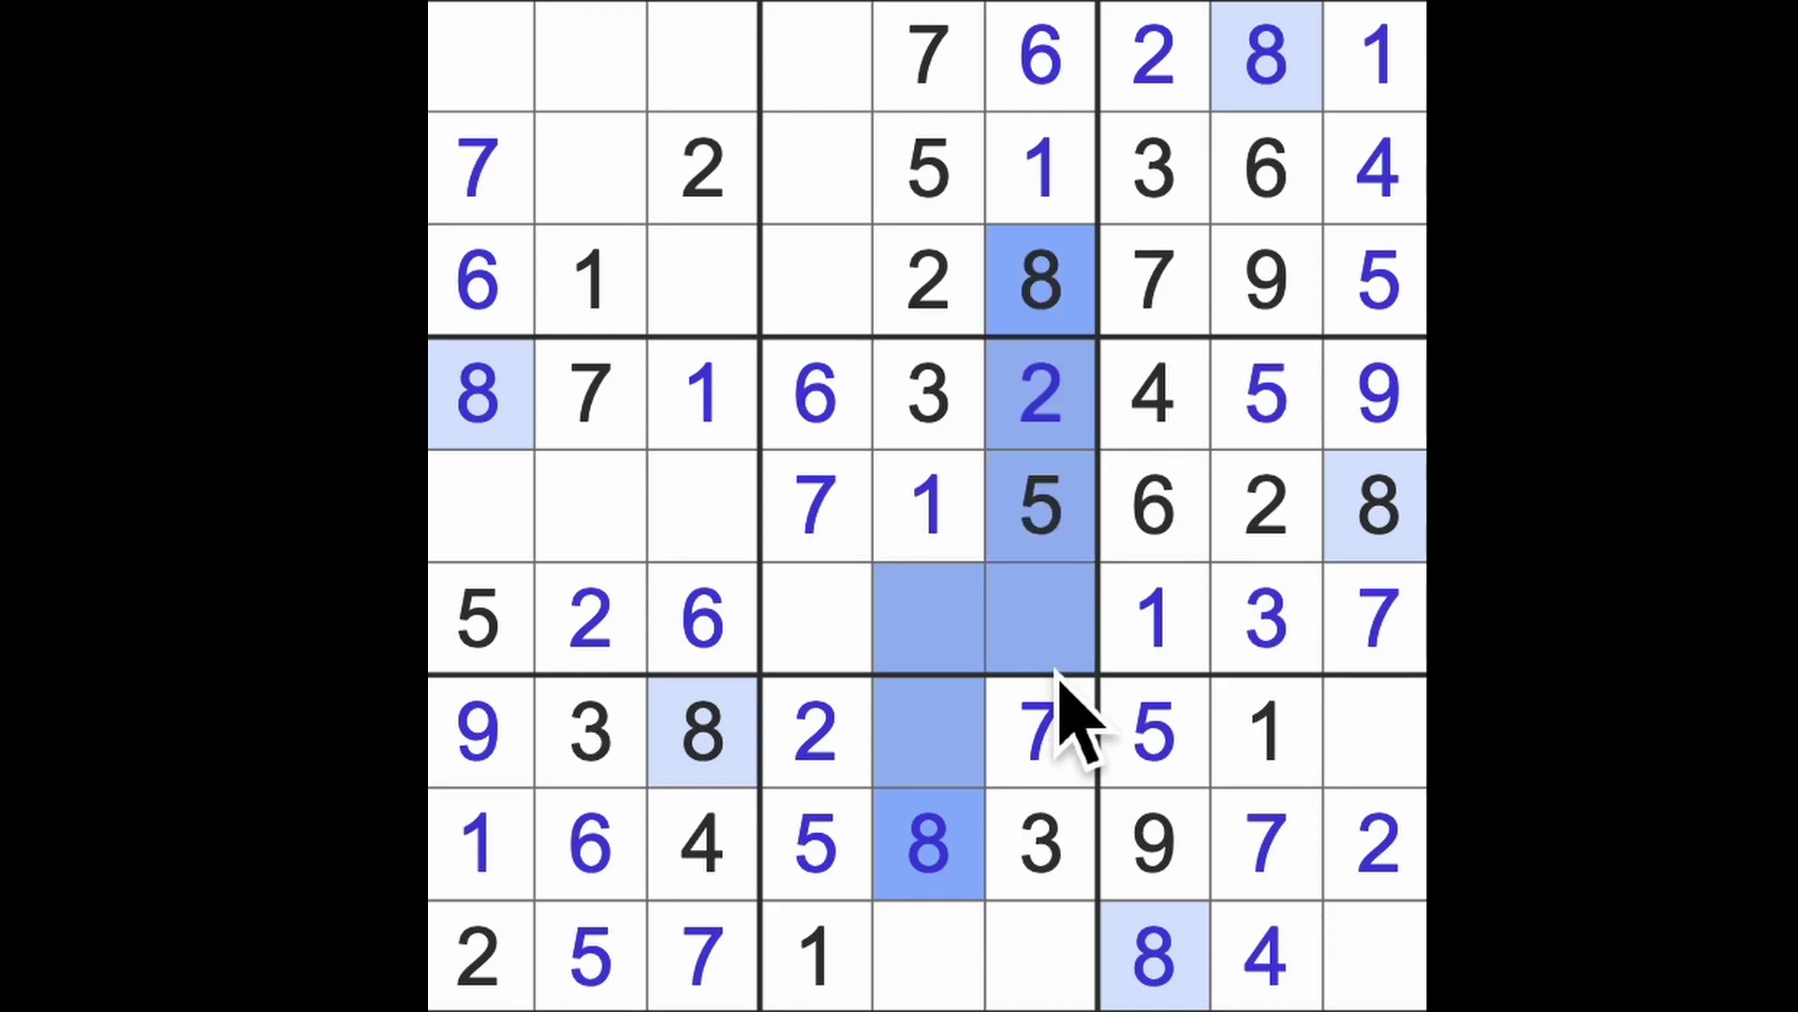
left_click(855, 646)
type("8")
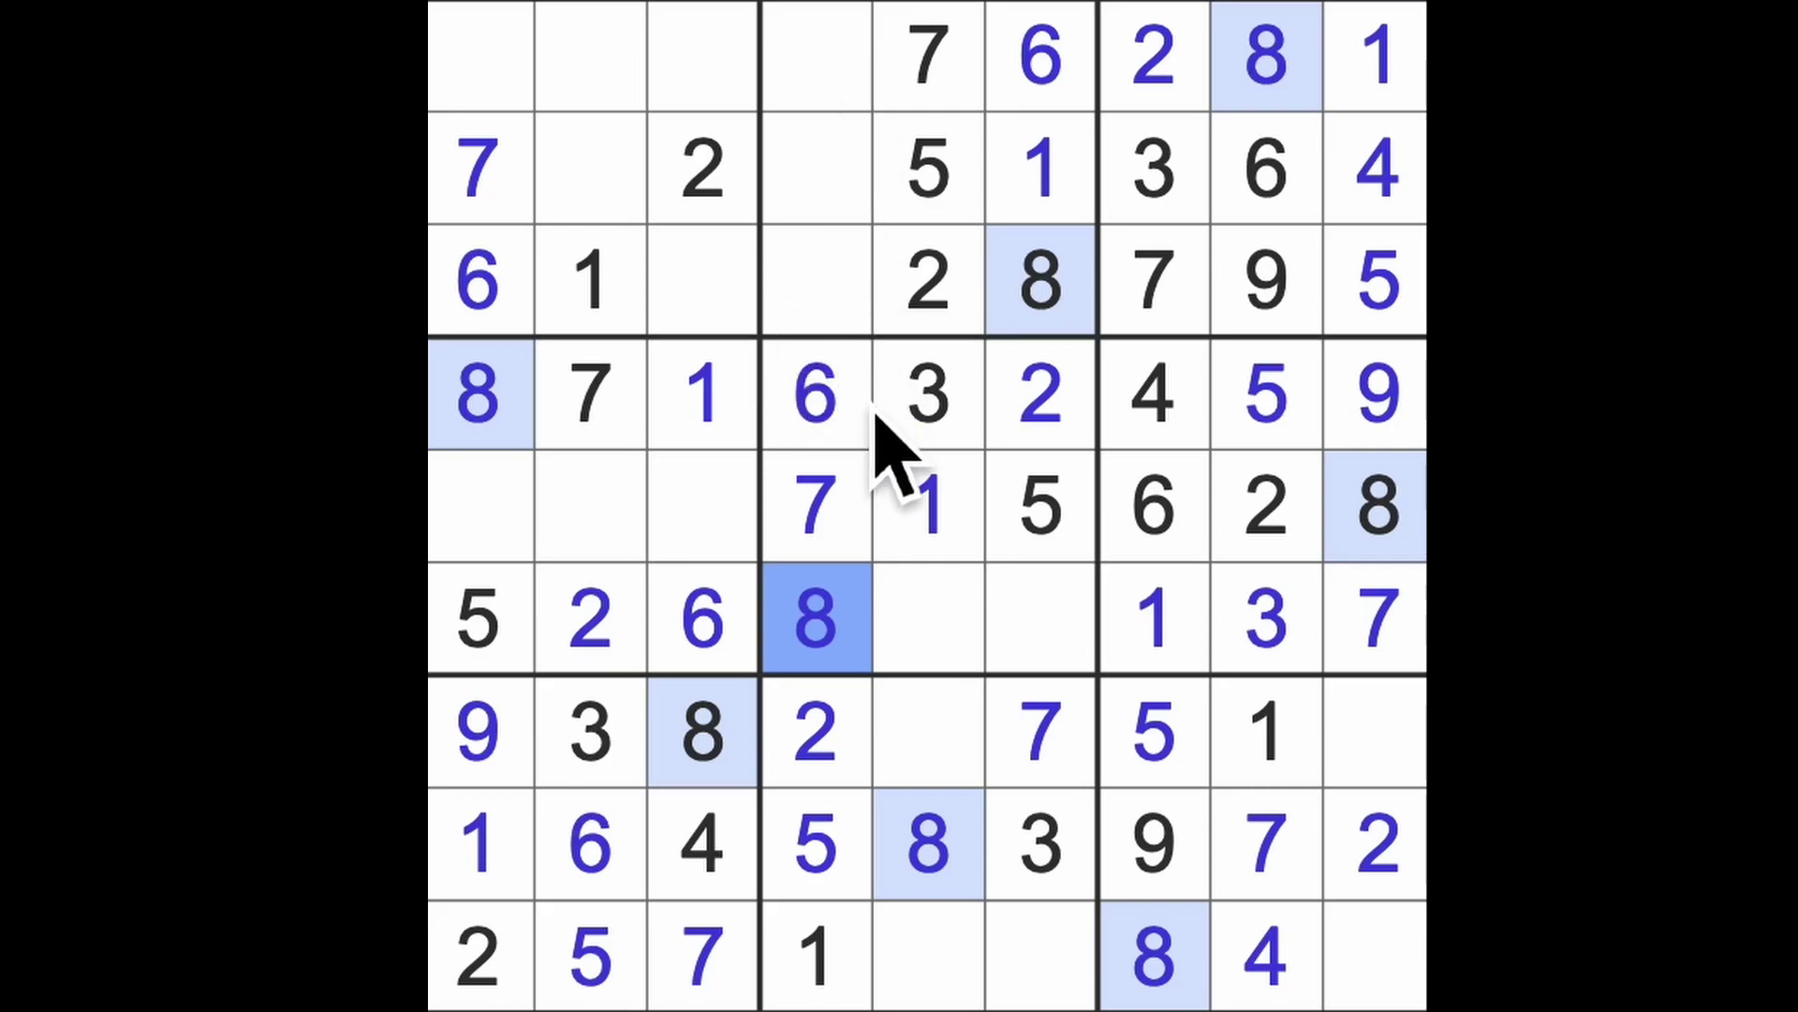
Step: Put a 4 at row 3, column 4 and a 3 at row 3, column 3
left_click_drag(718, 872, 723, 321)
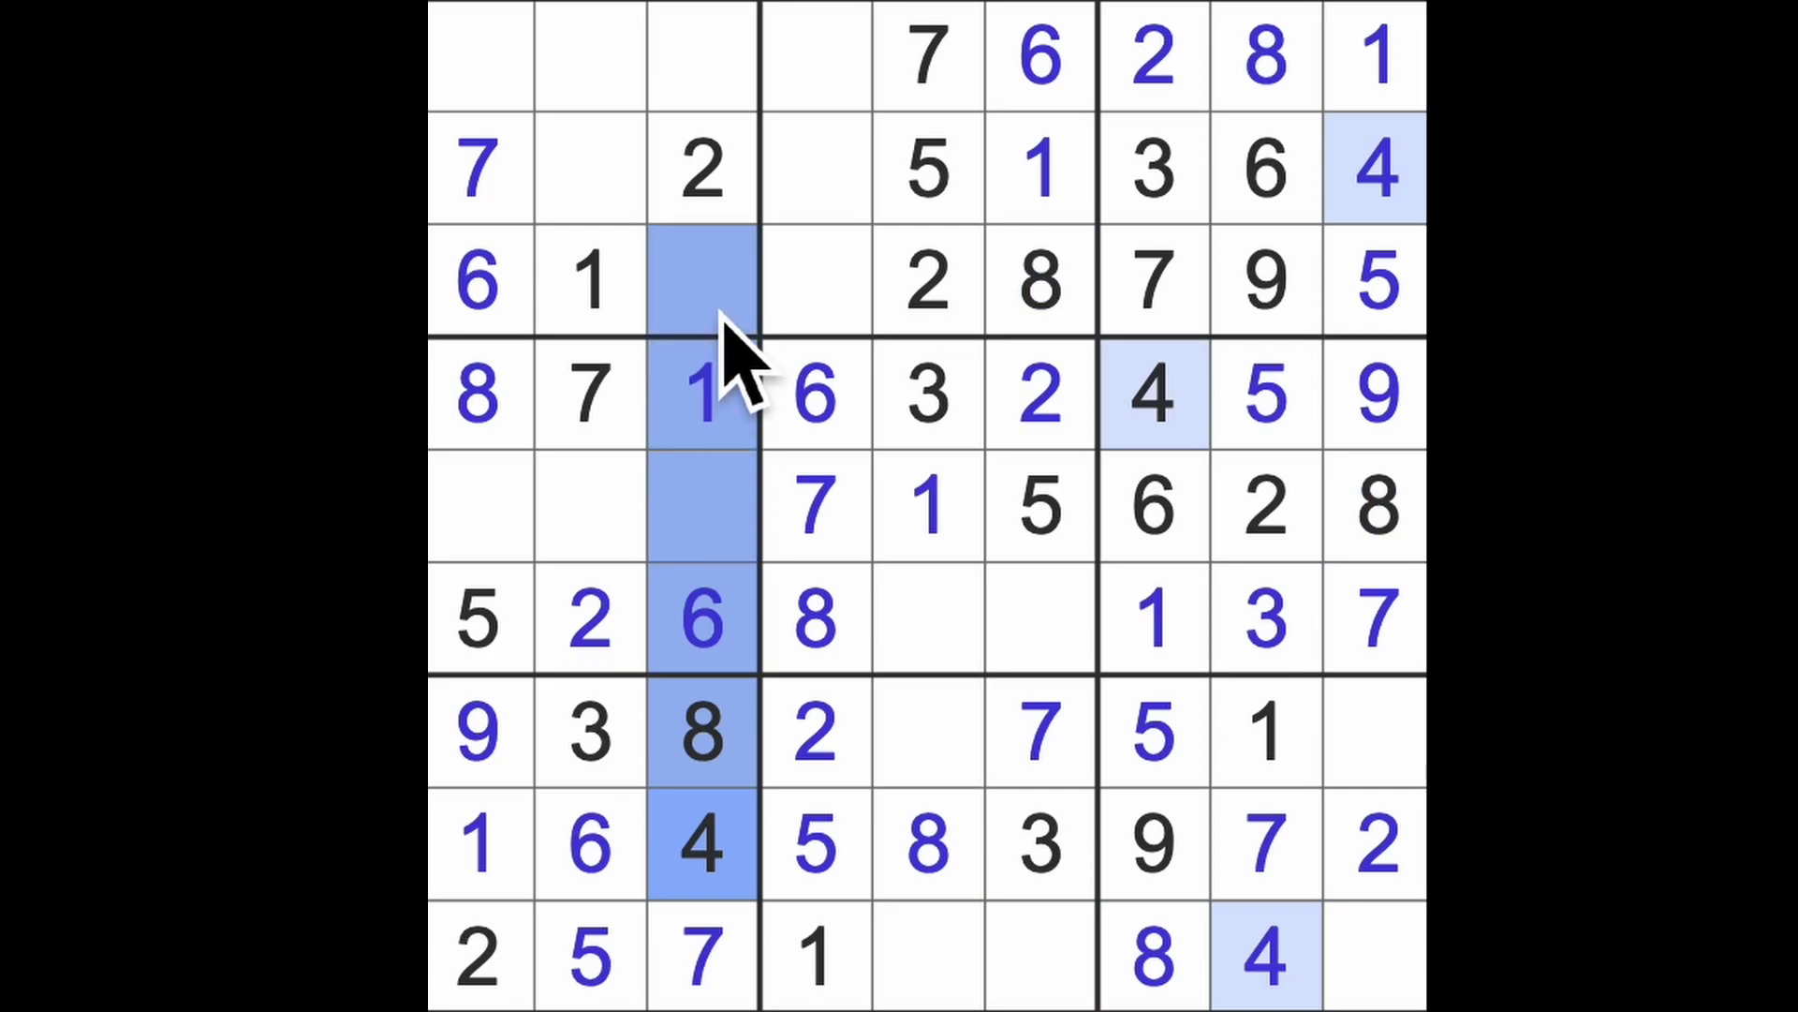
left_click(810, 313)
type("4")
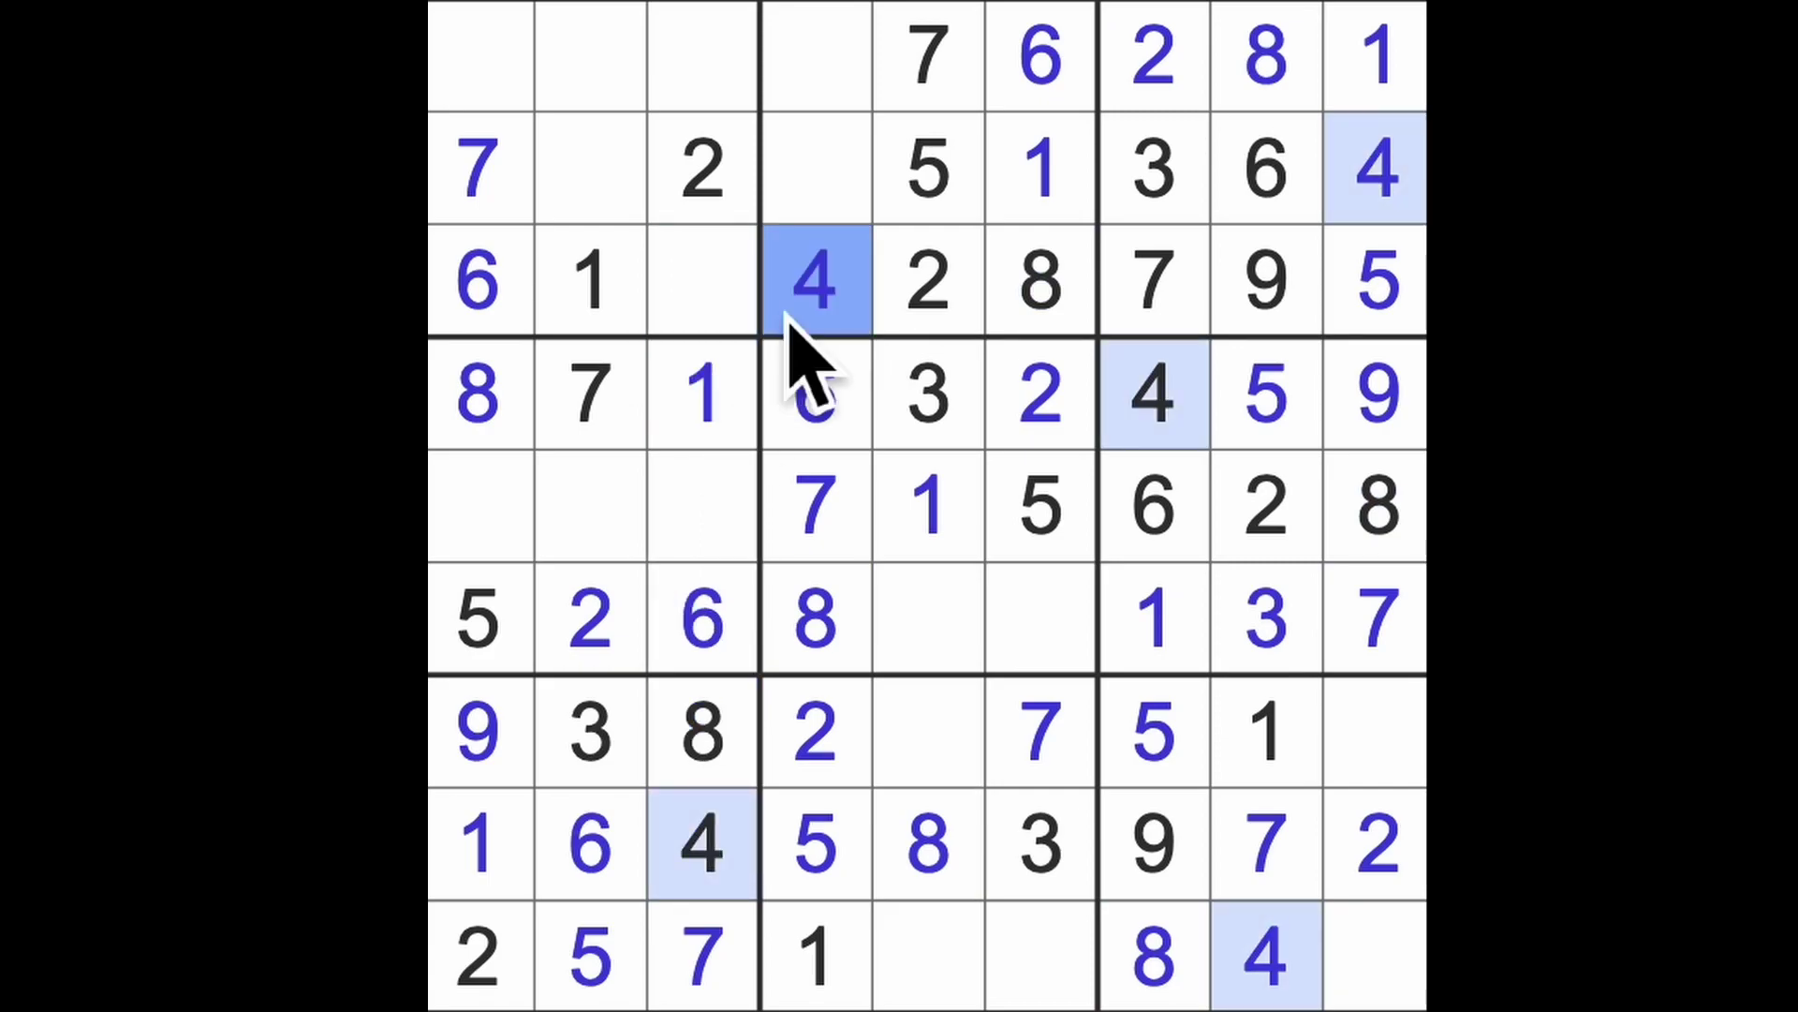
left_click(699, 307)
type("3")
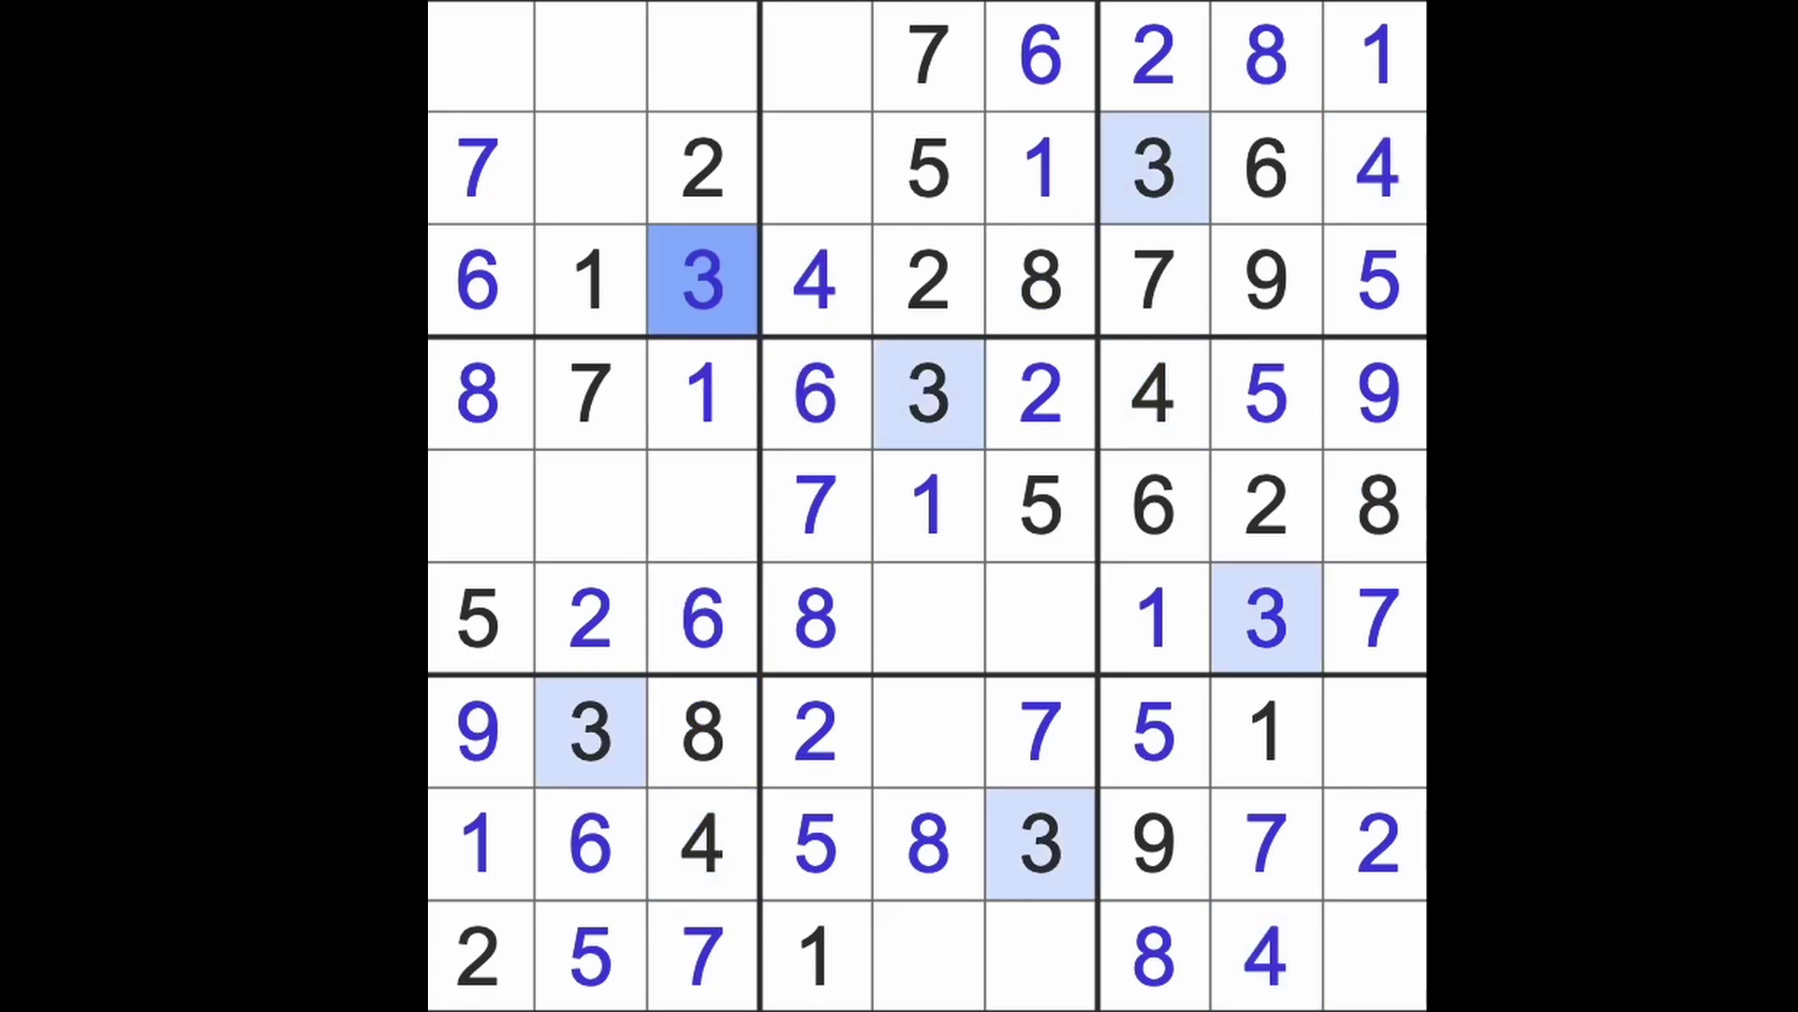
Step: Place a 3 at row 5, column 1 and 4s at row 1 column 1 and row 5 column 2
left_click_drag(698, 307, 513, 555)
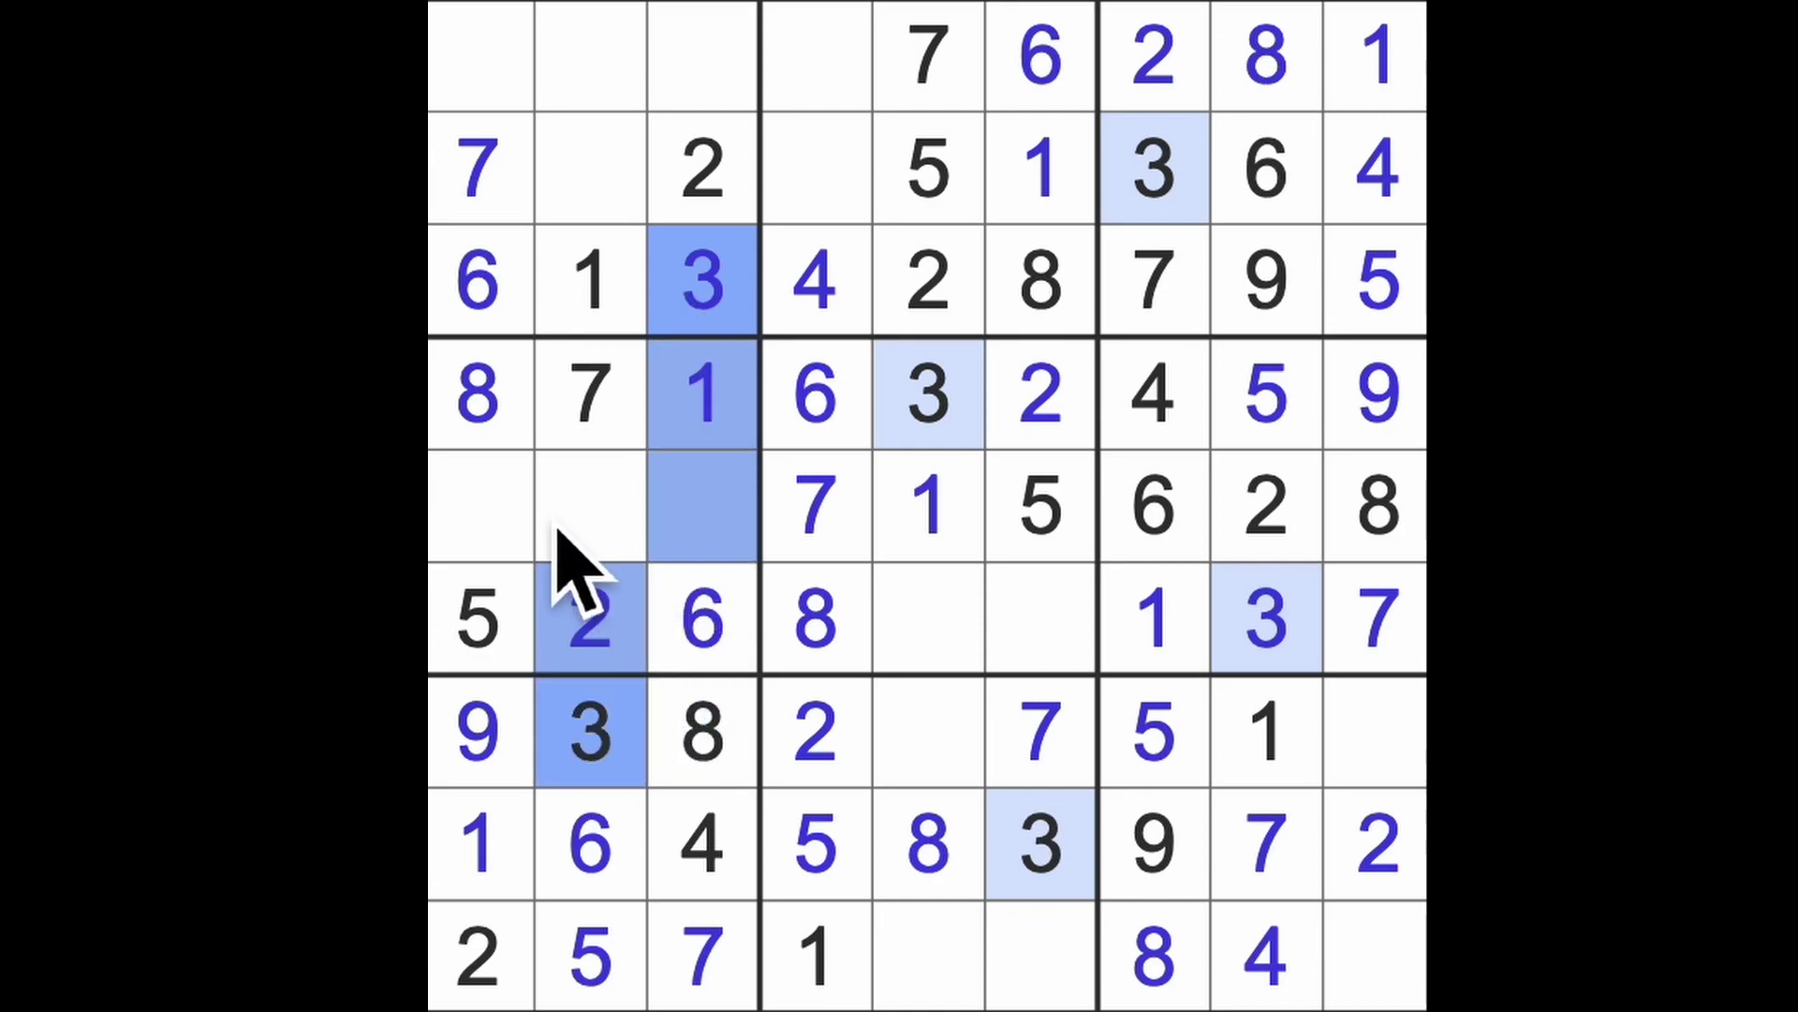
left_click(495, 517)
type("3")
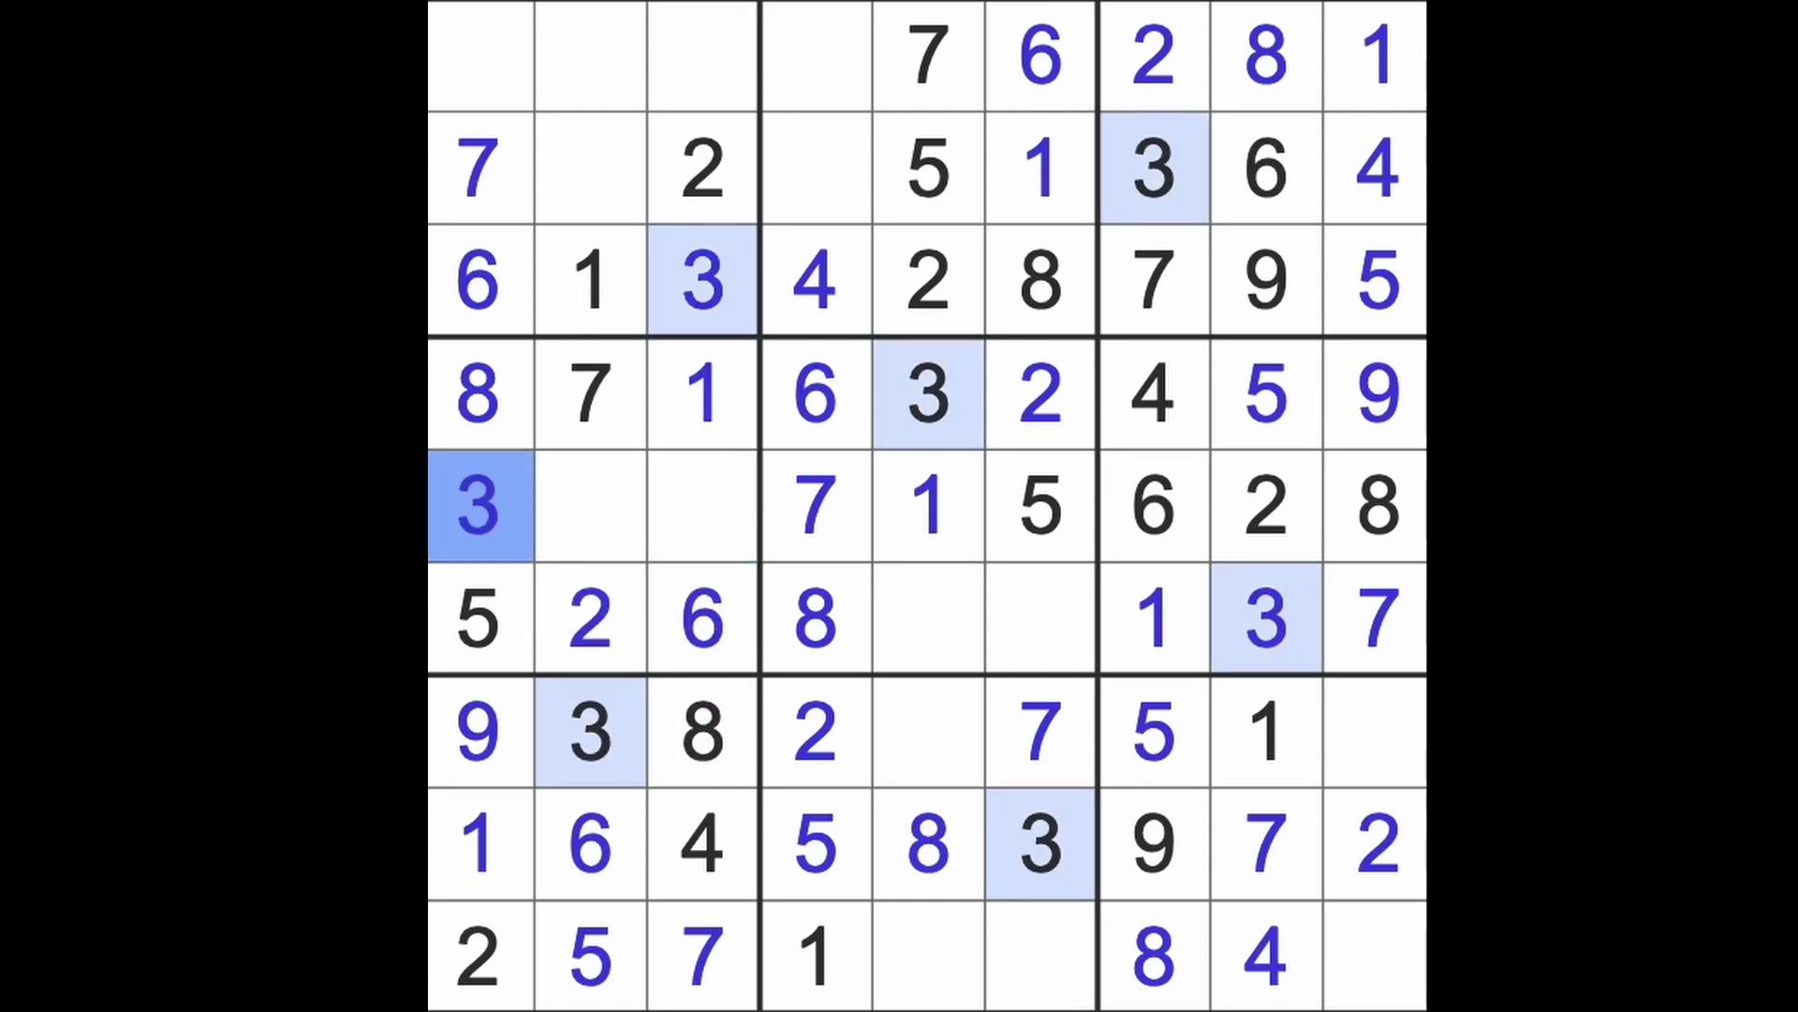
left_click(495, 104)
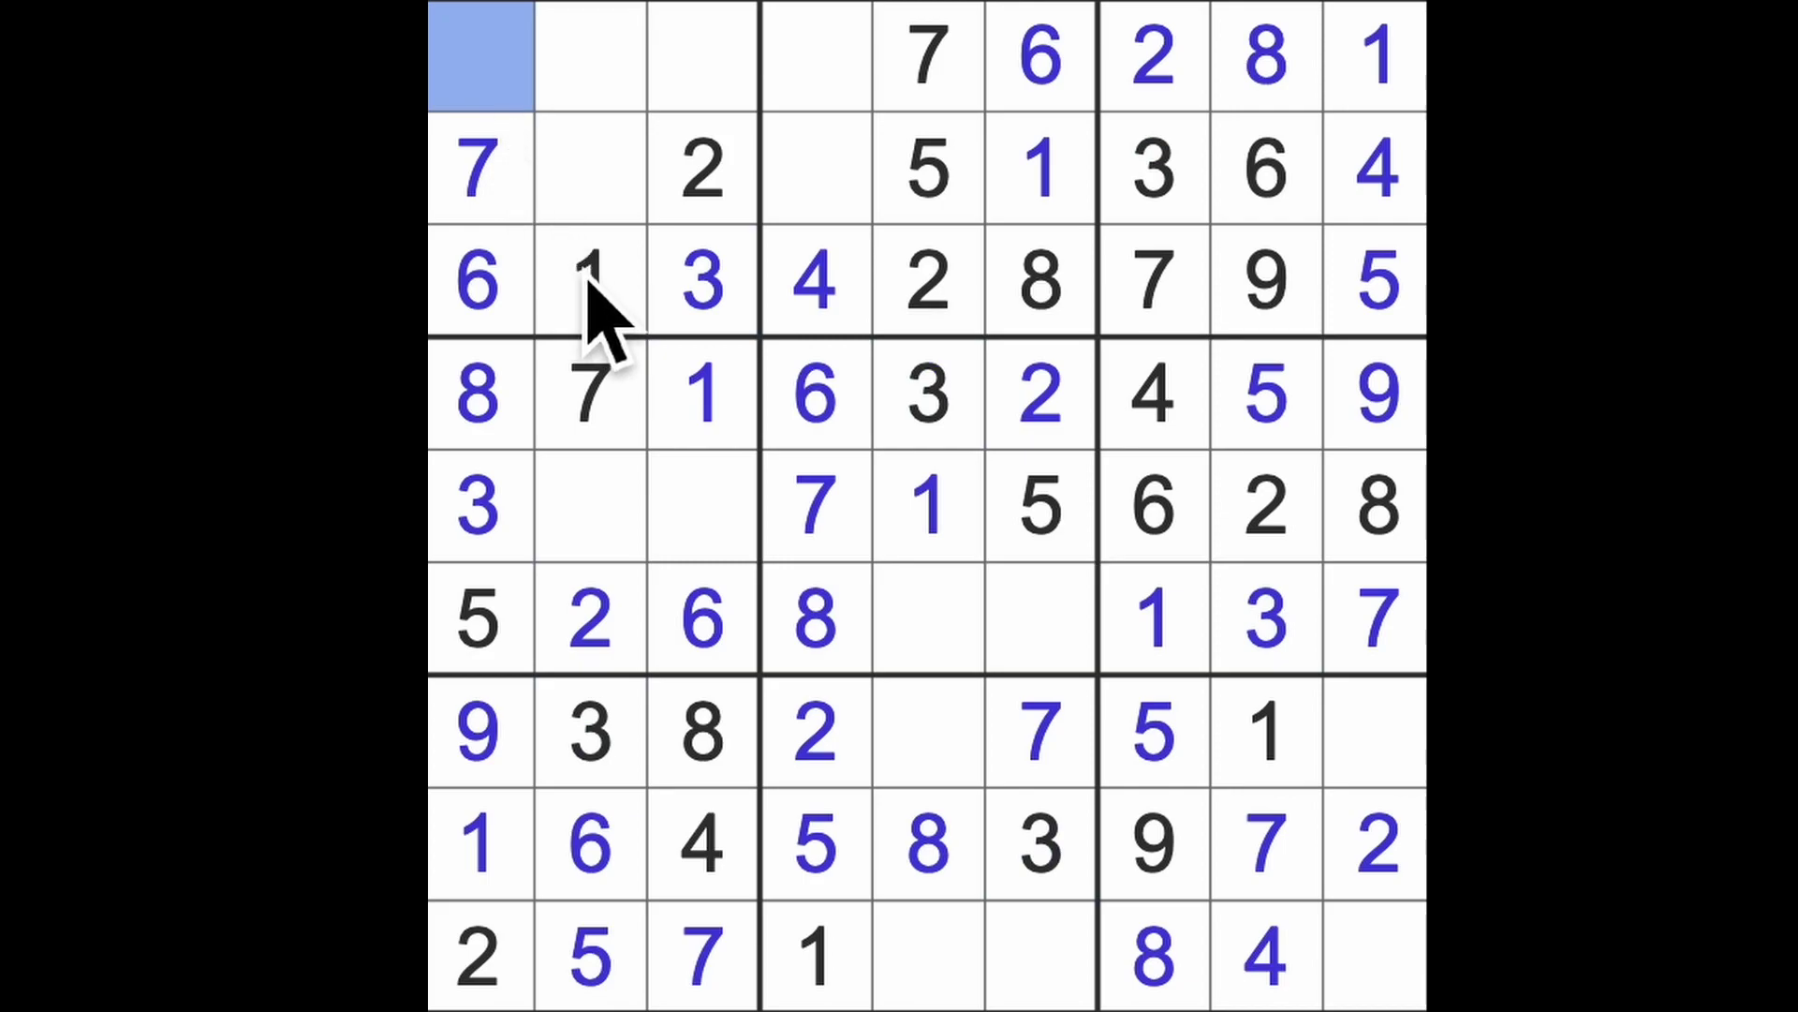
type("4")
left_click_drag(722, 863, 731, 482)
left_click(597, 514)
type("4")
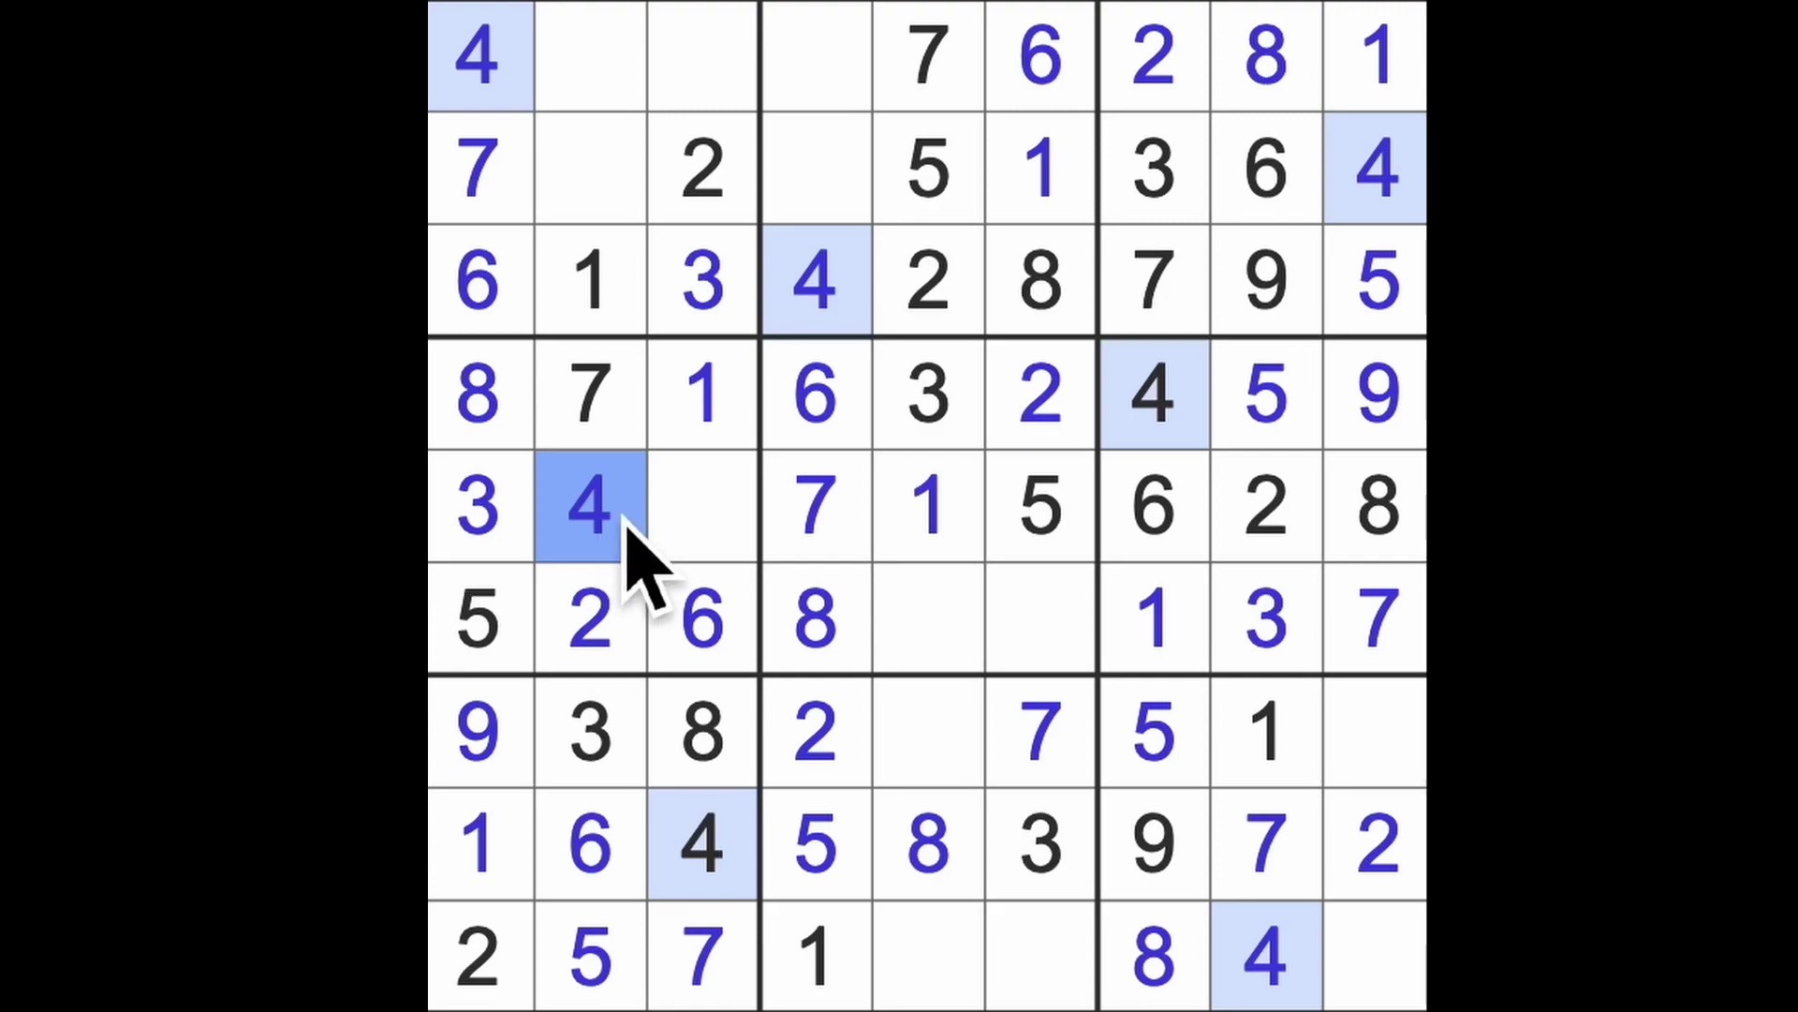
left_click(1420, 751)
left_click(1414, 984, "ctrl")
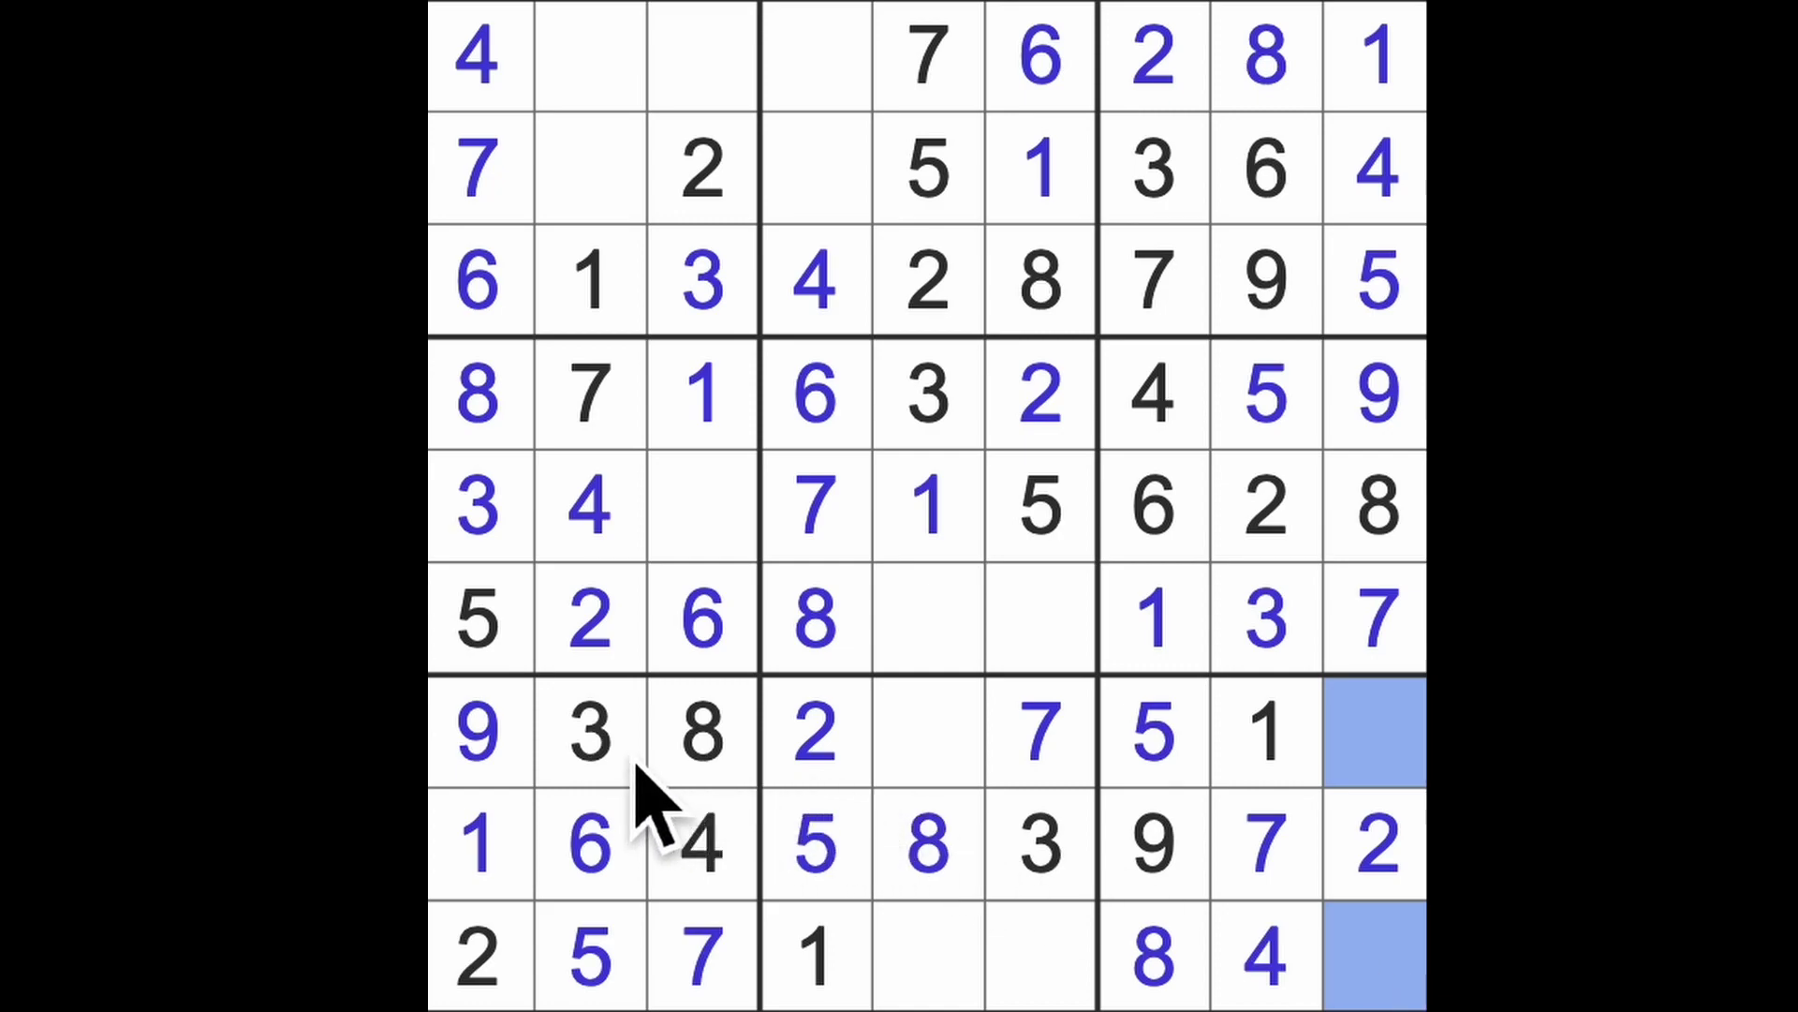
Step: Place a 3 at row 9, column 9 and a 6 at row 7, column 9
left_click_drag(590, 731, 1265, 734)
left_click_drag(1419, 829, 1412, 745)
left_click(1413, 967)
type("3")
left_click(1417, 760)
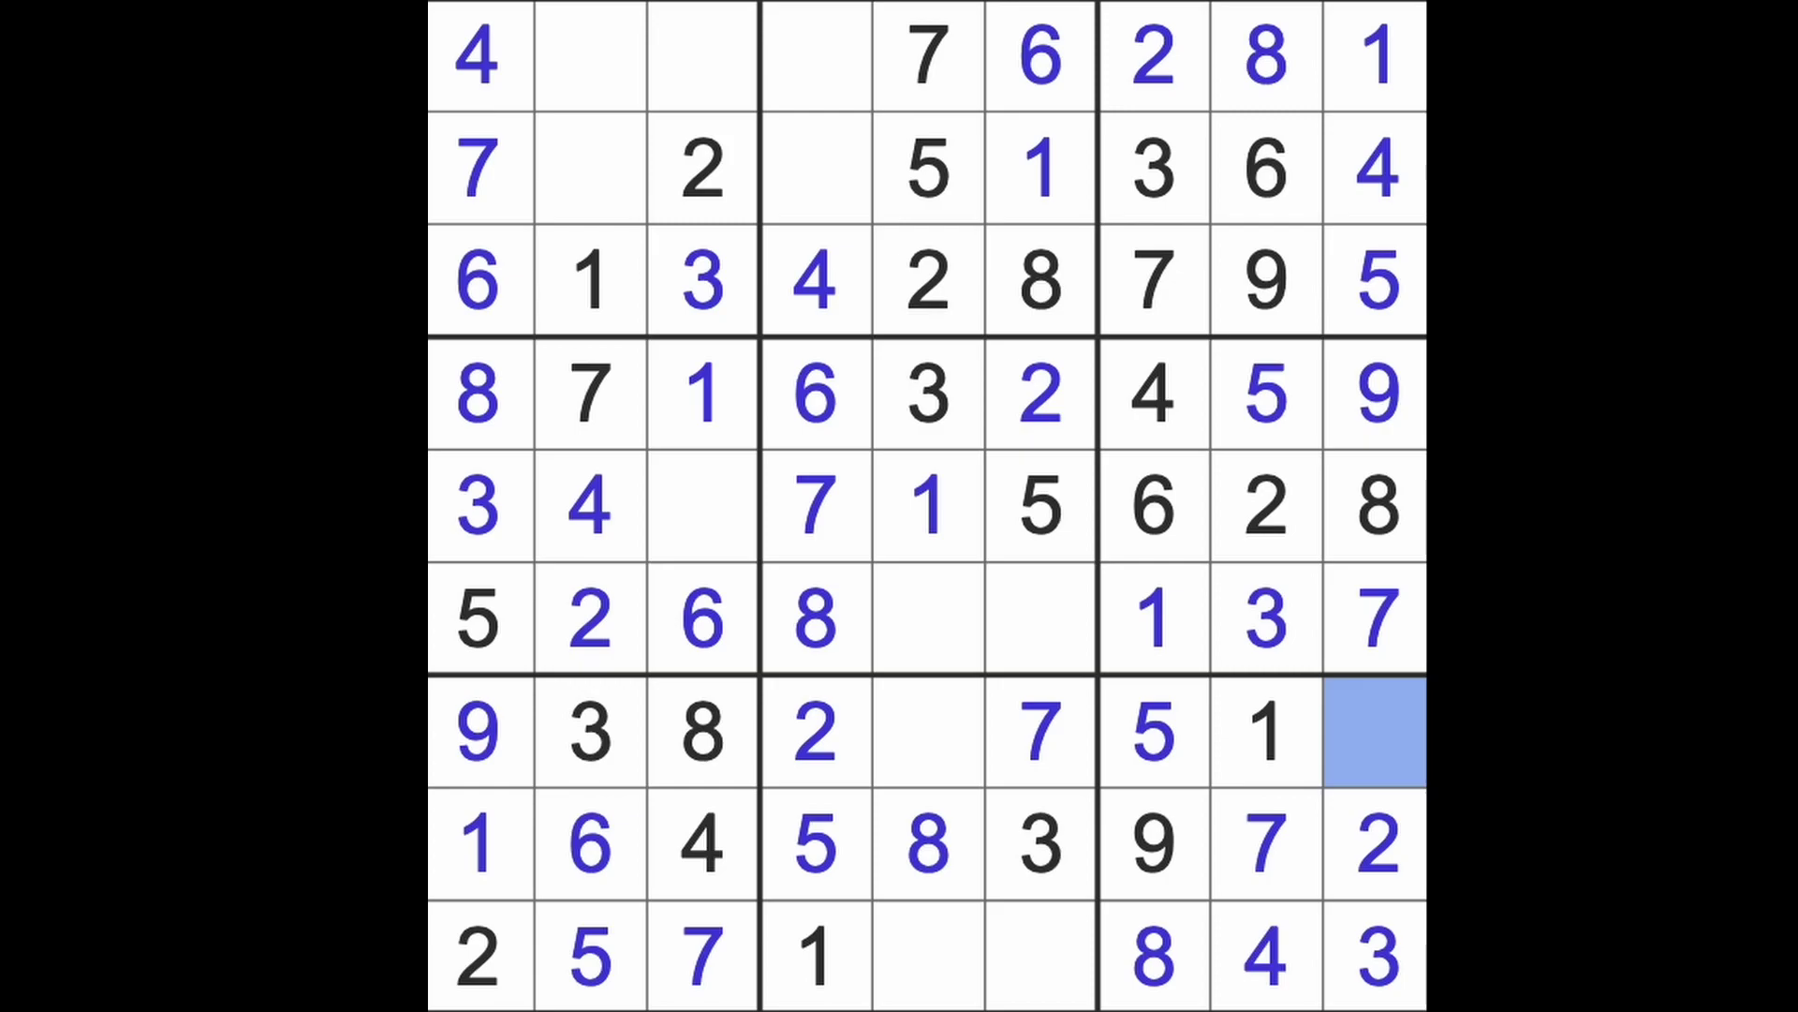
type("6")
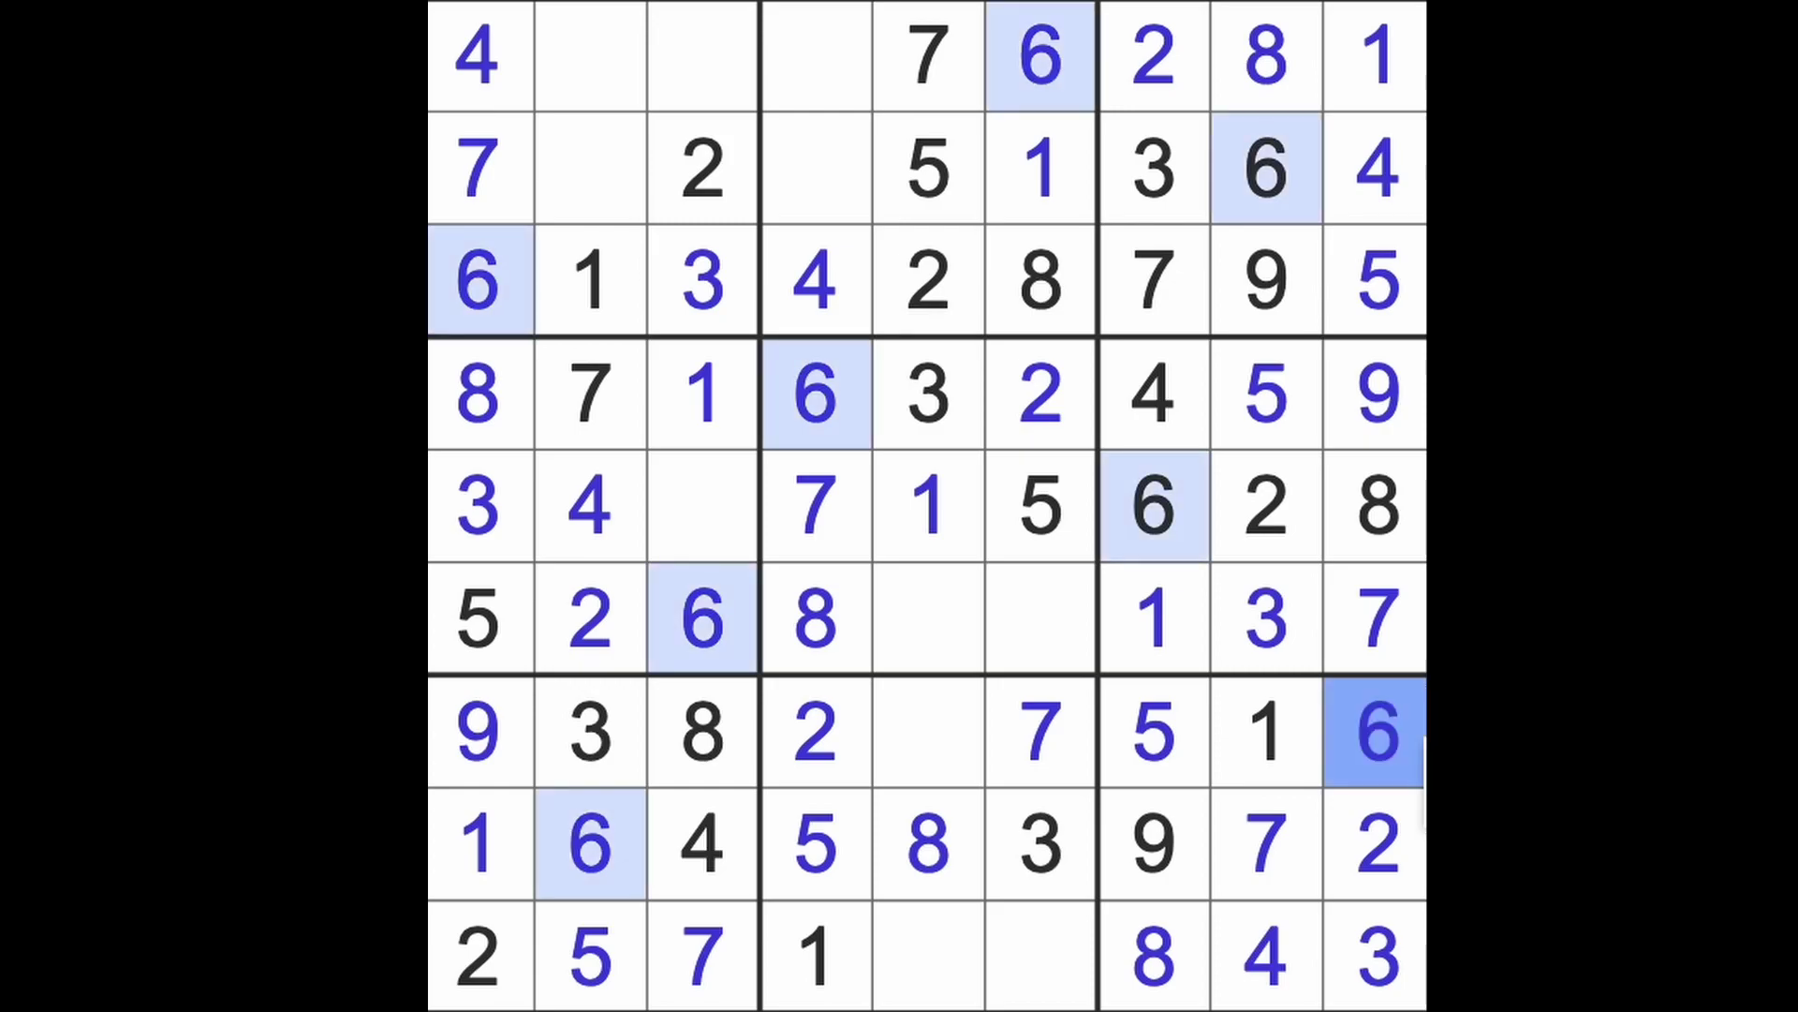
Step: Place a 6 at row 9, column 5 and a 4 at row 7, column 5
left_click_drag(1423, 745, 951, 755)
left_click_drag(1047, 85, 1036, 656)
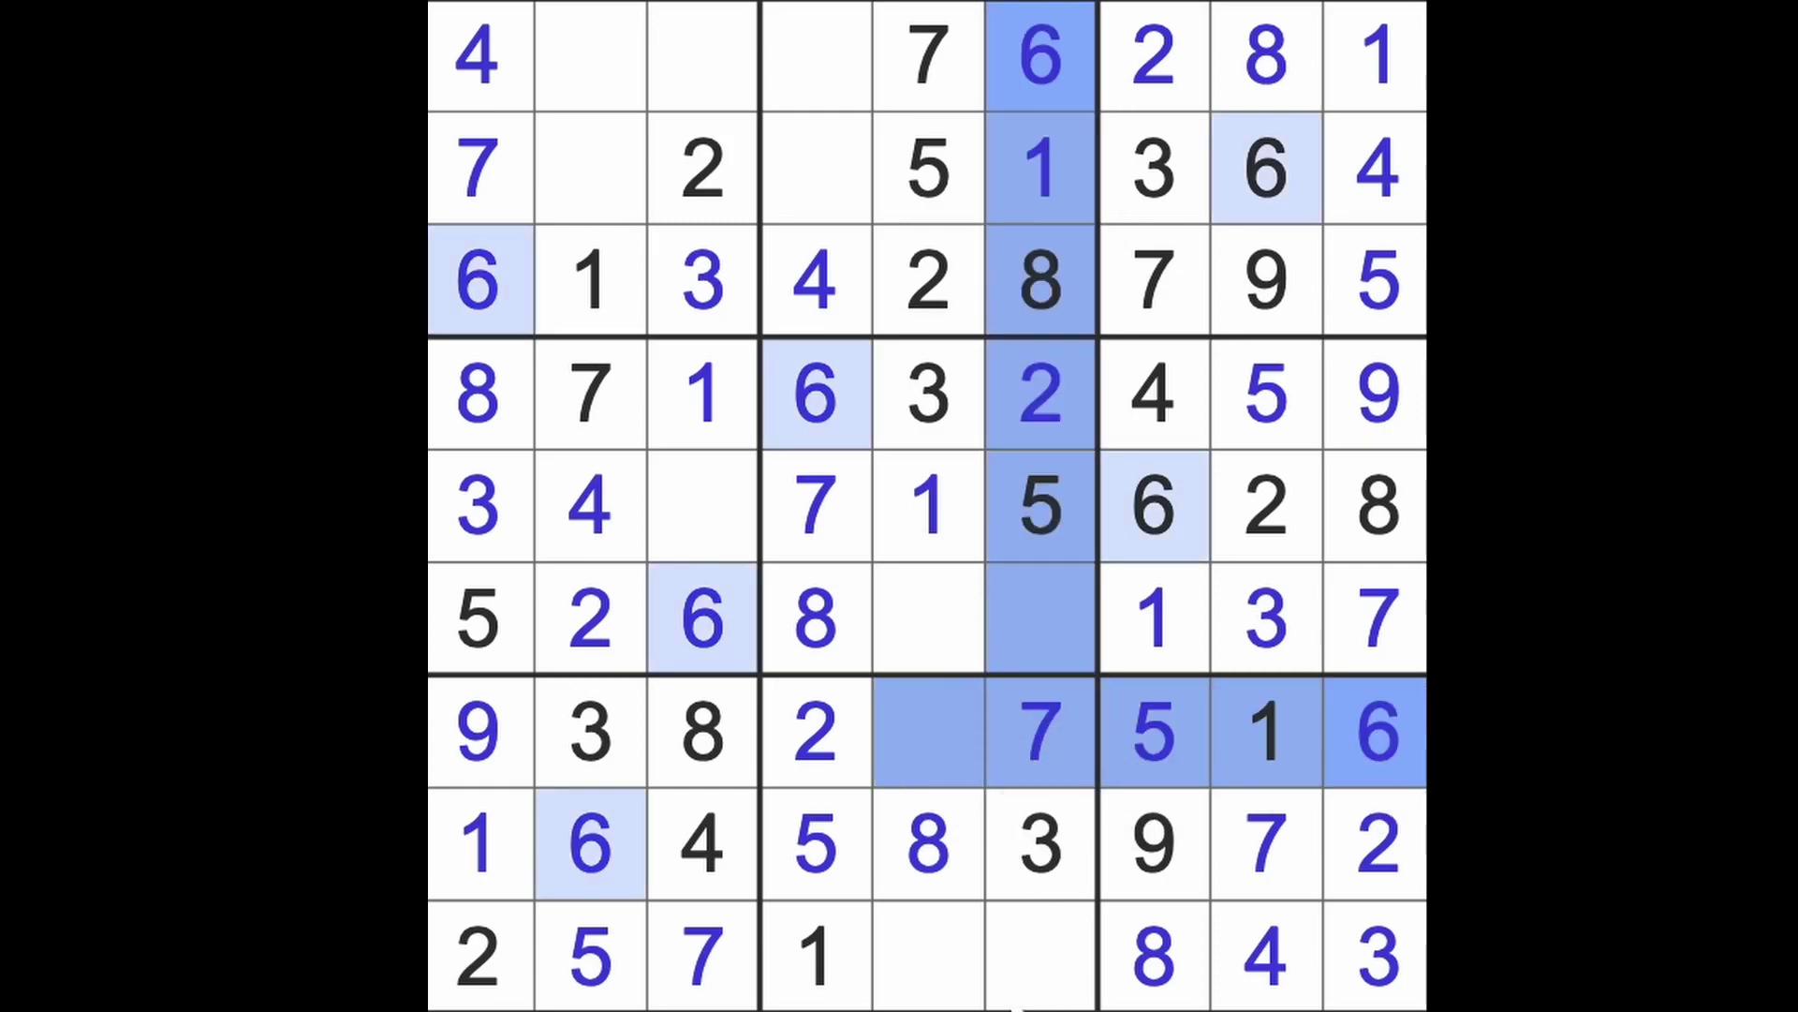
left_click(966, 967)
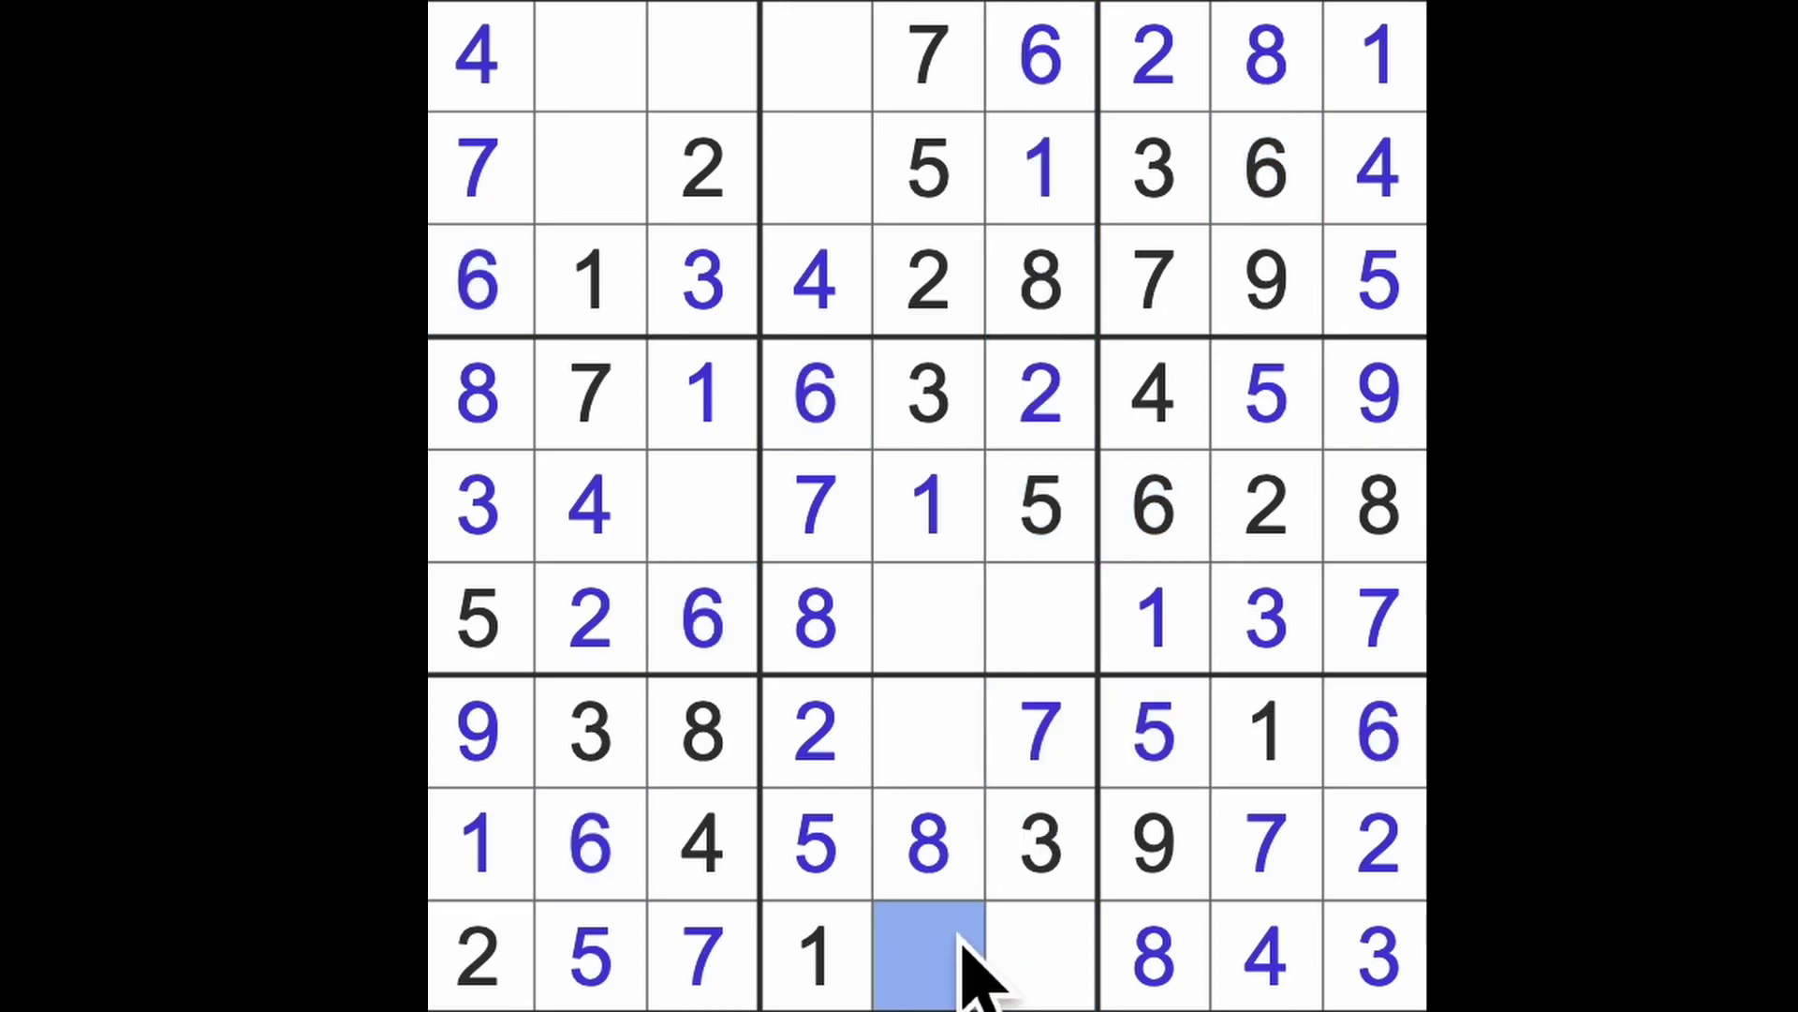
type("6")
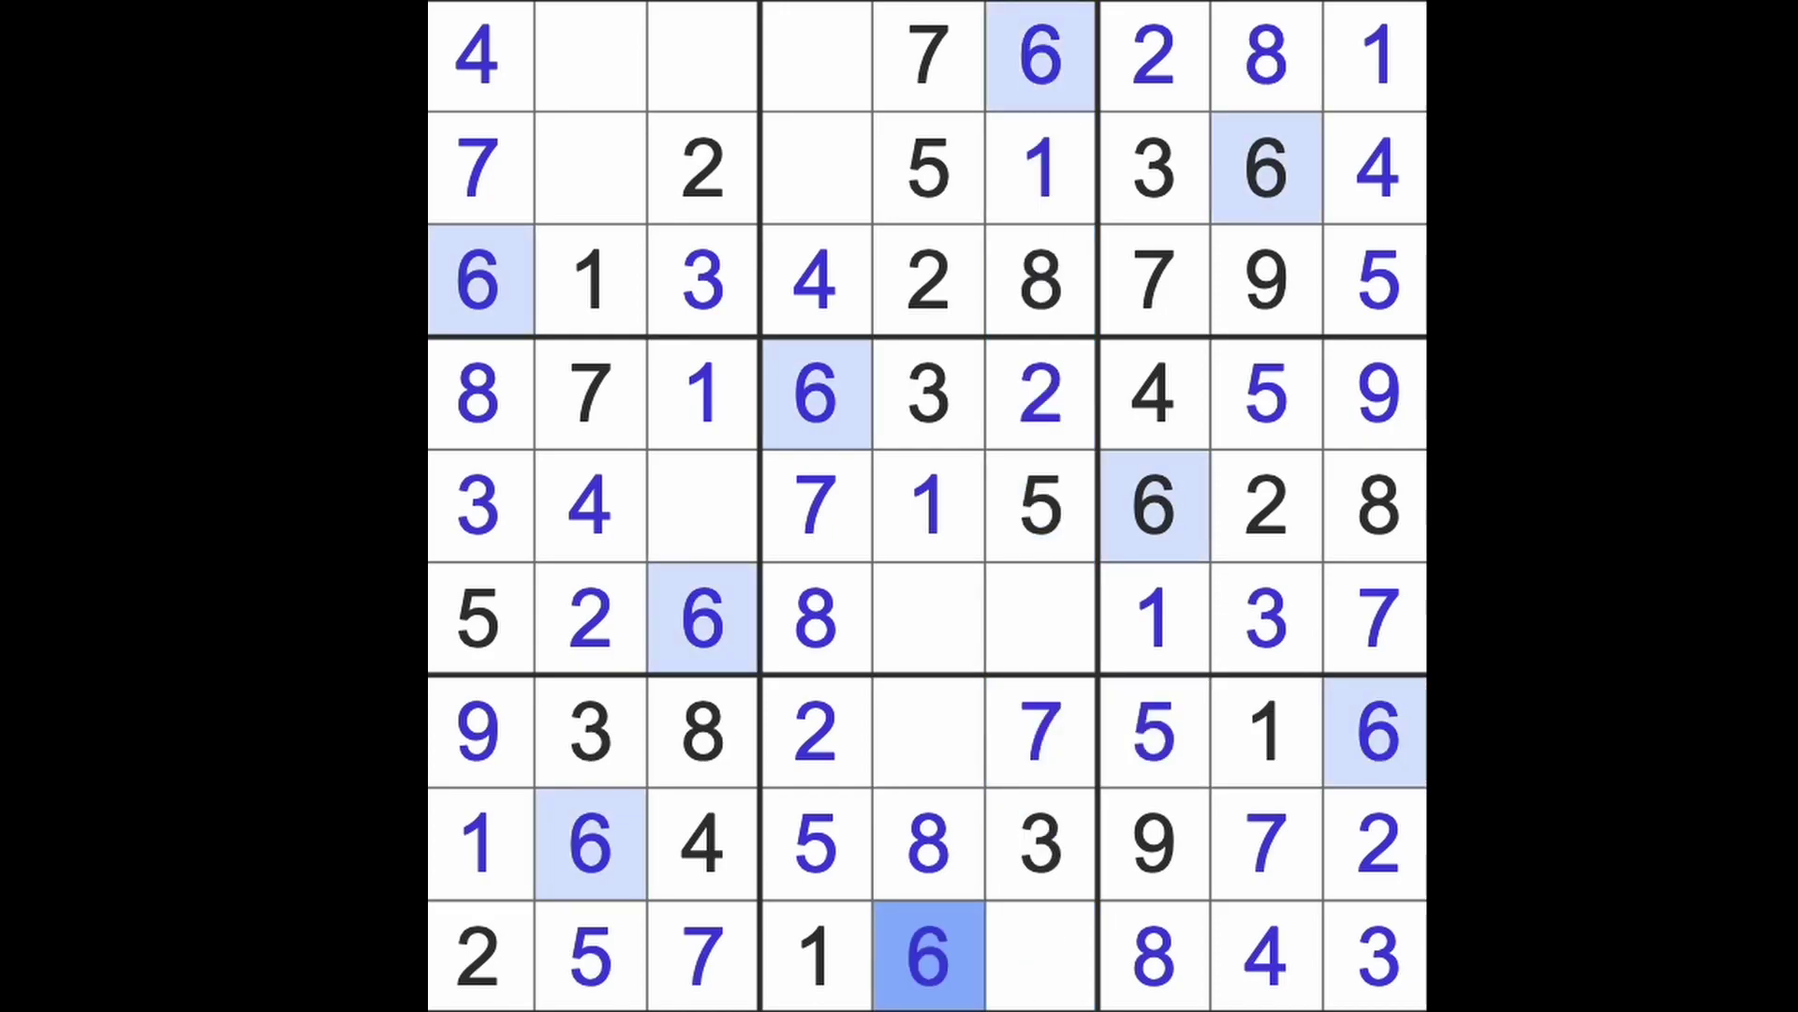
left_click(949, 744)
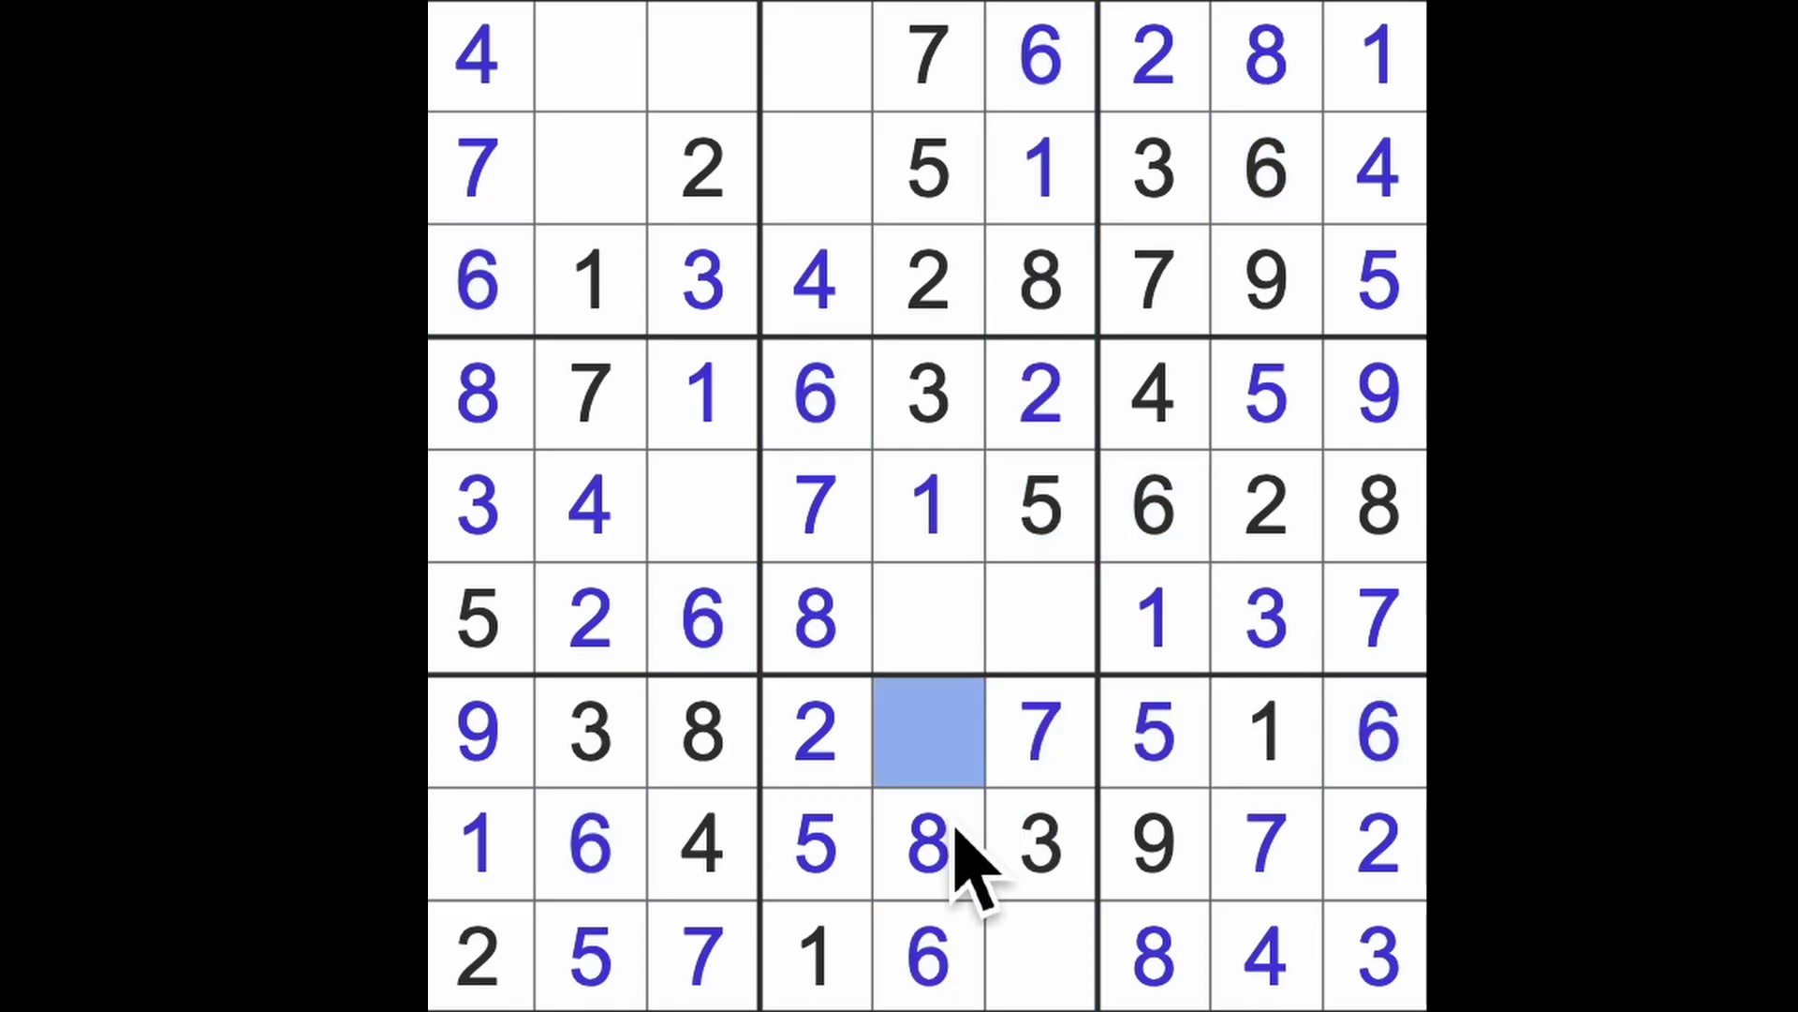
type("4")
Step: Place a 4 at row 6, column 6 and 9s at r9c6, r6c5 and r5c3
left_click_drag(959, 850, 984, 682)
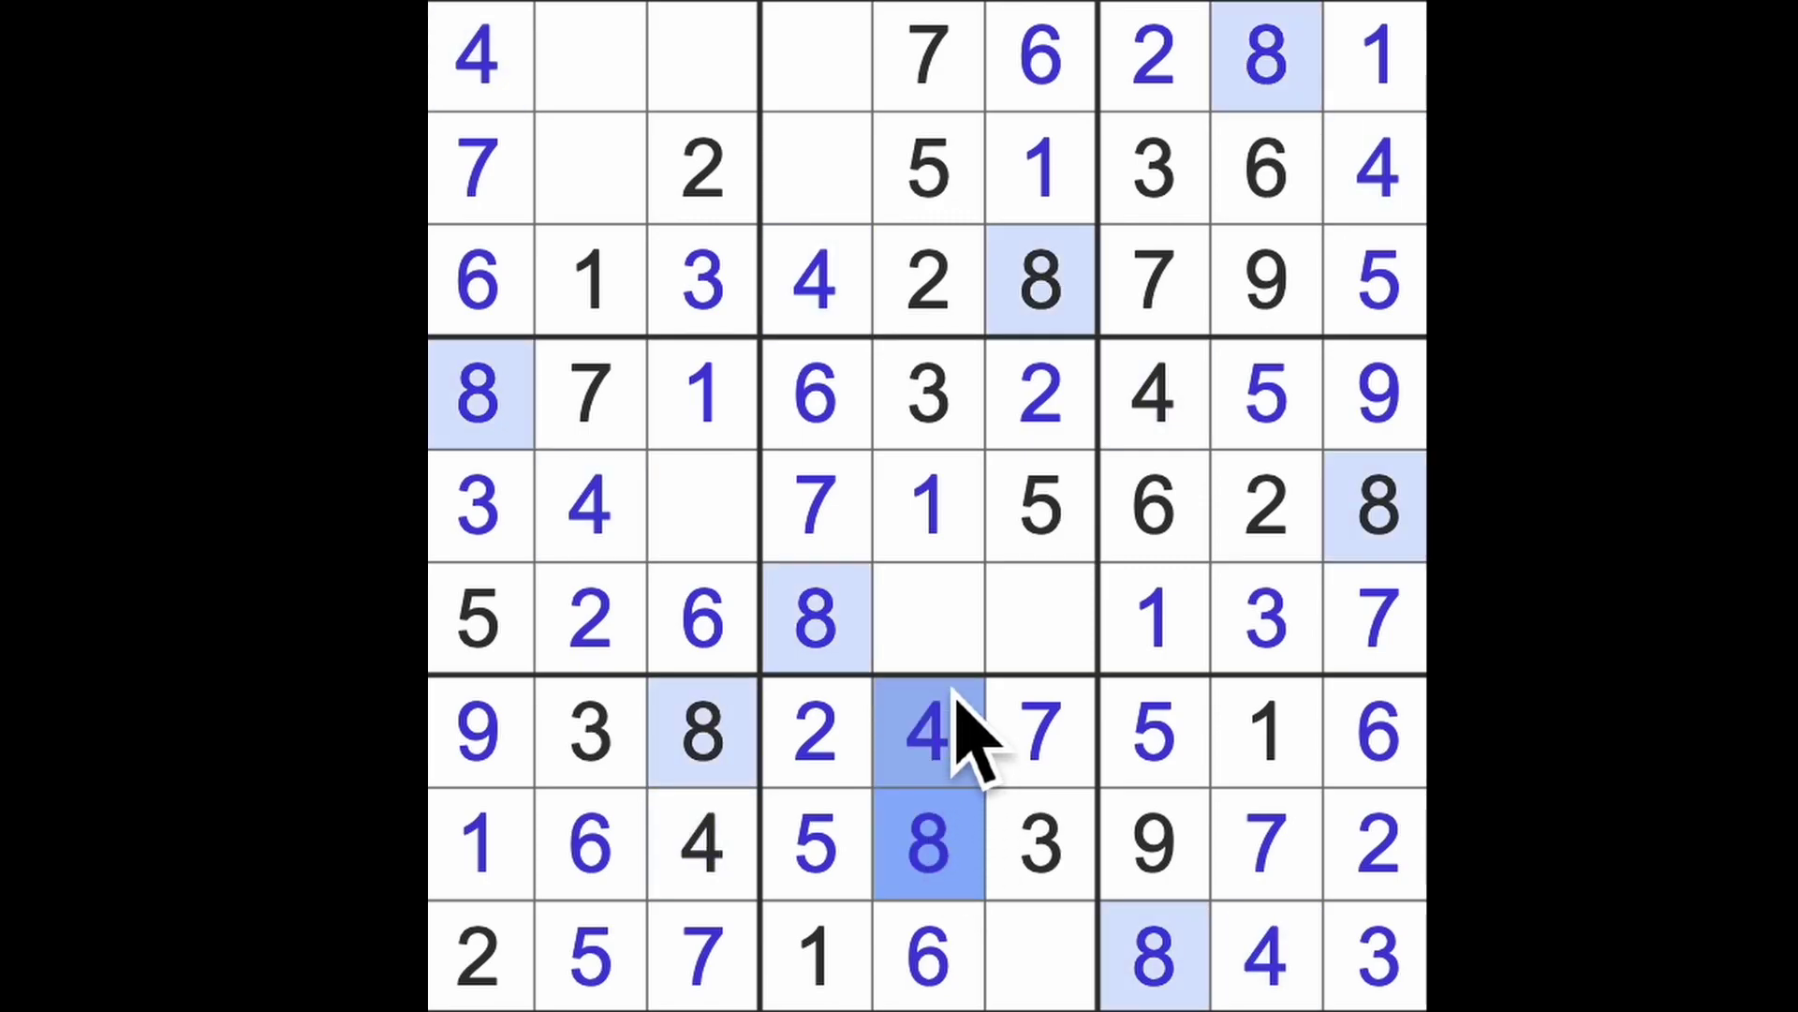
left_click(1048, 639)
type("4")
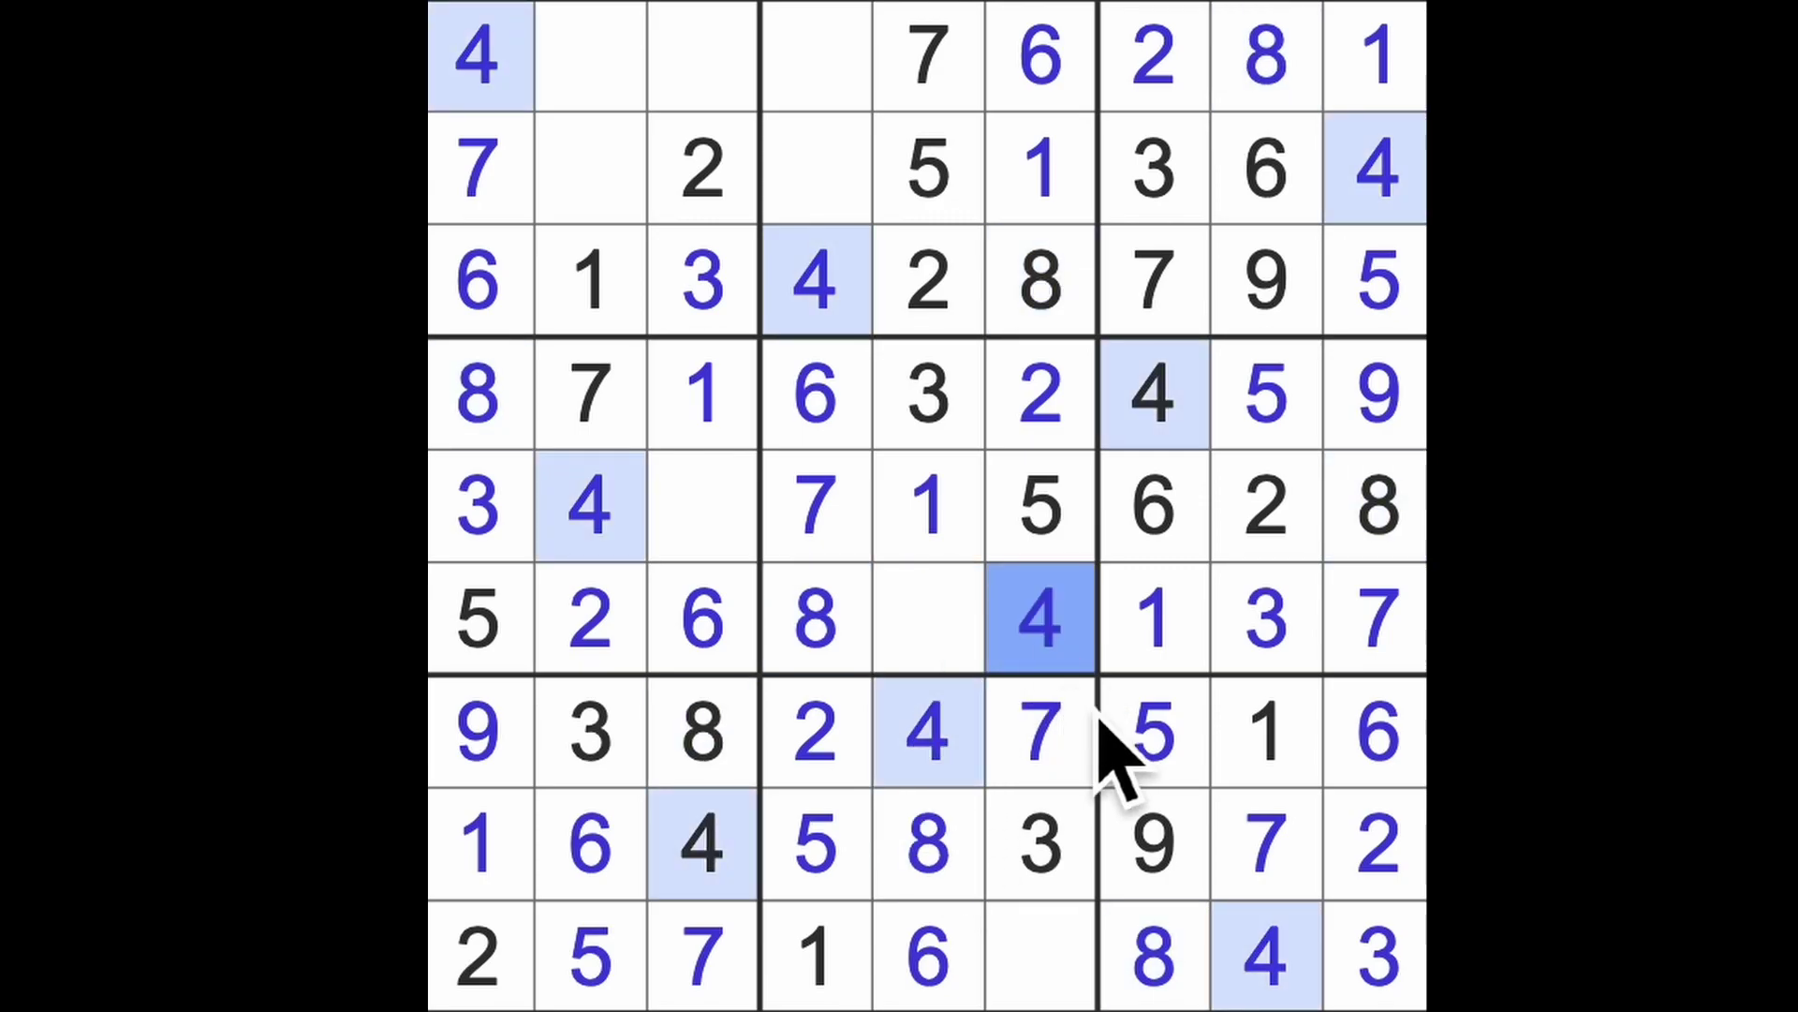
left_click(1082, 948)
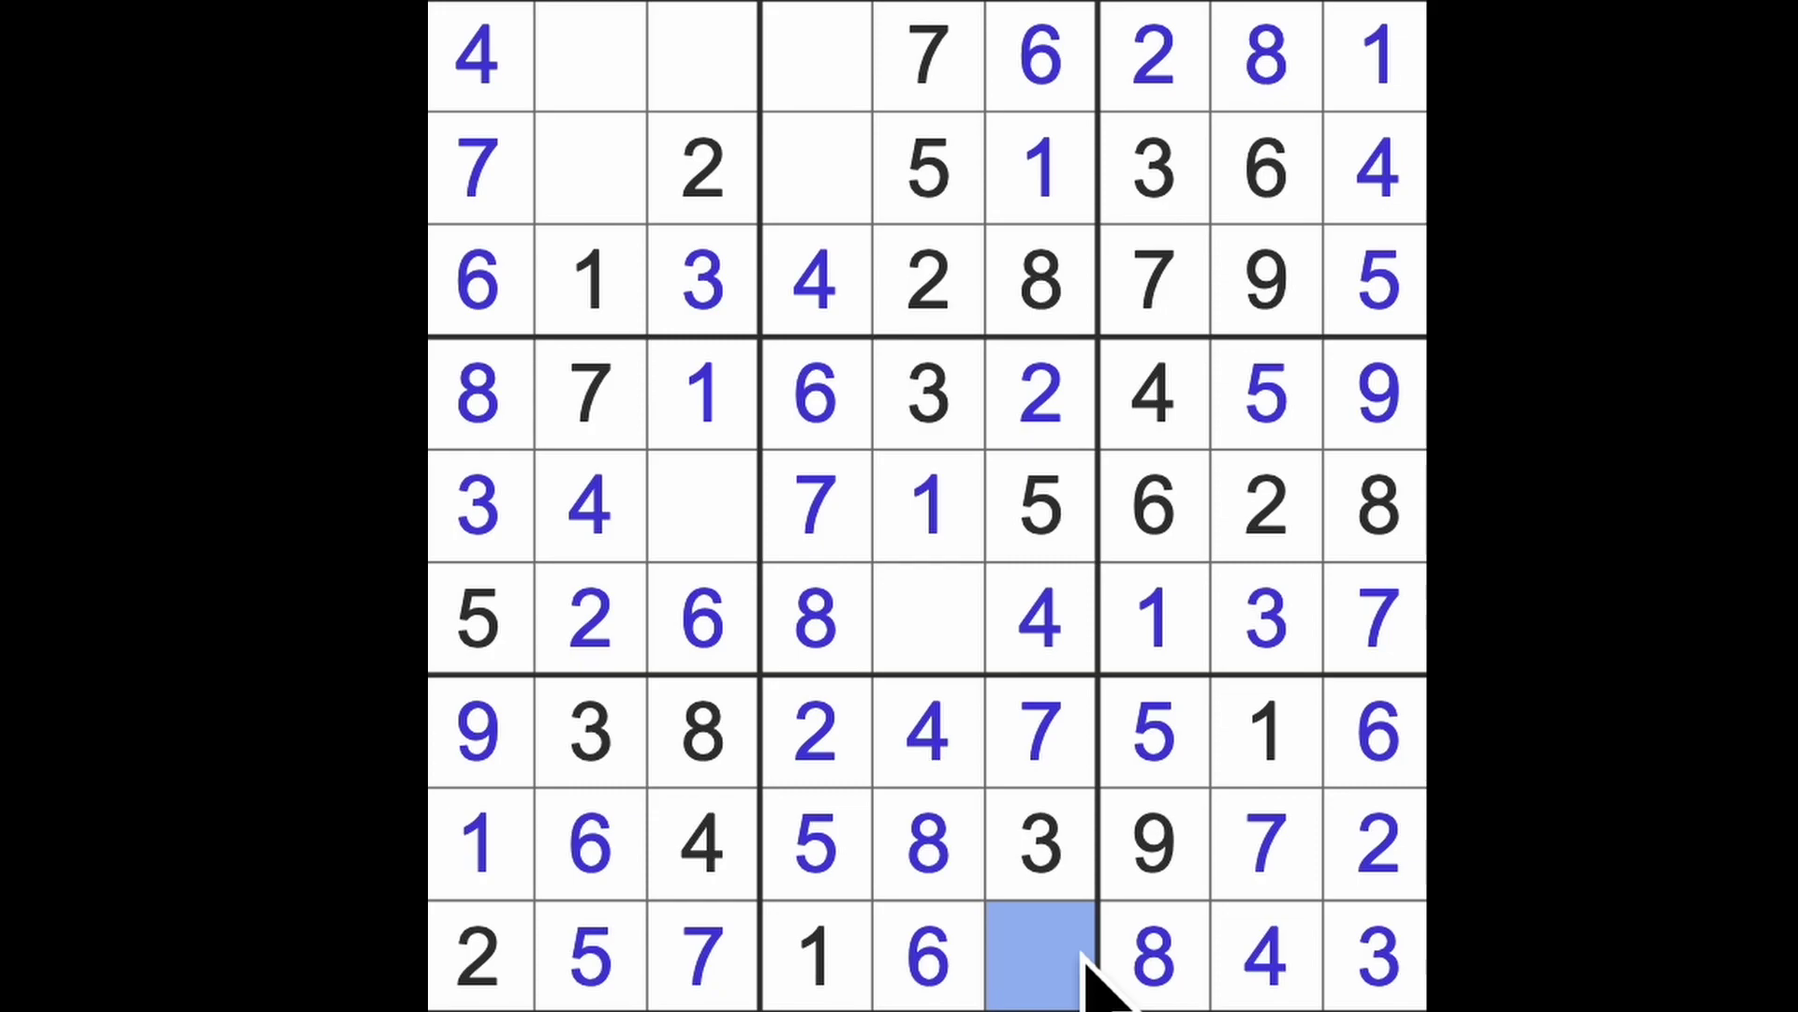
type("9")
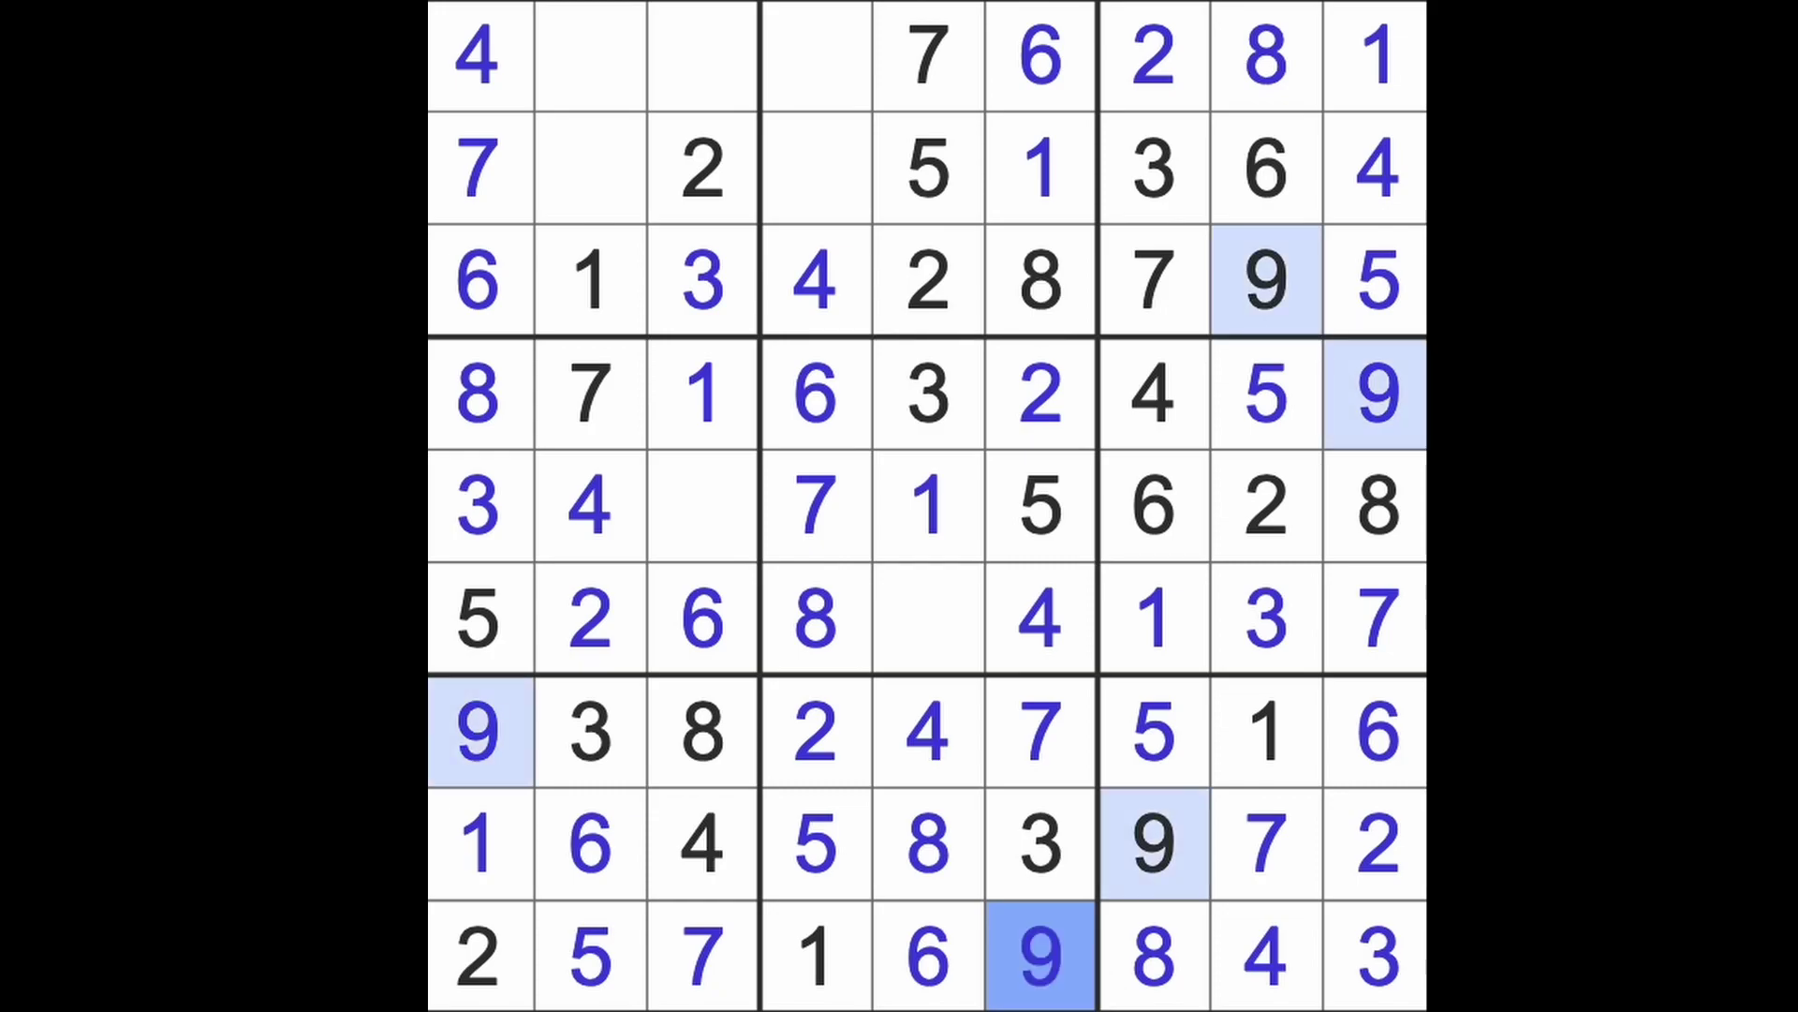
left_click(948, 660)
type("9")
left_click(724, 528)
type("9")
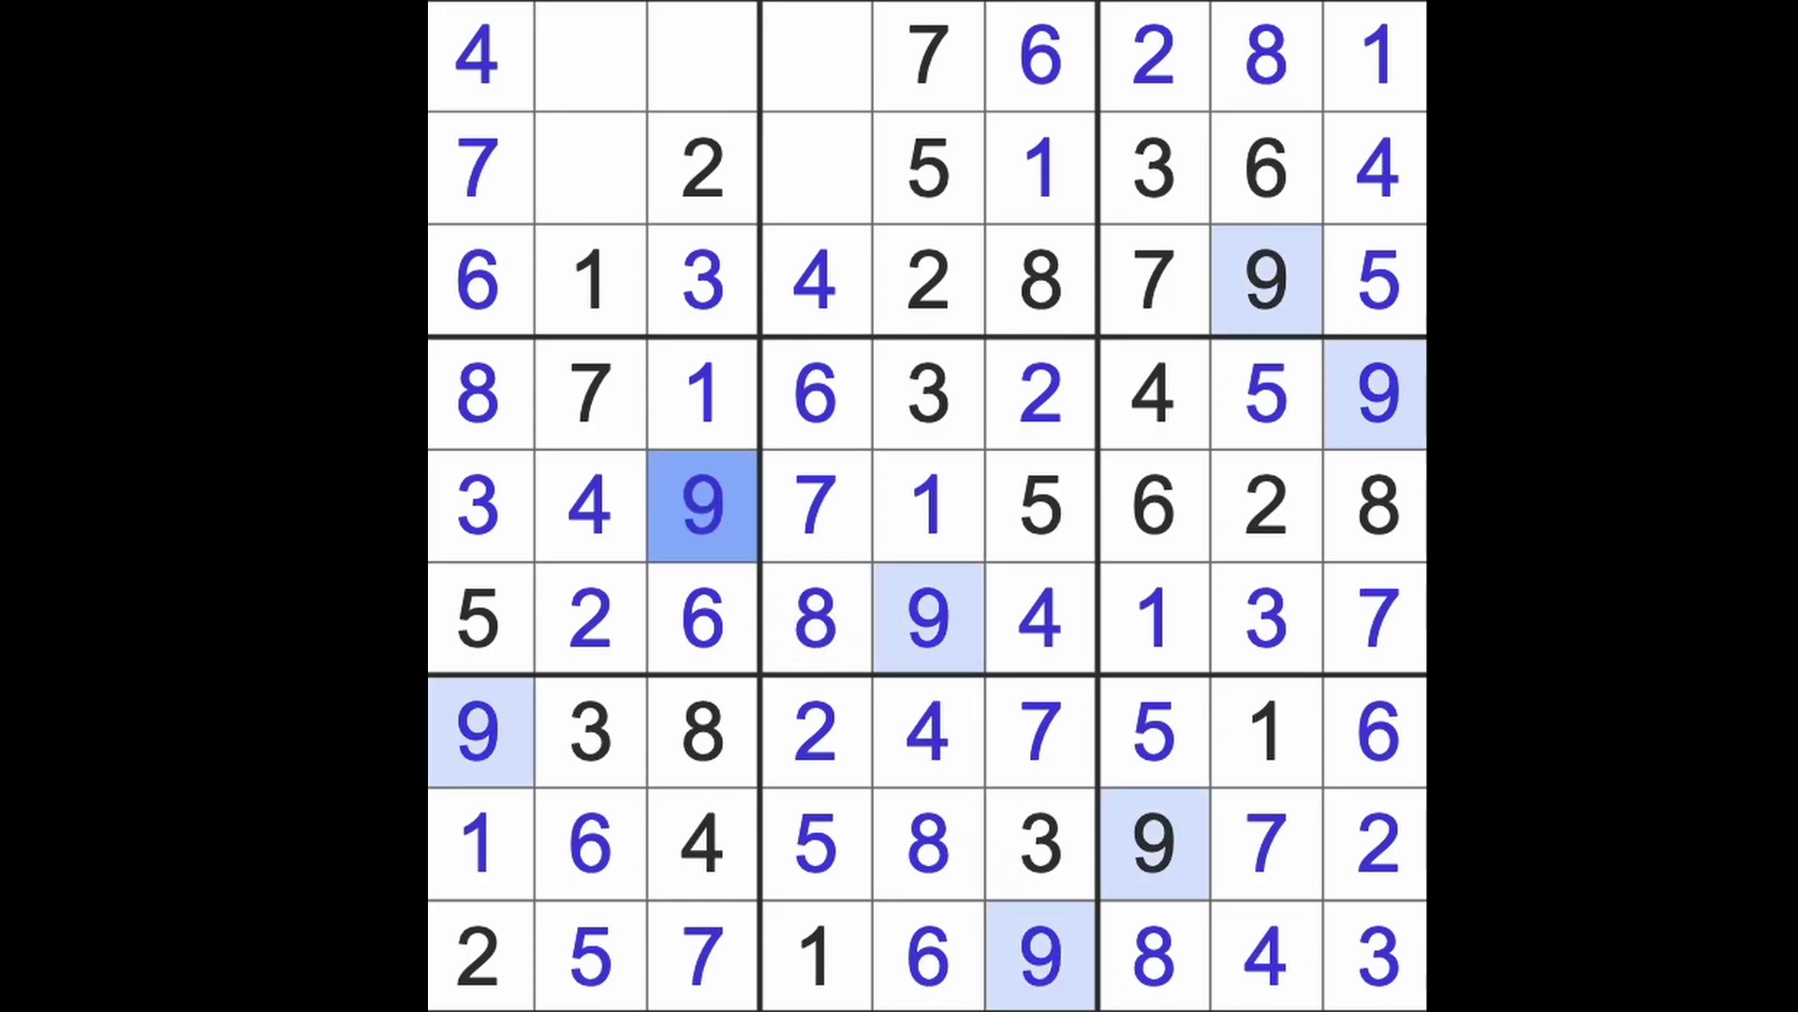
Step: Fill the top of column 4 with 3 at row 1 and 9 at row 2
left_click_drag(853, 92, 856, 212)
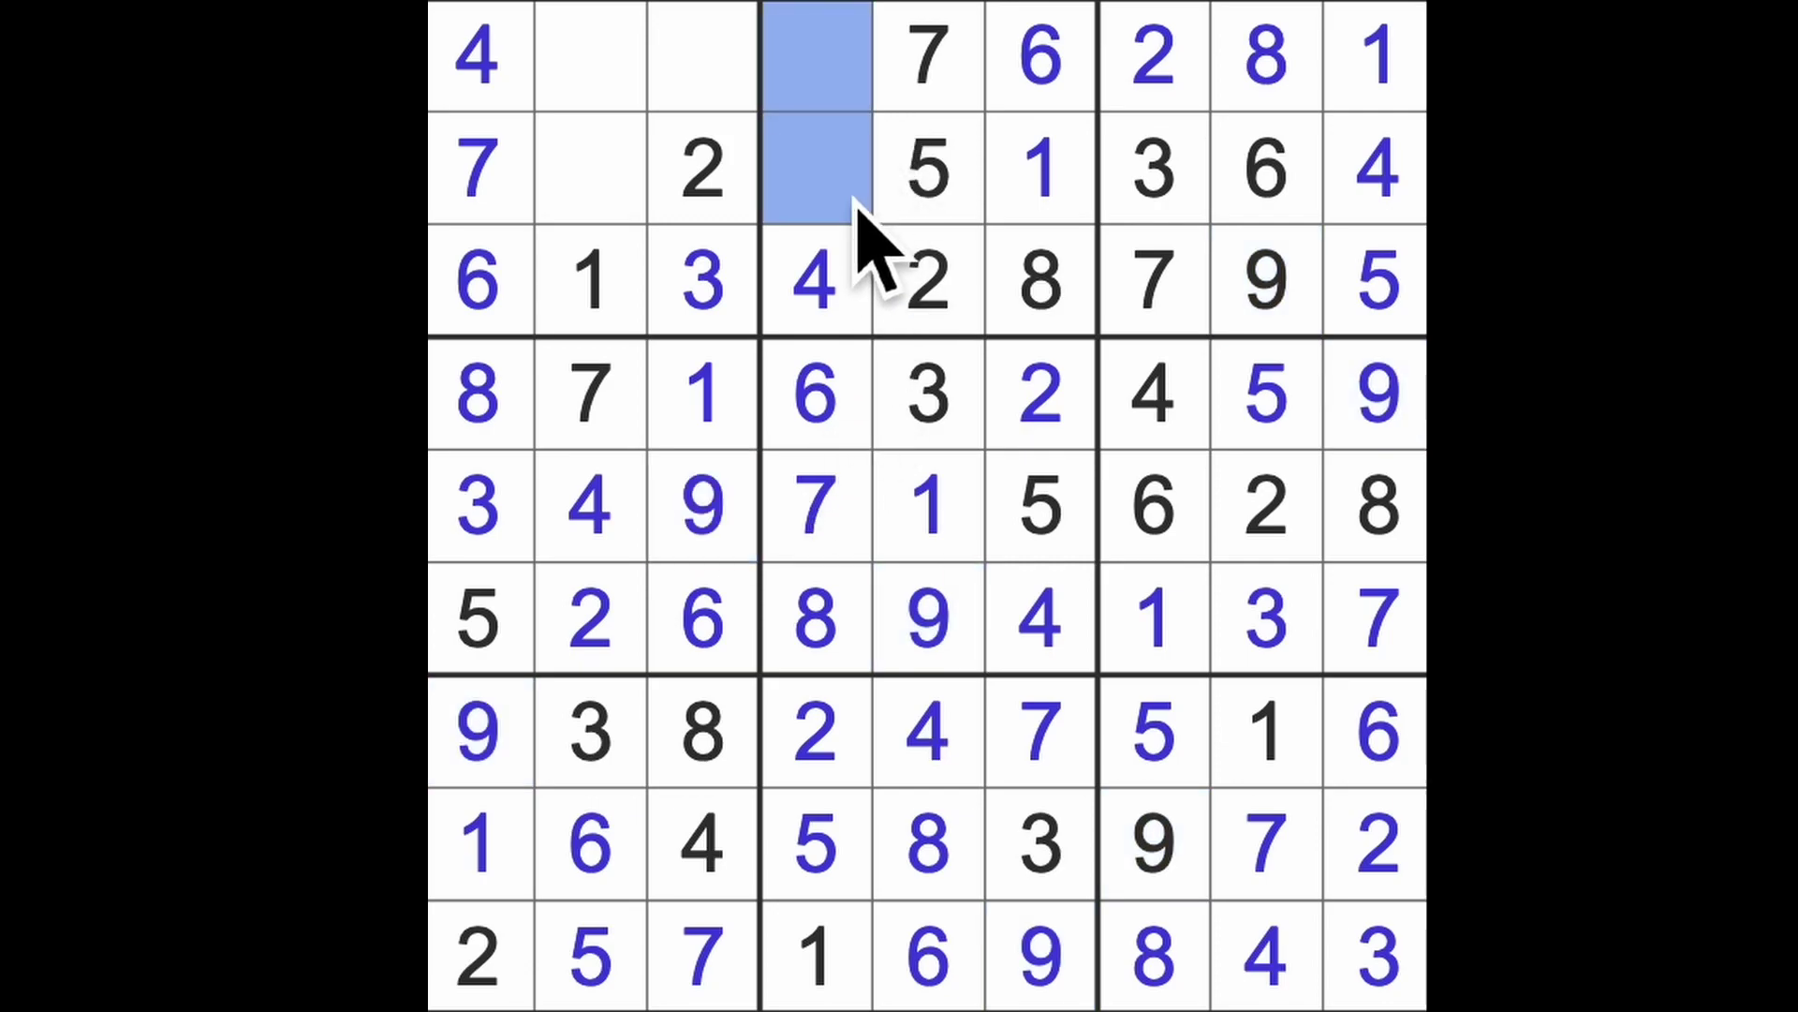
left_click_drag(1195, 170, 843, 155)
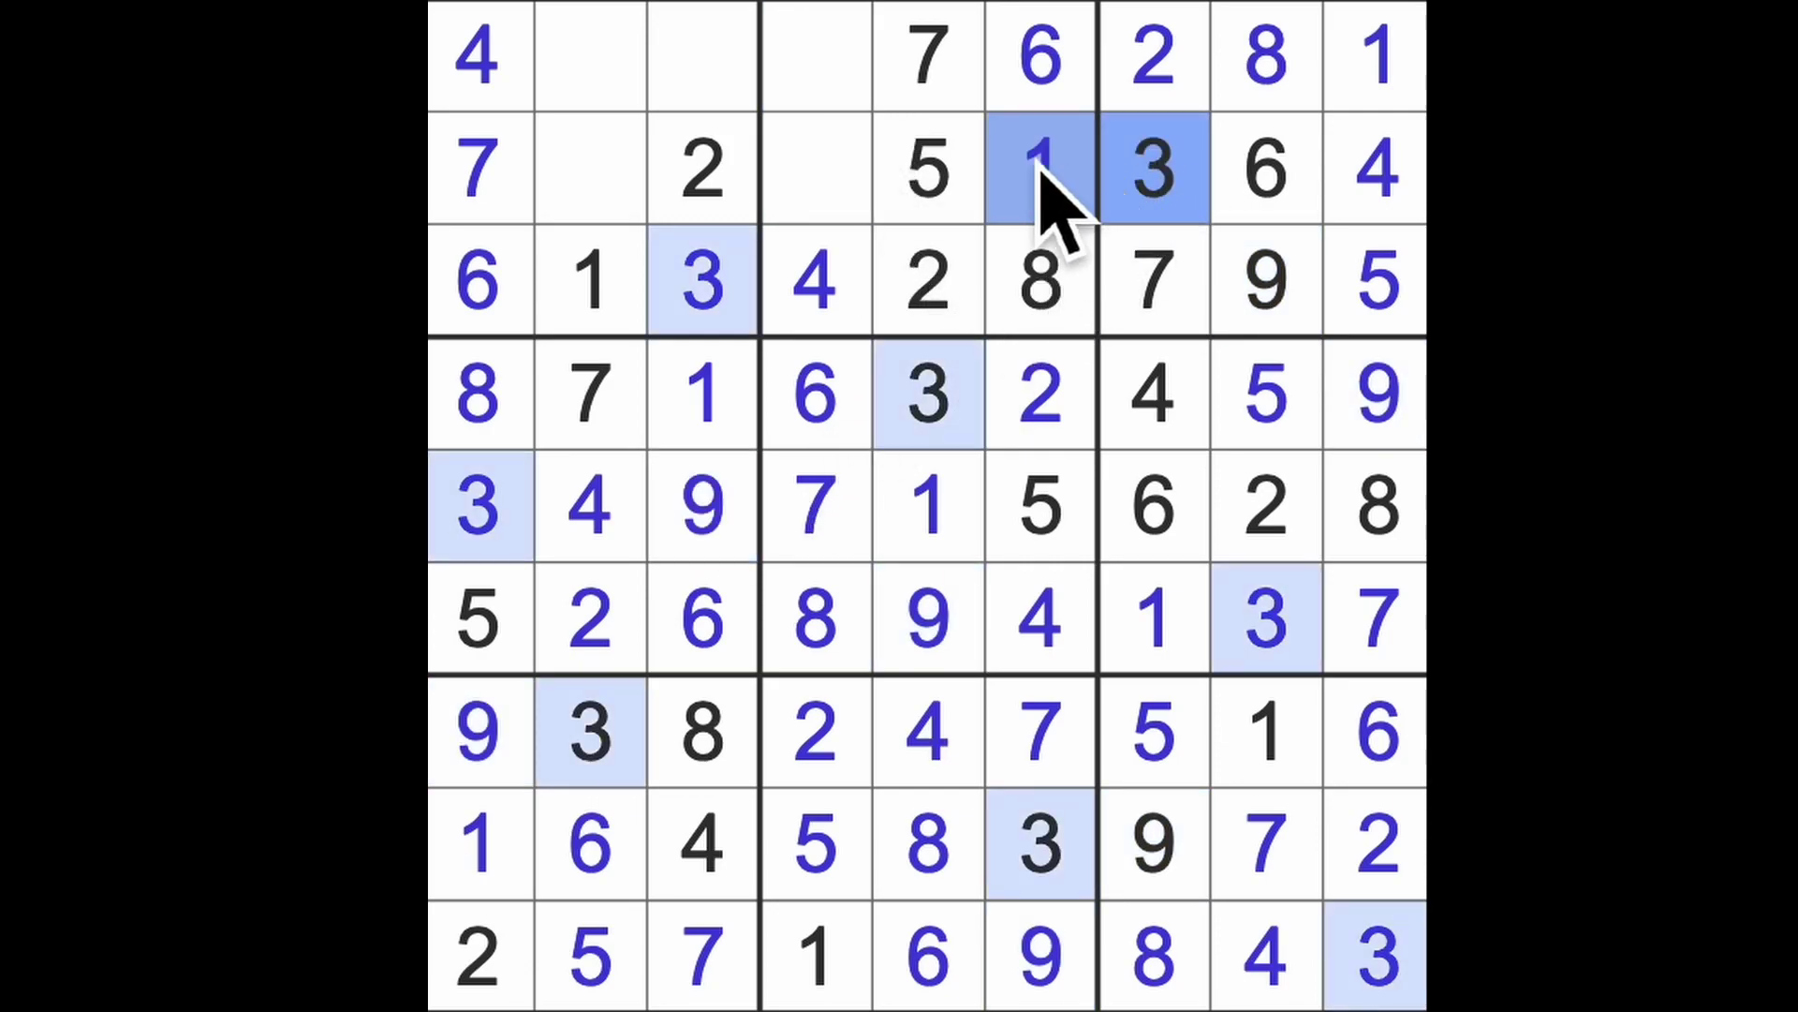
left_click(832, 81)
type("3")
left_click(834, 199)
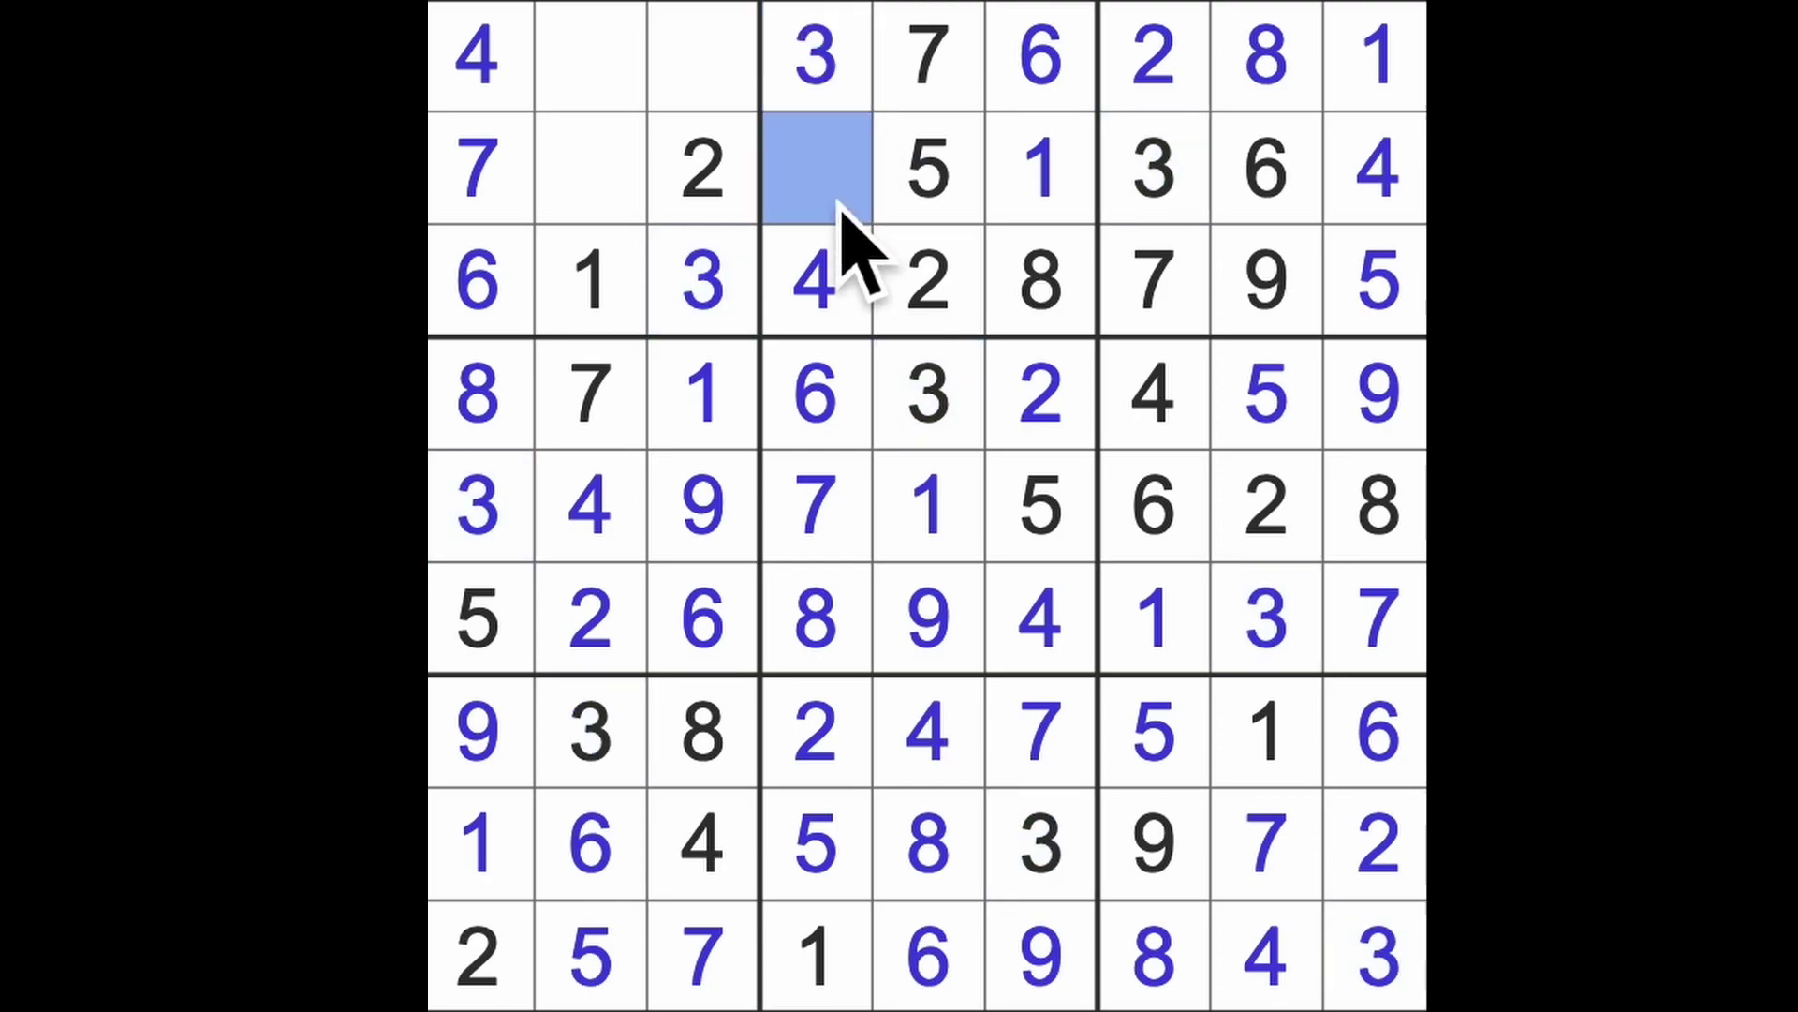
type("9")
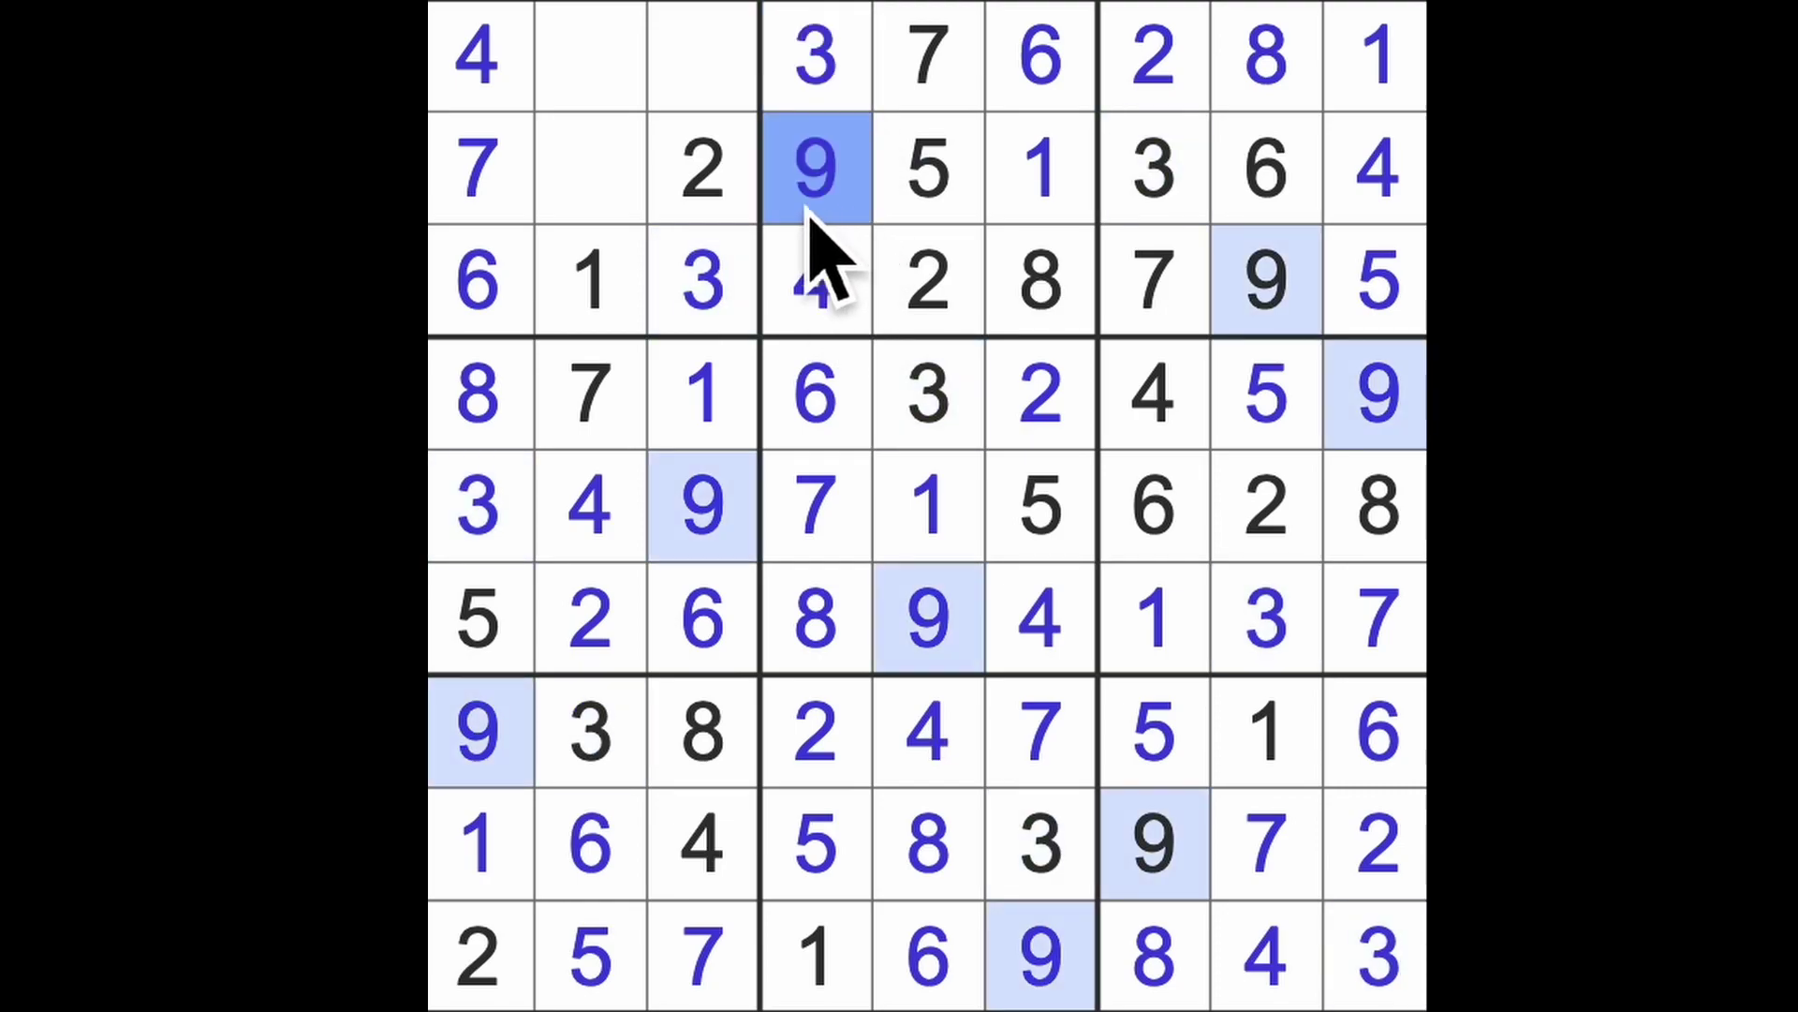
Step: Enter 9 at row 1, column 2 after cross-checking row 2 and column 3
left_click_drag(787, 218, 640, 172)
left_click_drag(707, 555, 735, 121)
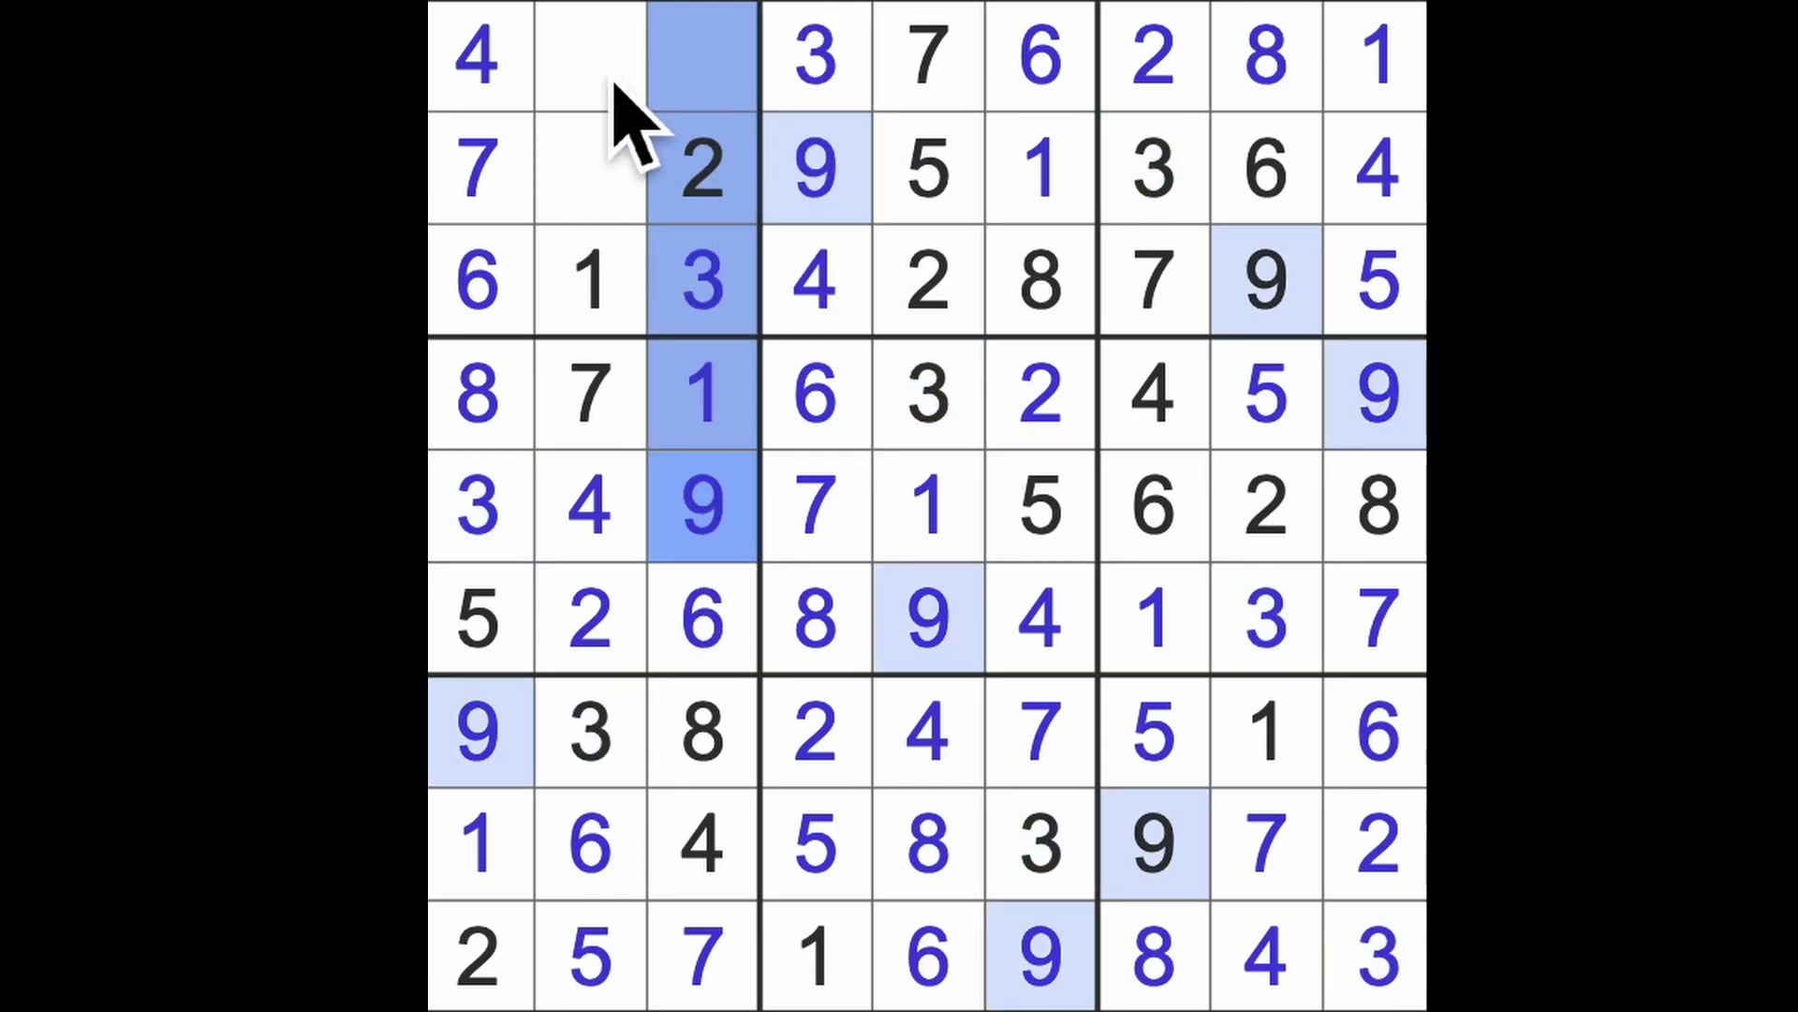
left_click(613, 77)
type("9")
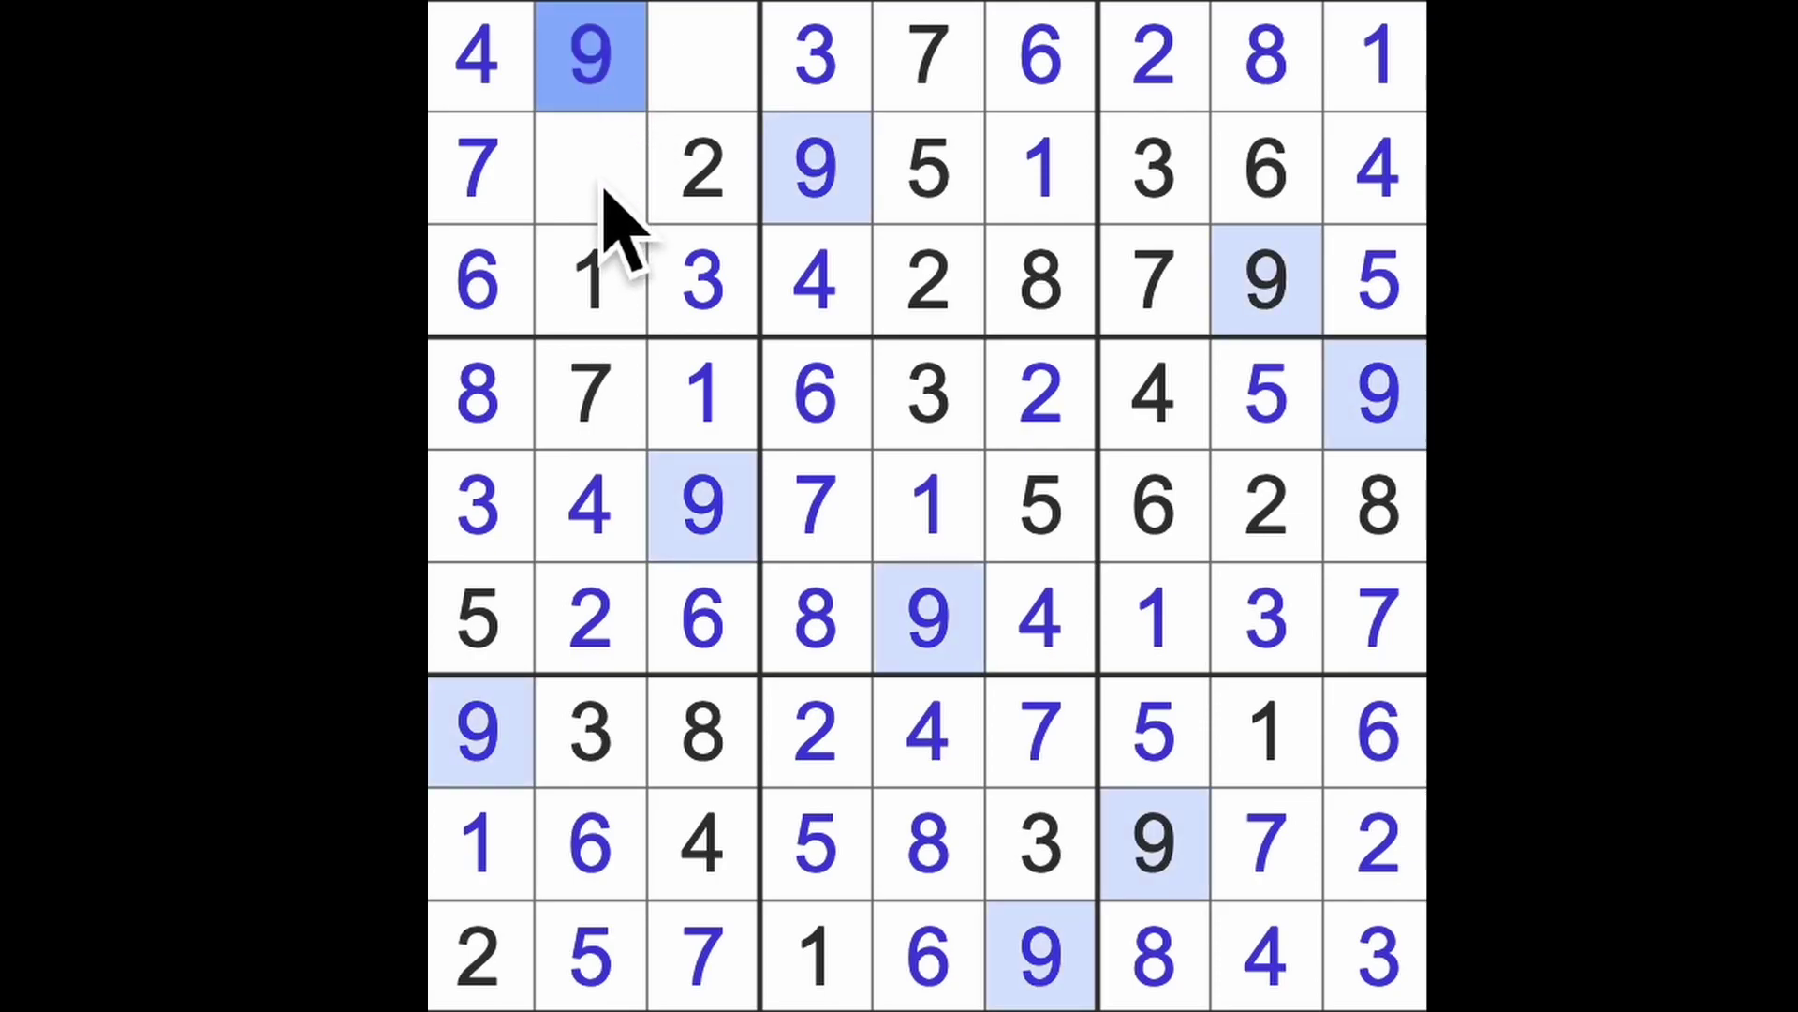
left_click(612, 208)
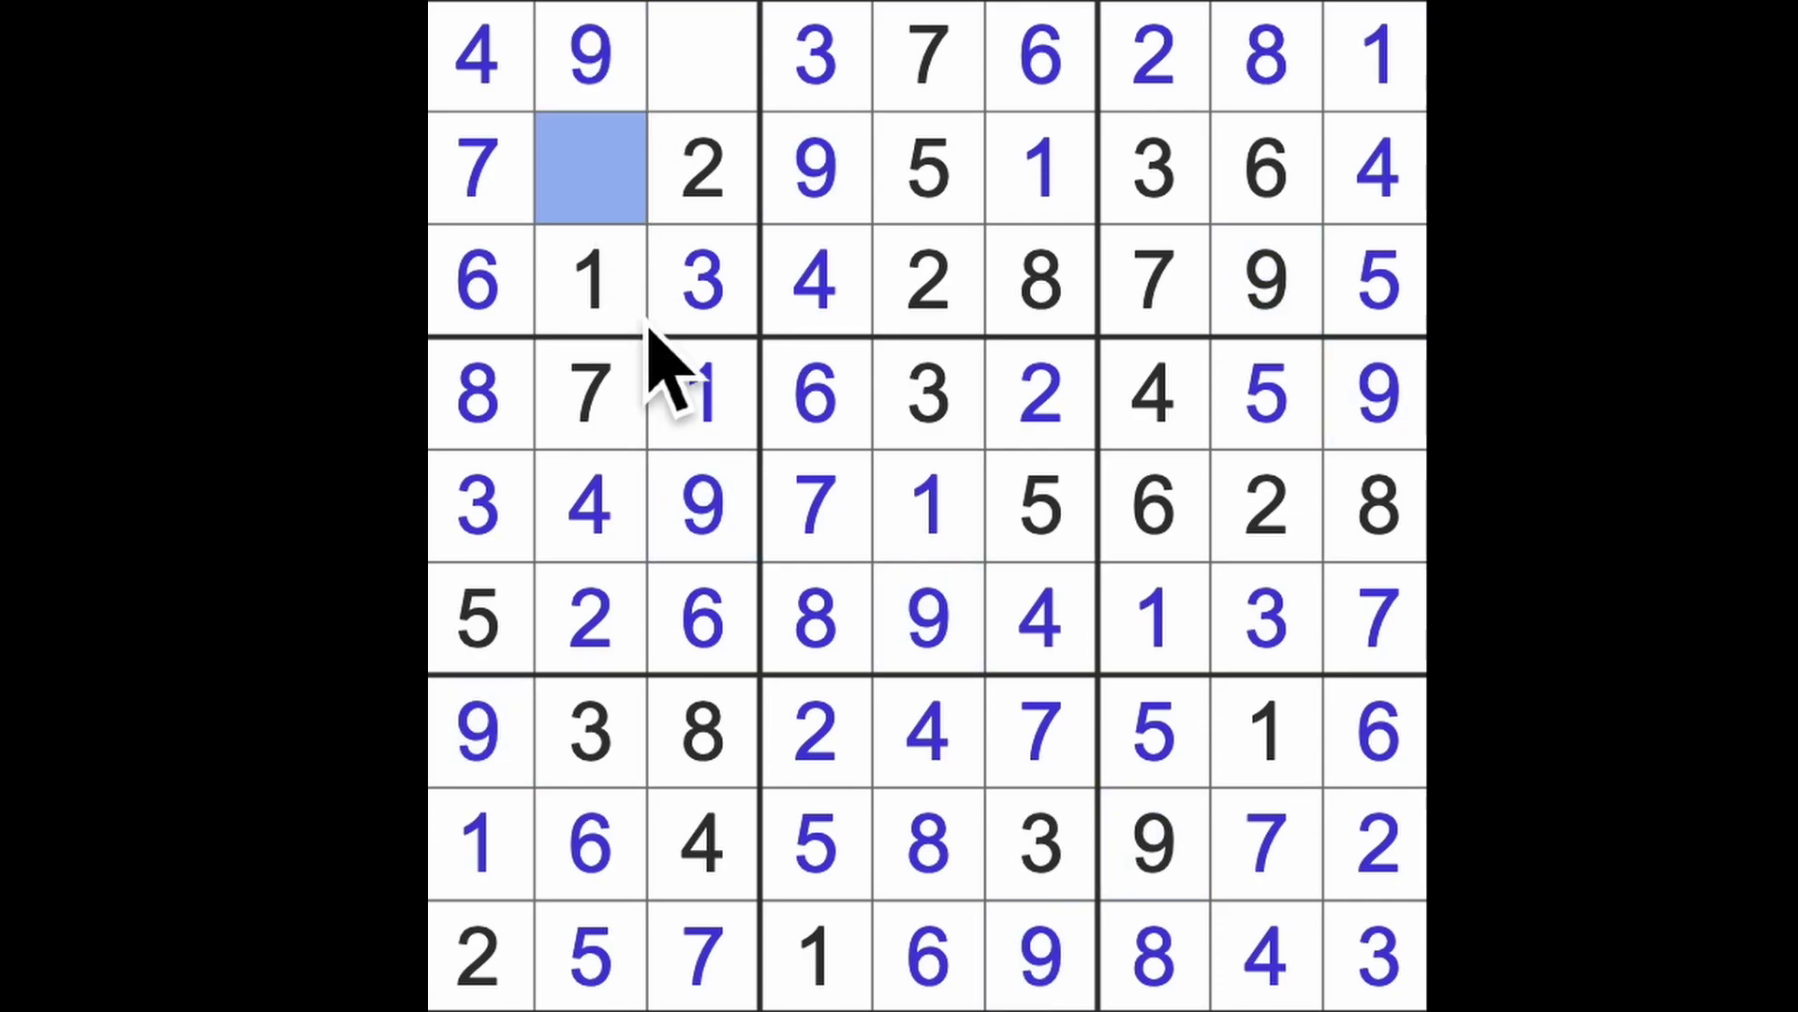
type("8")
Step: Enter 8 at row 2, column 2 and 5 at row 1, column 3, completing the grid
left_click(745, 59)
type("5")
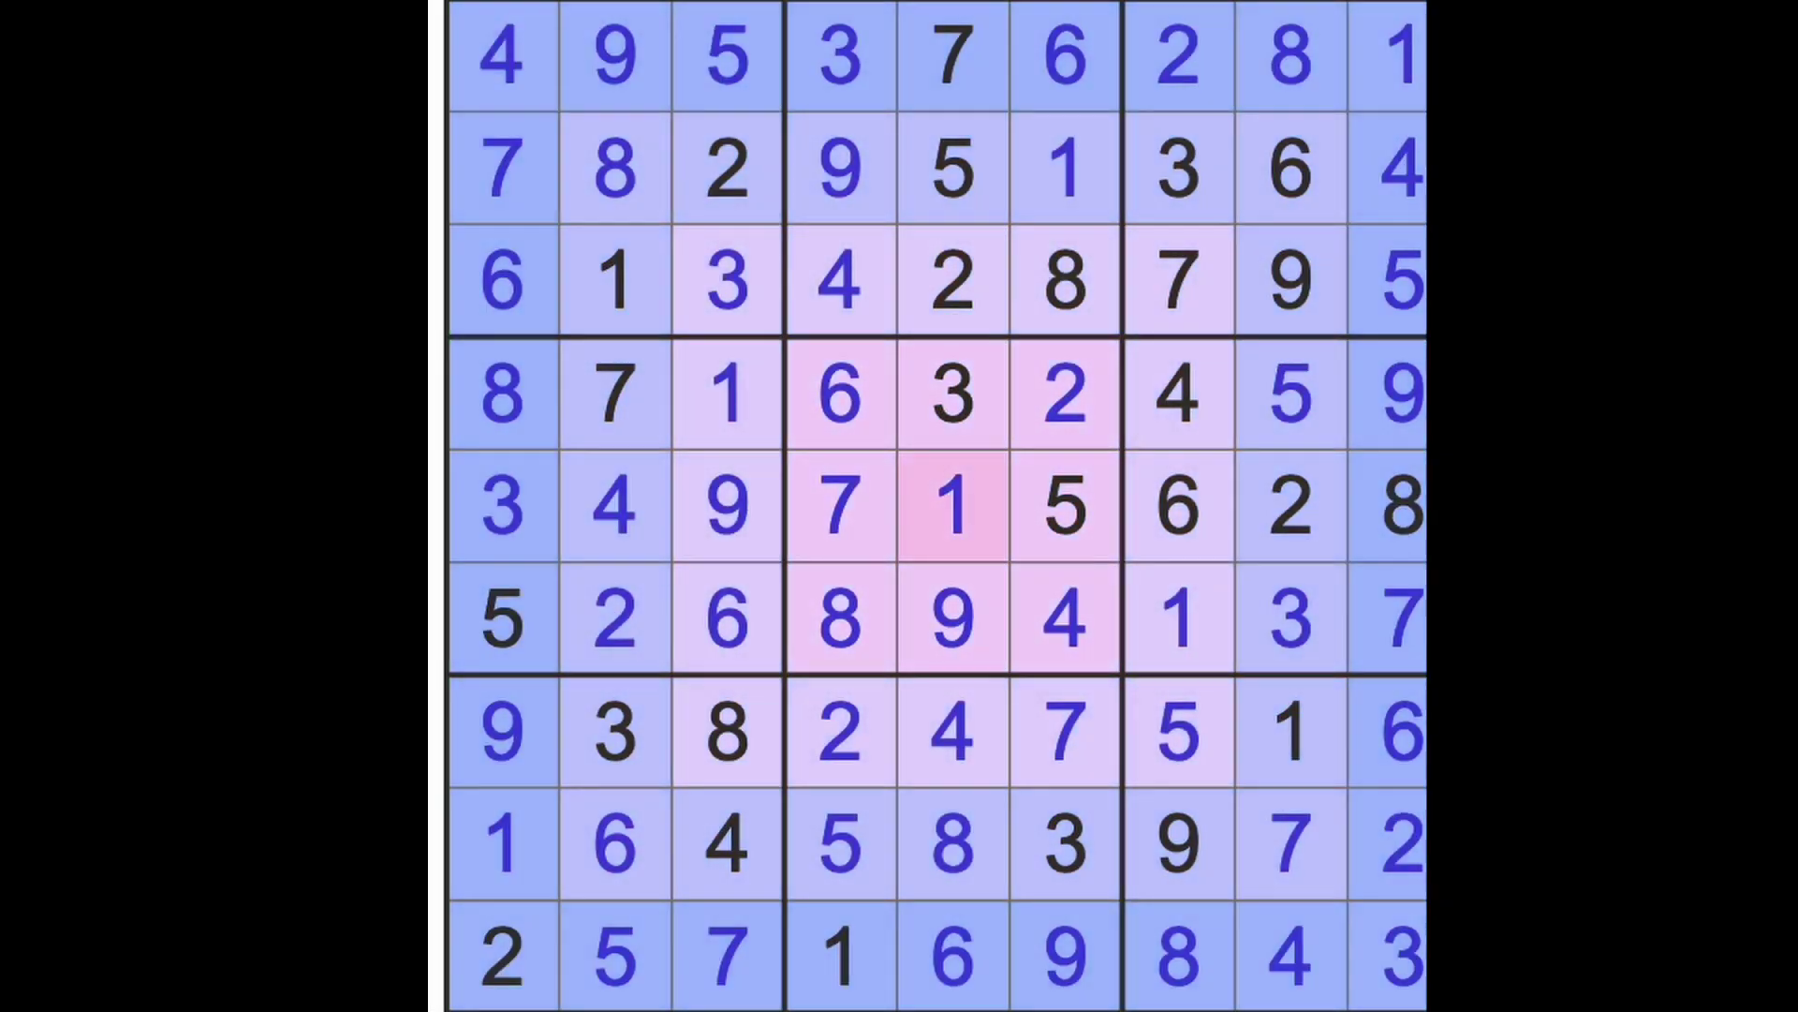